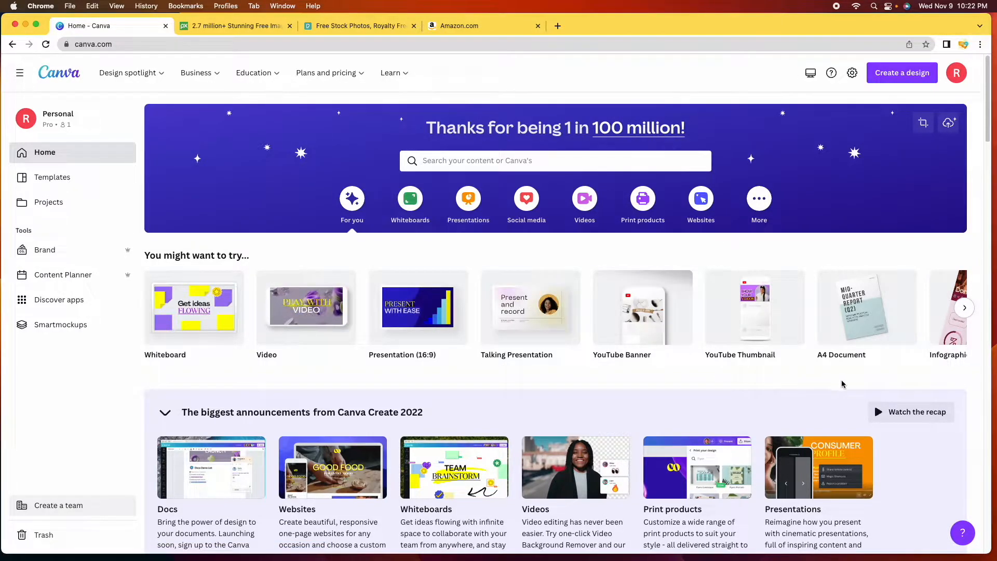
# Step: Search the Canva templates for "book cover"
pyautogui.click(964, 309)
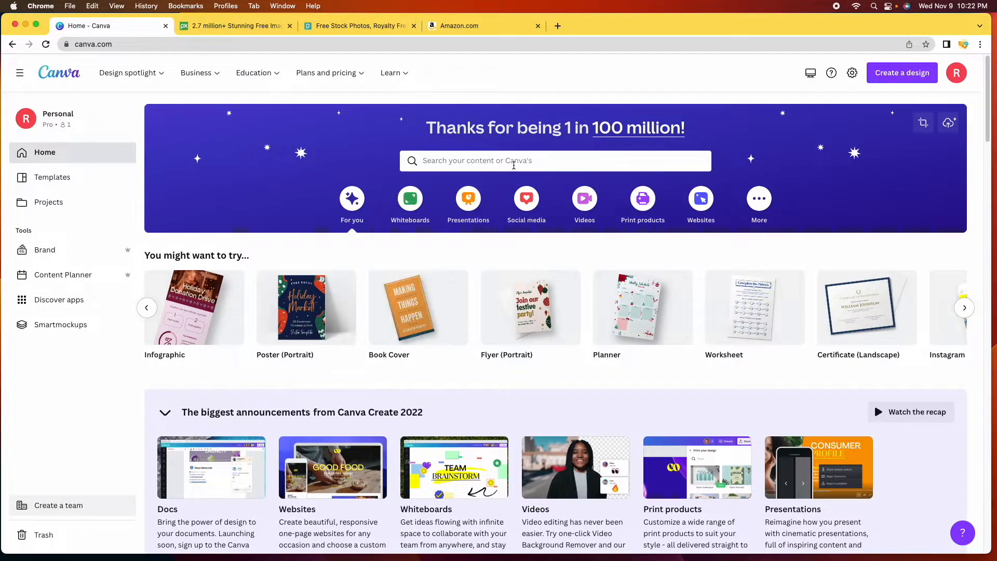
pyautogui.click(513, 164)
pyautogui.write('book co')
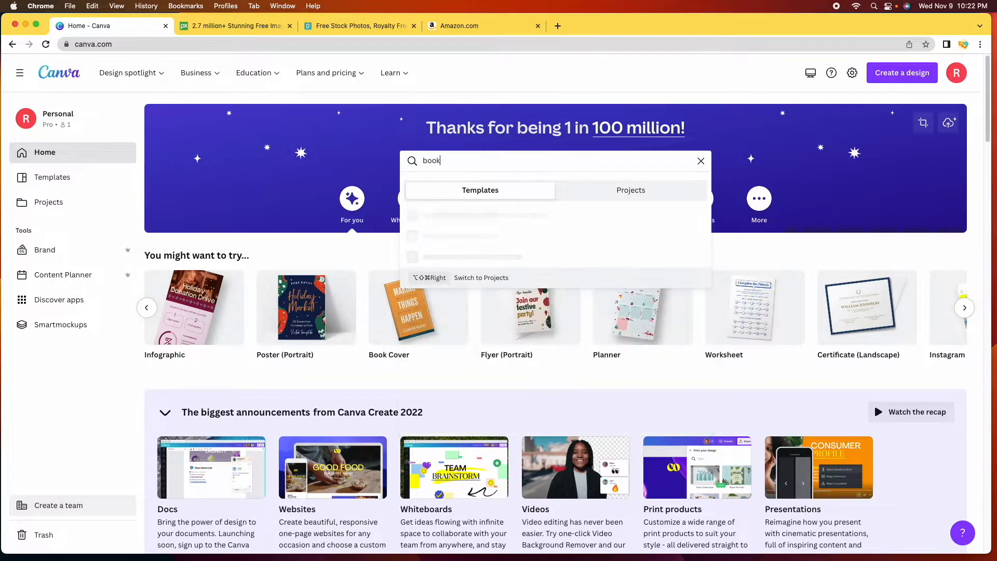
pyautogui.write('ver')
pyautogui.press('Return')
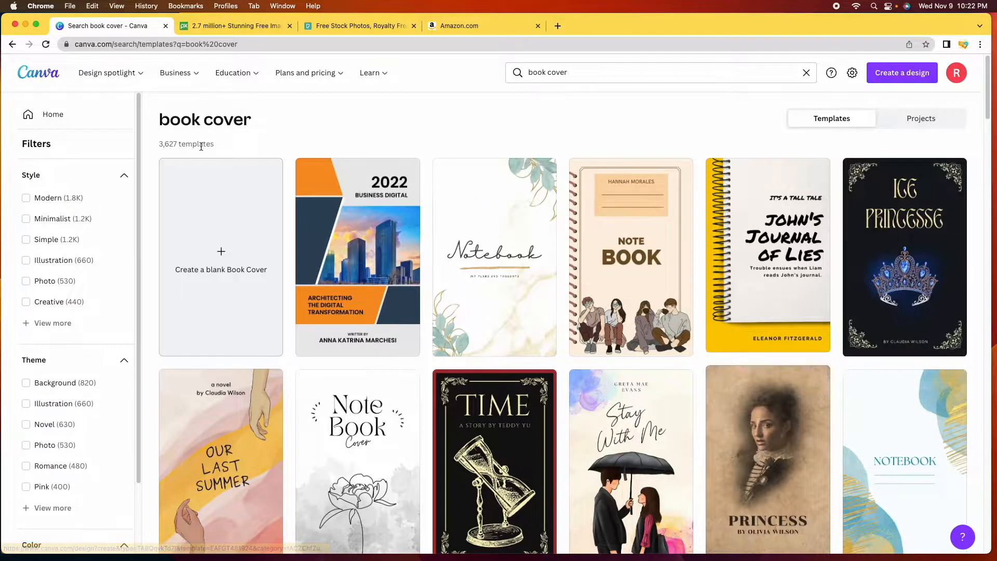
# Step: Filter the book cover templates by the Cookbook theme
pyautogui.scroll(-1, 291, 166)
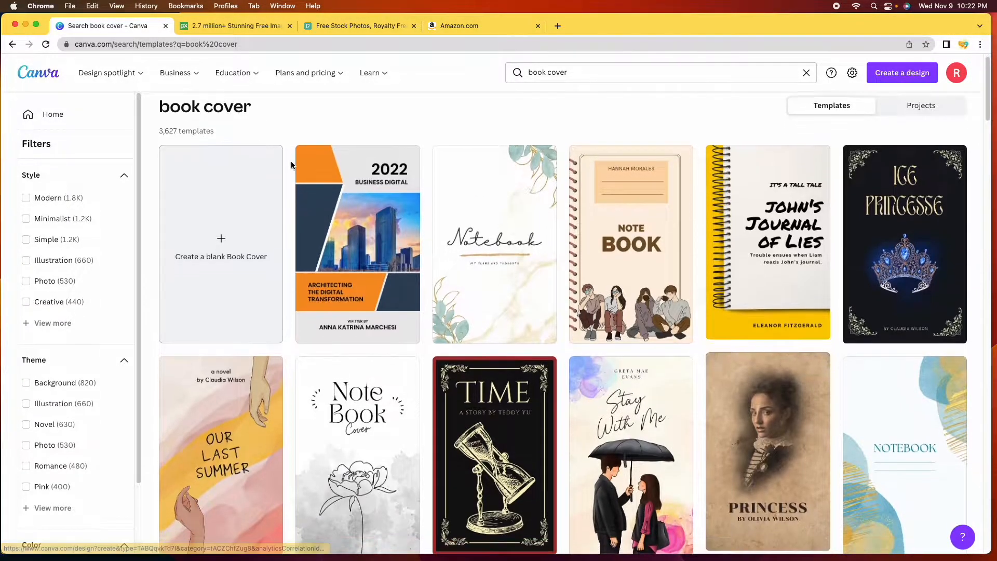
pyautogui.scroll(-12, 291, 165)
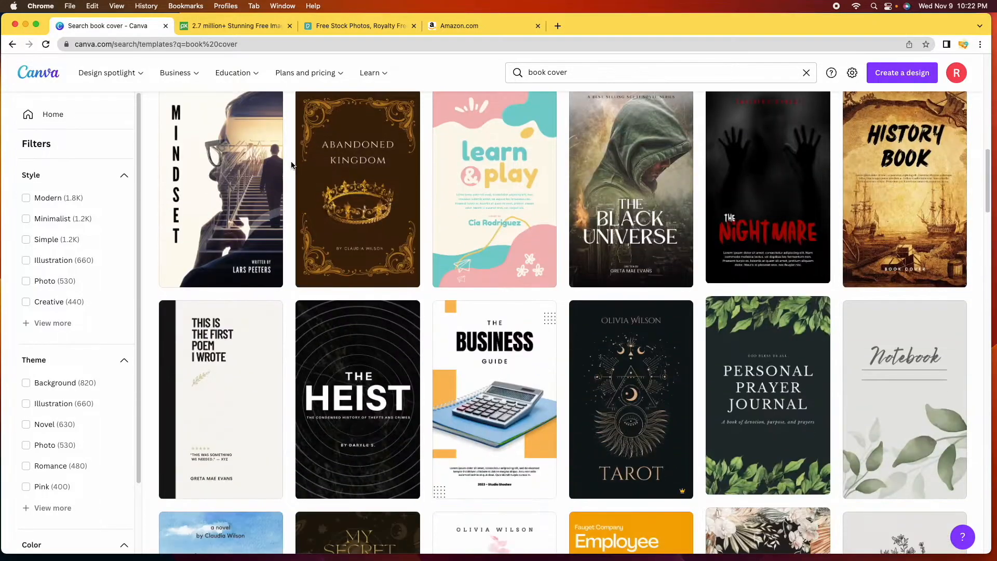
pyautogui.scroll(-5, 291, 165)
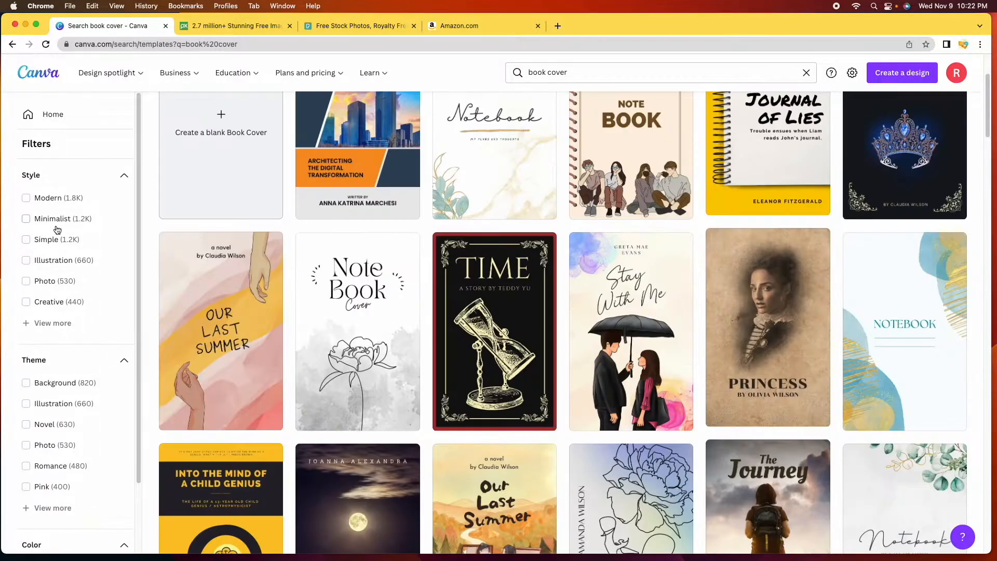
pyautogui.click(44, 322)
pyautogui.scroll(-1, 110, 303)
pyautogui.scroll(-10, 110, 303)
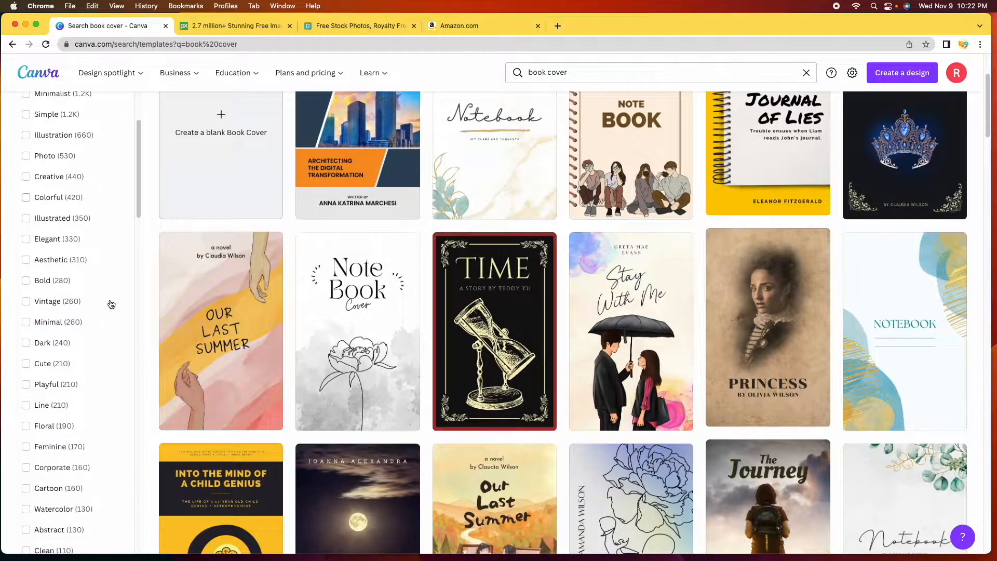
pyautogui.click(46, 474)
pyautogui.scroll(-10, 107, 387)
pyautogui.scroll(-2, 115, 393)
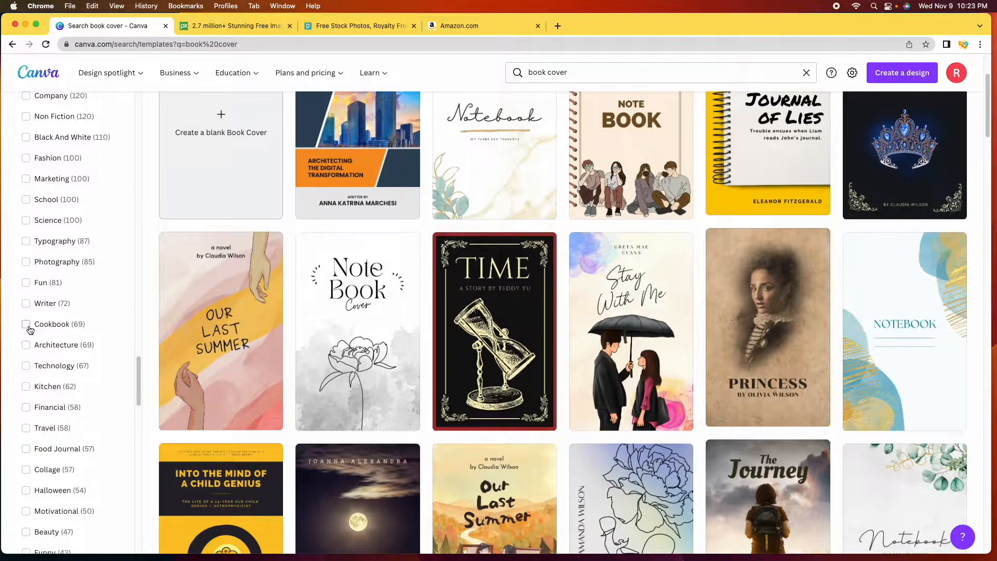
pyautogui.click(27, 325)
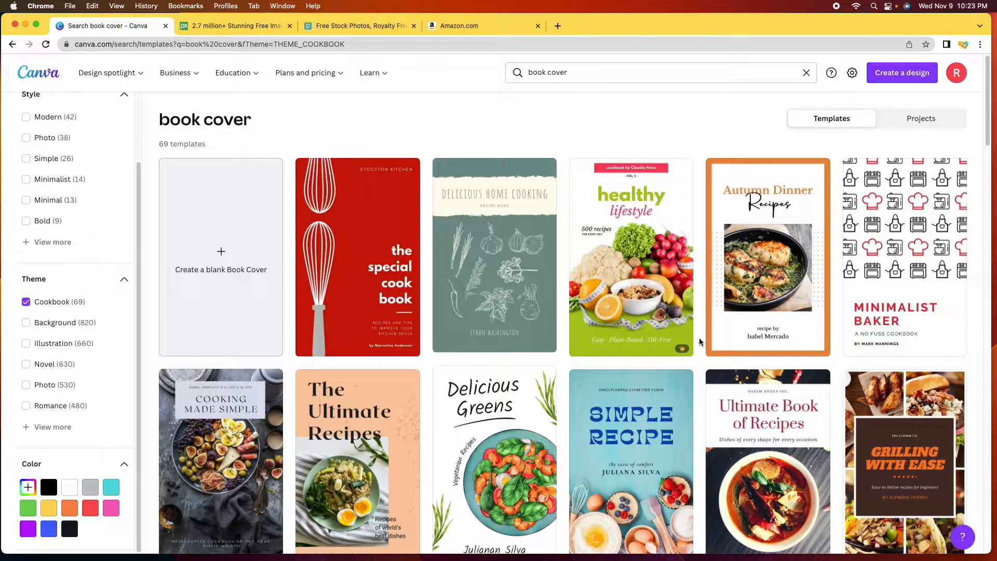
# Step: Create a blank Book Cover design from the cookbook-themed template results
pyautogui.scroll(-3, 699, 342)
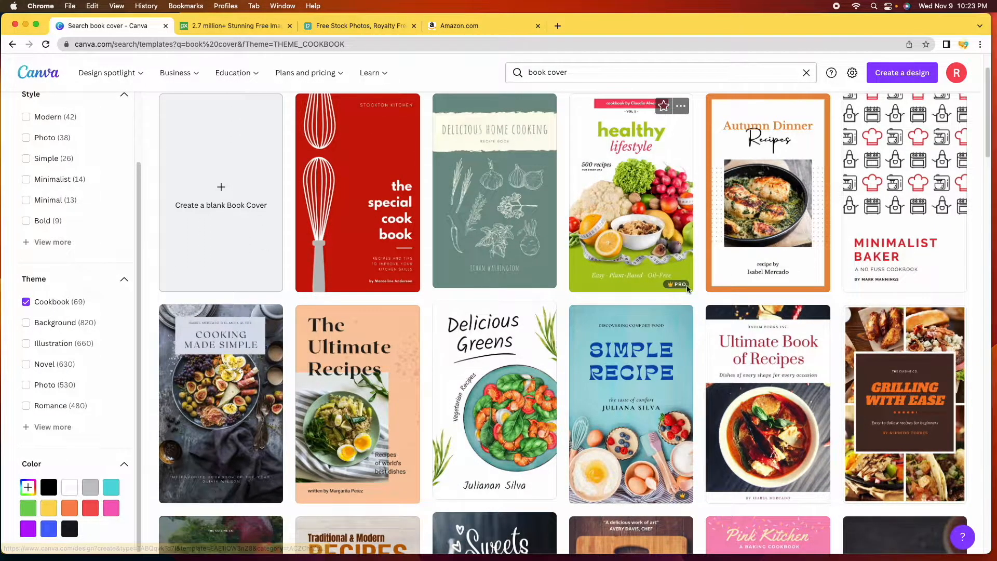
pyautogui.scroll(-5, 708, 381)
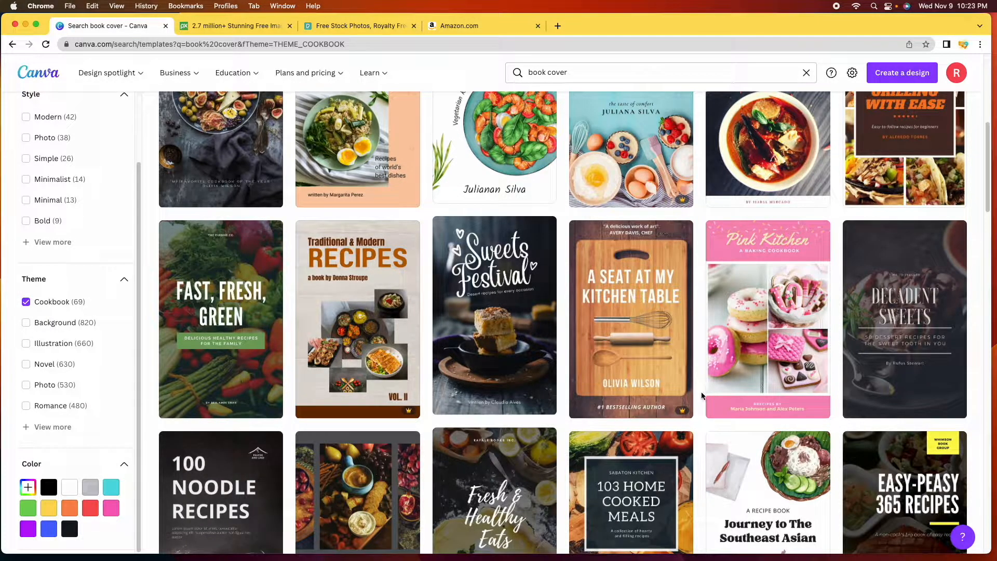
pyautogui.scroll(-3, 703, 395)
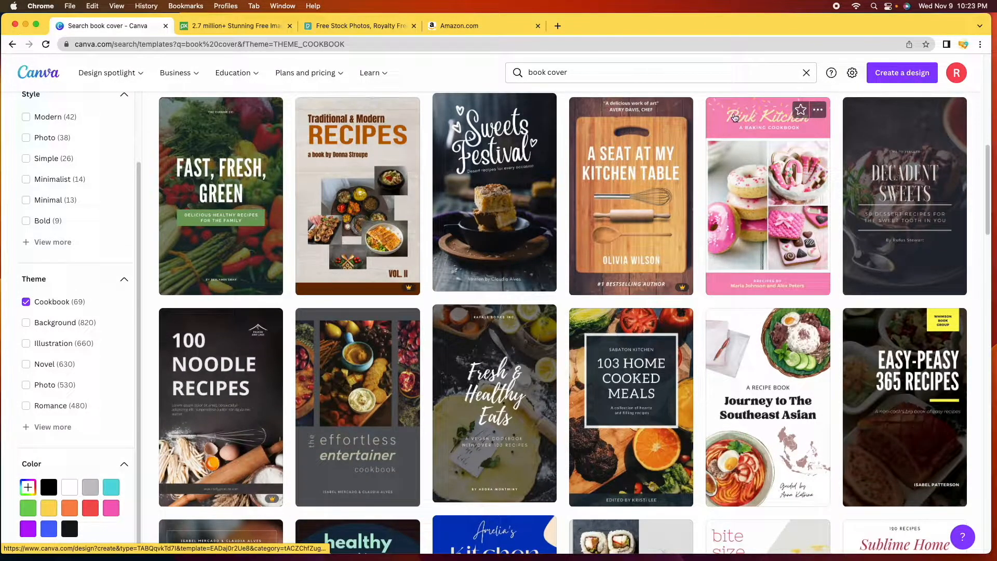
pyautogui.scroll(-10, 685, 345)
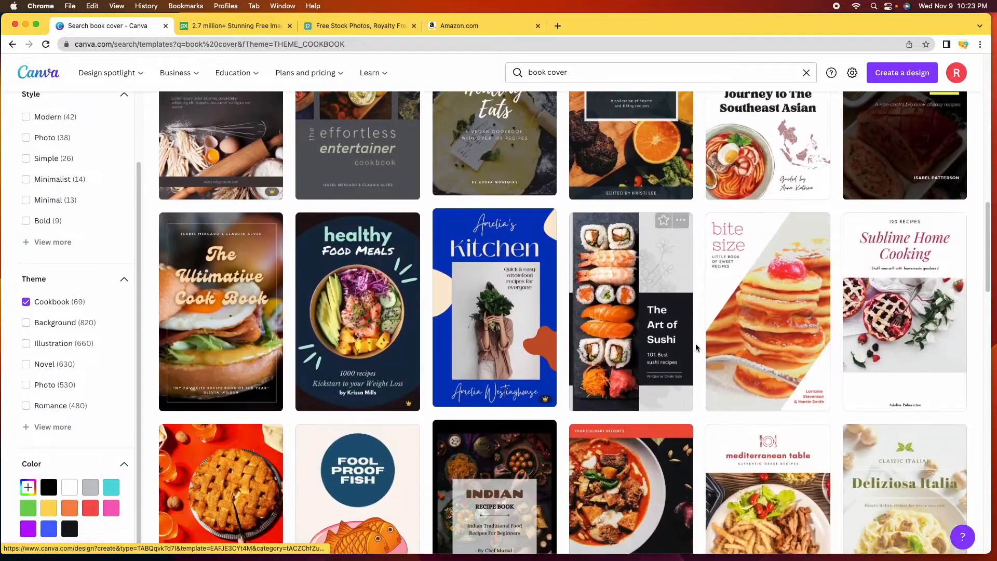
pyautogui.scroll(-7, 700, 349)
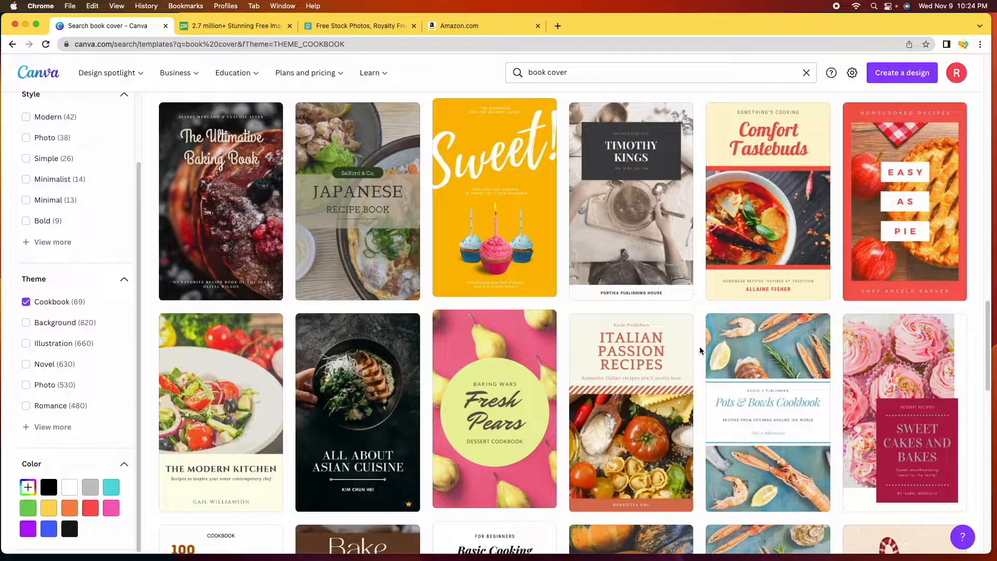
pyautogui.scroll(20, 699, 349)
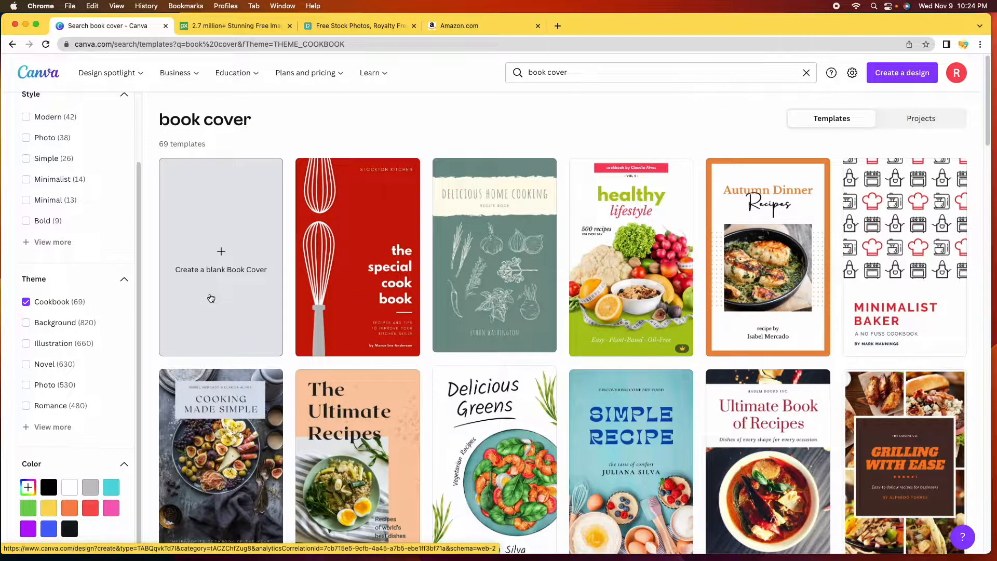
pyautogui.click(210, 298)
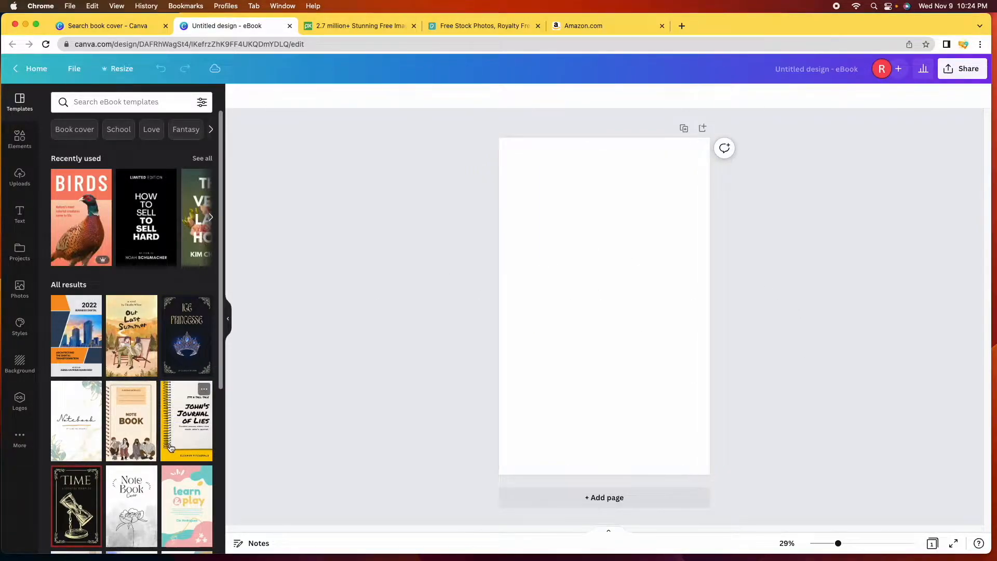
# Step: Search the eBook templates for "cookbook", look through the covers, and open the background library
pyautogui.scroll(-5, 166, 375)
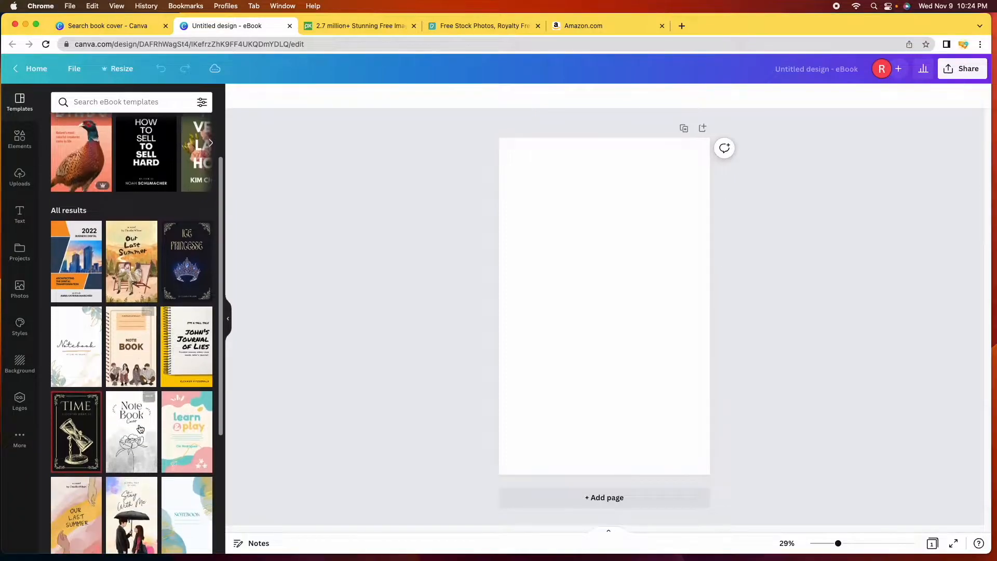
pyautogui.scroll(5, 146, 364)
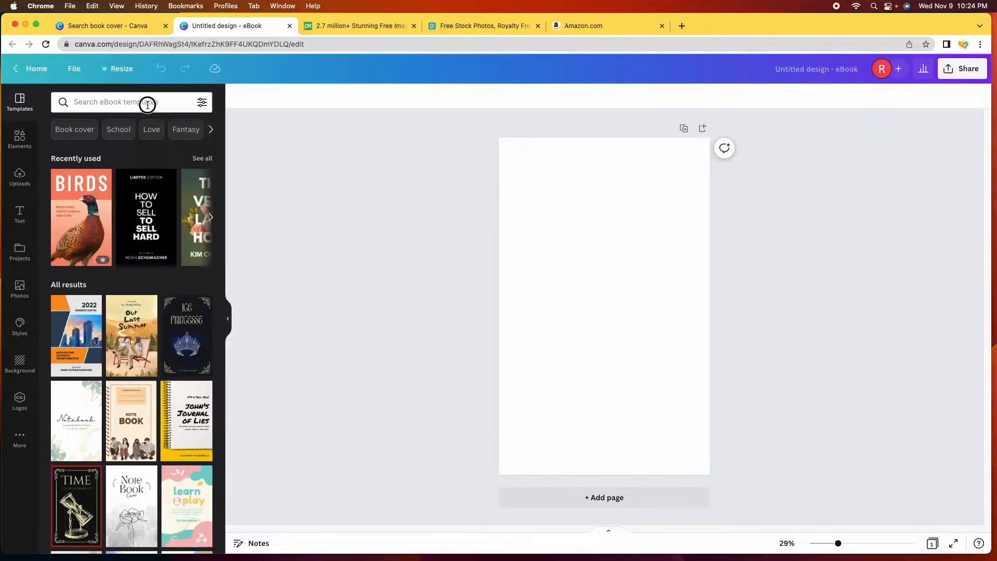
pyautogui.click(147, 102)
pyautogui.write('cookbook')
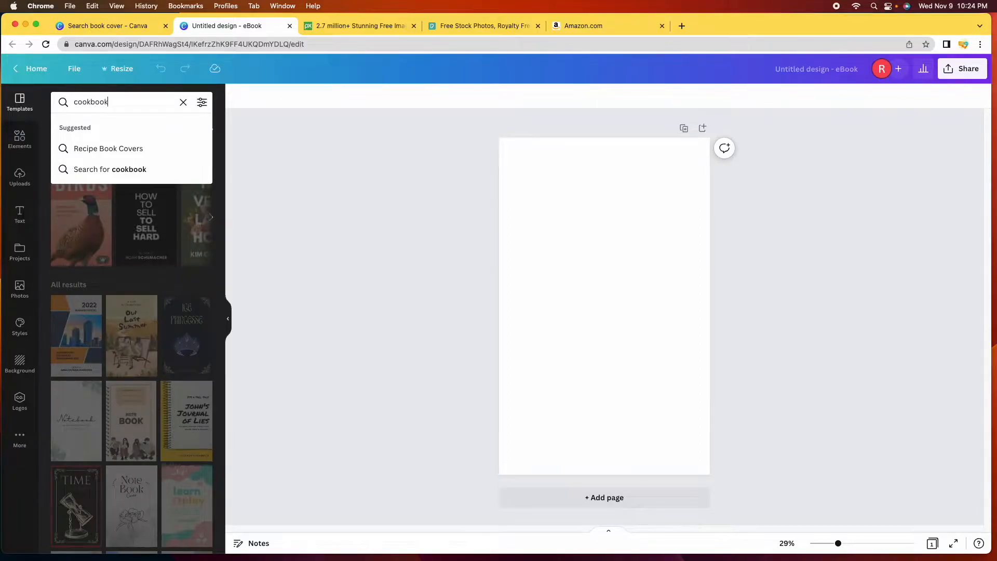
pyautogui.press('Return')
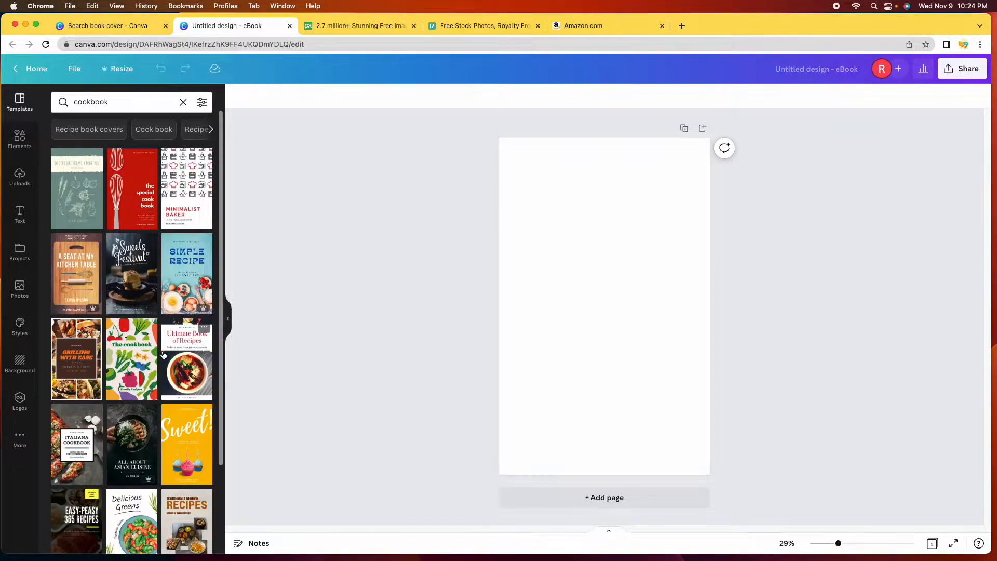
pyautogui.scroll(-3, 142, 408)
pyautogui.scroll(-5, 140, 407)
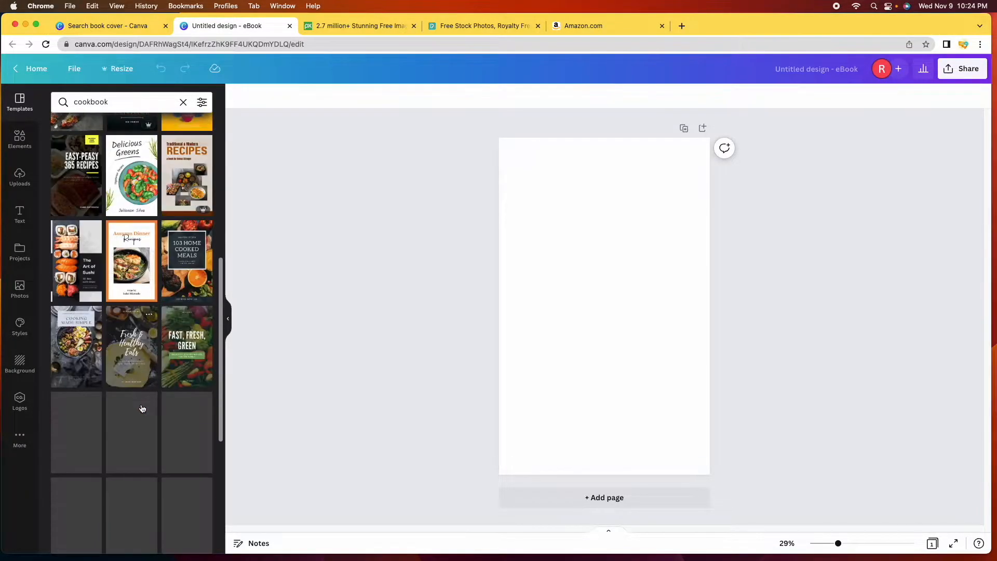
pyautogui.scroll(7, 140, 407)
pyautogui.click(20, 364)
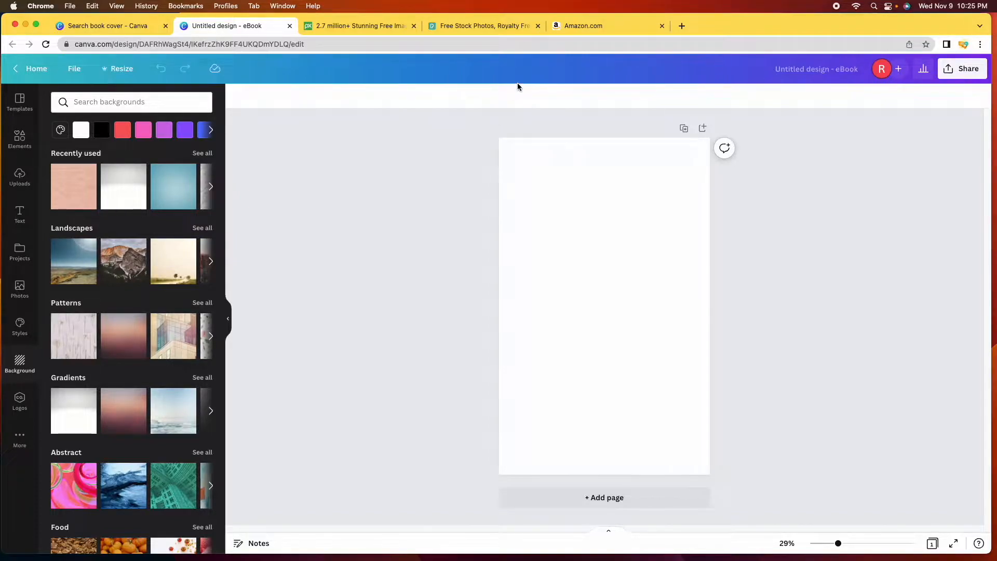
# Step: Switch to Amazon and examine the cookbook covers among the Editors' Picks and Best Cookbooks, Food & Wine results
pyautogui.click(594, 27)
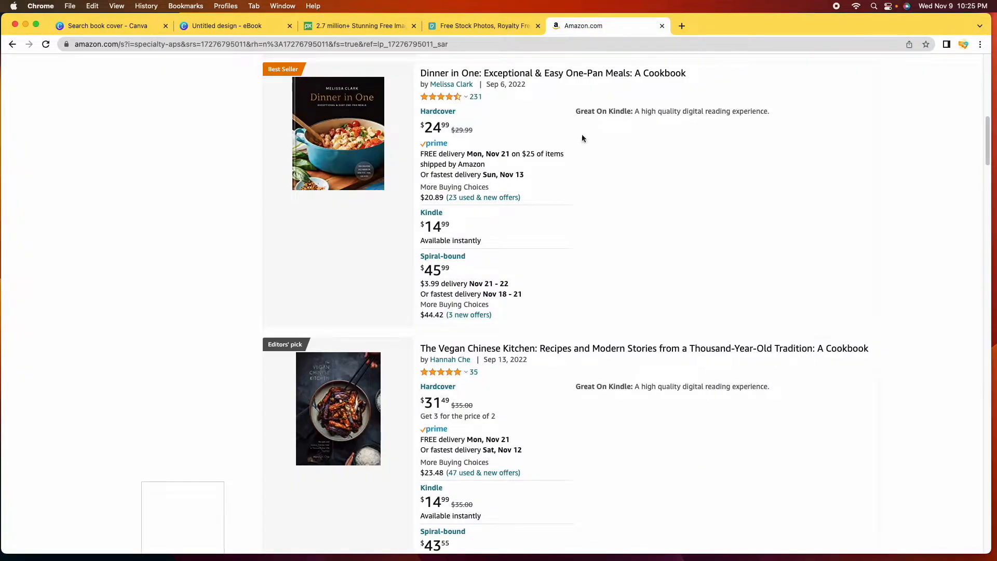
pyautogui.scroll(10, 553, 180)
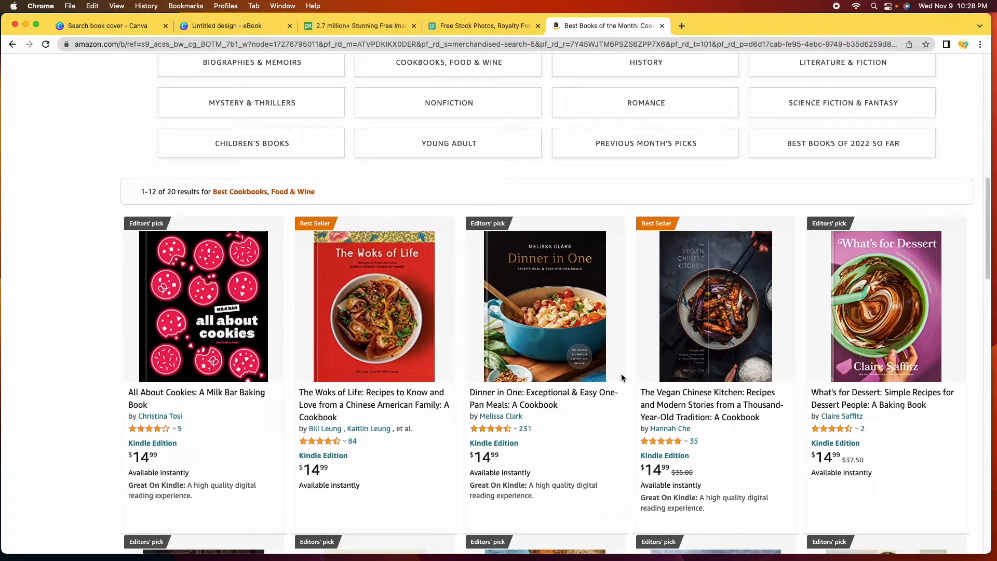
pyautogui.scroll(10, 622, 372)
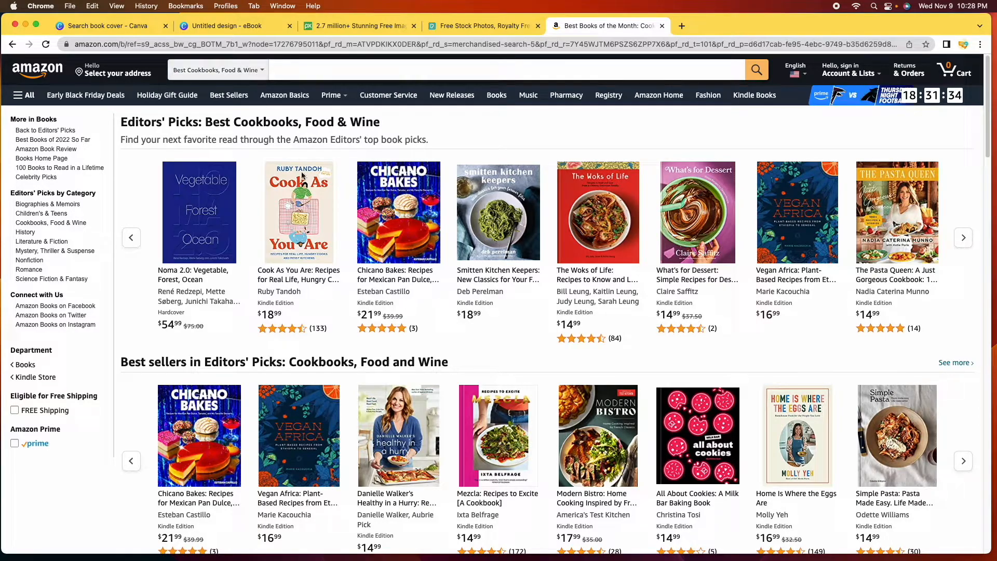
pyautogui.scroll(-10, 451, 342)
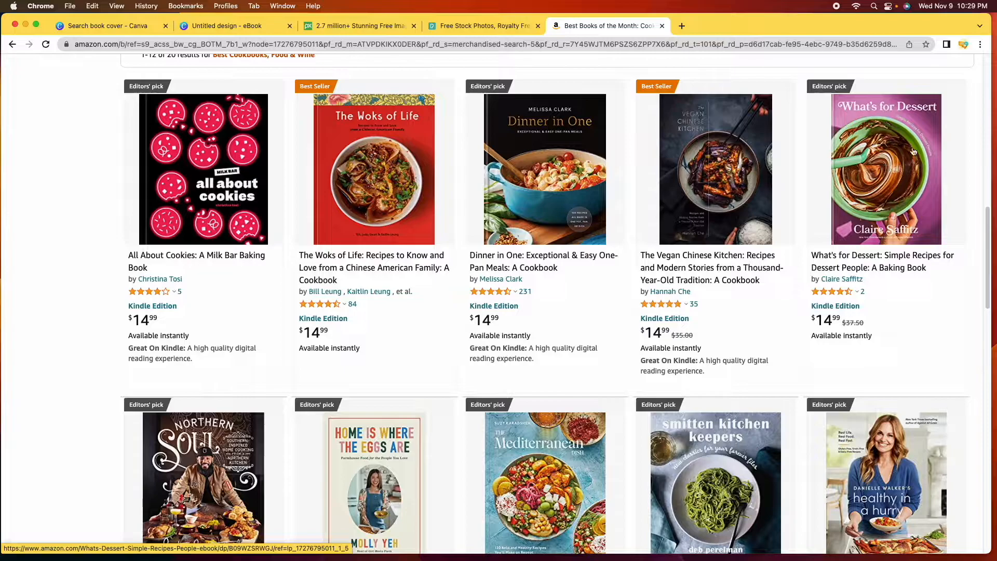
pyautogui.scroll(-5, 640, 297)
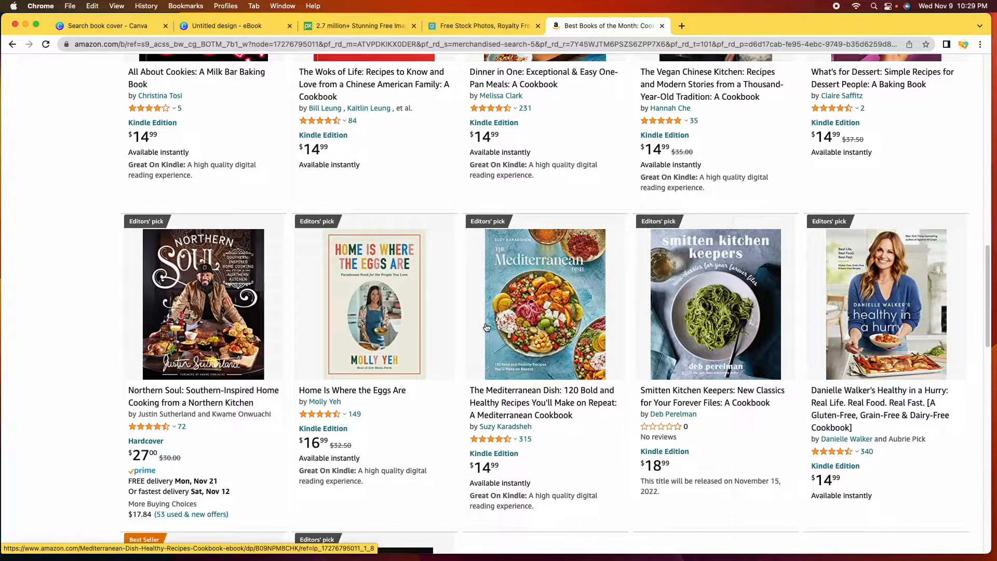
pyautogui.scroll(-3, 464, 325)
pyautogui.scroll(-2, 462, 327)
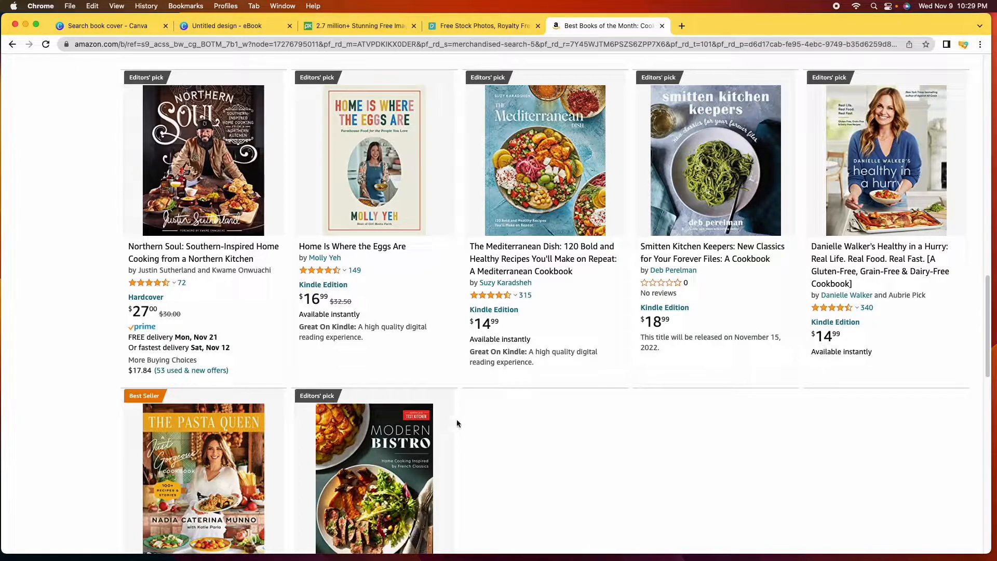
pyautogui.scroll(-5, 459, 422)
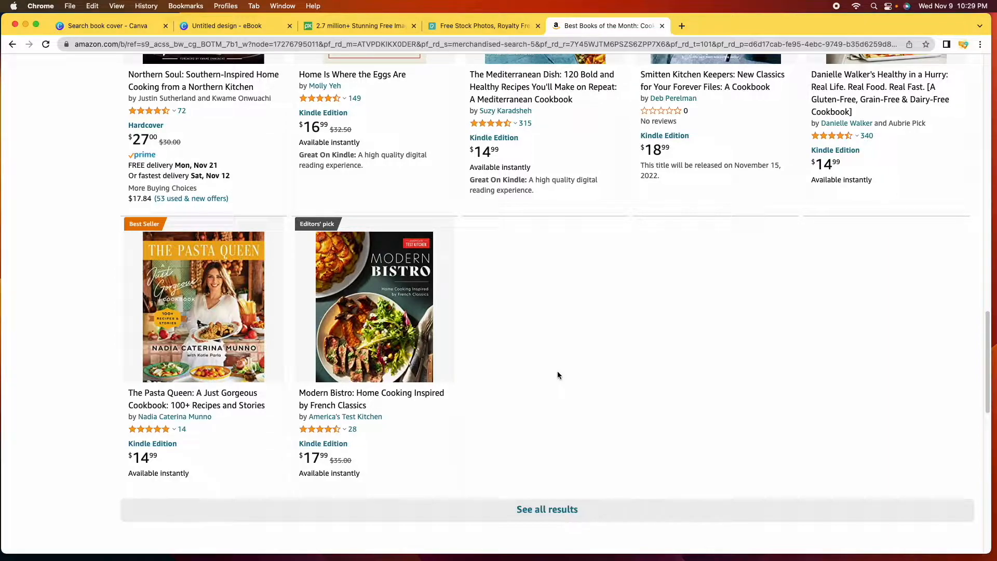
# Step: Switch to Pixabay and search its free images for "cookies"
pyautogui.click(227, 25)
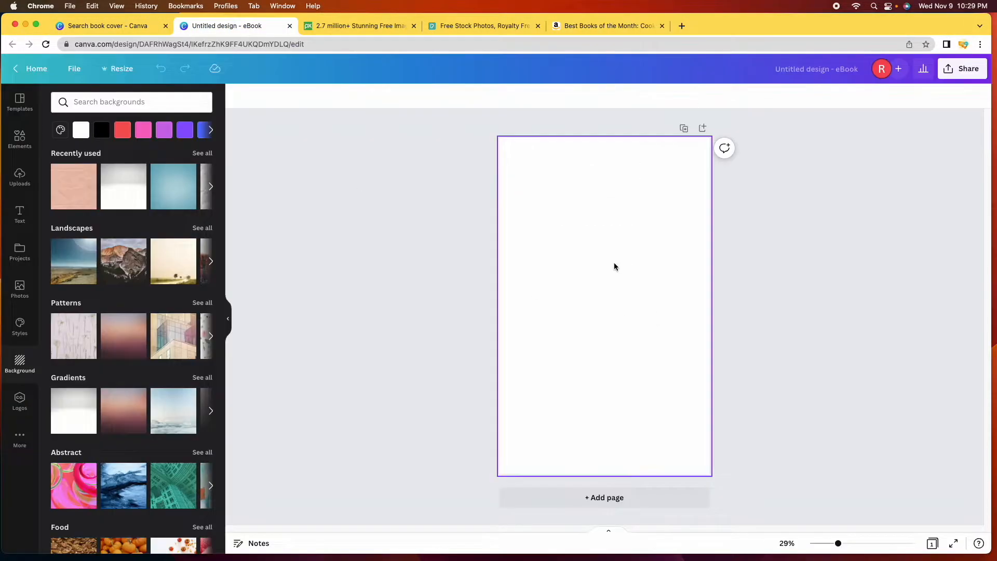
pyautogui.click(356, 25)
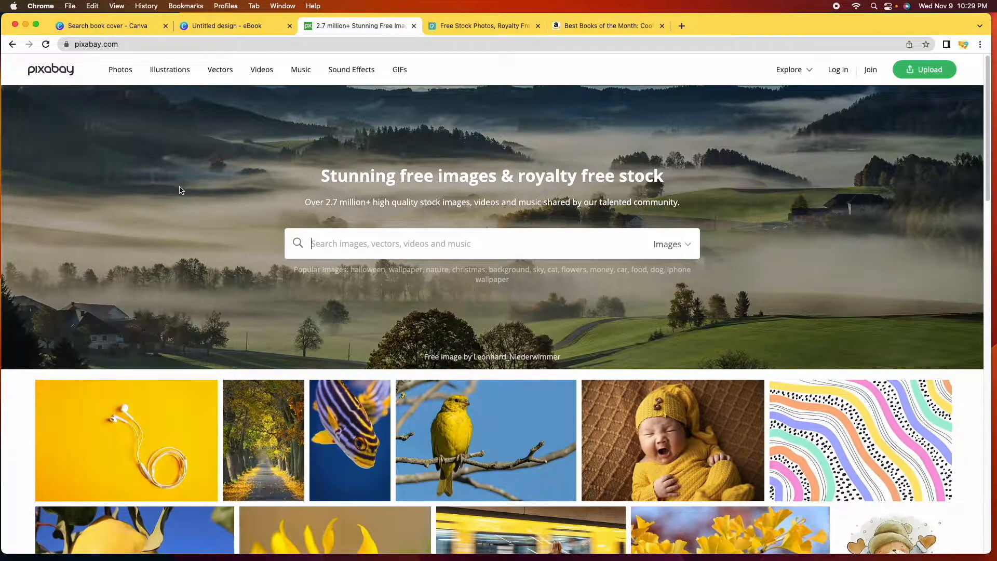
pyautogui.scroll(-1, 180, 189)
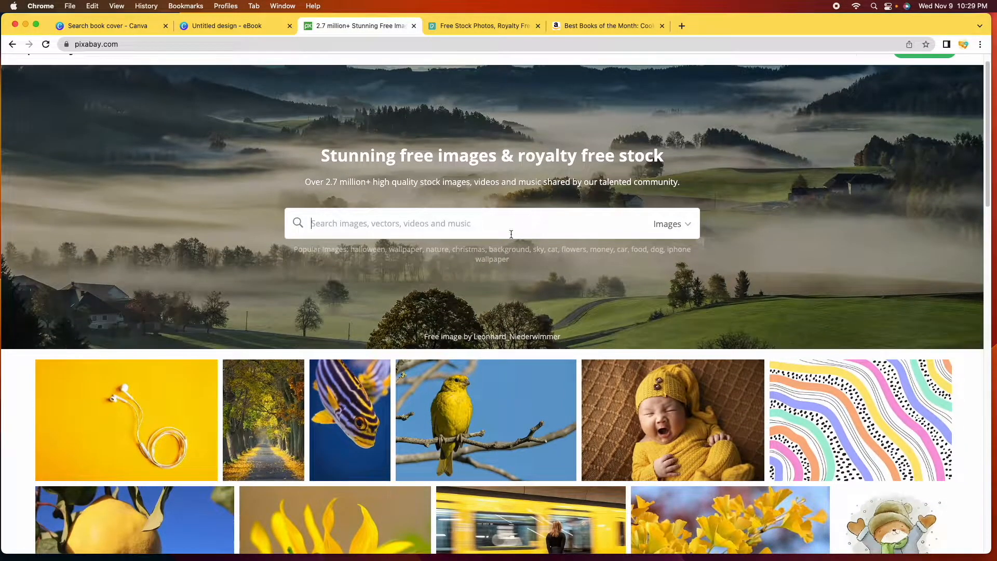
pyautogui.scroll(-1, 610, 297)
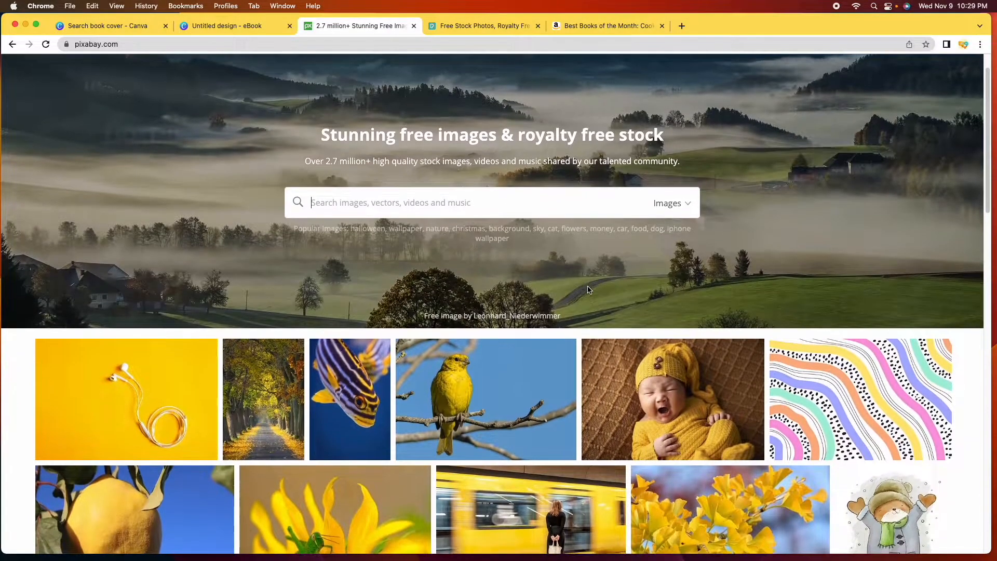
pyautogui.scroll(2, 590, 289)
pyautogui.click(366, 241)
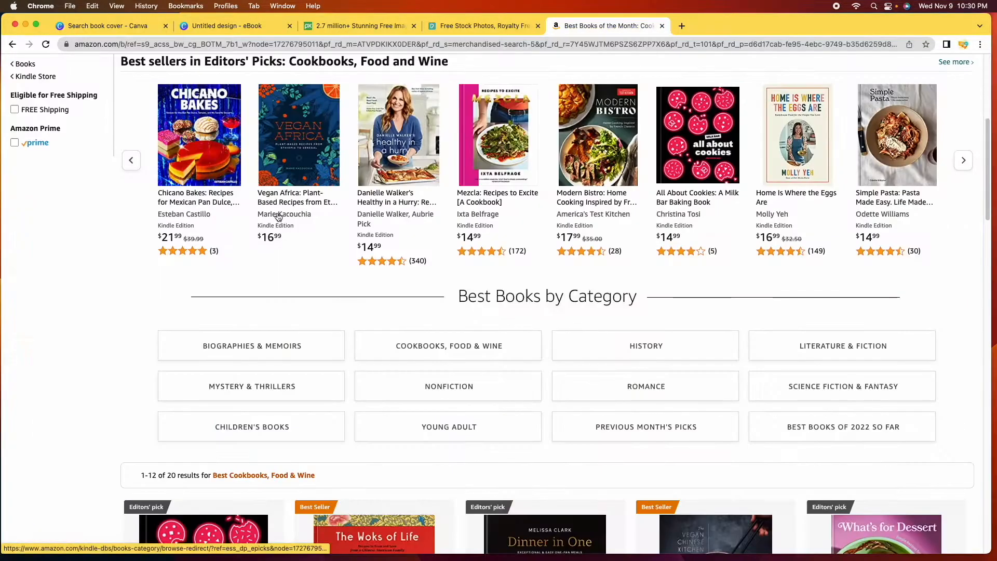
pyautogui.scroll(-6, 249, 259)
pyautogui.press('super+3')
pyautogui.write('cookies')
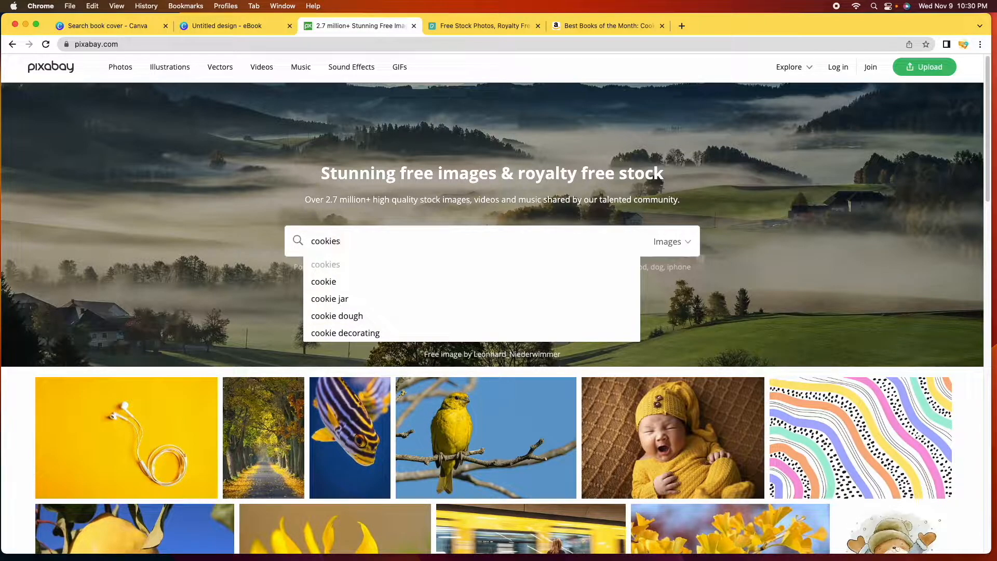
pyautogui.press('Return')
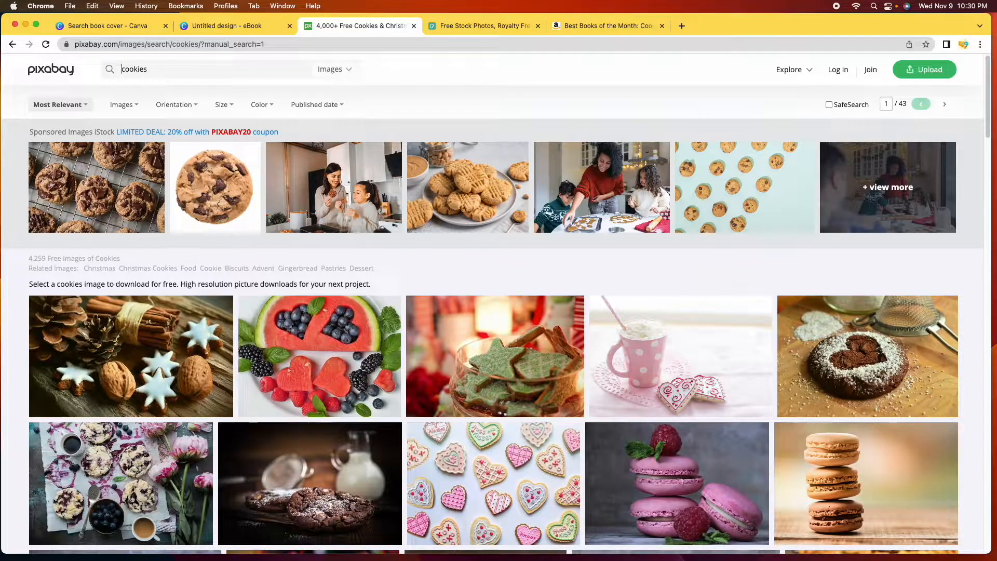
# Step: Look through the cookie image results and restrict the search to photos only
pyautogui.scroll(-3, 437, 337)
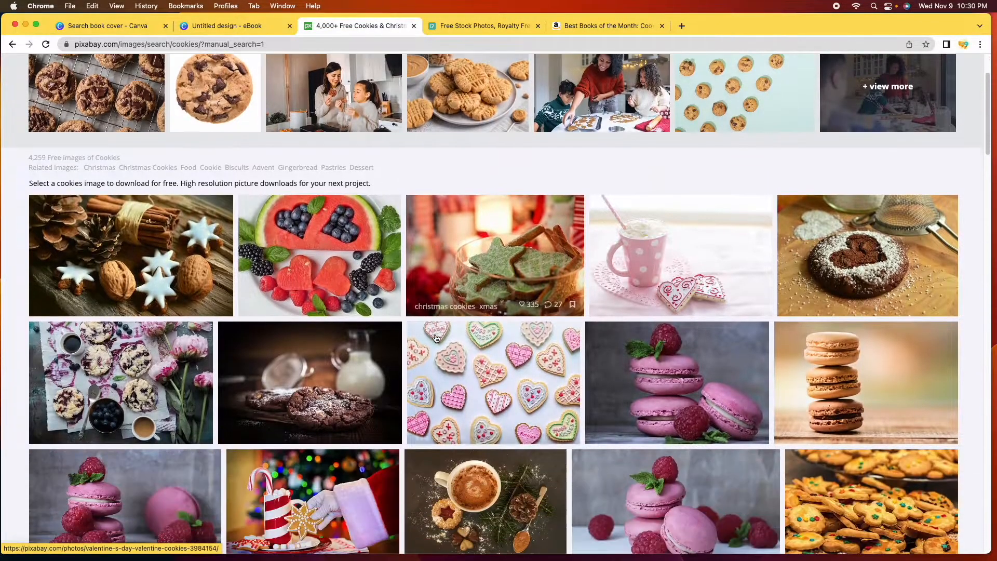
pyautogui.scroll(-6, 437, 337)
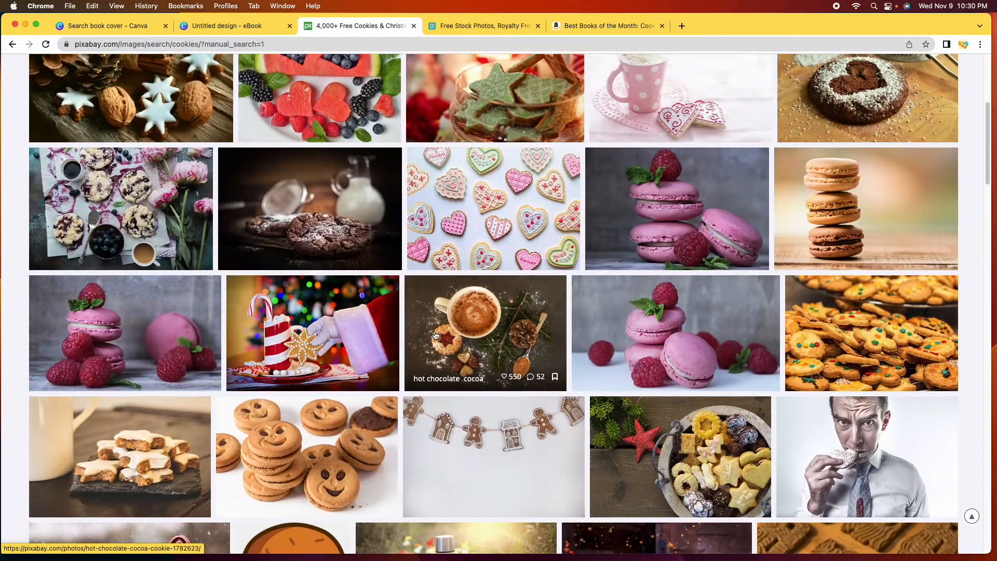
pyautogui.scroll(-1, 435, 335)
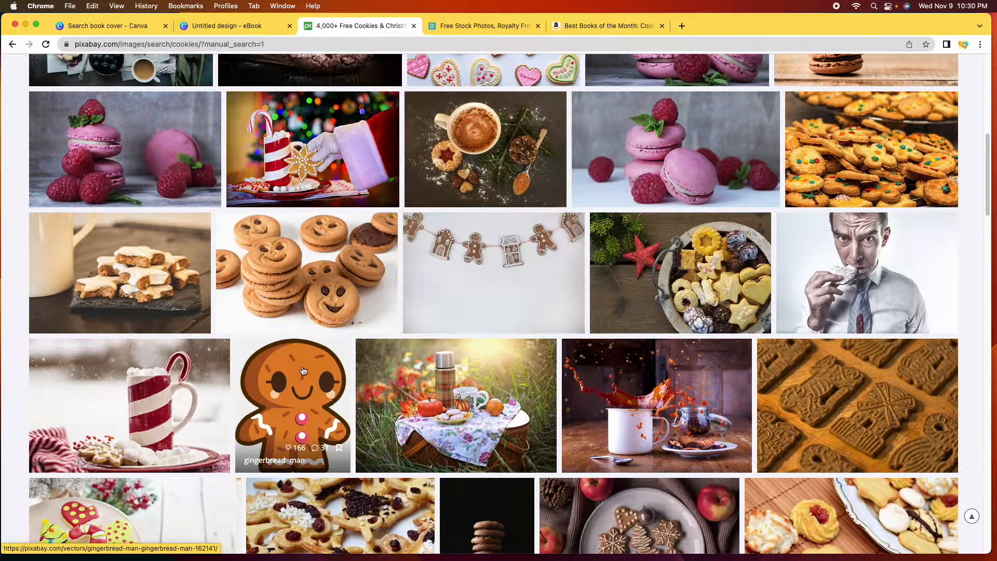
pyautogui.scroll(-3, 327, 410)
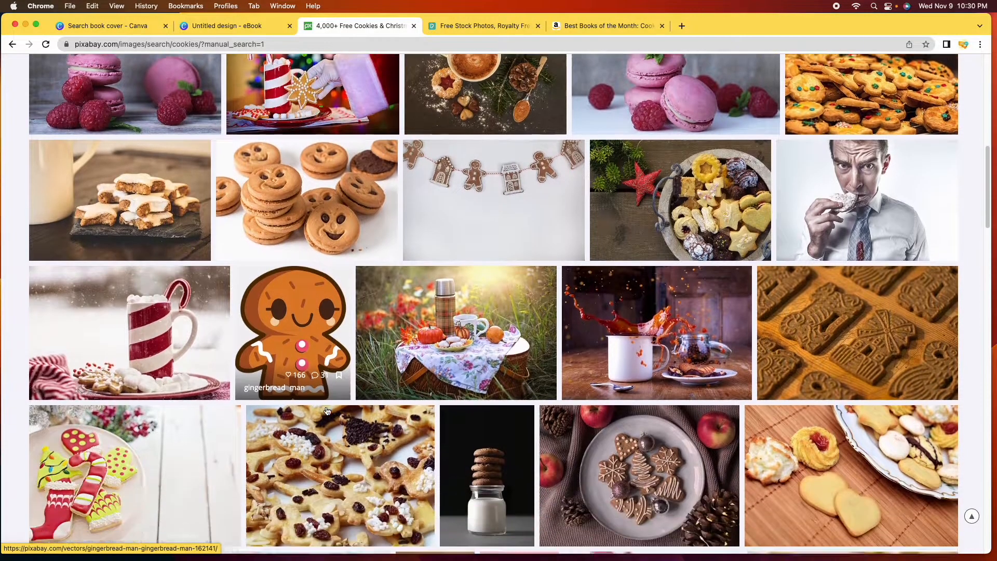
pyautogui.scroll(-3, 327, 410)
pyautogui.scroll(13, 548, 436)
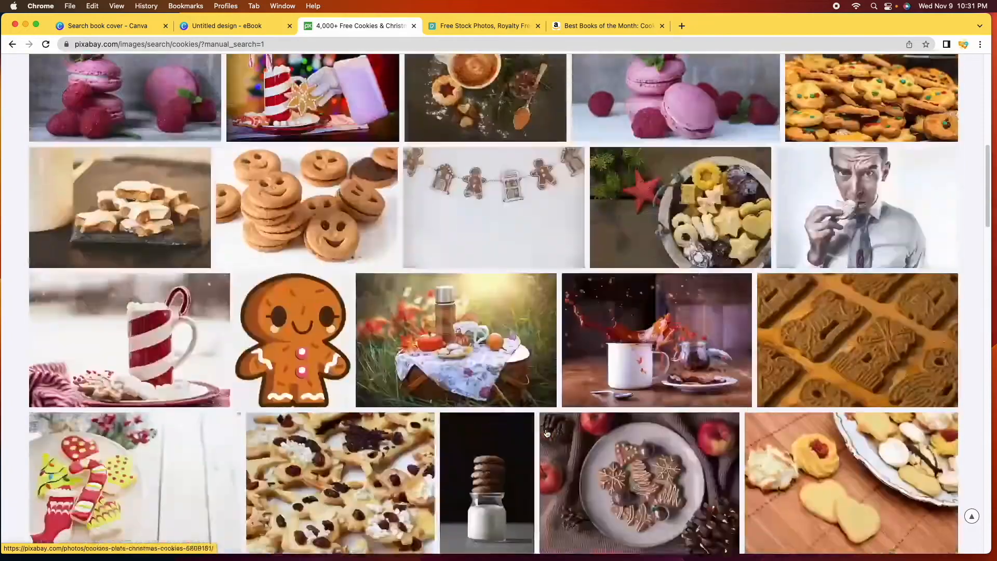
pyautogui.scroll(2, 548, 436)
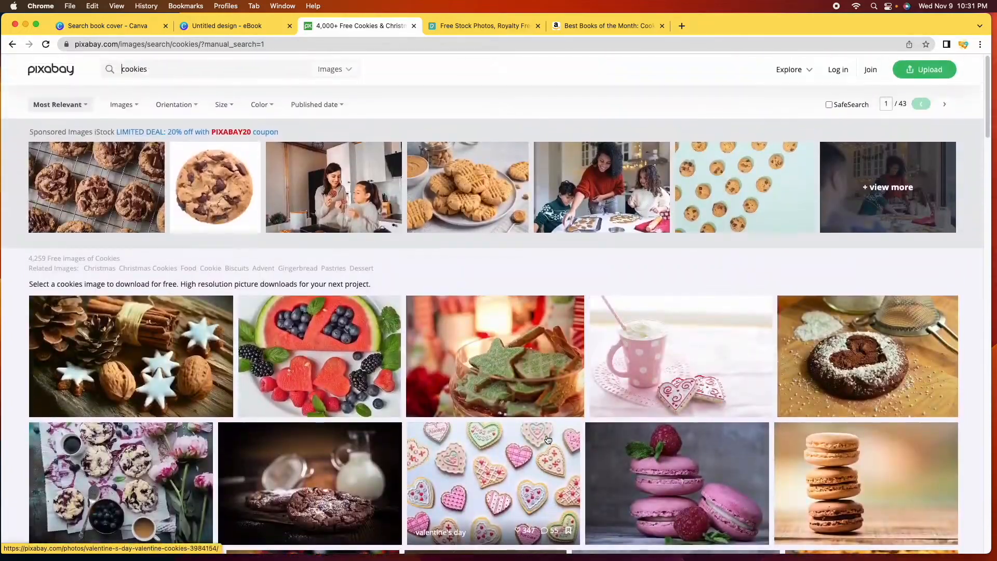
pyautogui.click(349, 71)
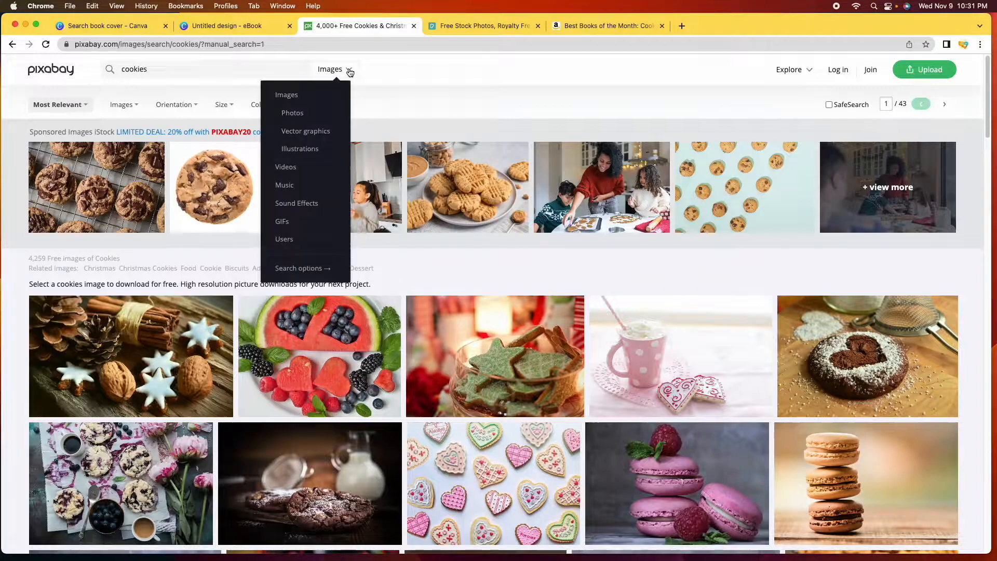
pyautogui.click(297, 114)
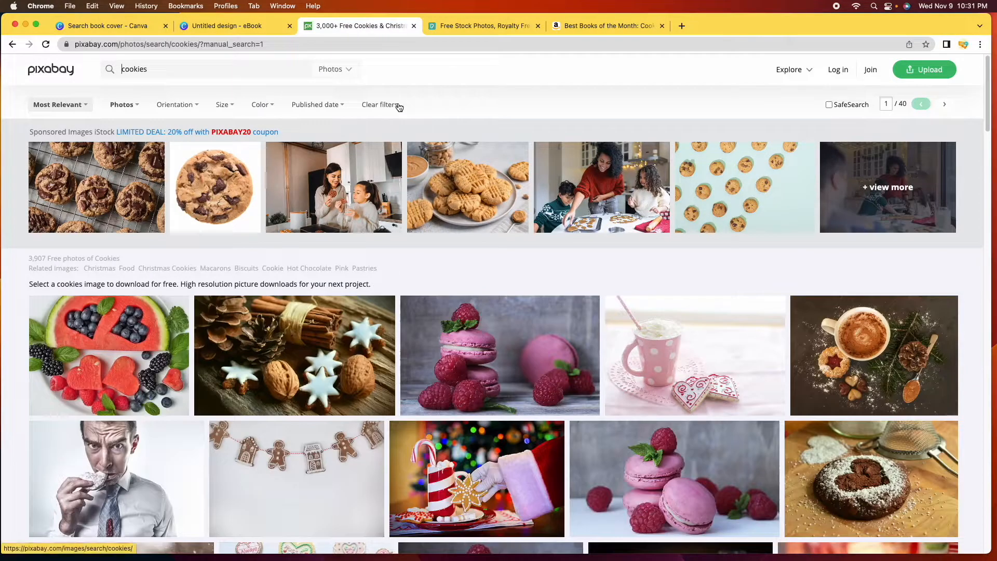
# Step: Examine the cookie photos for cover candidates and continue to the second page of results
pyautogui.scroll(-2, 519, 353)
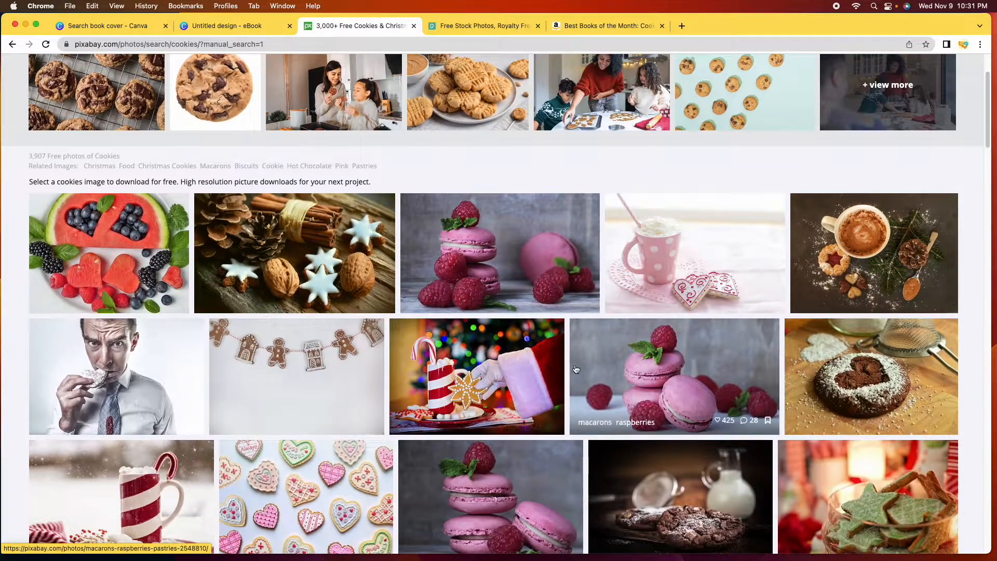
pyautogui.scroll(-3, 569, 373)
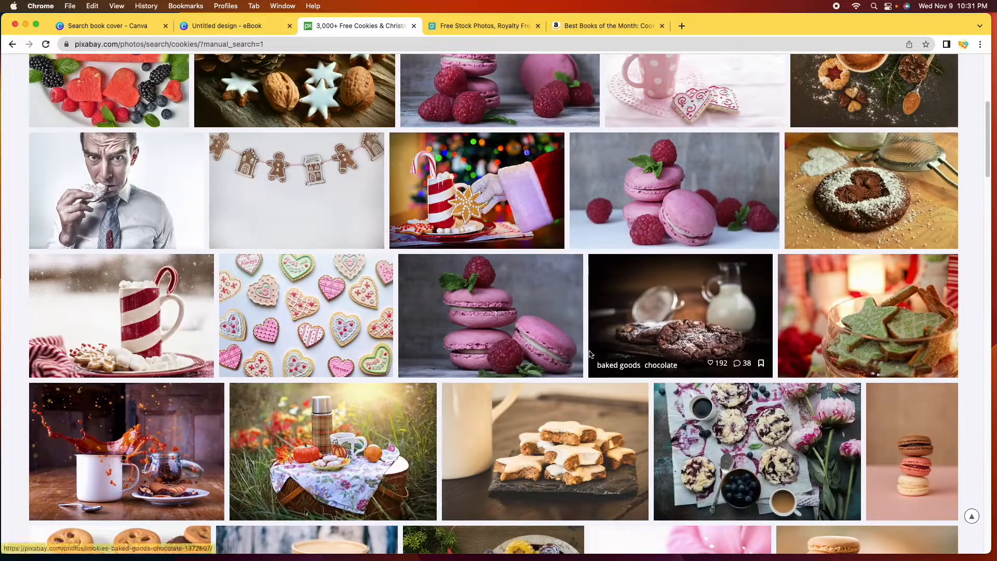
pyautogui.scroll(4, 589, 356)
pyautogui.scroll(-2, 589, 356)
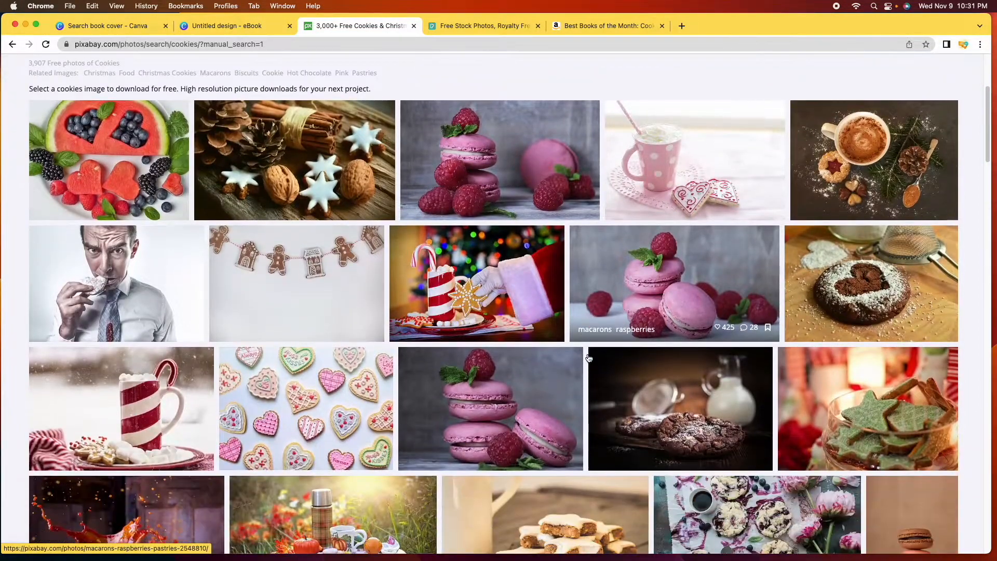
pyautogui.scroll(-2, 589, 357)
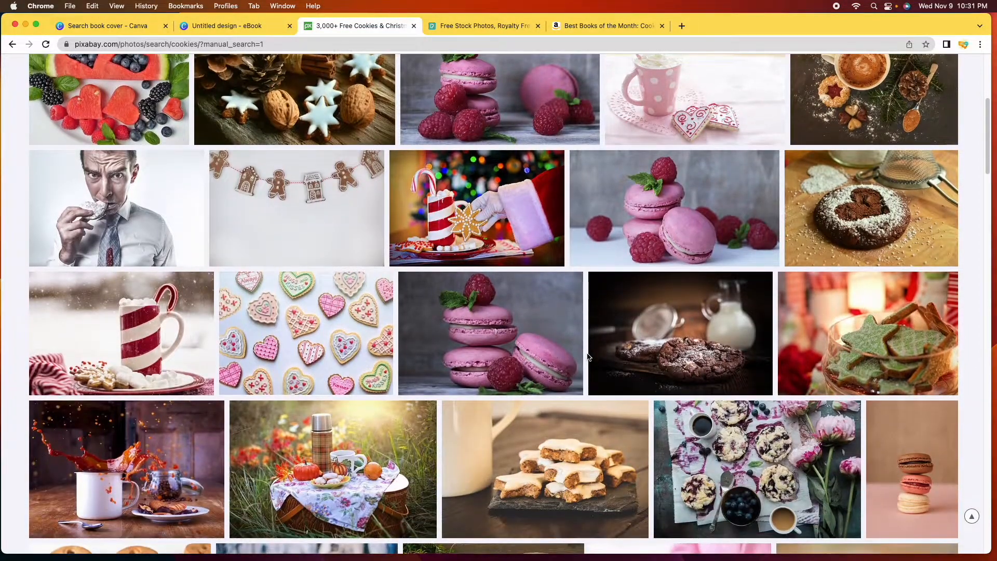
pyautogui.scroll(-5, 589, 358)
pyautogui.scroll(-2, 587, 358)
pyautogui.scroll(-3, 588, 357)
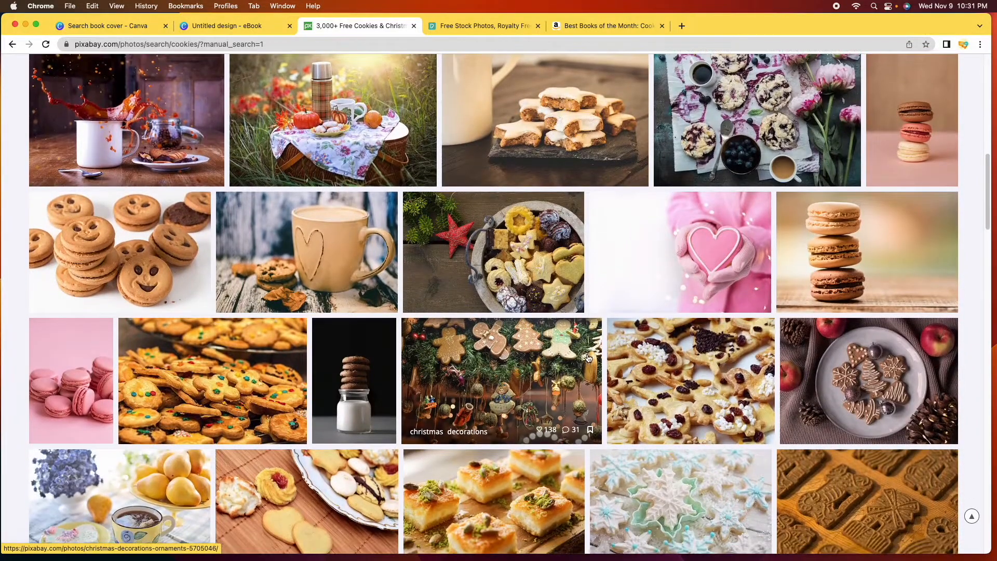
pyautogui.scroll(-1, 587, 353)
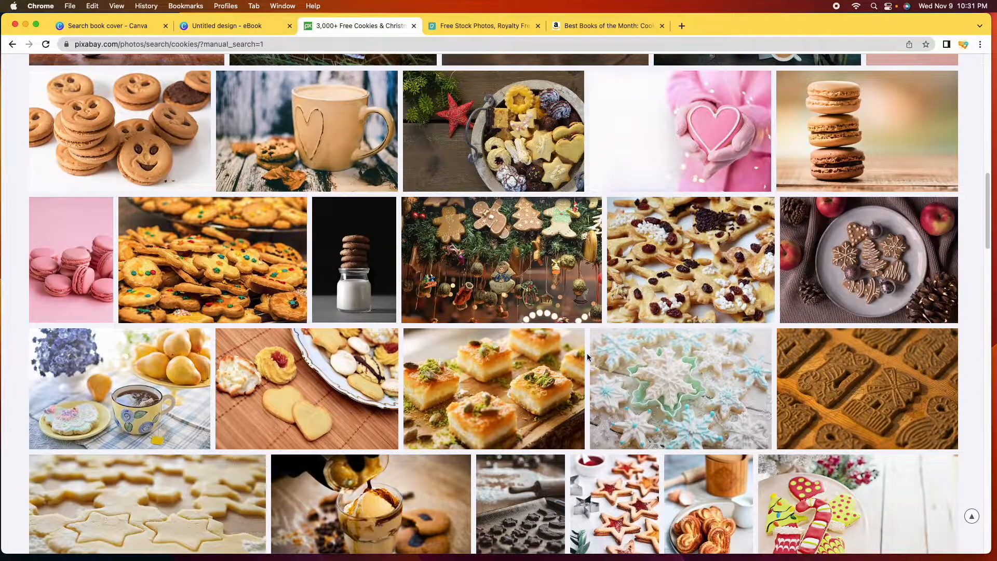
pyautogui.scroll(-1, 587, 353)
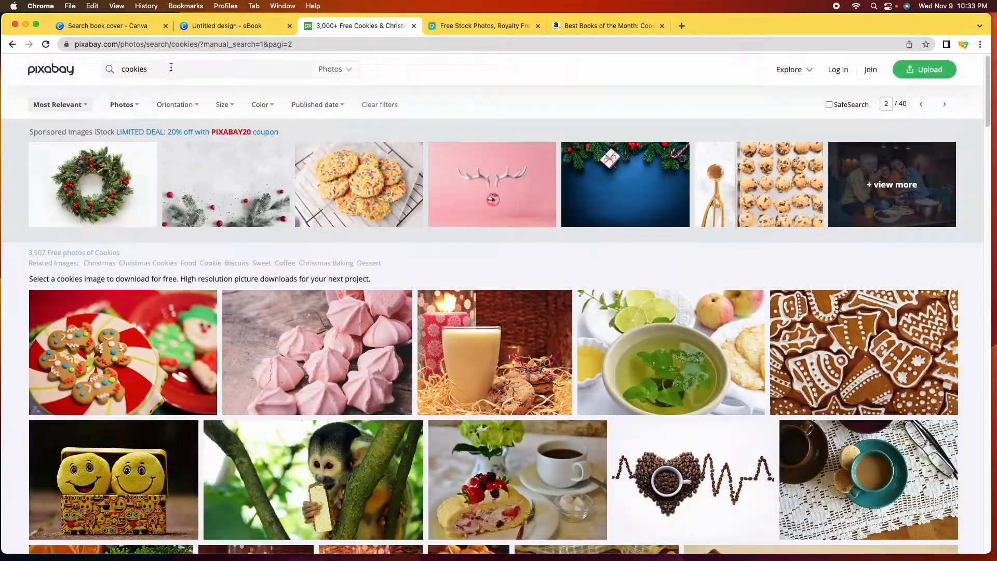
# Step: Search the photos for "christmas cookies" and open the holly-shaped royal icing cookies on a white plate with red bead garlands
pyautogui.doubleClick(164, 68)
pyautogui.write('christmas cook')
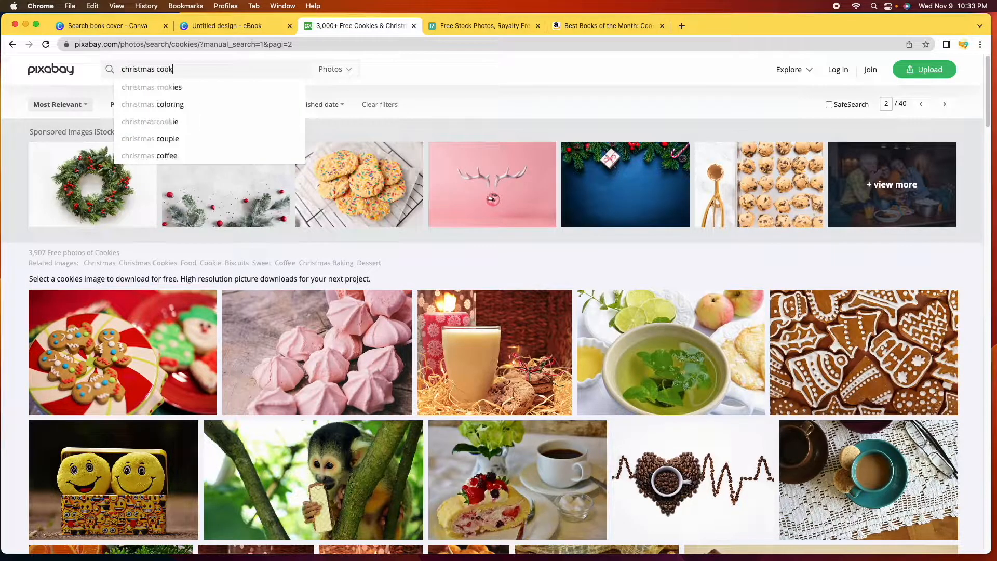
pyautogui.write('ies')
pyautogui.press('Return')
pyautogui.scroll(-5, 435, 216)
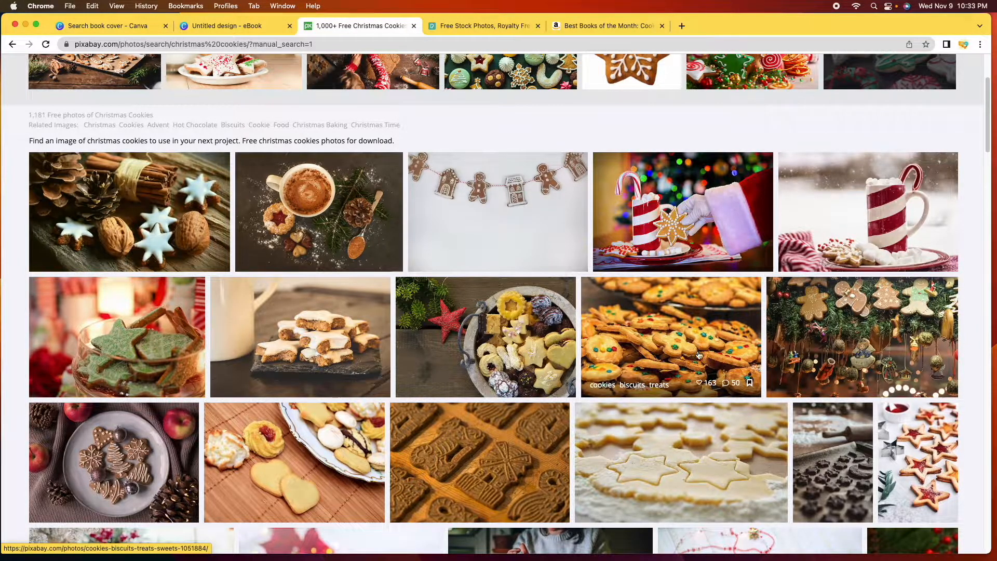
pyautogui.scroll(-5, 743, 371)
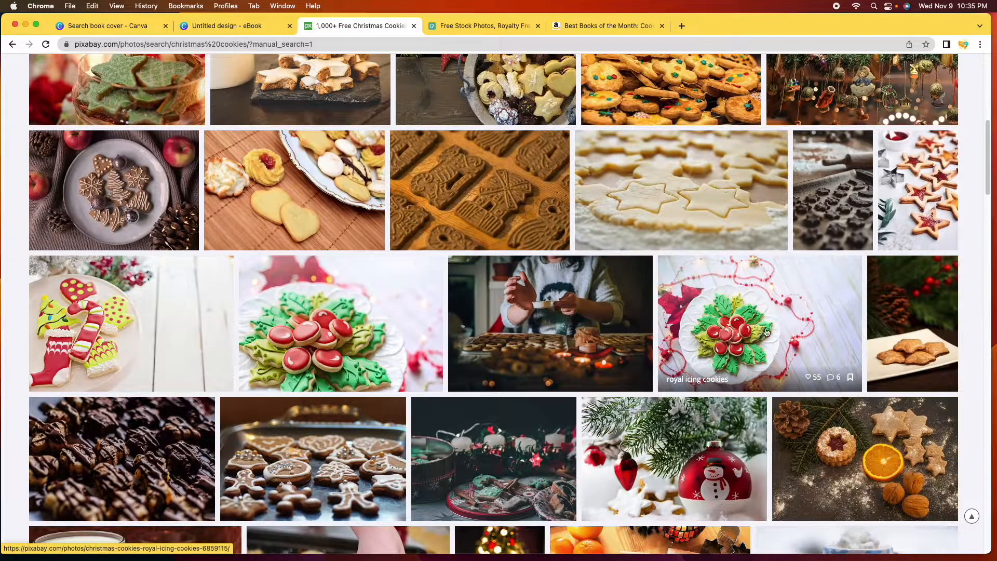
pyautogui.click(748, 329)
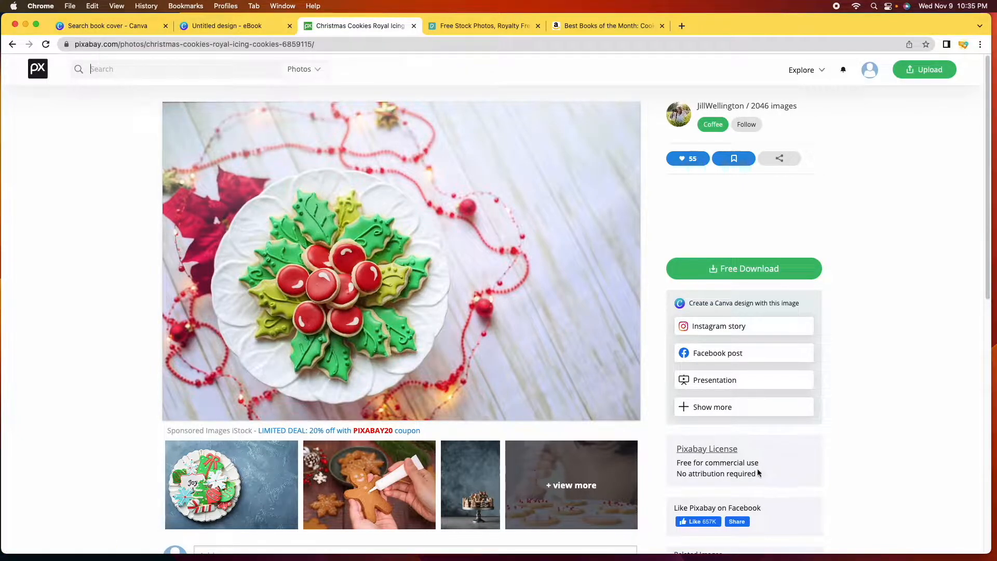
# Step: Review the Pixabay License terms and download the holly cookie photo as a 1920×1280 JPG
pyautogui.click(724, 450)
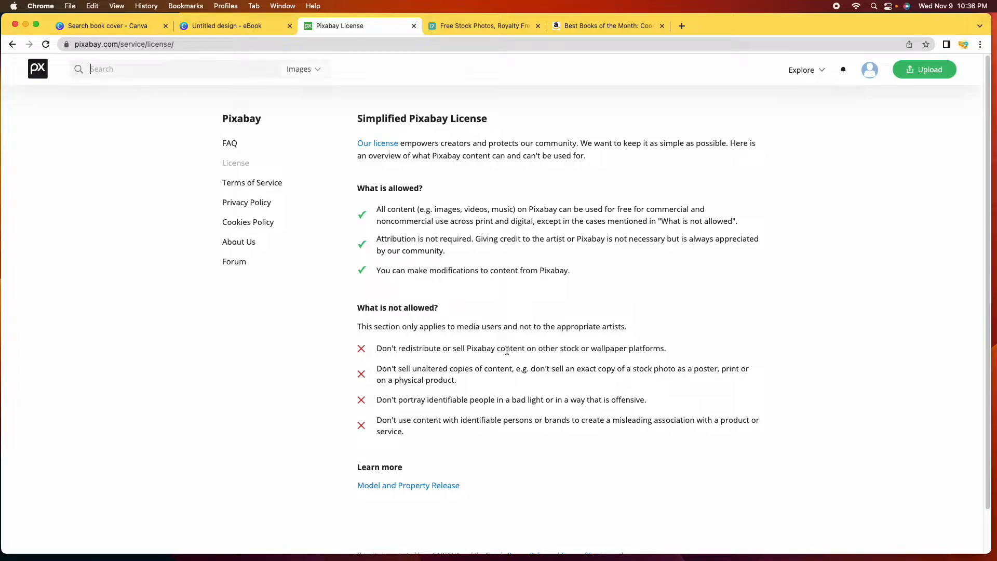
pyautogui.click(12, 45)
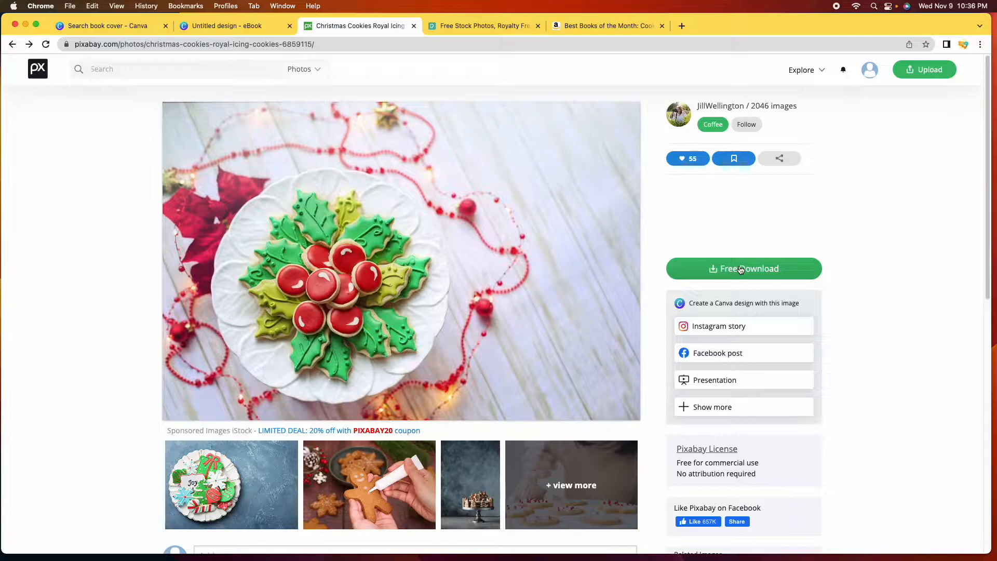
pyautogui.click(741, 269)
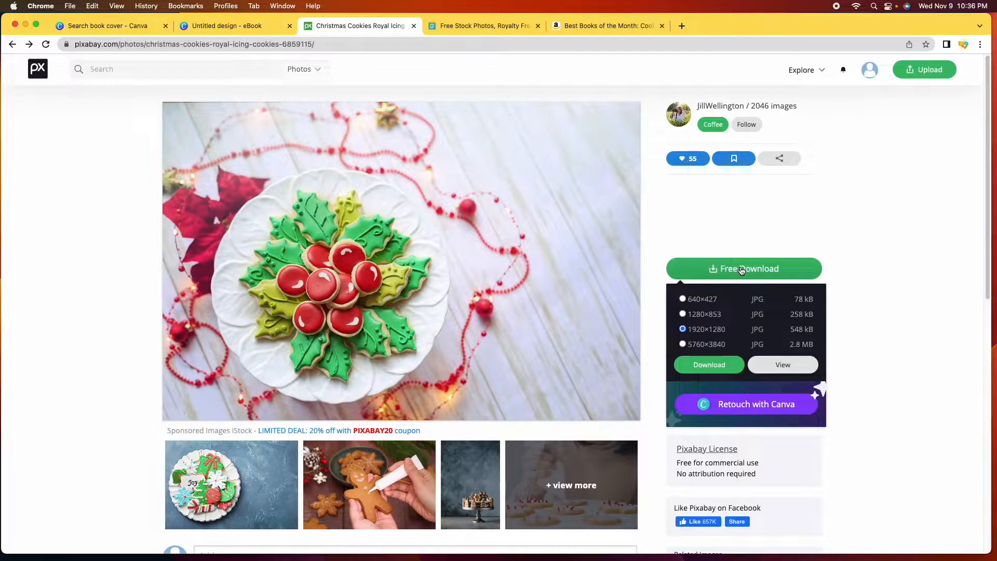
pyautogui.click(709, 364)
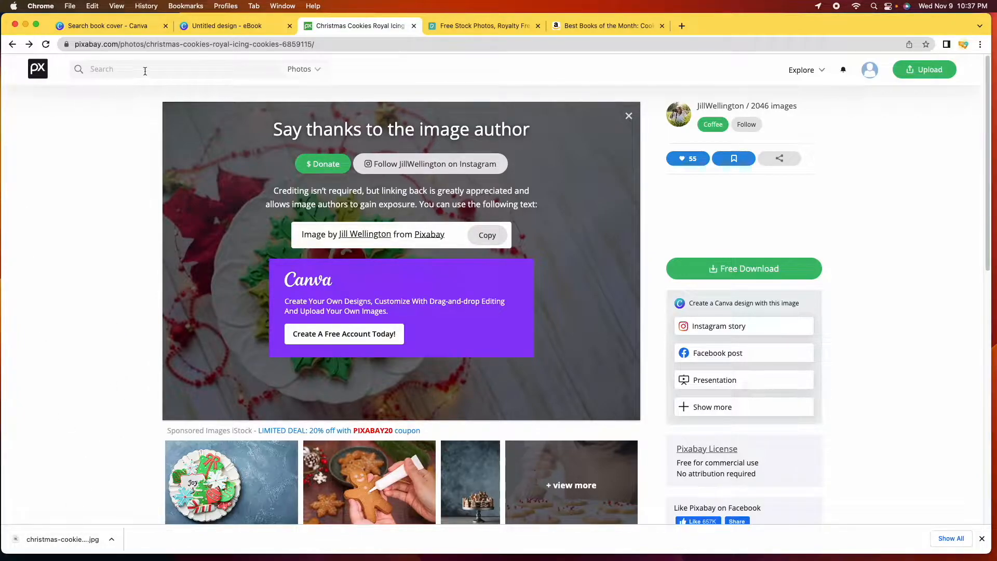
# Step: Switch to Pexels and search its free photos for "christmas cookies"
pyautogui.click(488, 26)
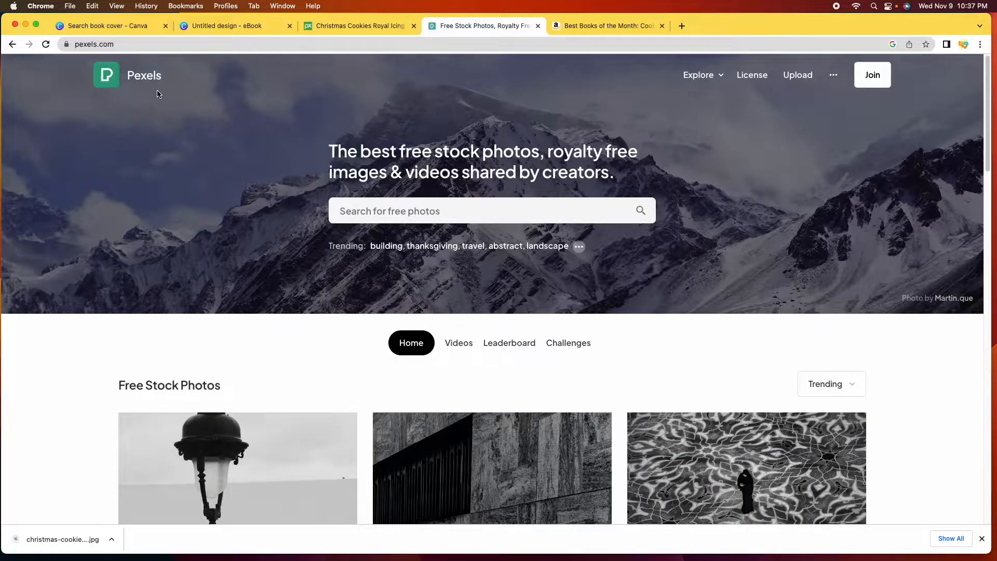
pyautogui.click(410, 209)
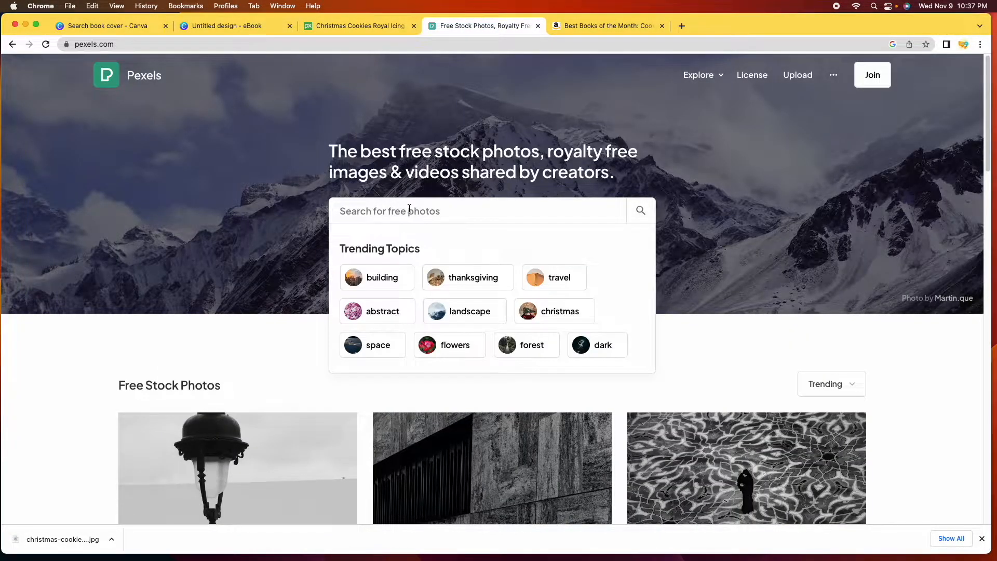
pyautogui.write('christm')
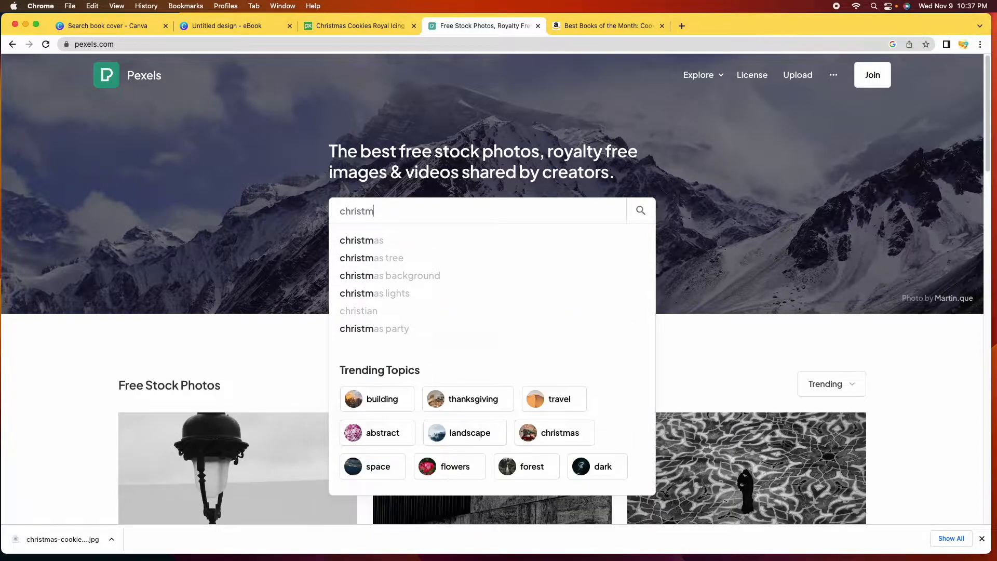
pyautogui.write('as cookies')
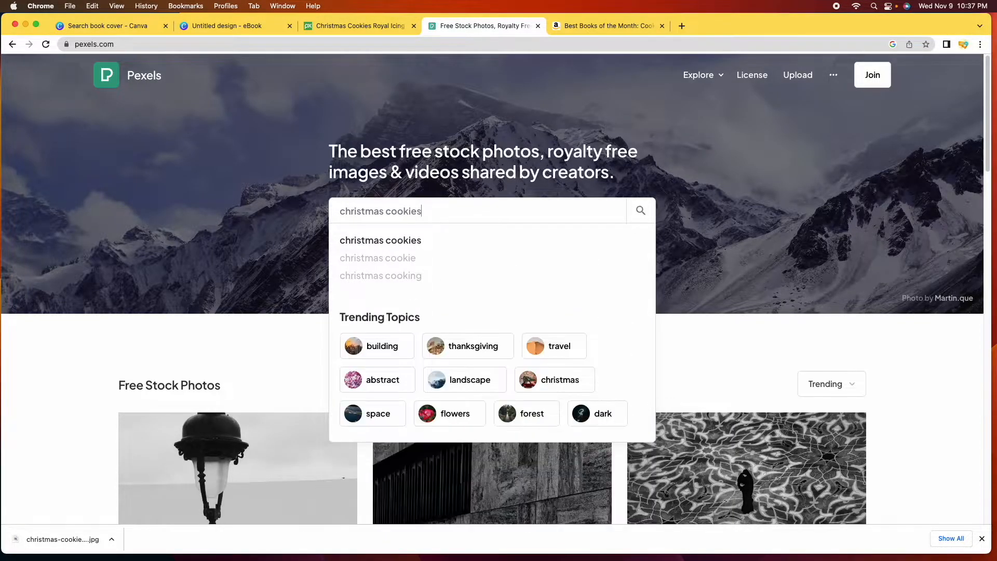
pyautogui.press('Return')
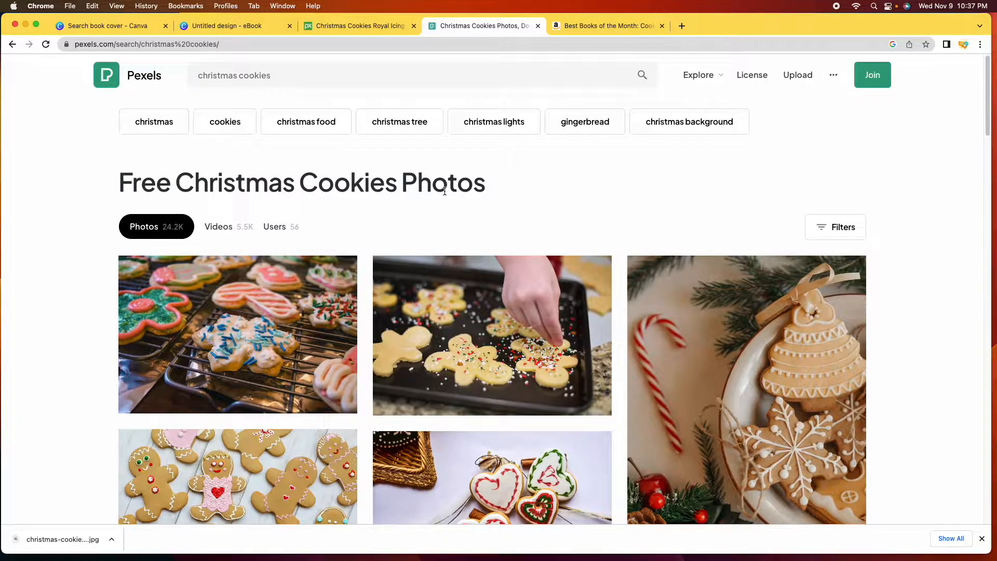
# Step: Examine the Christmas cookie photos on Pexels for cover candidates with empty space for a title
pyautogui.scroll(-4, 507, 216)
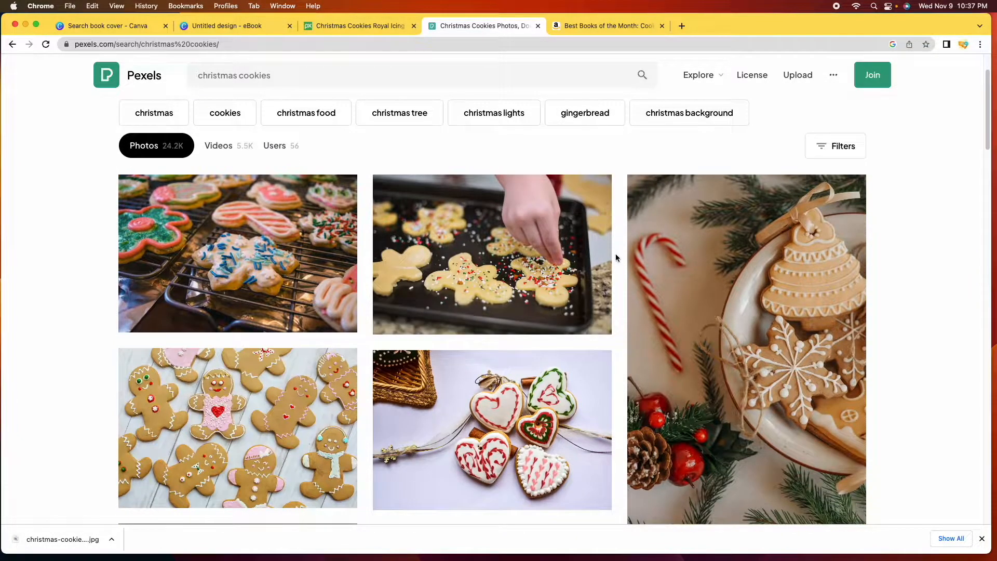
pyautogui.scroll(-12, 618, 260)
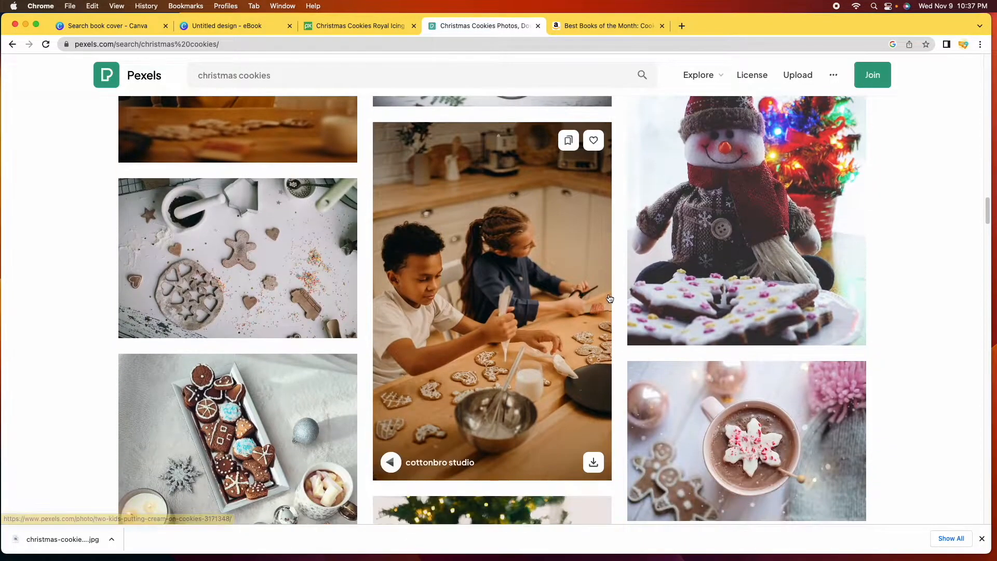
pyautogui.scroll(-4, 610, 298)
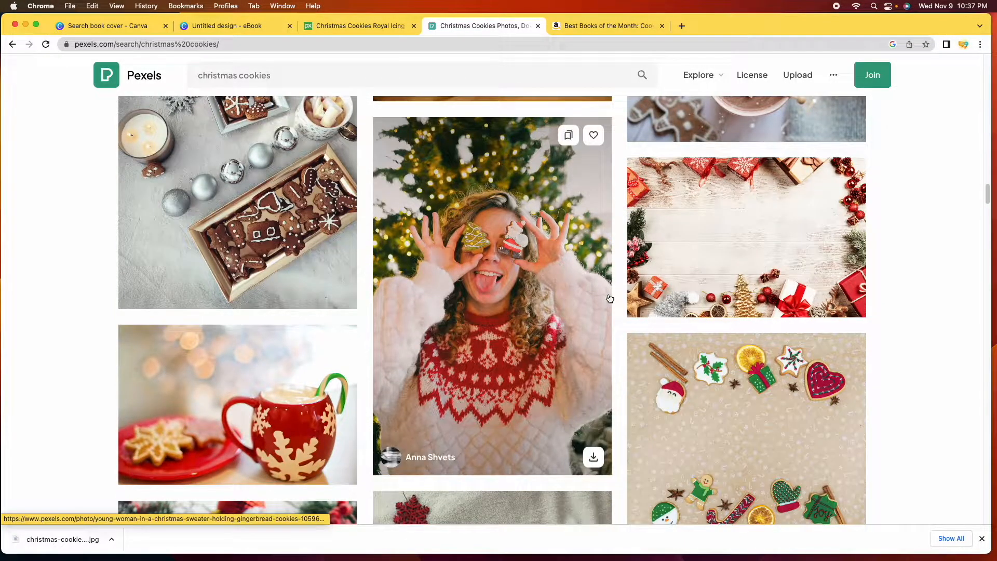
pyautogui.scroll(-2, 610, 298)
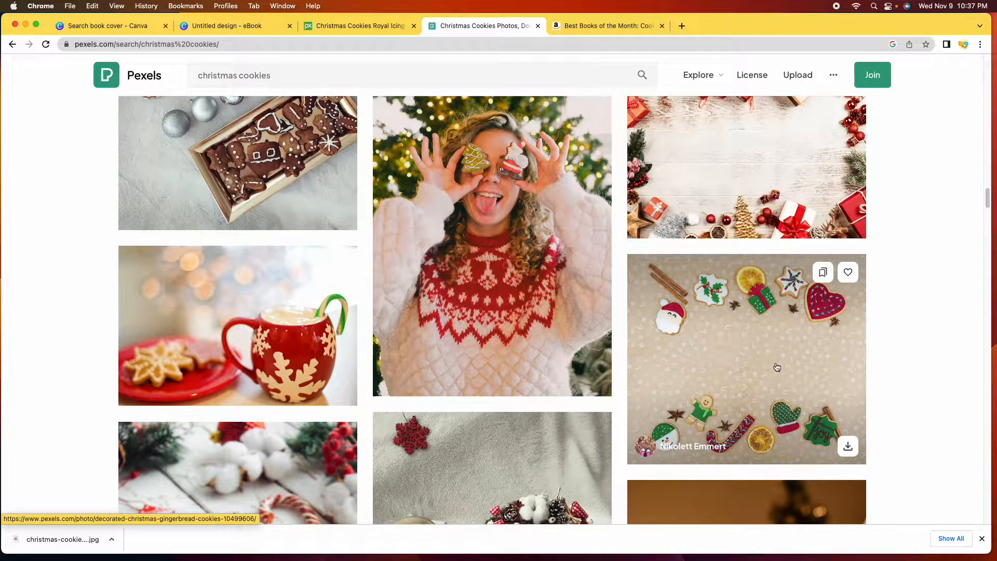
pyautogui.scroll(-2, 739, 361)
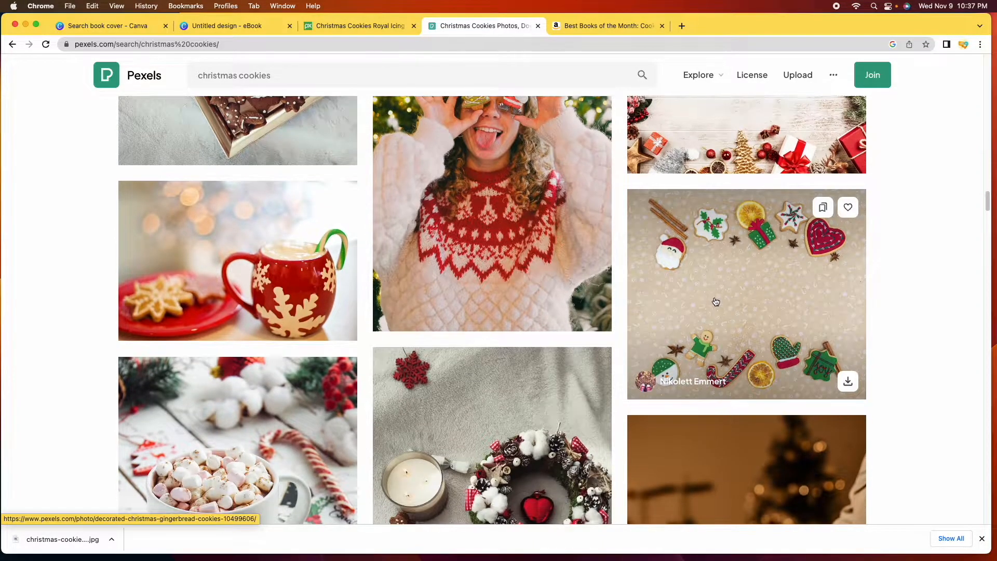
pyautogui.scroll(-3, 715, 302)
# Step: Switch to the blank Canva cover, upload the downloaded 1920×1280 holly cookie JPG, and place it in the upper half of the page
pyautogui.click(357, 26)
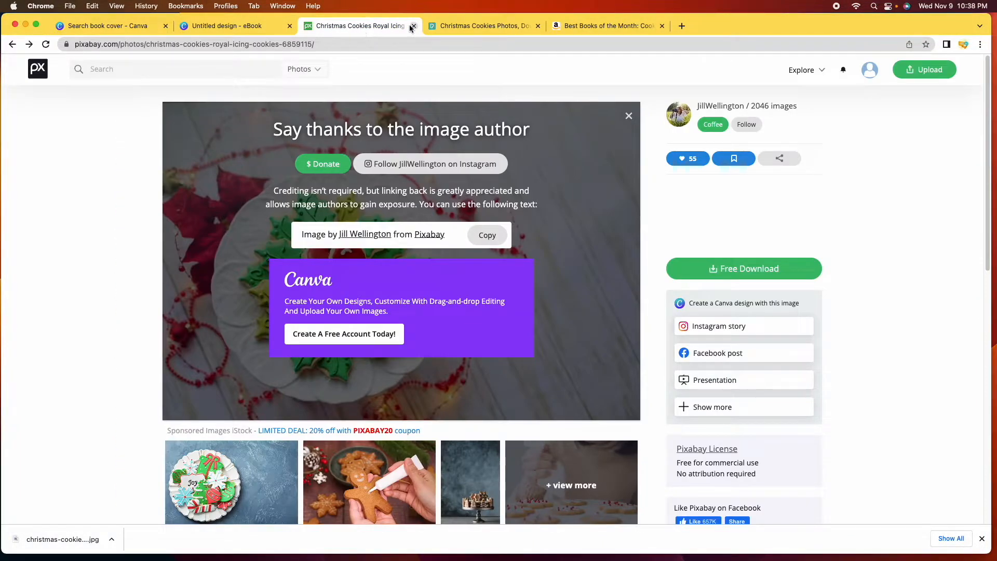
pyautogui.click(212, 26)
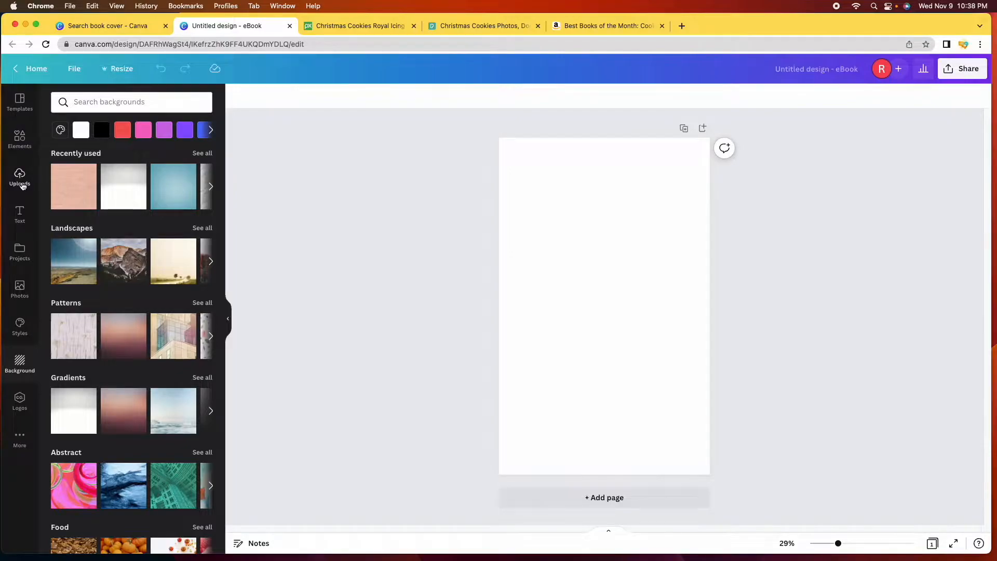
pyautogui.click(20, 179)
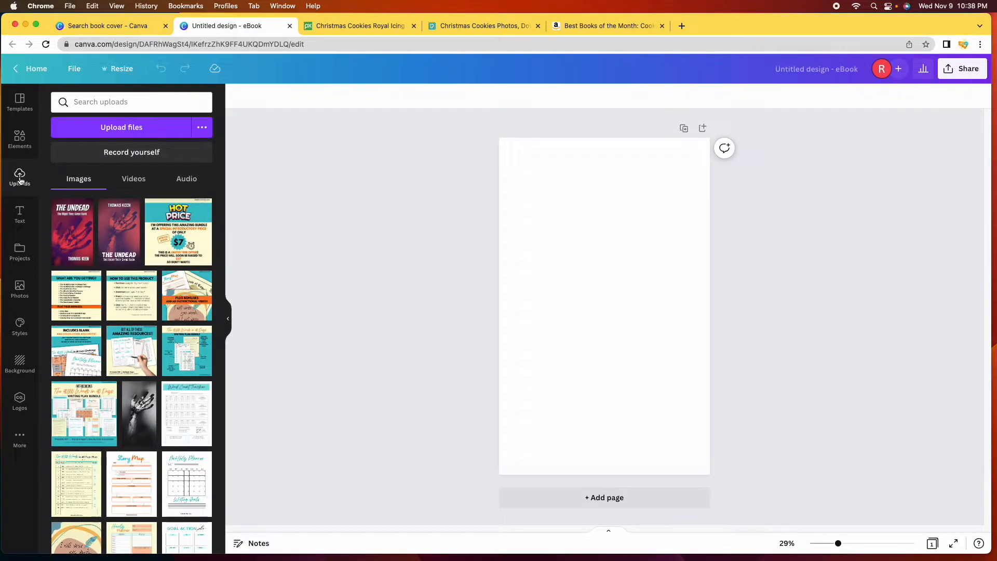
pyautogui.click(114, 130)
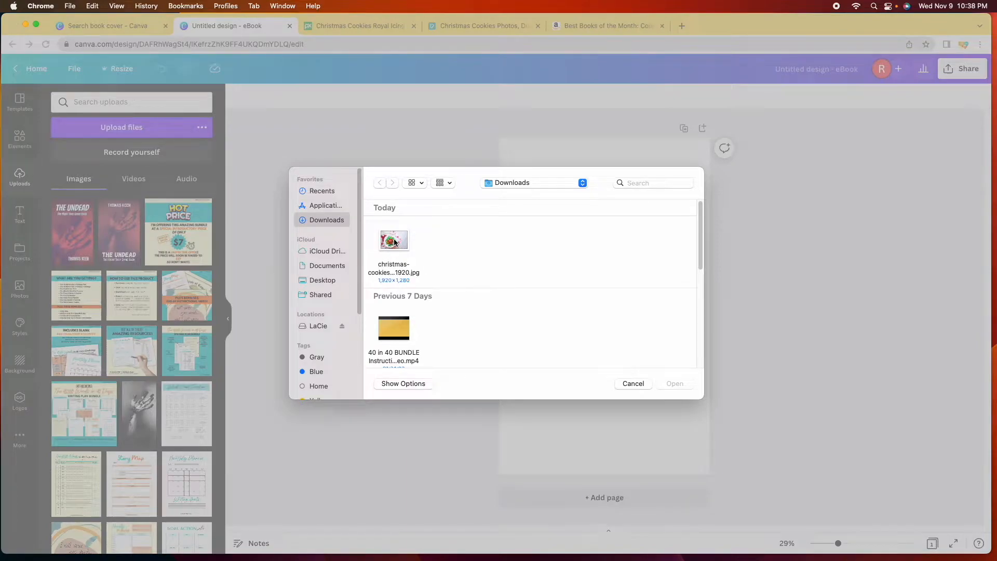
pyautogui.click(400, 246)
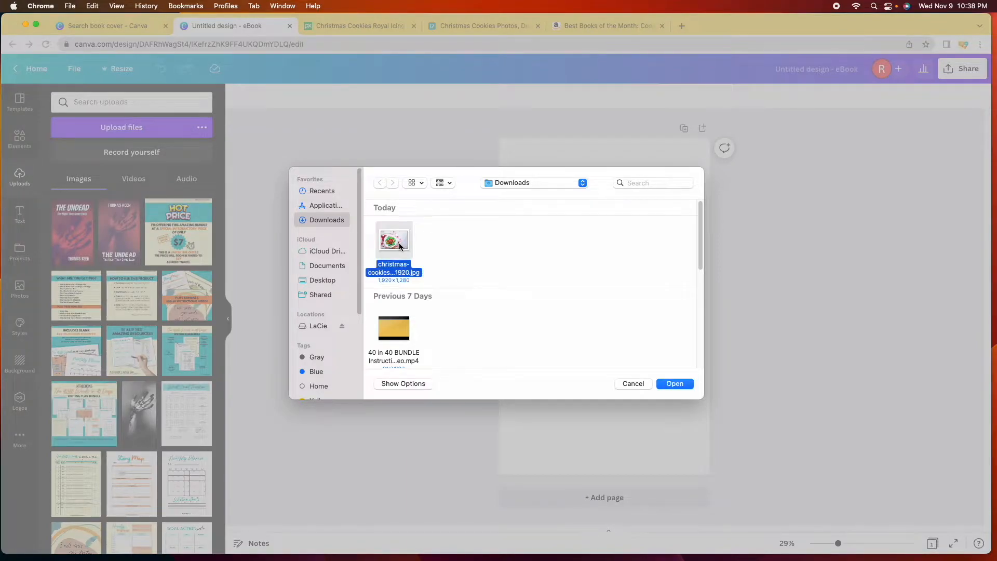
pyautogui.click(675, 383)
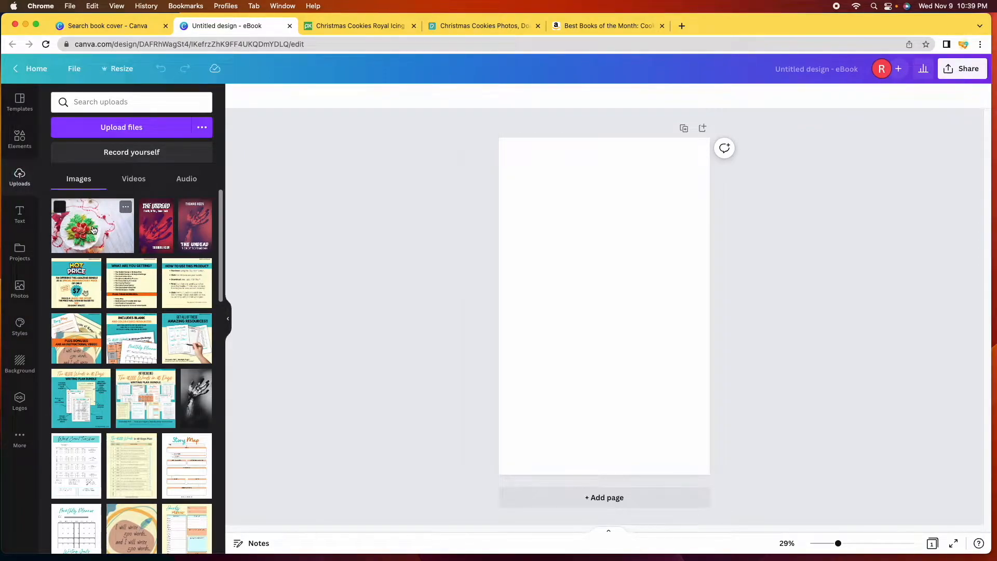
pyautogui.click(93, 229)
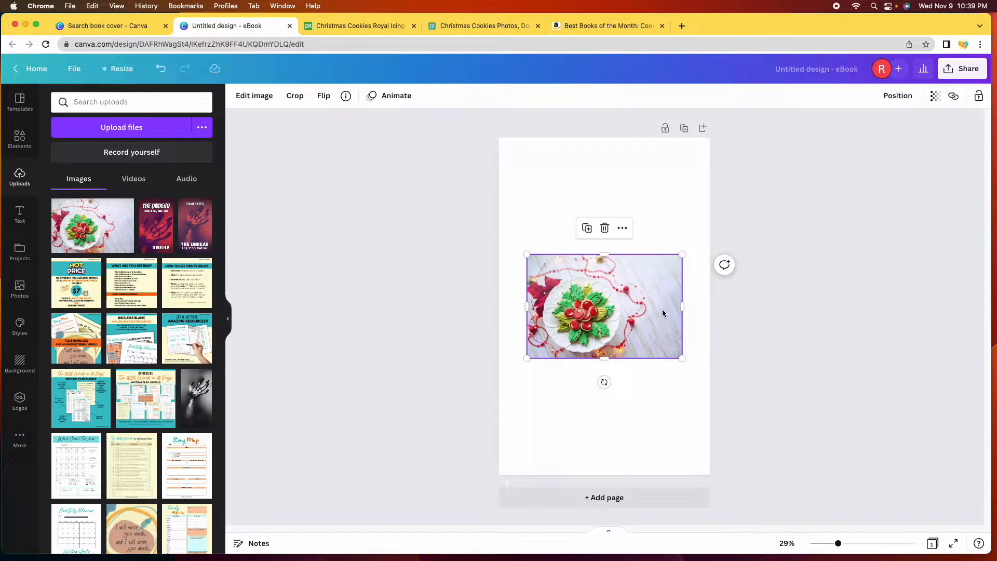
pyautogui.moveTo(607, 309); pyautogui.dragTo(606, 227)
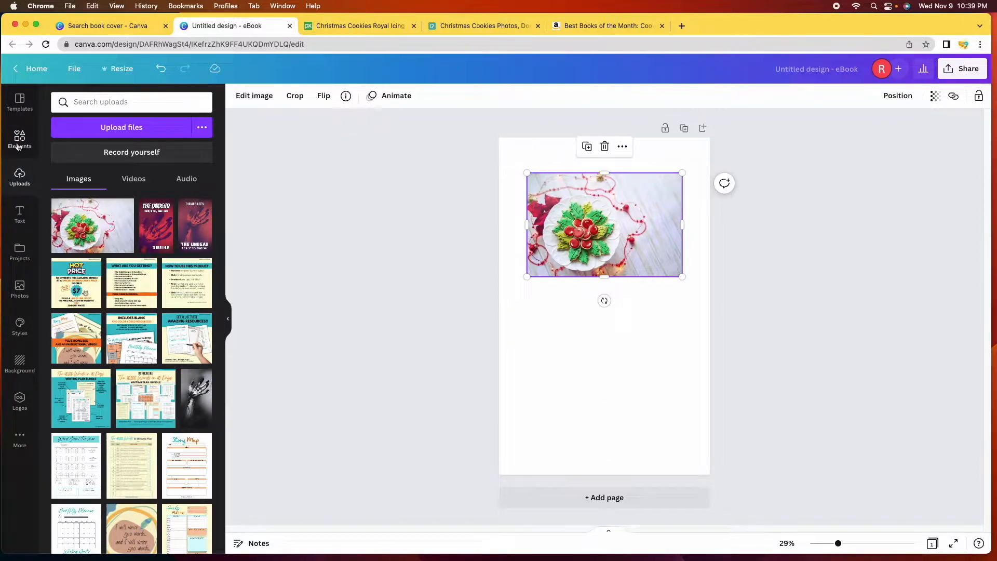
# Step: Search Canva's photo library for "christmas cookies"
pyautogui.click(23, 291)
pyautogui.click(161, 101)
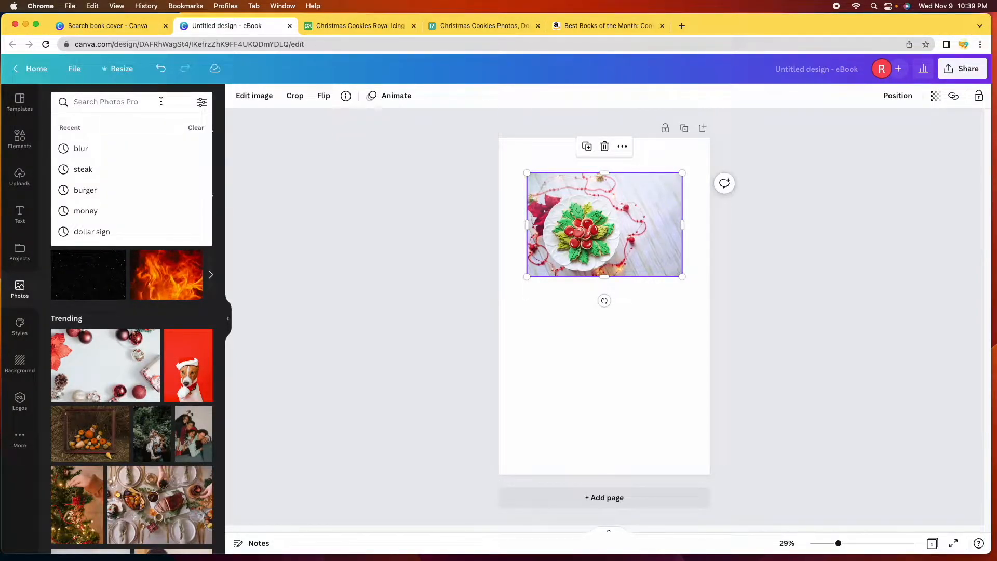
pyautogui.write('christmas cookies')
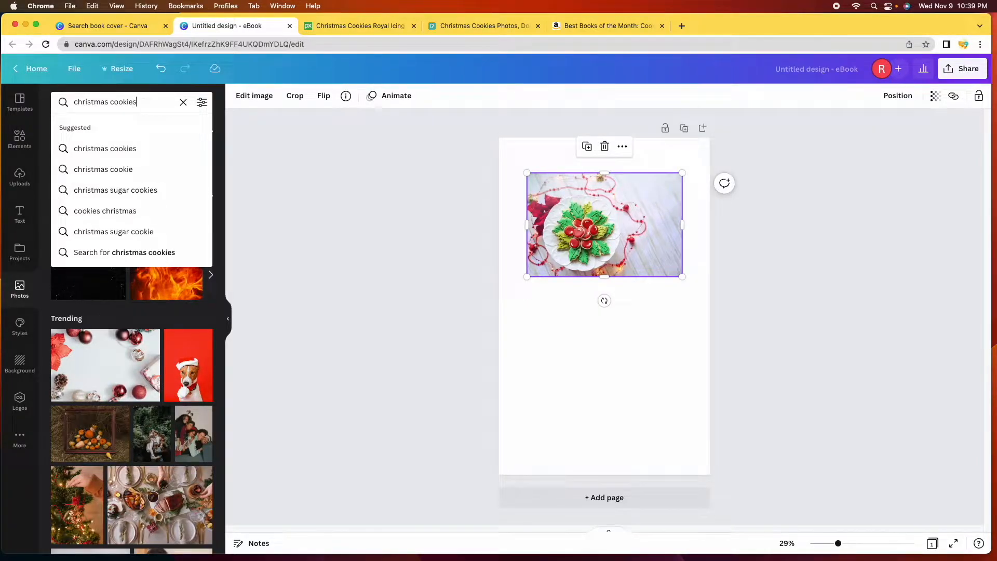
pyautogui.press('Return')
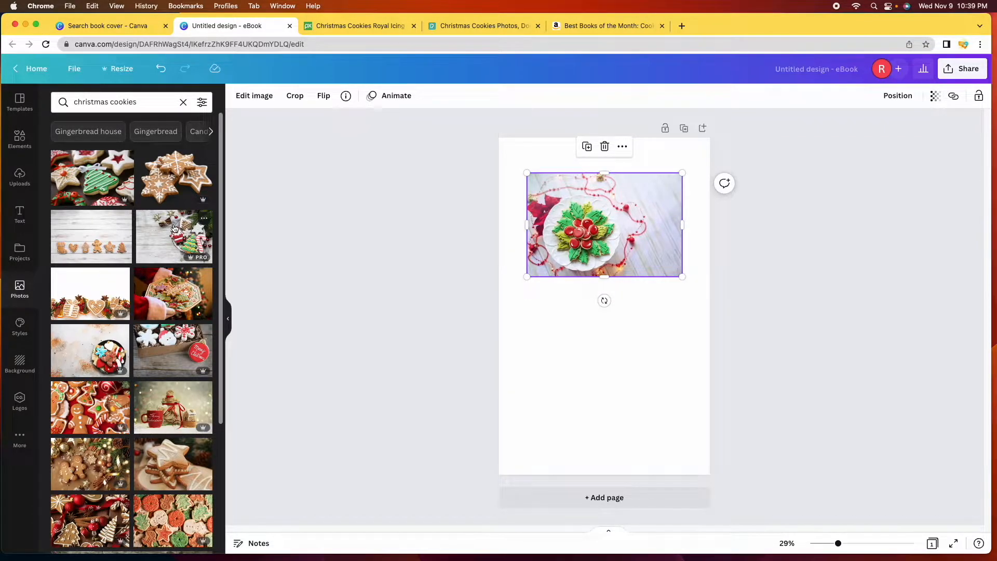
# Step: Move the holly photo into the page's upper-left corner and add the Santa and tree cookie photo on white planks below it
pyautogui.moveTo(621, 225); pyautogui.dragTo(595, 194)
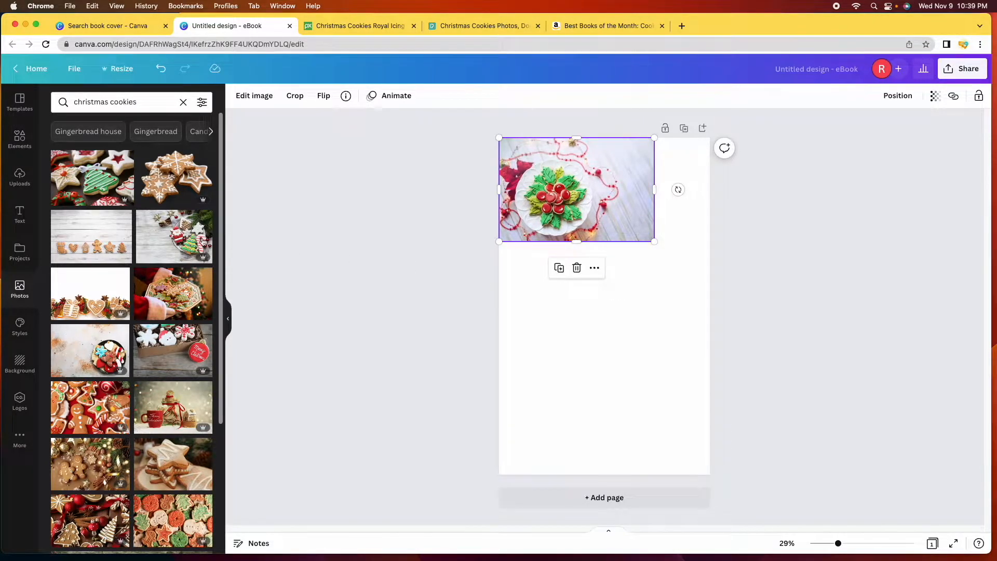
pyautogui.click(163, 243)
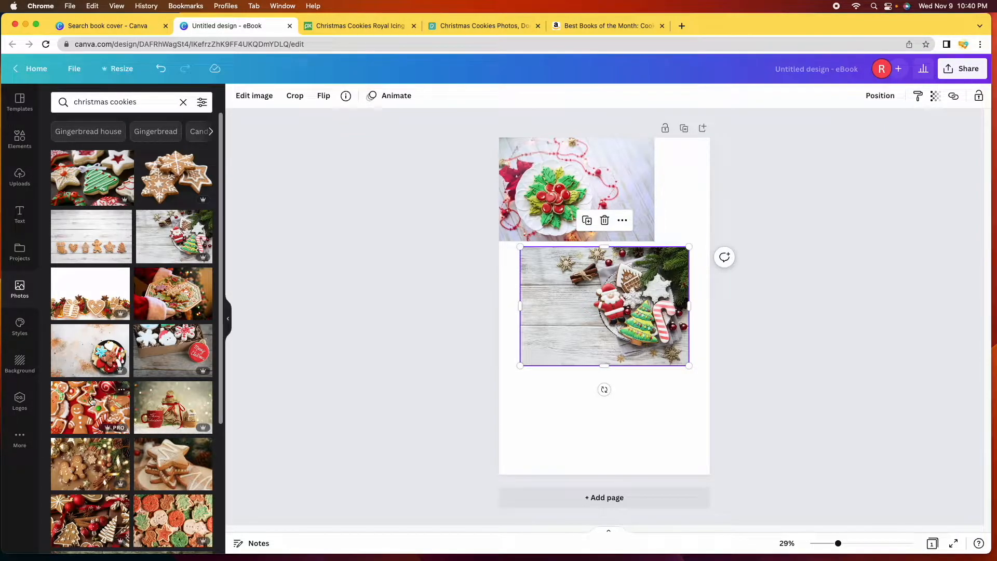
# Step: Filter the photo results to Free and examine the remaining cookie photos for cover candidates
pyautogui.click(203, 106)
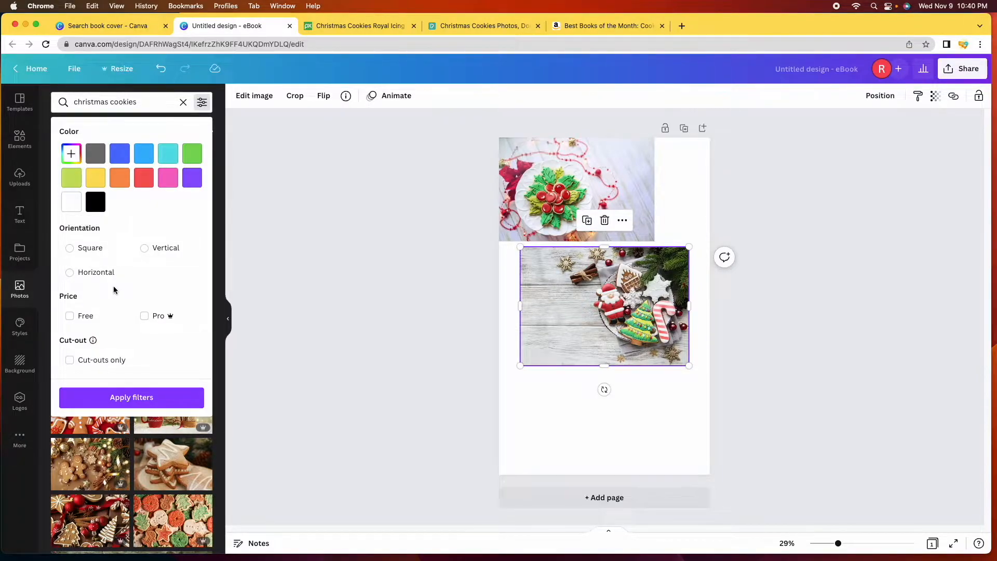
pyautogui.click(71, 317)
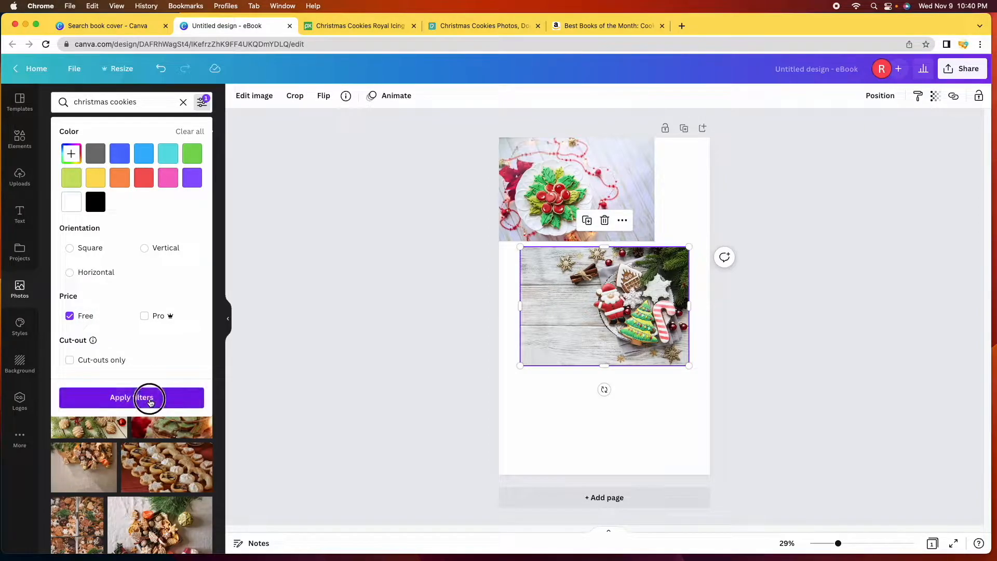
pyautogui.click(145, 397)
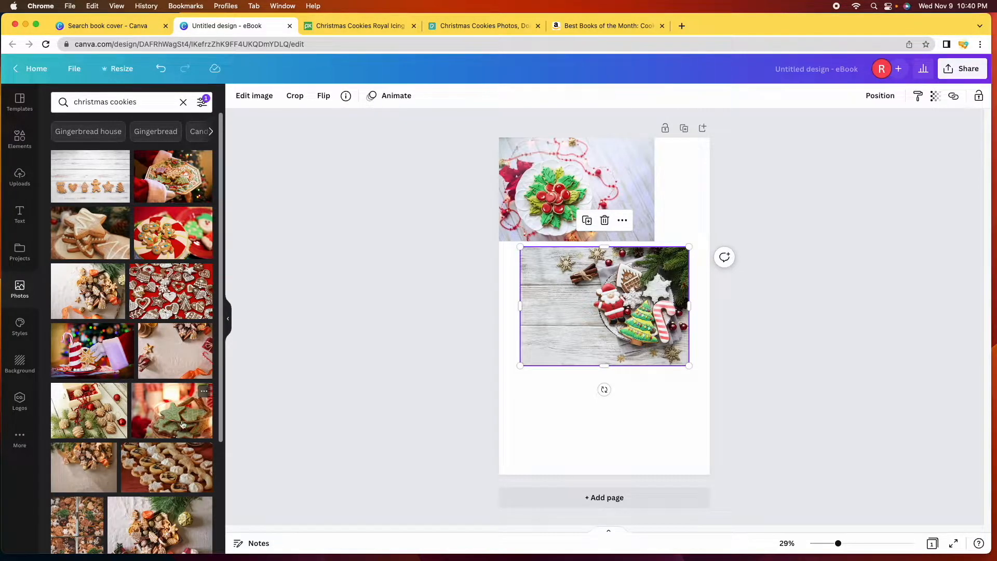
pyautogui.scroll(-6, 170, 431)
pyautogui.scroll(-3, 129, 420)
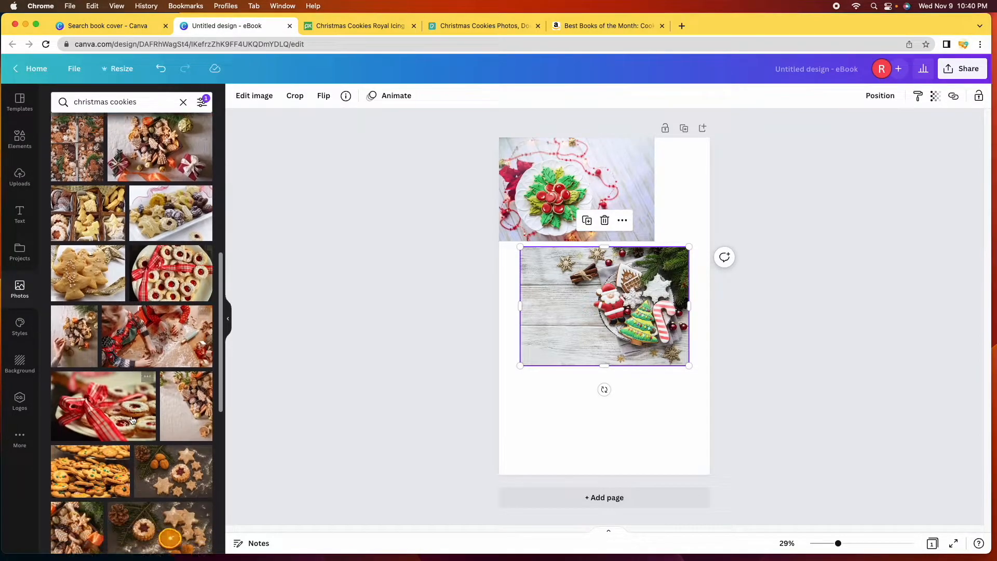
pyautogui.scroll(-4, 132, 420)
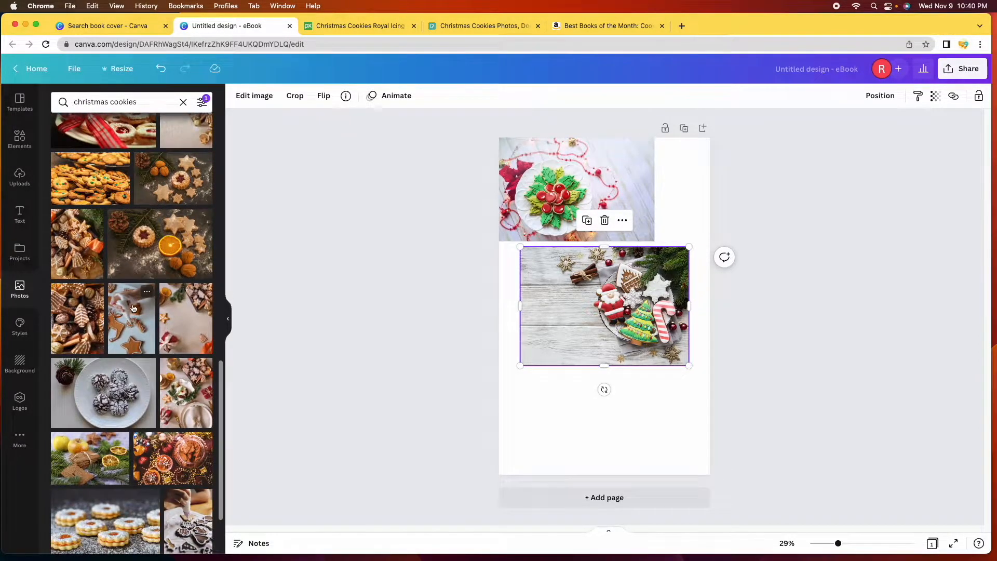
pyautogui.scroll(15, 134, 307)
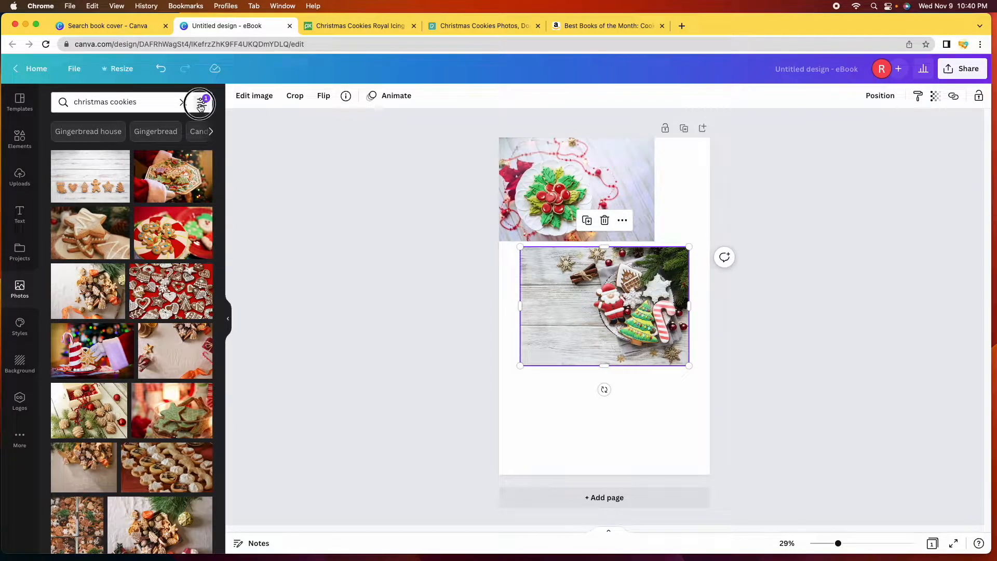
# Step: Remove the Free price filter and place the photo of cookies on a black plate in the lower part of the cover
pyautogui.click(202, 102)
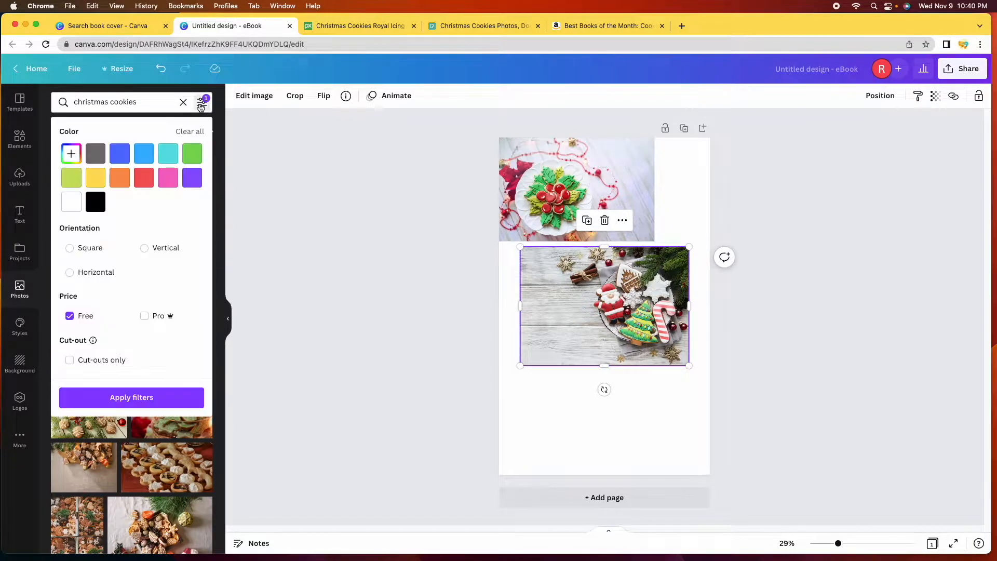
pyautogui.click(69, 316)
pyautogui.click(136, 398)
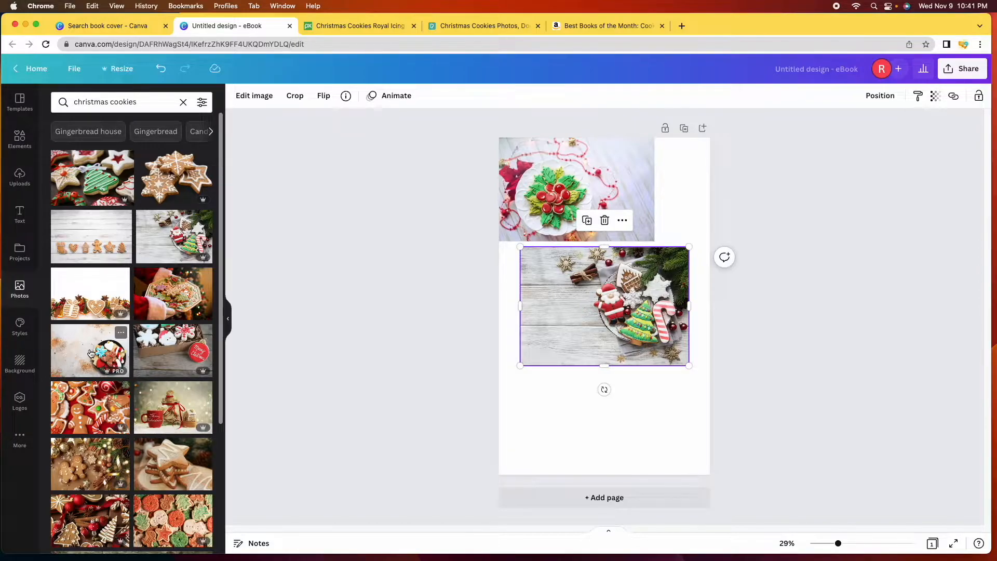
pyautogui.moveTo(86, 356); pyautogui.dragTo(605, 413)
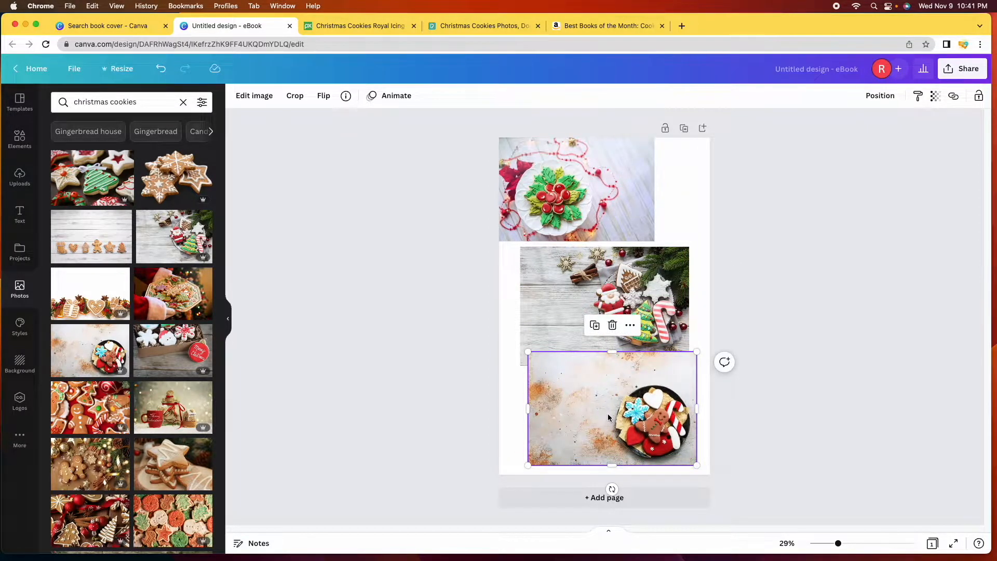
# Step: Add the photo of cookies and snowflakes on teal planks and move it partly over the cover's left edge
pyautogui.scroll(-4, 119, 364)
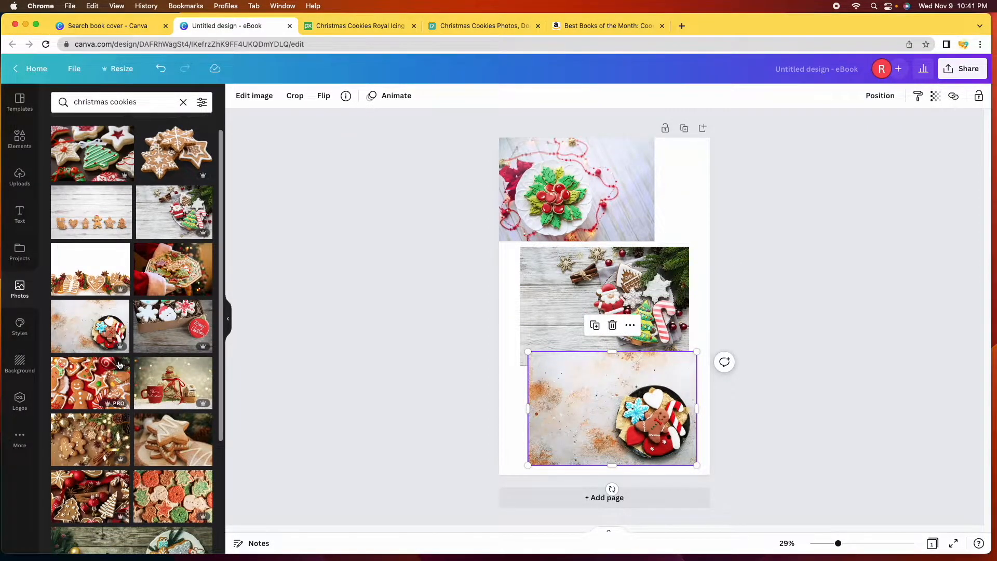
pyautogui.scroll(-3, 119, 364)
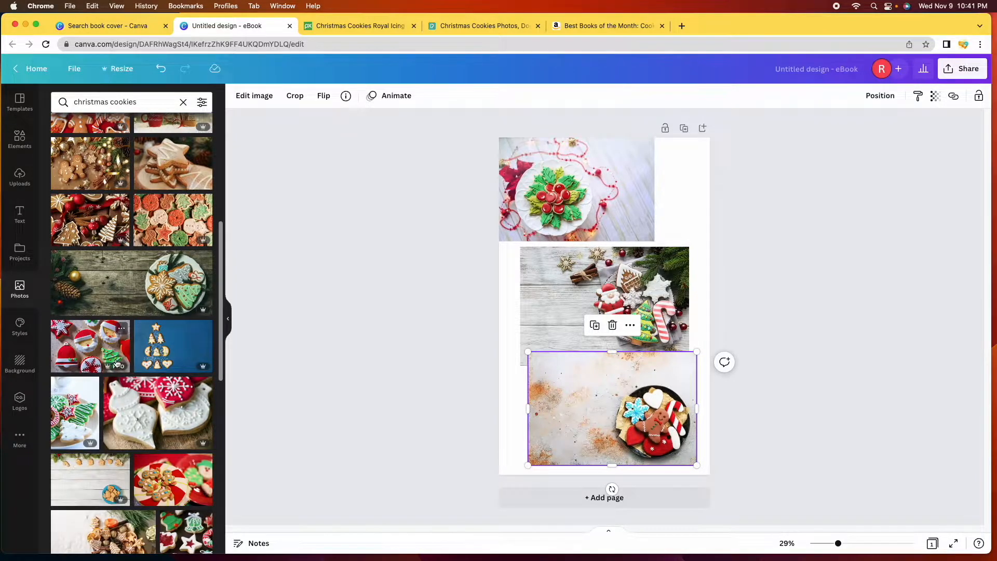
pyautogui.scroll(-5, 161, 364)
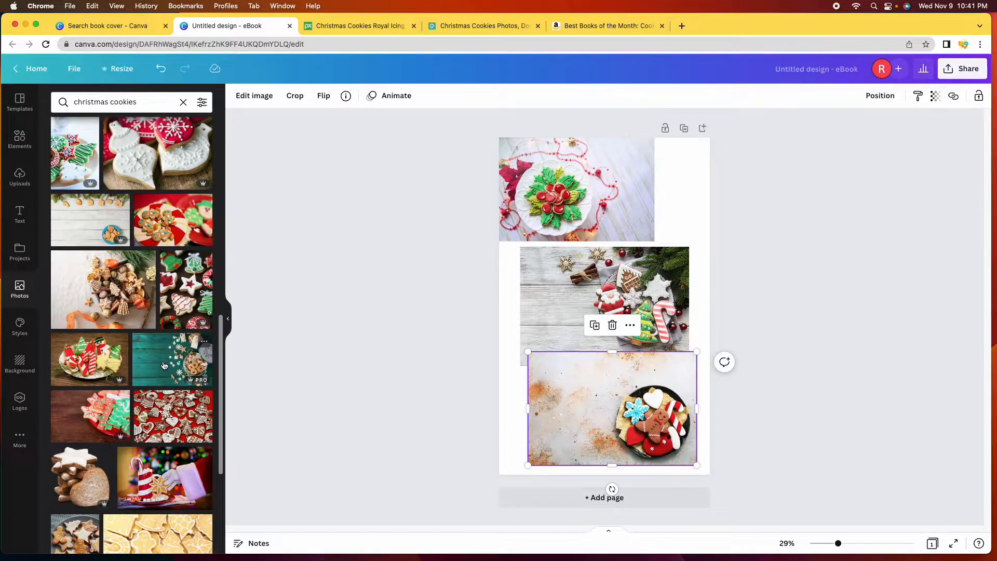
pyautogui.click(164, 365)
pyautogui.moveTo(552, 312); pyautogui.dragTo(477, 343)
# Step: Add the red polka-dot cookie photo to the cover's lower left and delete the gingerbread and candy cane photo on white planks
pyautogui.scroll(-7, 139, 374)
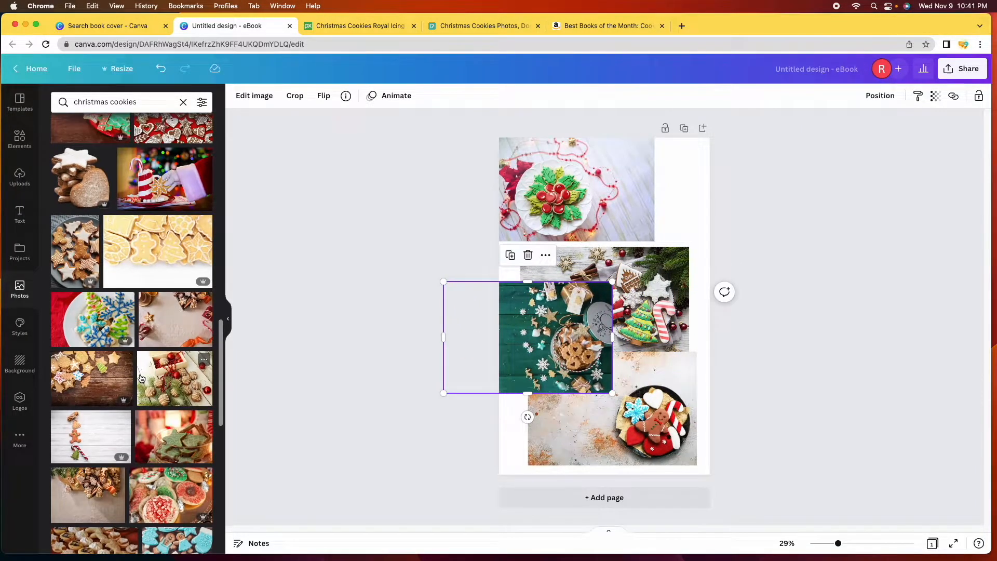
pyautogui.scroll(-3, 96, 423)
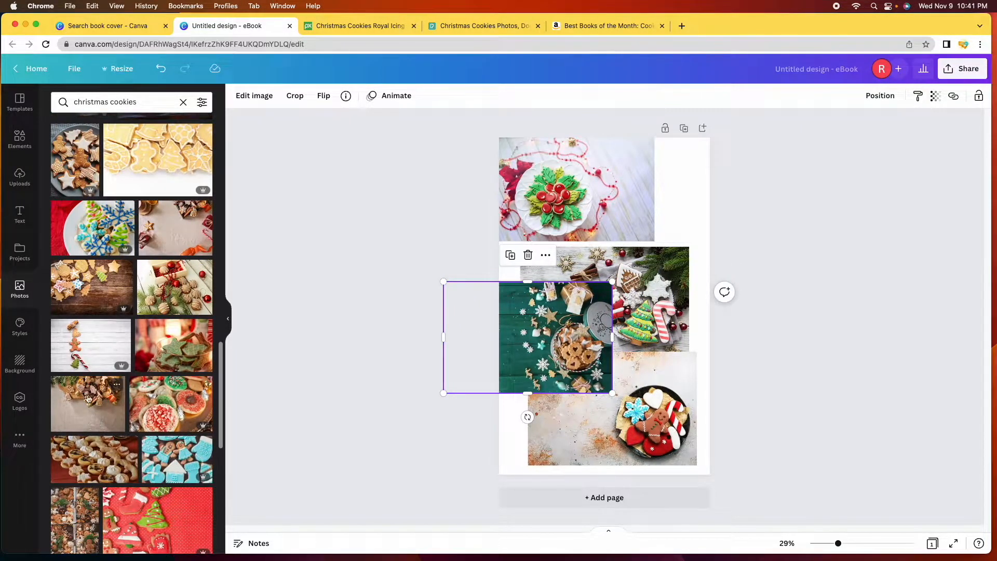
pyautogui.scroll(-3, 149, 439)
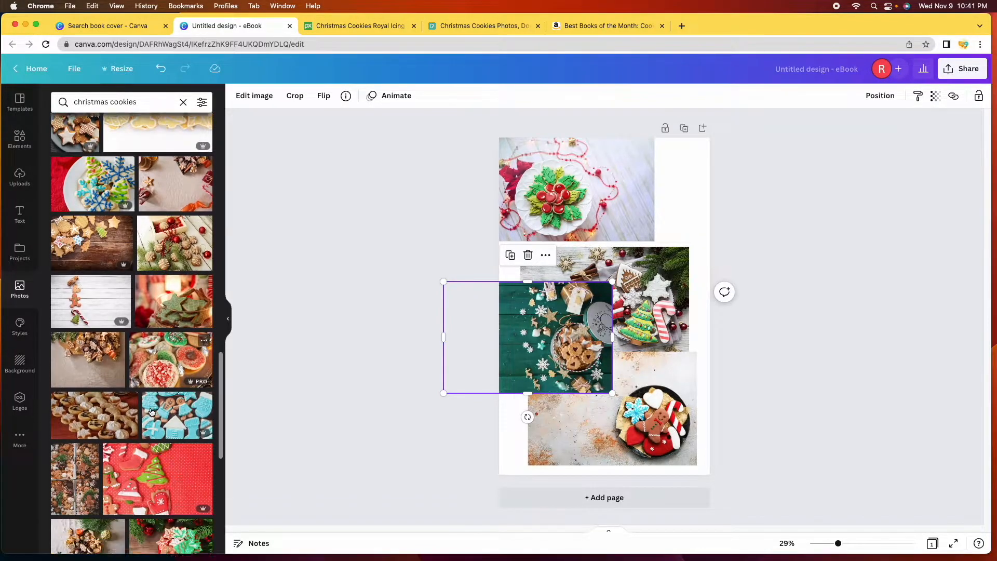
pyautogui.scroll(-3, 136, 333)
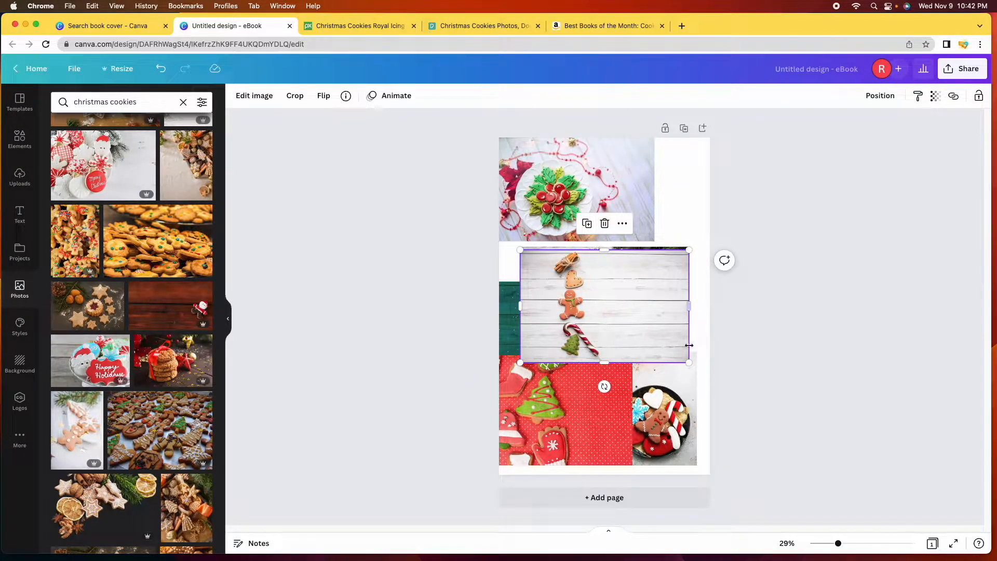
pyautogui.click(605, 224)
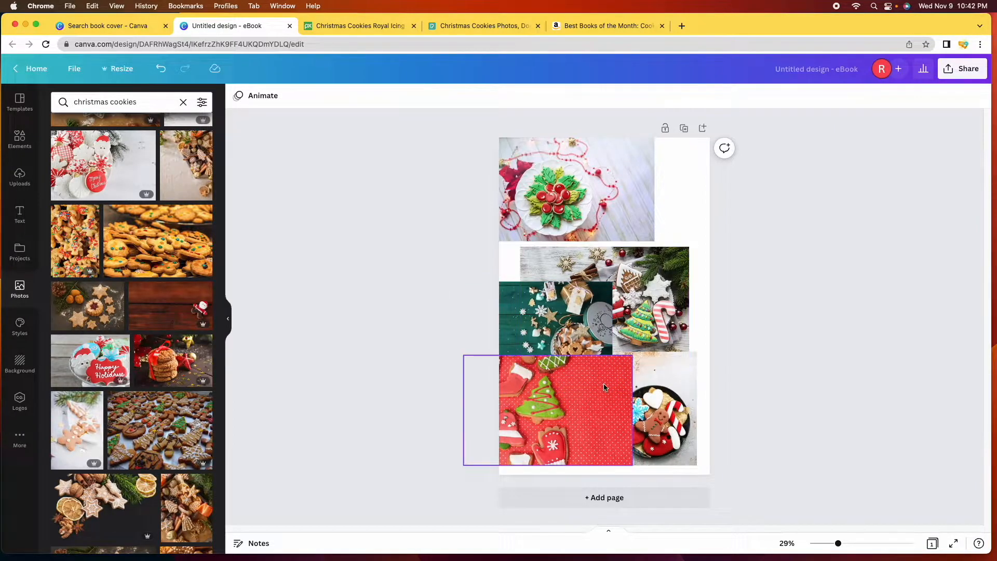
# Step: Enlarge the red polka-dot cookie photo across the cover to judge its fit, and delete it
pyautogui.click(587, 404)
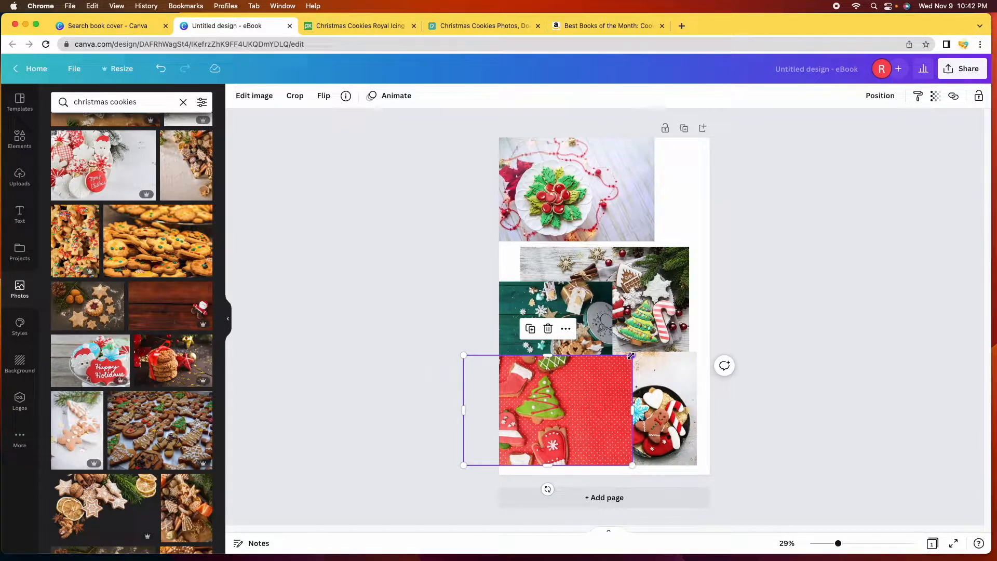
pyautogui.moveTo(633, 356); pyautogui.dragTo(842, 219)
pyautogui.moveTo(658, 308); pyautogui.dragTo(677, 298)
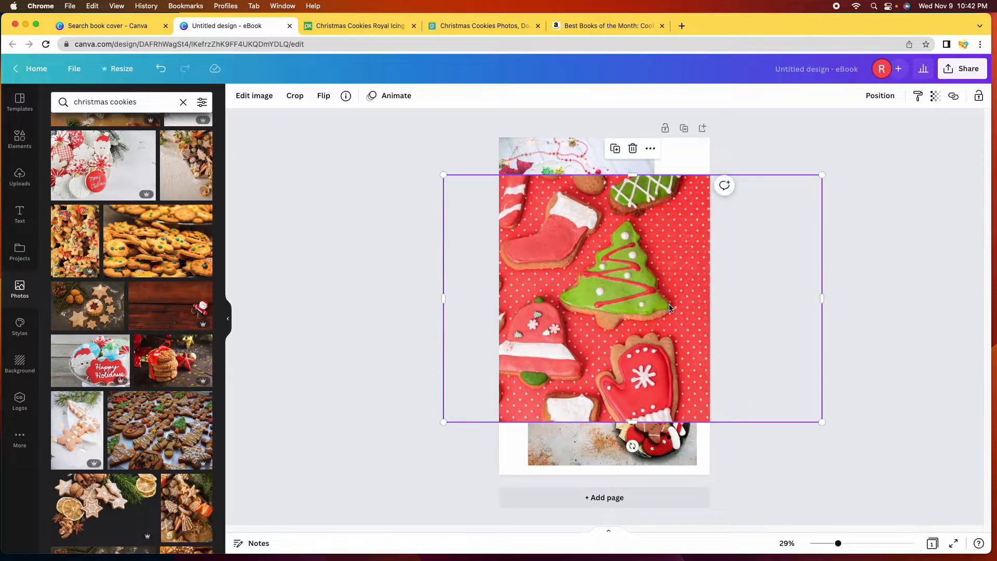
pyautogui.click(633, 150)
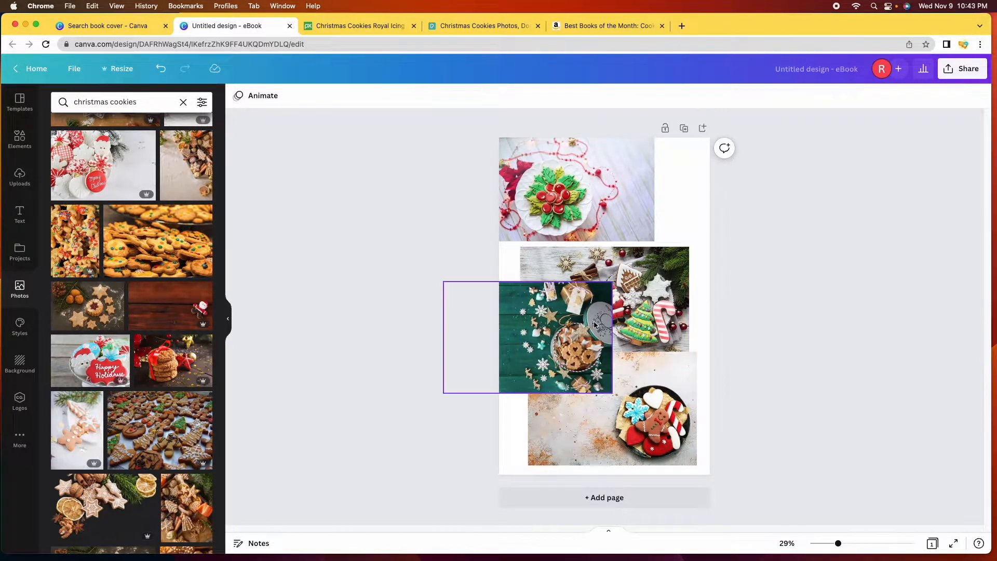
# Step: Enlarge the teal-plank cookie photo across the cover, reposition it to judge the crop, and delete it
pyautogui.click(571, 325)
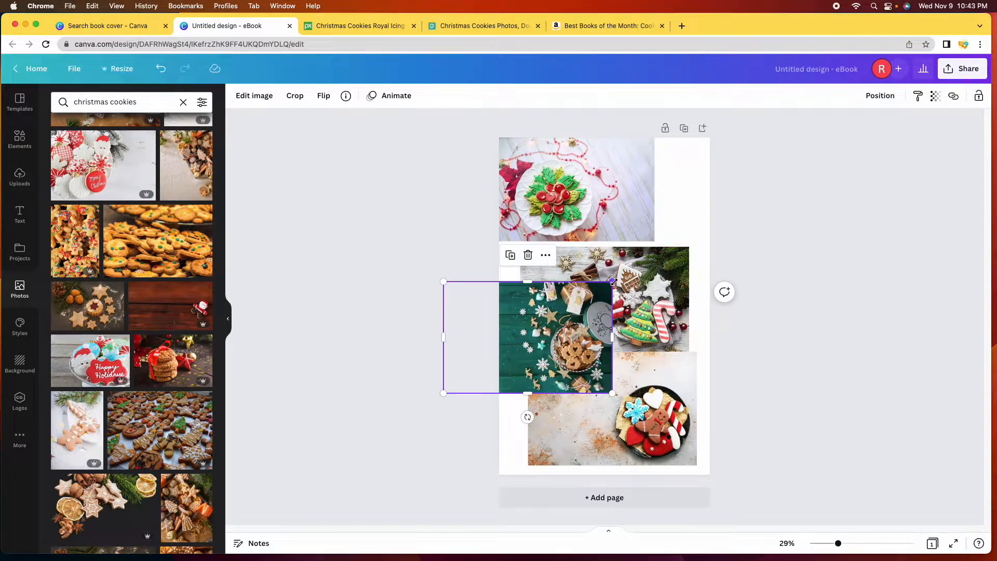
pyautogui.moveTo(612, 282); pyautogui.dragTo(856, 184)
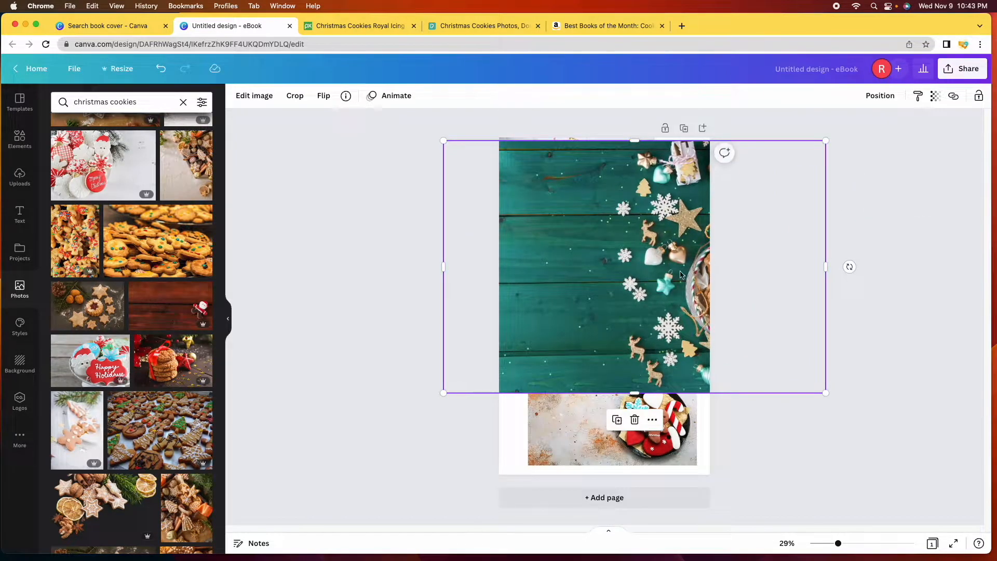
pyautogui.moveTo(669, 273); pyautogui.dragTo(605, 305)
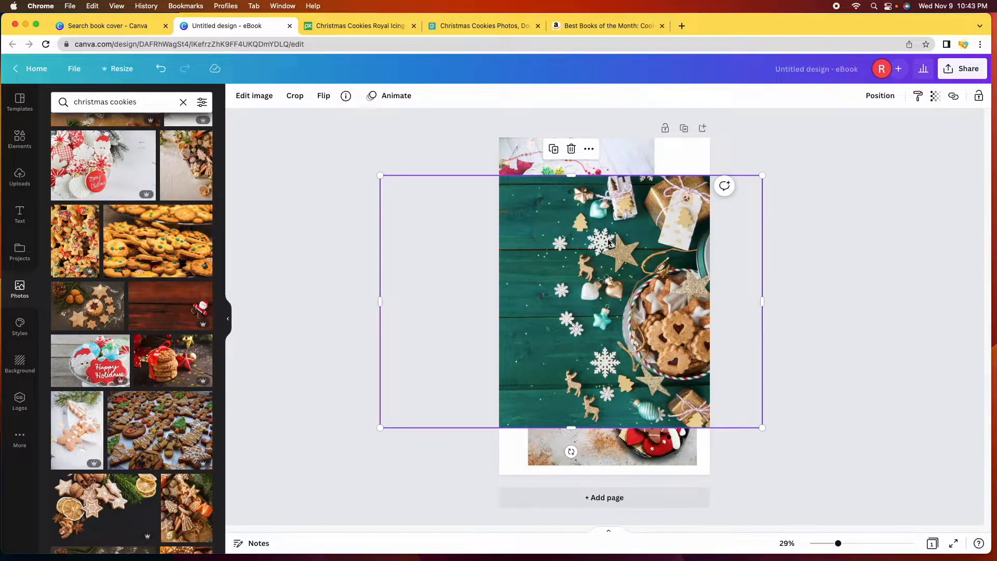
pyautogui.moveTo(644, 336); pyautogui.dragTo(661, 335)
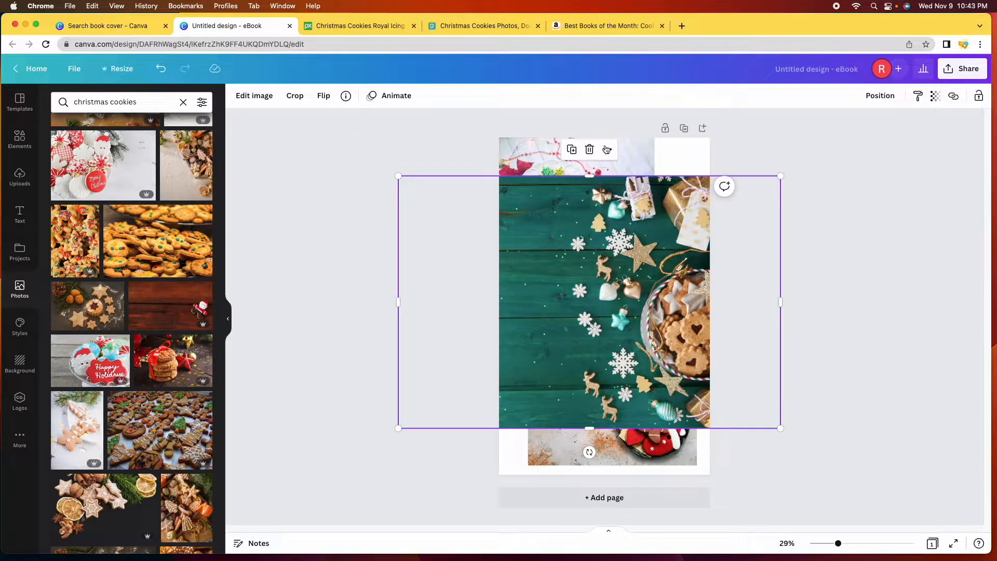
pyautogui.click(590, 151)
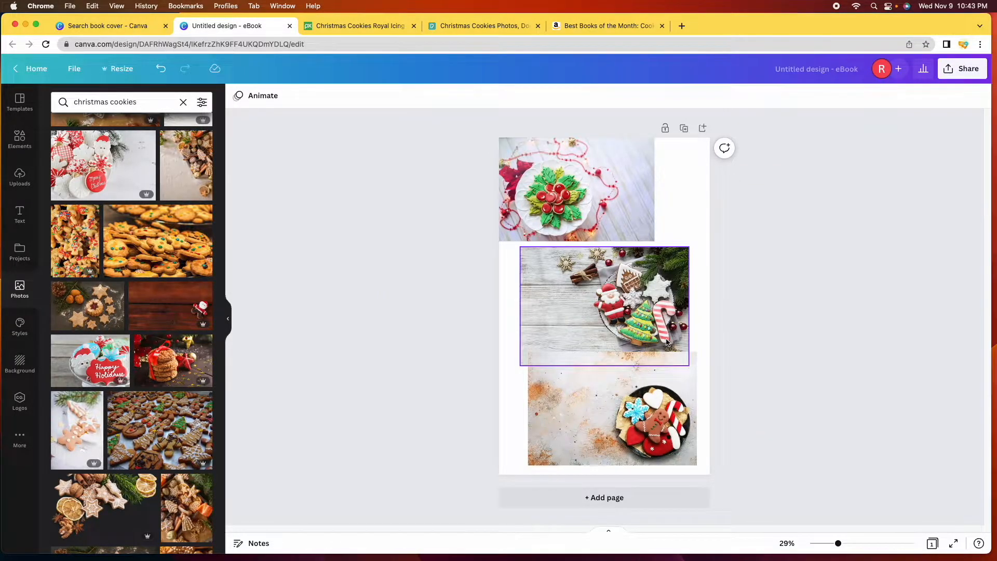
# Step: Enlarge the holly wreath cookie photo across the cover's upper part and move the Santa and black-plate photos to the lower part
pyautogui.click(626, 188)
pyautogui.moveTo(654, 242); pyautogui.dragTo(888, 455)
pyautogui.moveTo(657, 205); pyautogui.dragTo(509, 209)
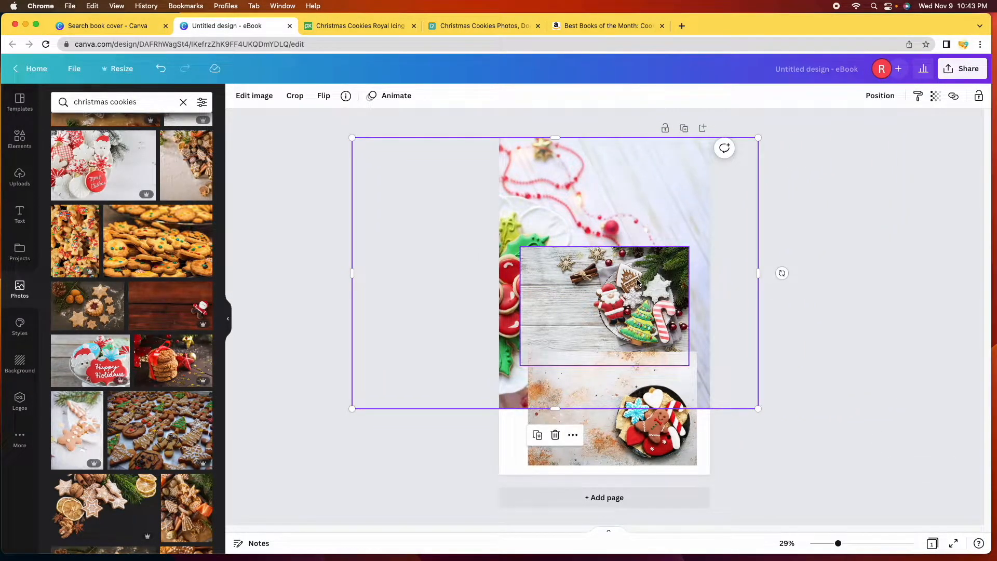
pyautogui.moveTo(639, 284); pyautogui.dragTo(600, 393)
pyautogui.moveTo(682, 392); pyautogui.dragTo(694, 400)
# Step: Bring the holly wreath photo in front of the other photos, fit it over the cover, and delete it
pyautogui.click(653, 261)
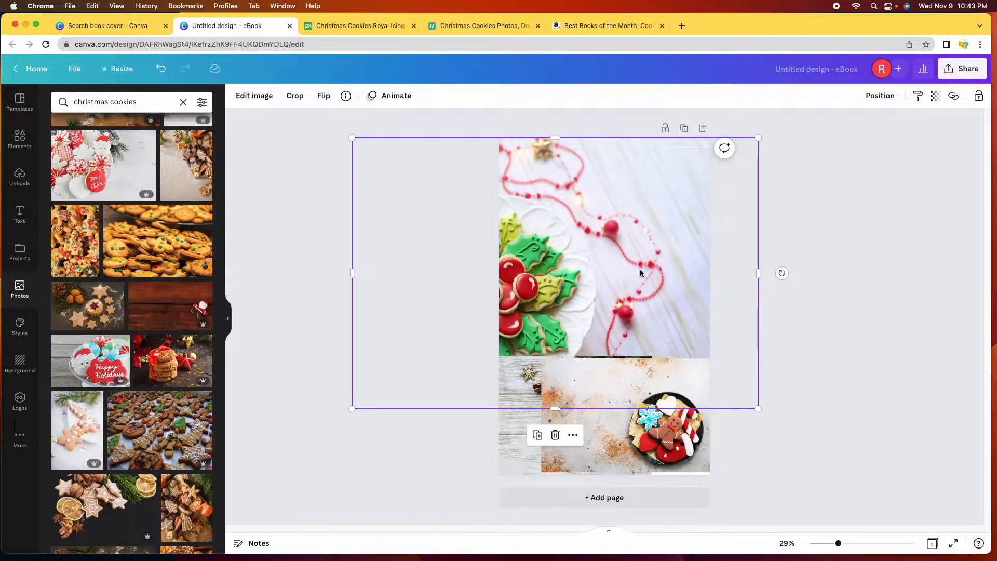
pyautogui.click(891, 100)
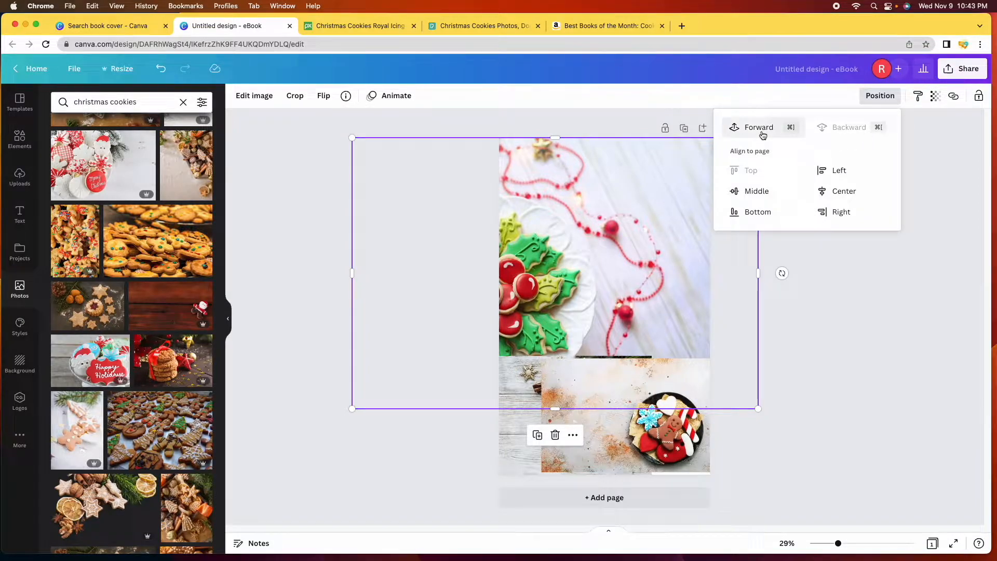
pyautogui.click(760, 128)
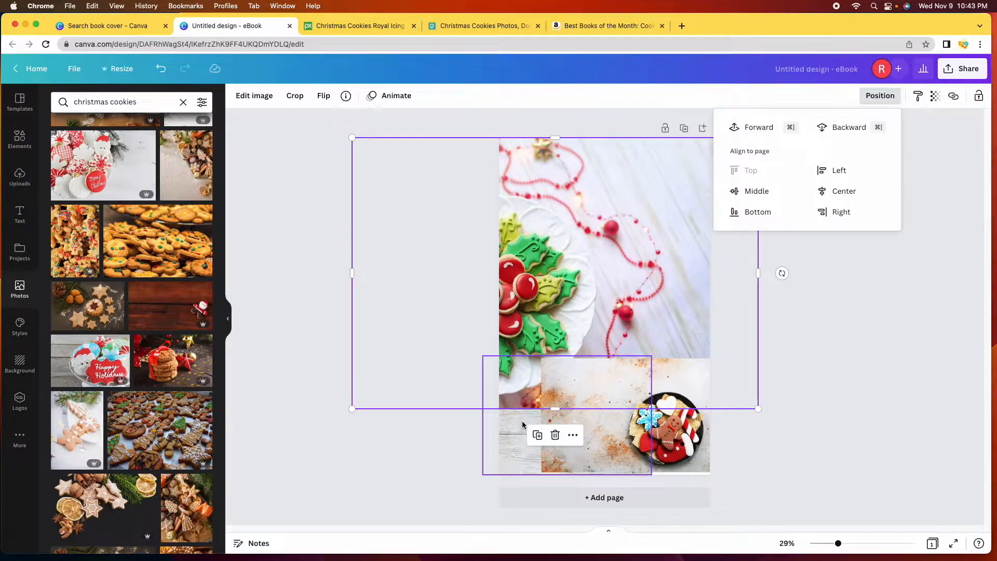
pyautogui.click(757, 130)
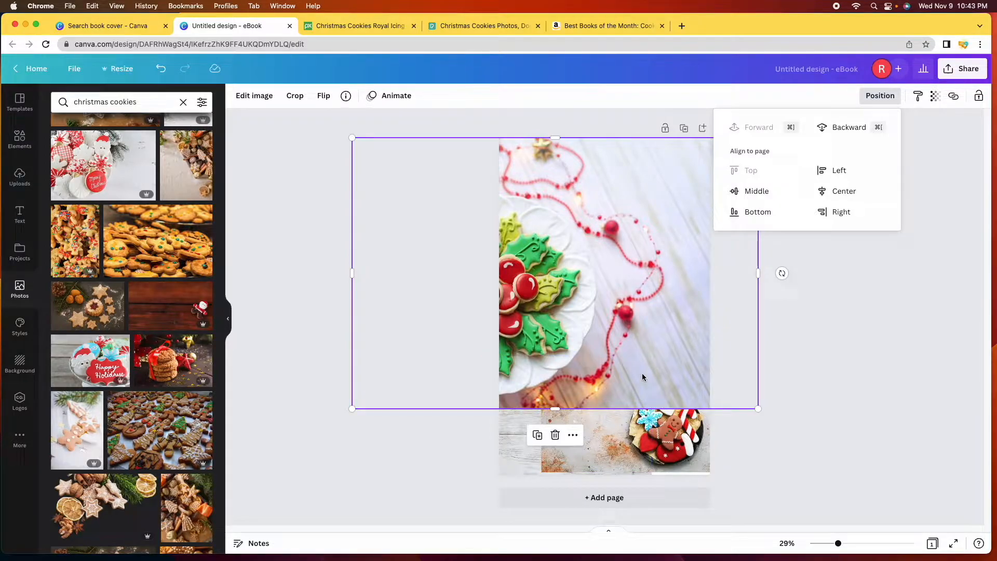
pyautogui.moveTo(625, 350); pyautogui.dragTo(648, 357)
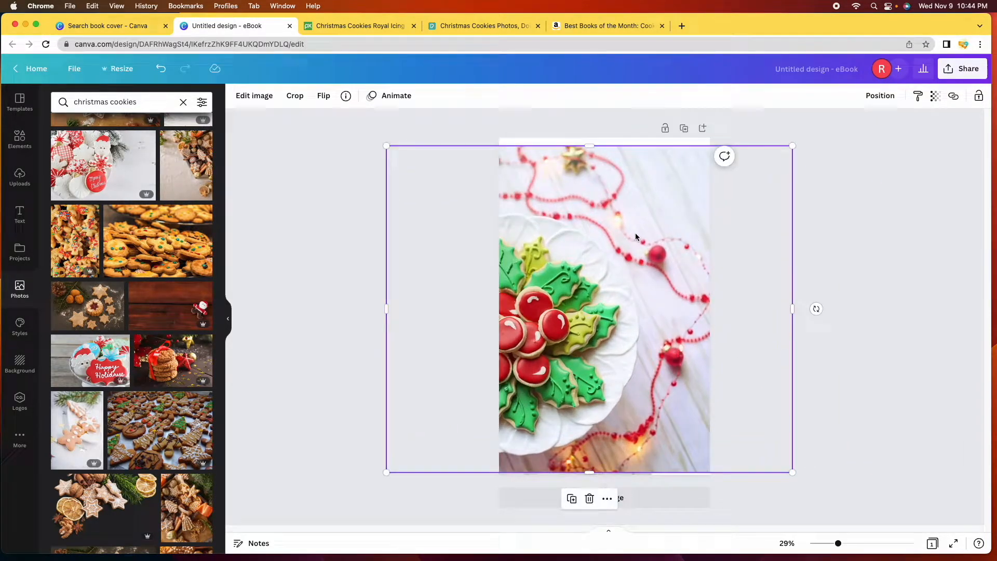
pyautogui.click(590, 498)
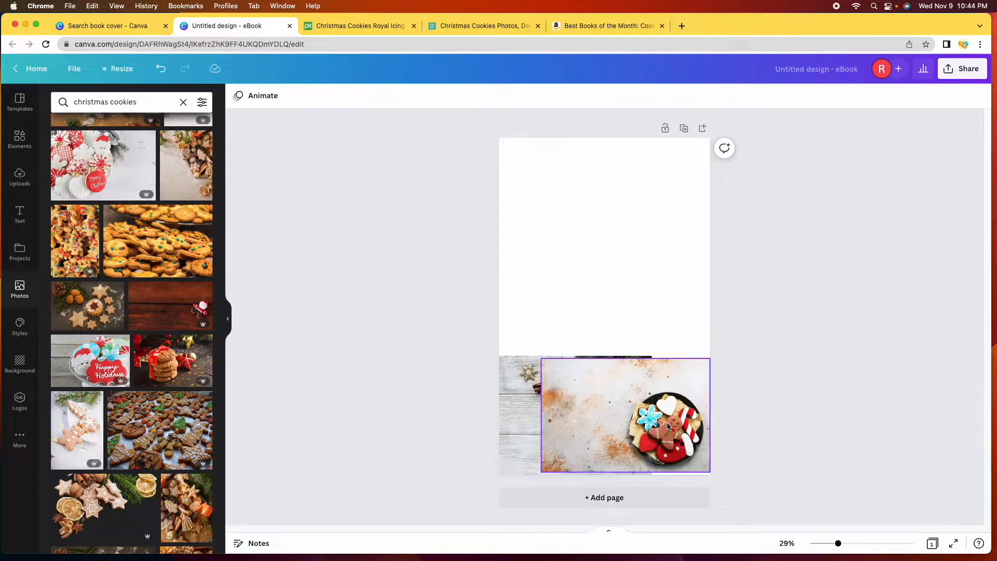
# Step: Try the black-plate cookie photo at full cover height, and shrink it back into the cover's upper left
pyautogui.click(605, 404)
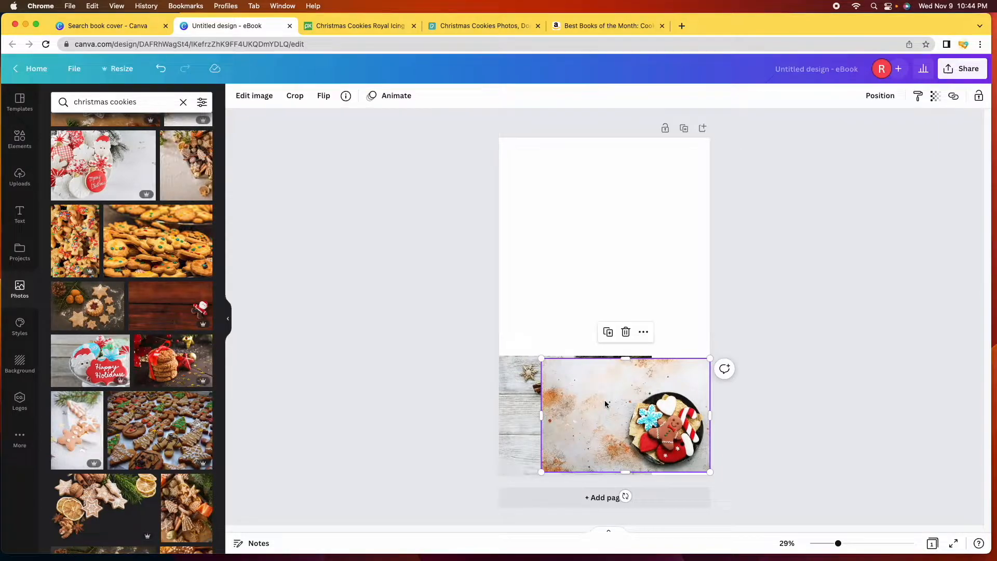
pyautogui.moveTo(542, 358); pyautogui.dragTo(280, 182)
pyautogui.moveTo(710, 183); pyautogui.dragTo(784, 142)
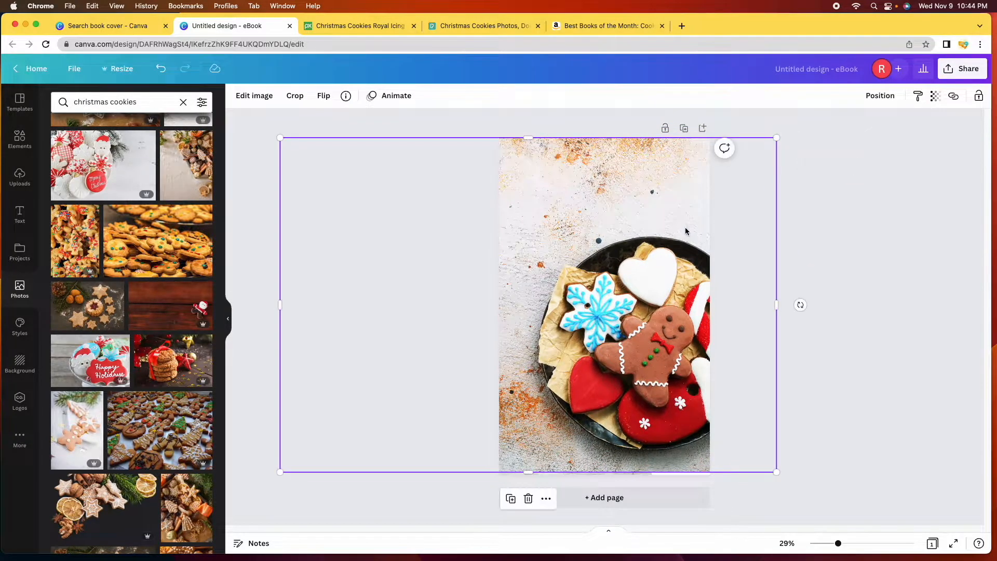
pyautogui.moveTo(685, 229); pyautogui.dragTo(639, 228)
pyautogui.moveTo(728, 472); pyautogui.dragTo(554, 309)
pyautogui.moveTo(508, 207); pyautogui.dragTo(581, 203)
# Step: Enlarge the Santa cookie photo to full cover height in front of the black-plate photo, shift it to judge the crop, and delete it
pyautogui.click(642, 368)
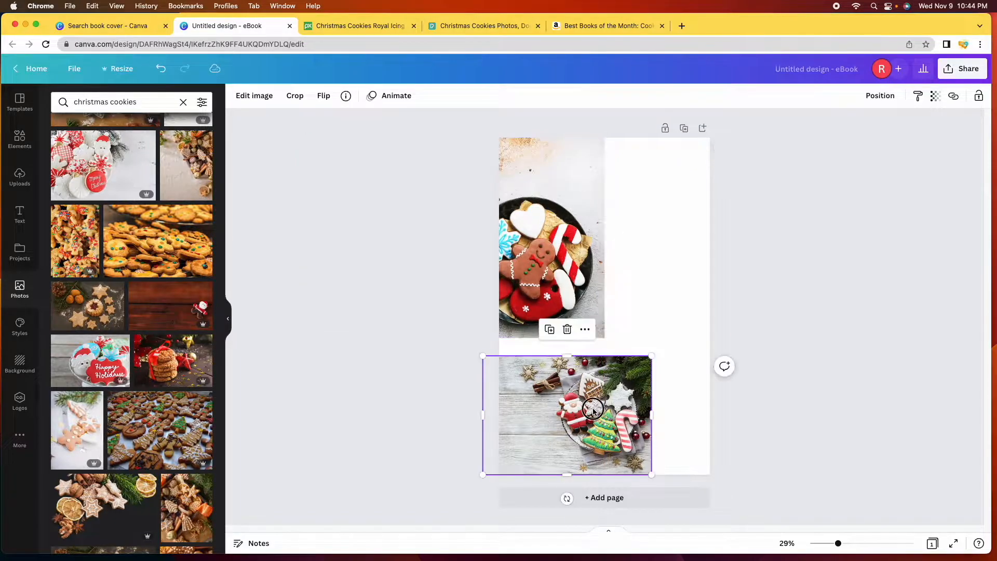
pyautogui.moveTo(650, 357); pyautogui.dragTo(922, 179)
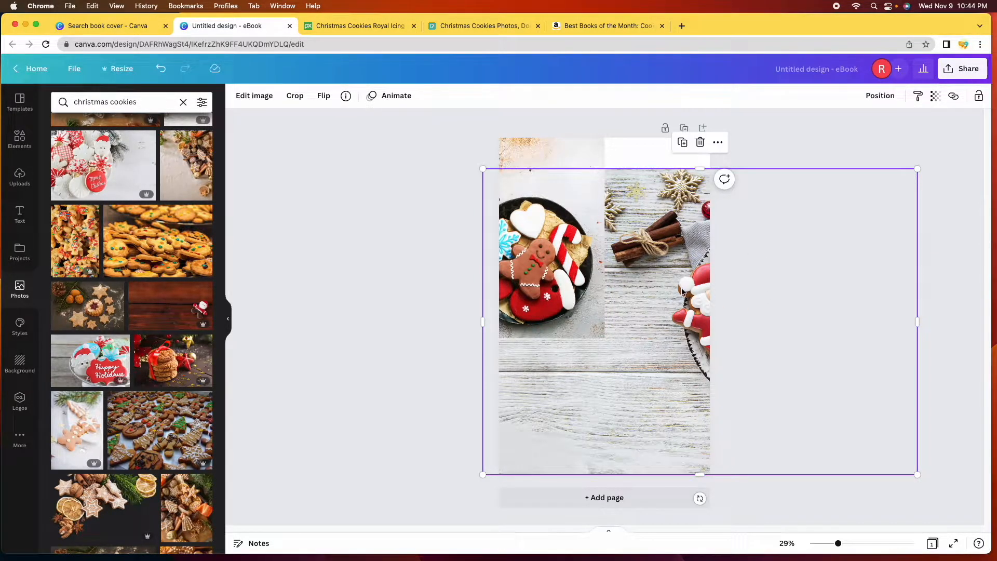
pyautogui.click(888, 98)
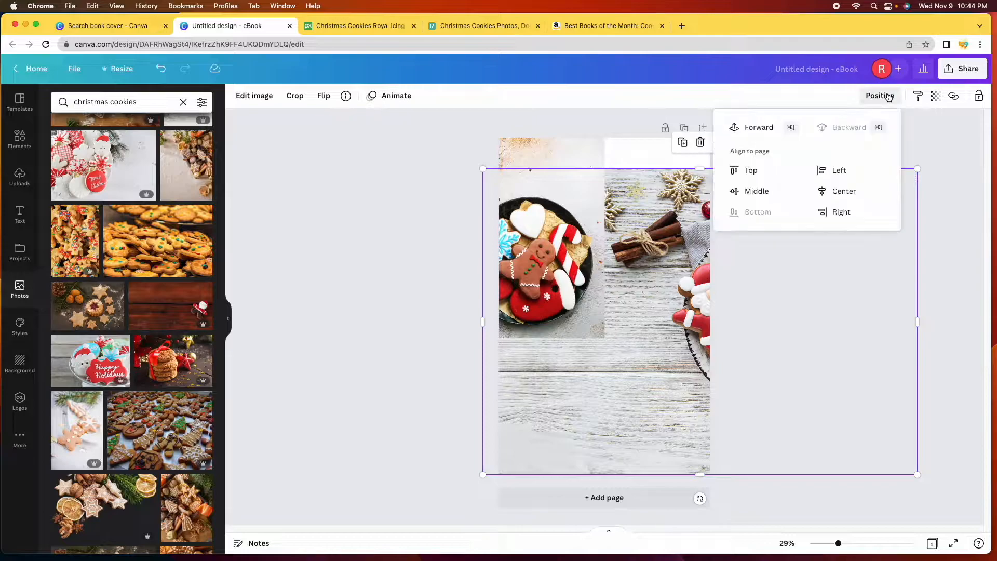
pyautogui.click(759, 129)
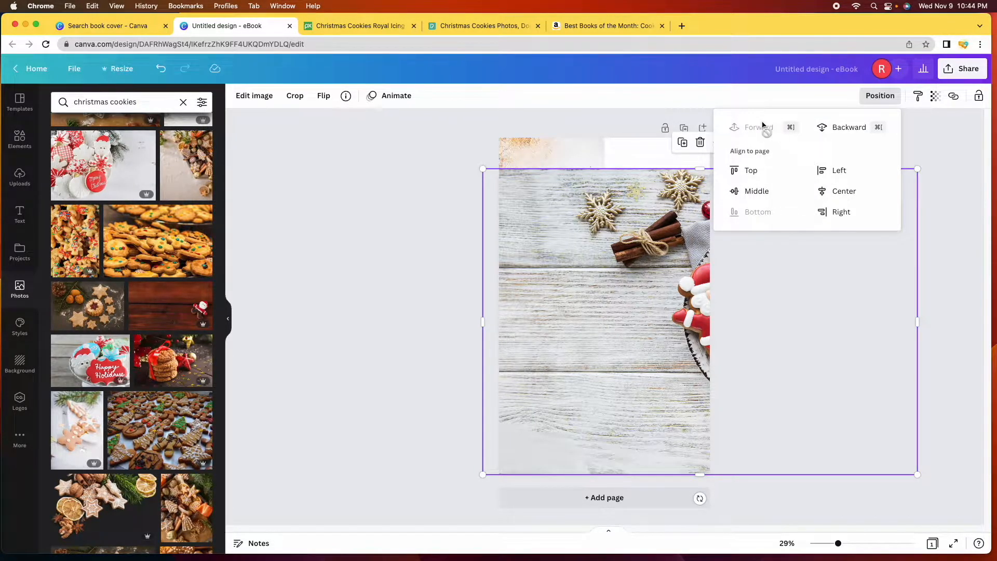
pyautogui.click(622, 302)
pyautogui.moveTo(622, 300); pyautogui.dragTo(534, 302)
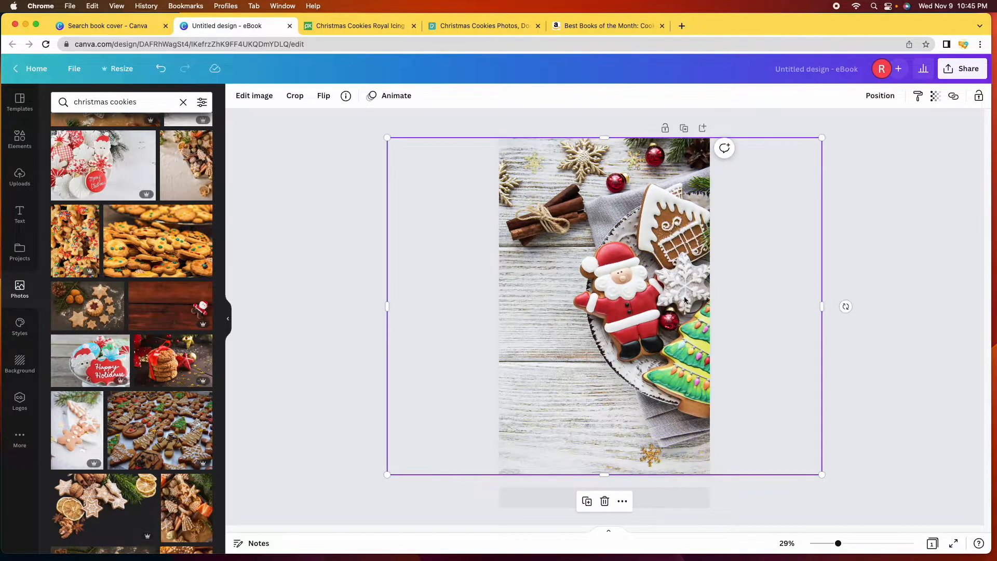
pyautogui.click(604, 501)
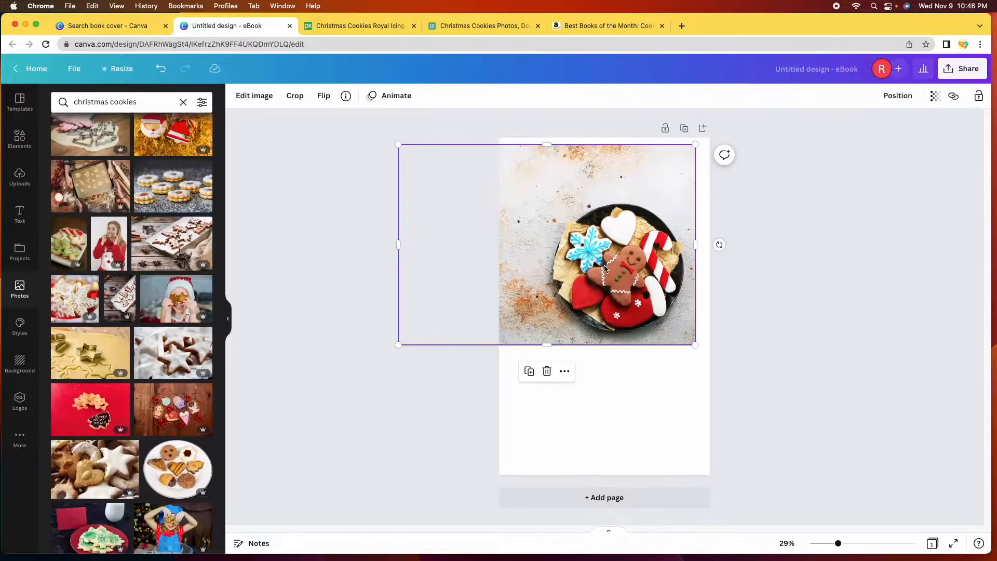
# Step: Scale and position the black-plate photo so the whole plate spans the cover's width, leaving blank bands above and below
pyautogui.moveTo(695, 344); pyautogui.dragTo(901, 457)
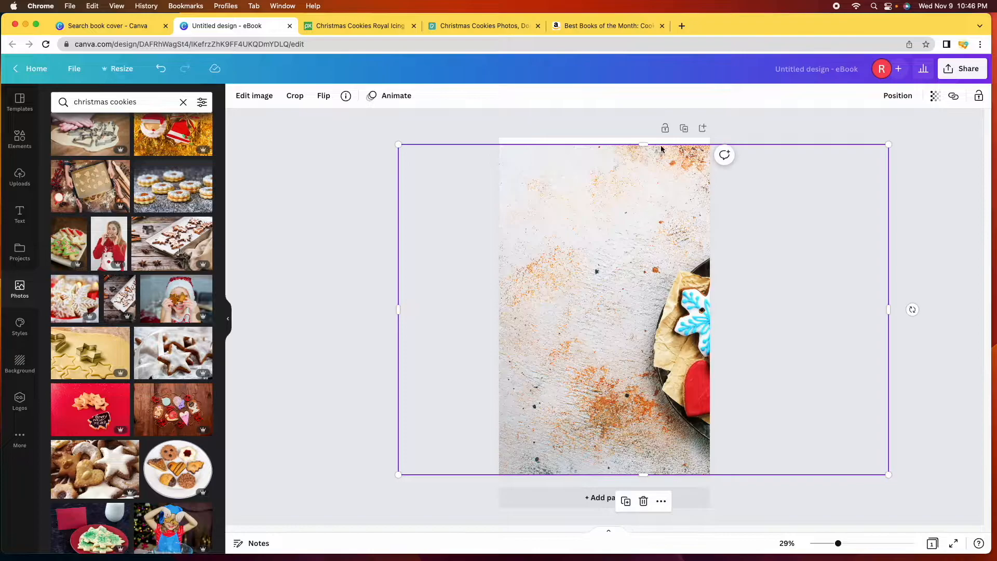
pyautogui.moveTo(644, 145); pyautogui.dragTo(644, 141)
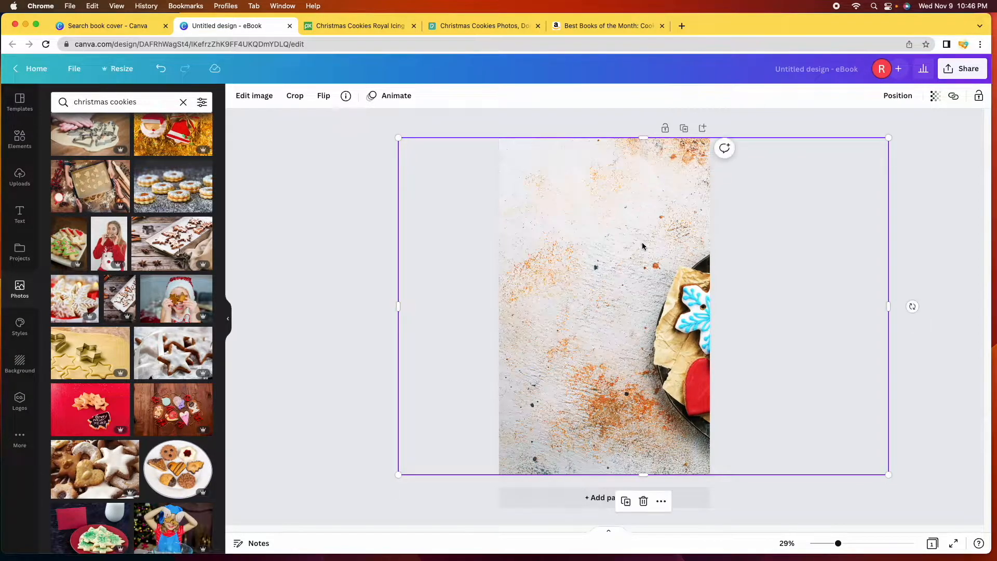
pyautogui.moveTo(613, 244); pyautogui.dragTo(452, 241)
pyautogui.moveTo(727, 474); pyautogui.dragTo(689, 448)
pyautogui.moveTo(622, 308); pyautogui.dragTo(641, 331)
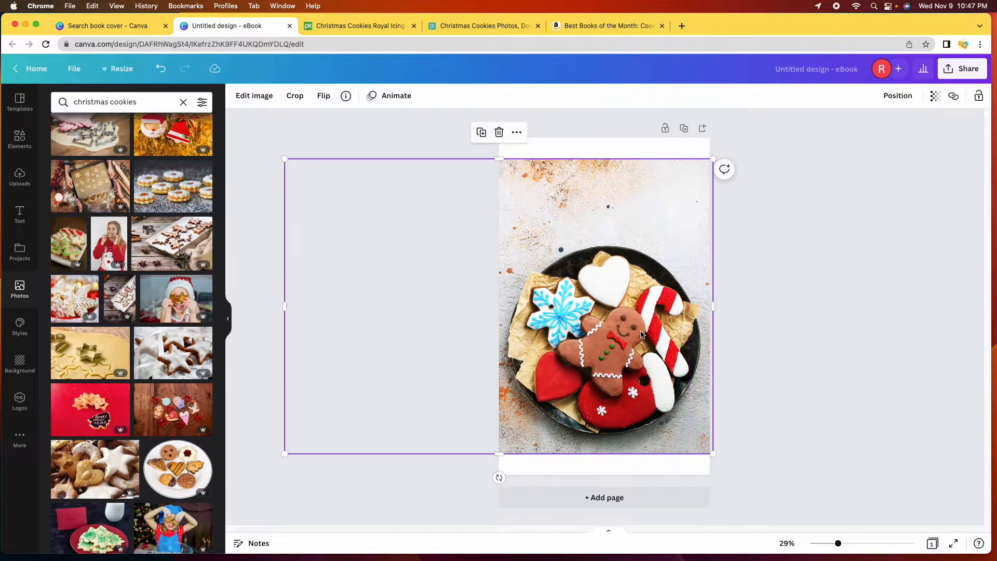
pyautogui.click(880, 273)
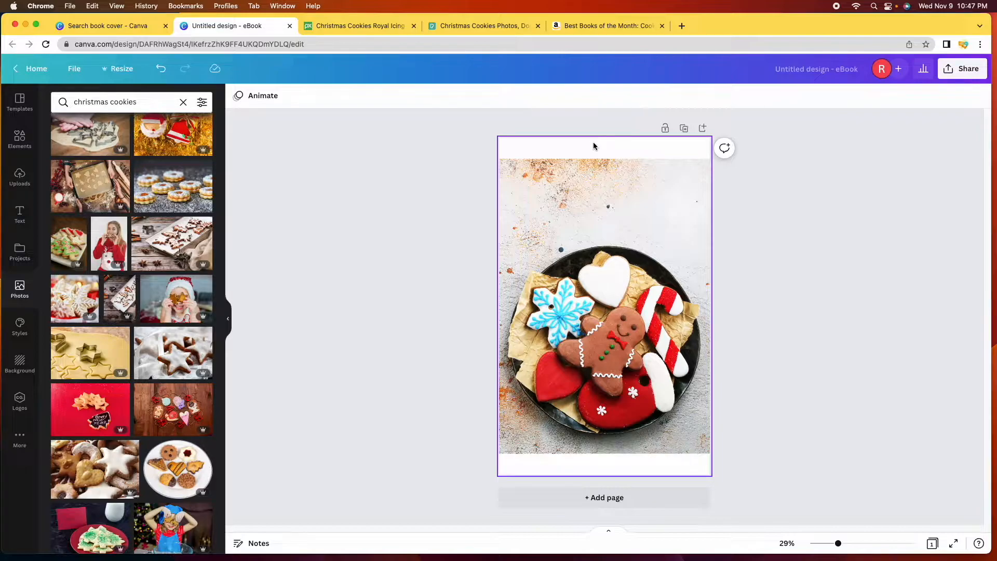
# Step: Set the page background to bright red #FF1616, comparing it with the dark red from the photo's colors
pyautogui.click(638, 264)
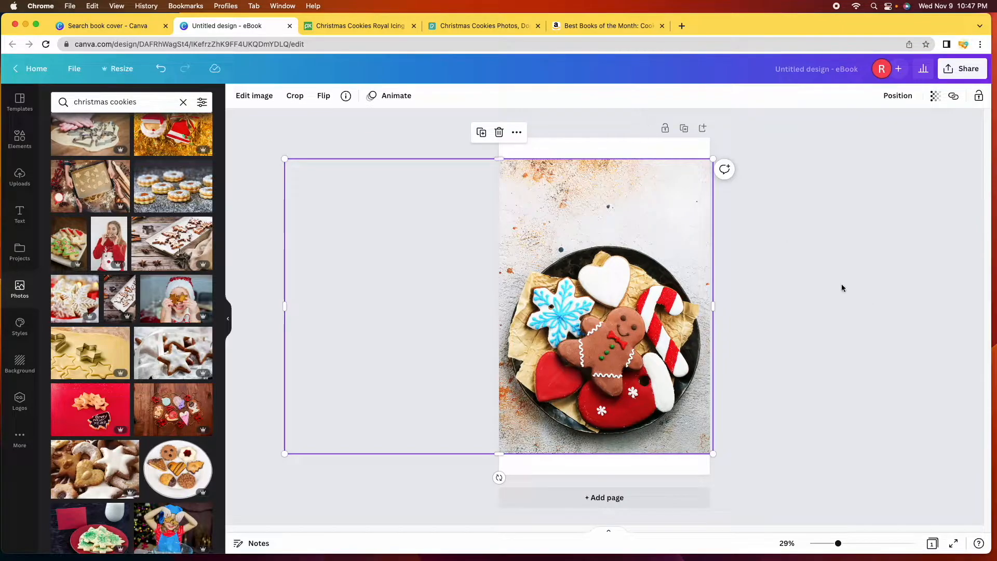
pyautogui.click(645, 149)
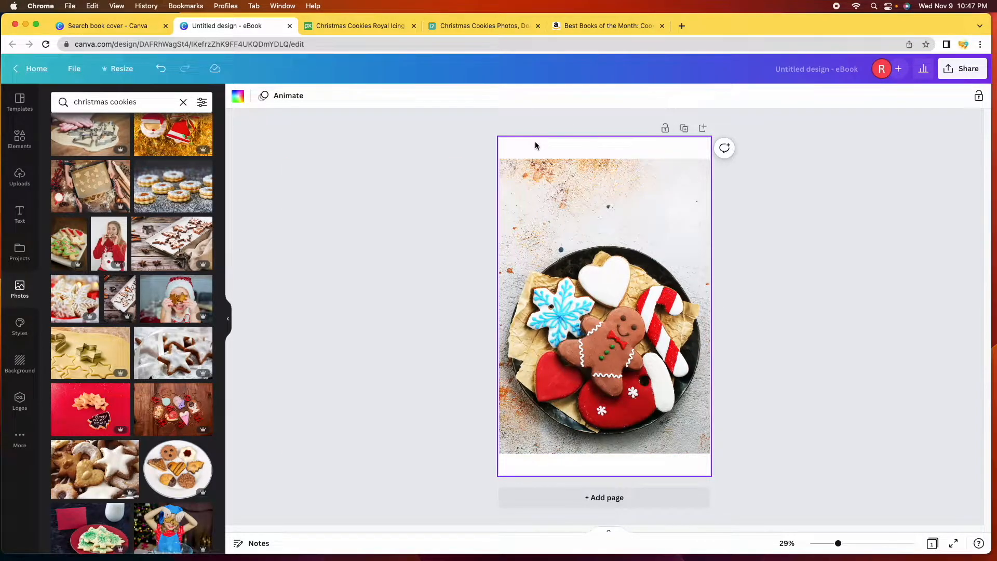
pyautogui.click(237, 98)
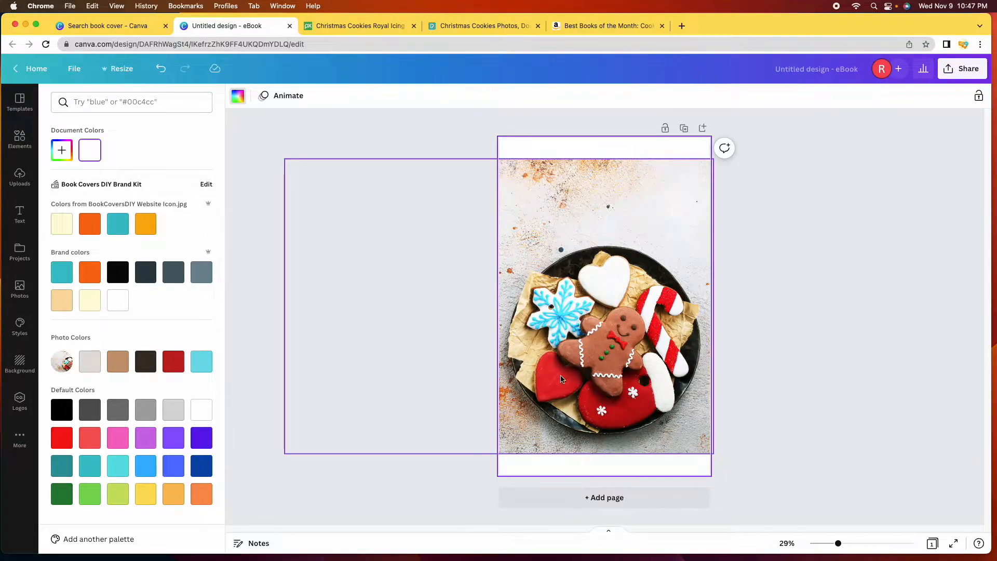
pyautogui.click(61, 438)
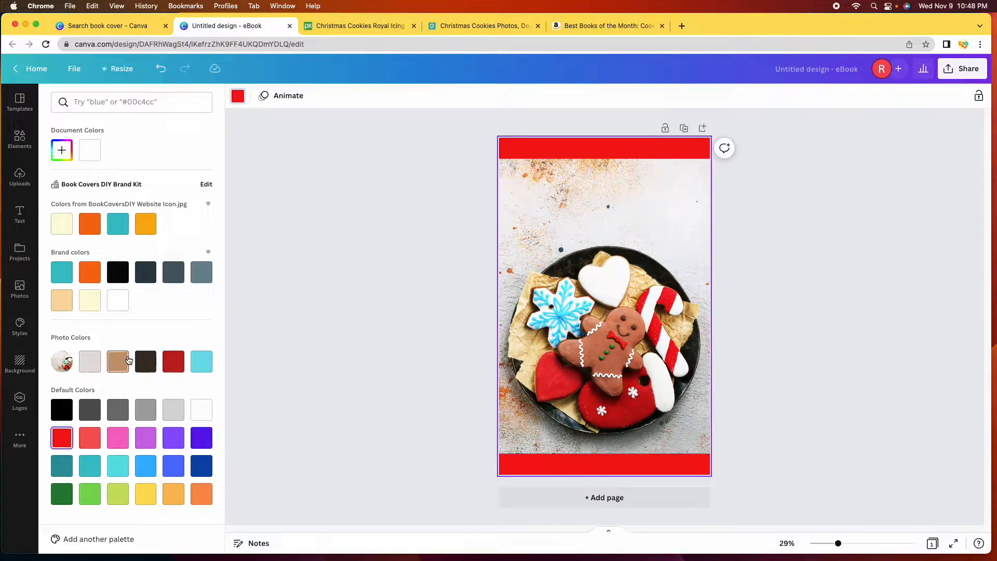
pyautogui.click(174, 363)
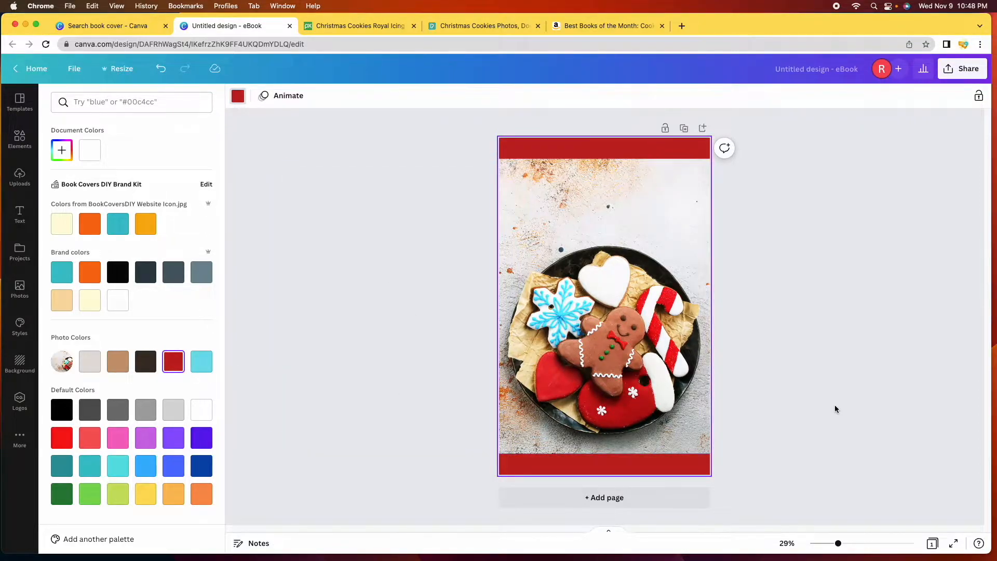
pyautogui.click(61, 437)
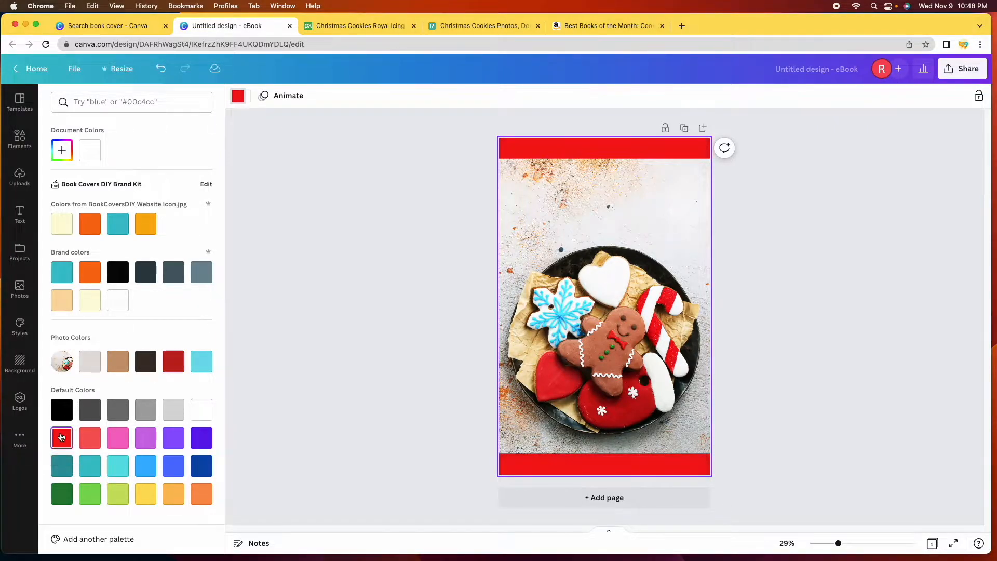
# Step: Try custom reds for the page background, shifting the hue slightly and muting the shade to #C4443C
pyautogui.click(62, 152)
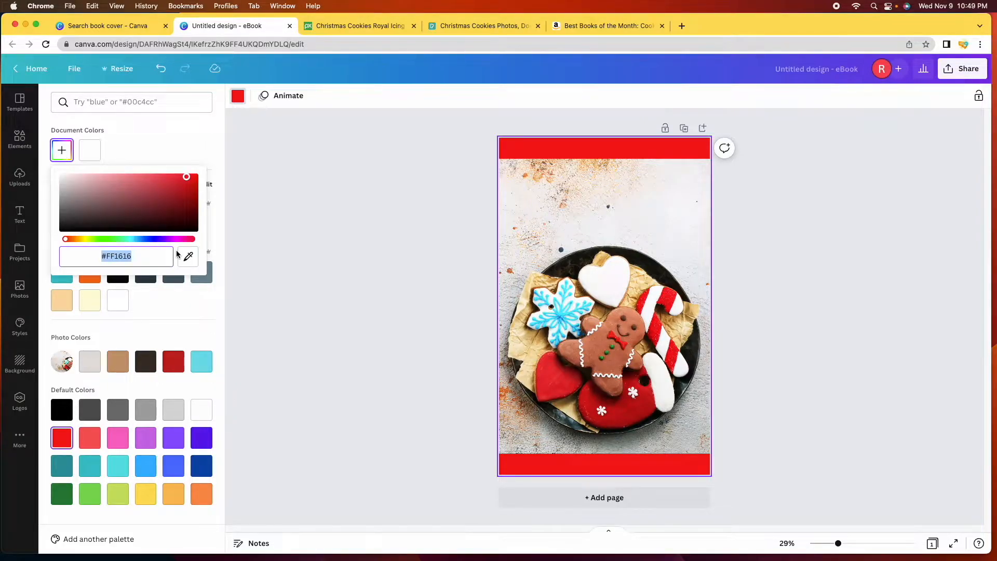
pyautogui.click(76, 241)
pyautogui.moveTo(76, 241)
pyautogui.mouseDown()
pyautogui.moveTo(207, 239)
pyautogui.moveTo(68, 248)
pyautogui.mouseUp()
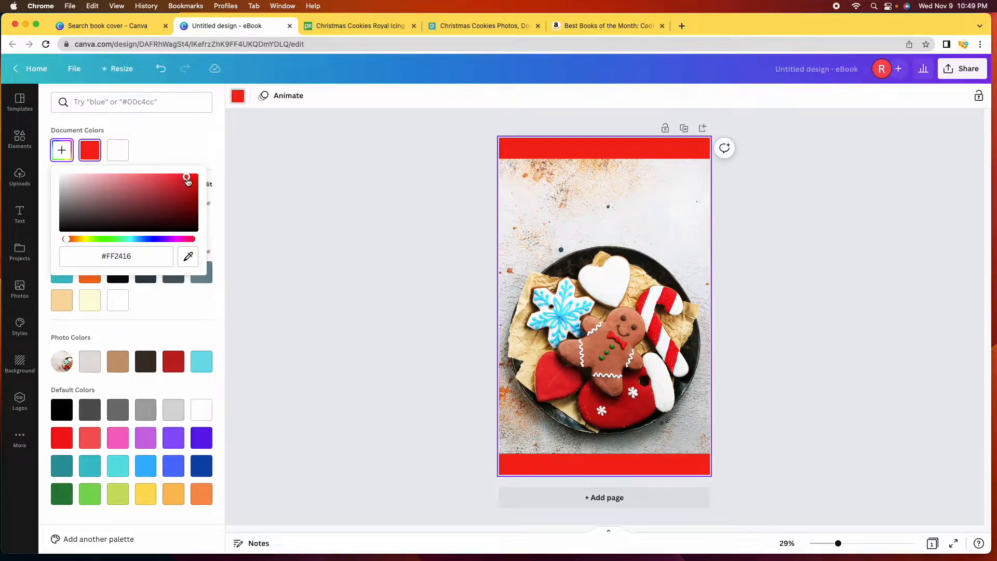
pyautogui.moveTo(188, 180); pyautogui.dragTo(155, 187)
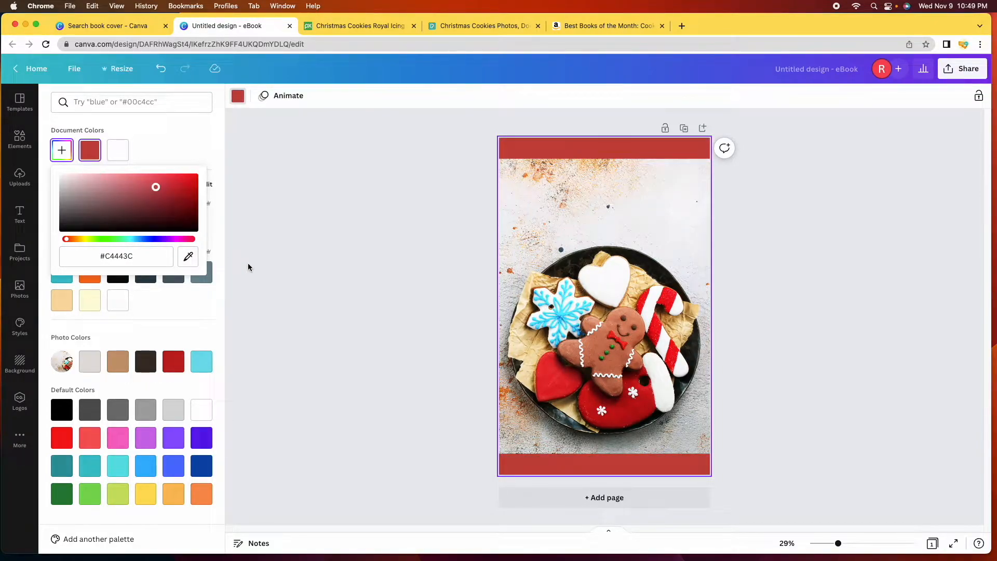
# Step: Try page background colors sampled from the photo: parchment tan #F5D287 and the snowflake cookie's blue #48E0FD
pyautogui.click(190, 259)
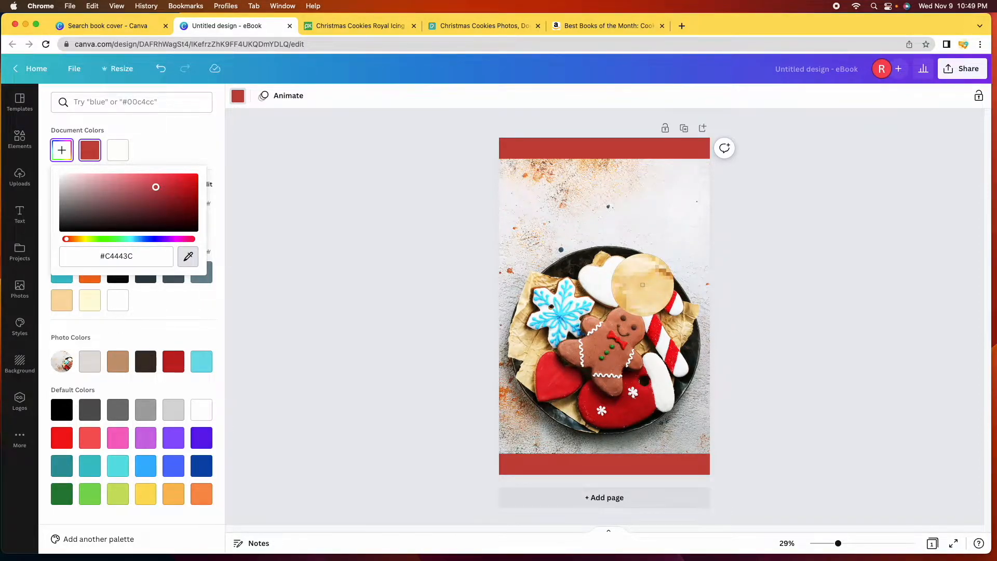
pyautogui.click(643, 285)
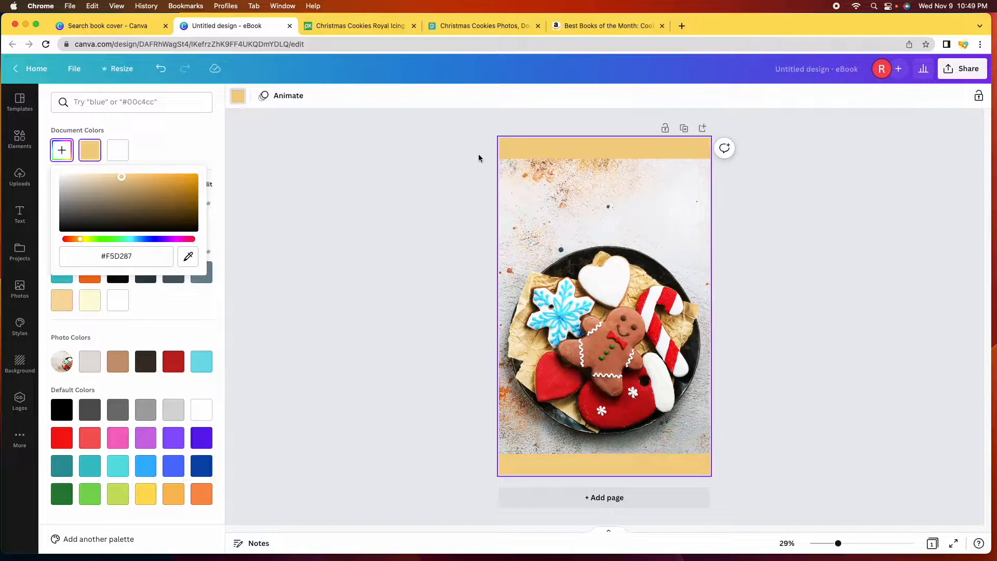
pyautogui.click(188, 257)
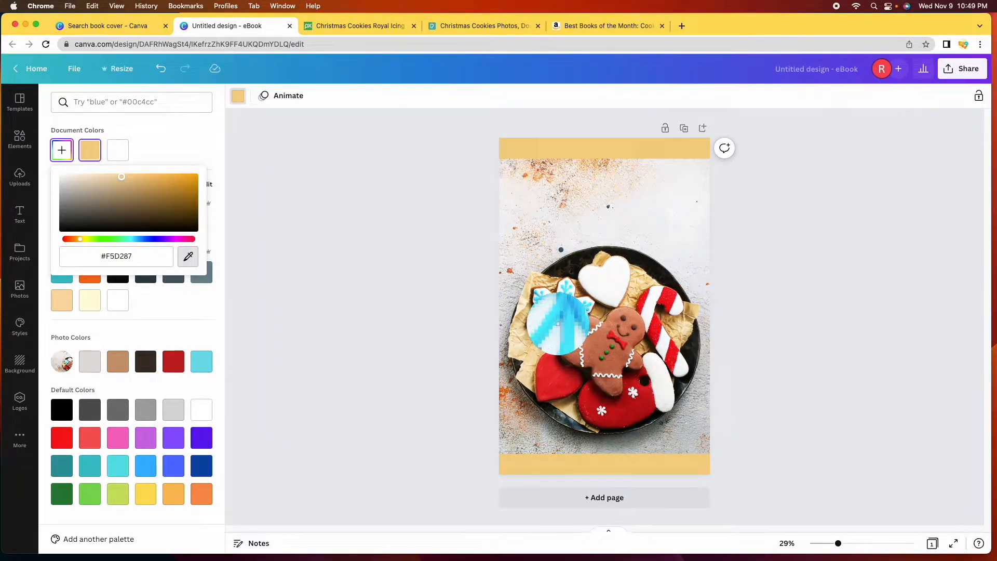
pyautogui.click(559, 323)
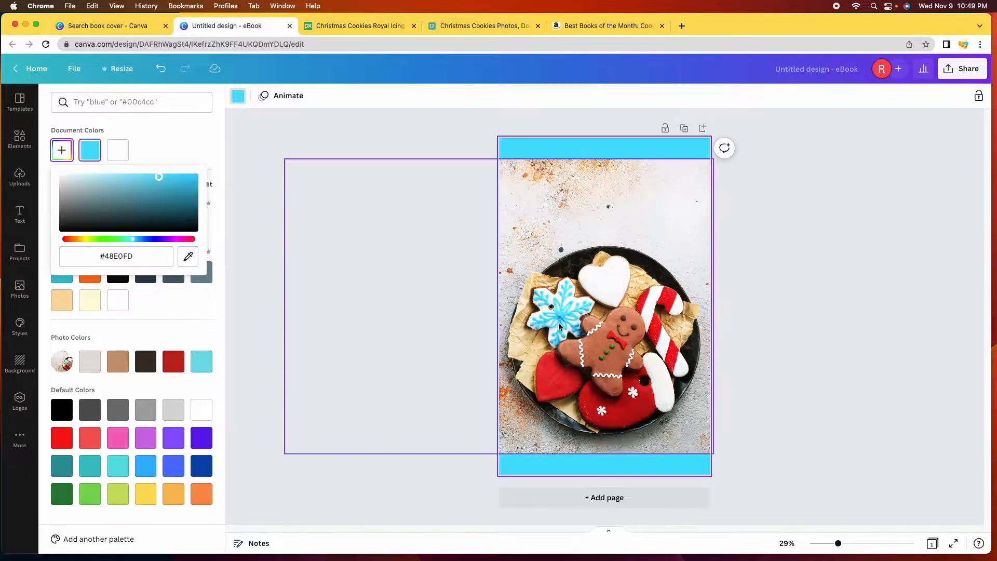
pyautogui.click(727, 349)
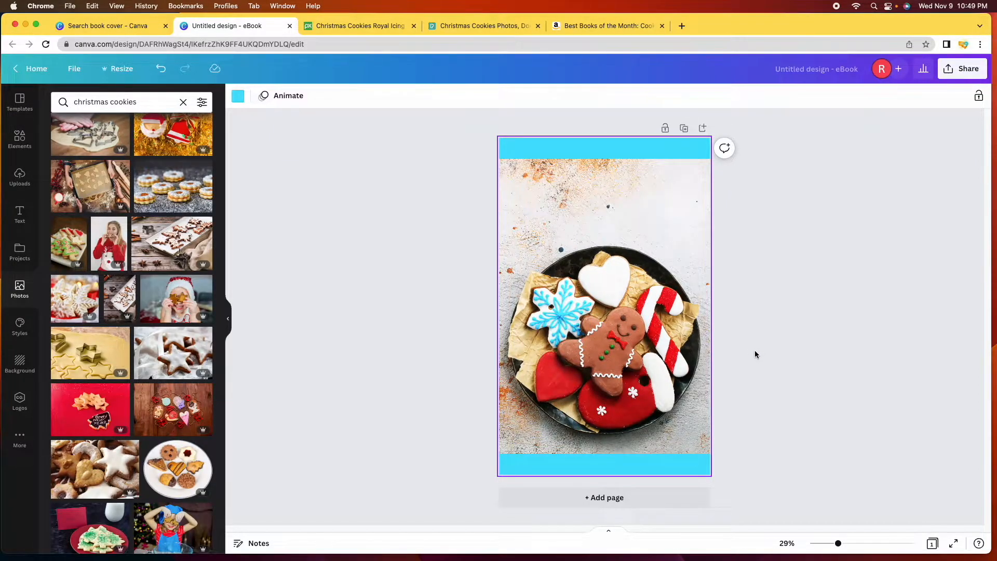
# Step: Set the page background to red #E6242A by sampling the red heart cookie in the photo
pyautogui.click(237, 99)
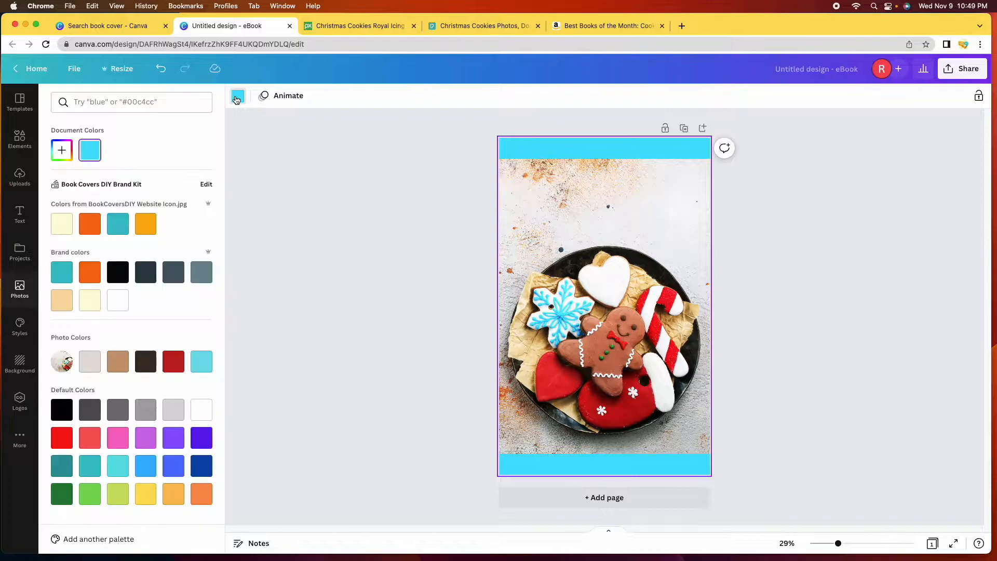
pyautogui.click(70, 159)
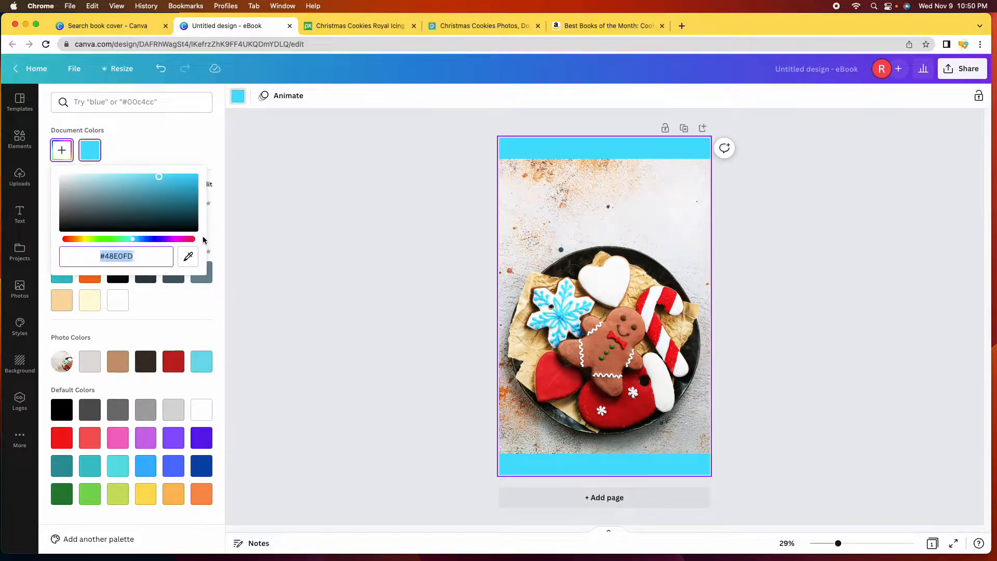
pyautogui.click(188, 256)
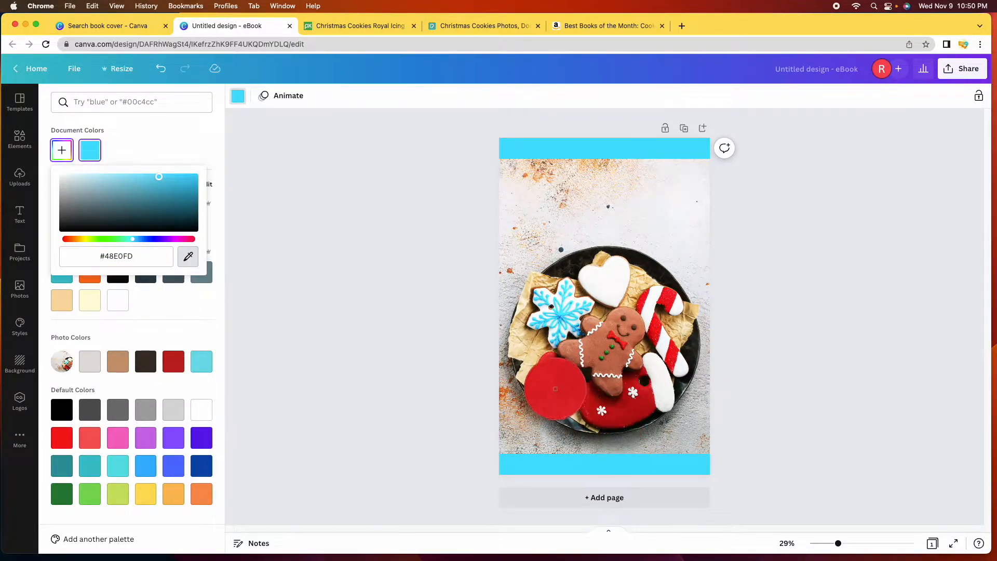
pyautogui.click(555, 382)
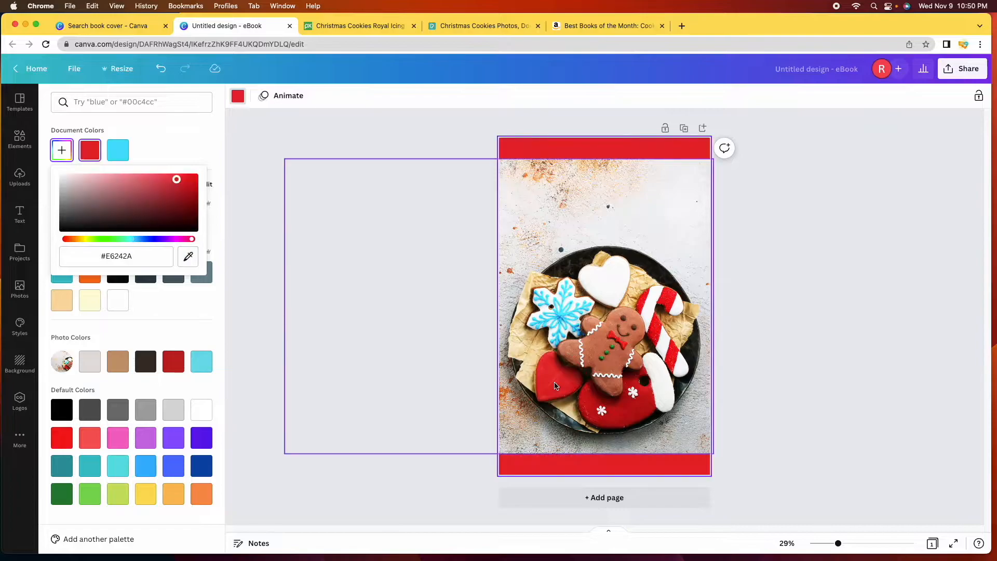
pyautogui.click(774, 362)
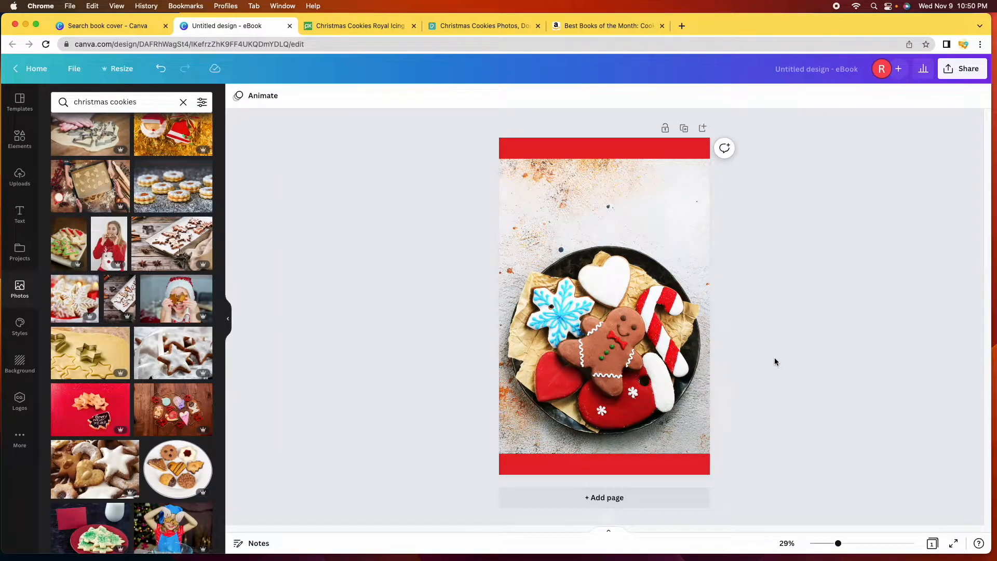
# Step: Crop the empty area above the plate from the photo and place it lower, leaving a tall red band above and a narrower one below
pyautogui.click(611, 189)
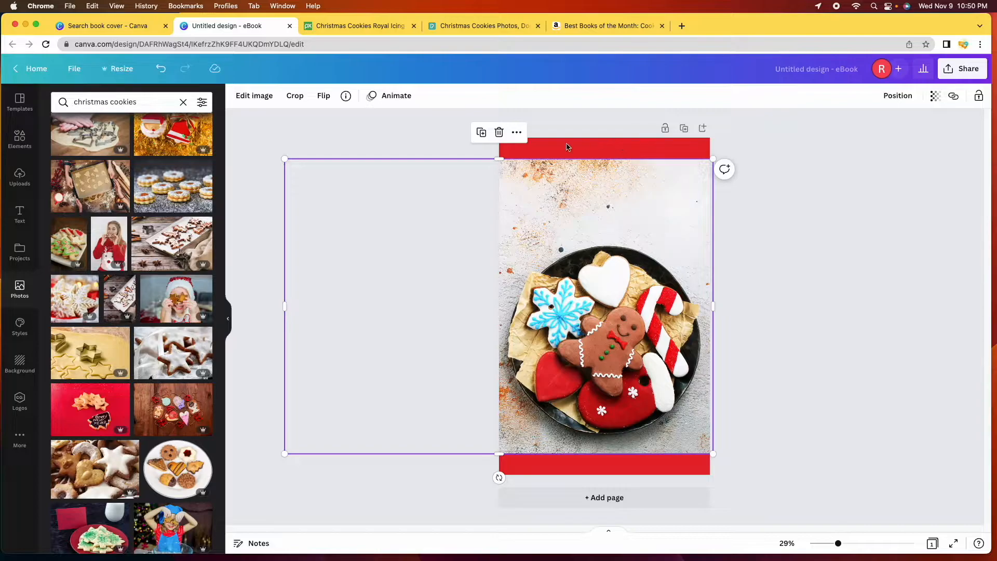
pyautogui.click(499, 159)
pyautogui.moveTo(499, 159); pyautogui.dragTo(499, 193)
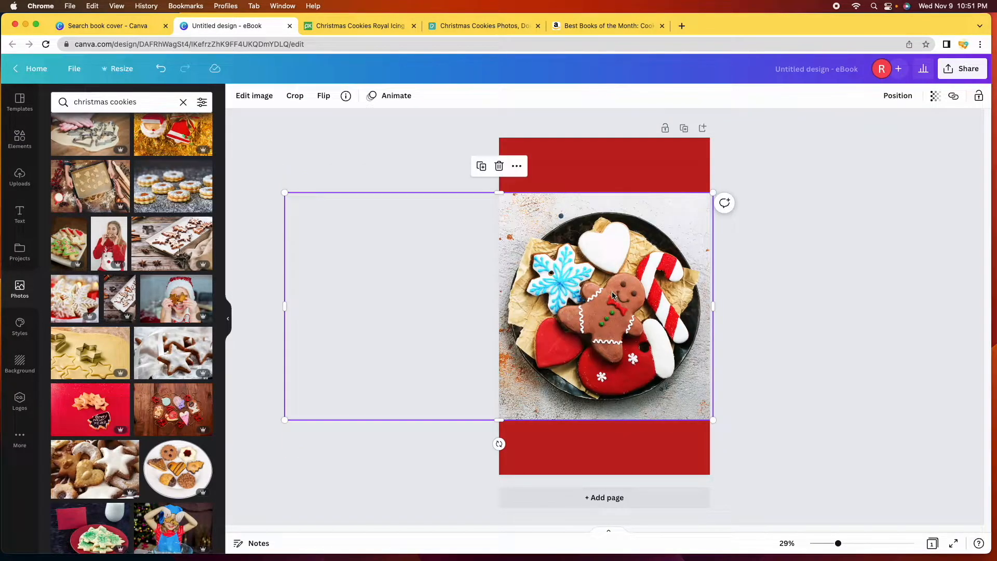
pyautogui.moveTo(608, 294); pyautogui.dragTo(607, 321)
pyautogui.click(790, 372)
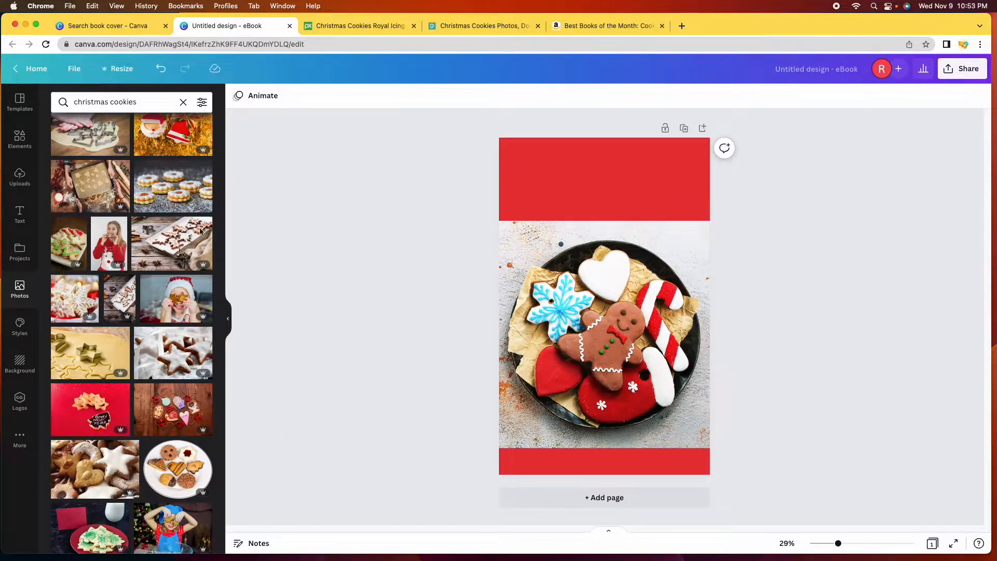
# Step: Examine the preset text styles and font combinations available for the cover title
pyautogui.click(21, 218)
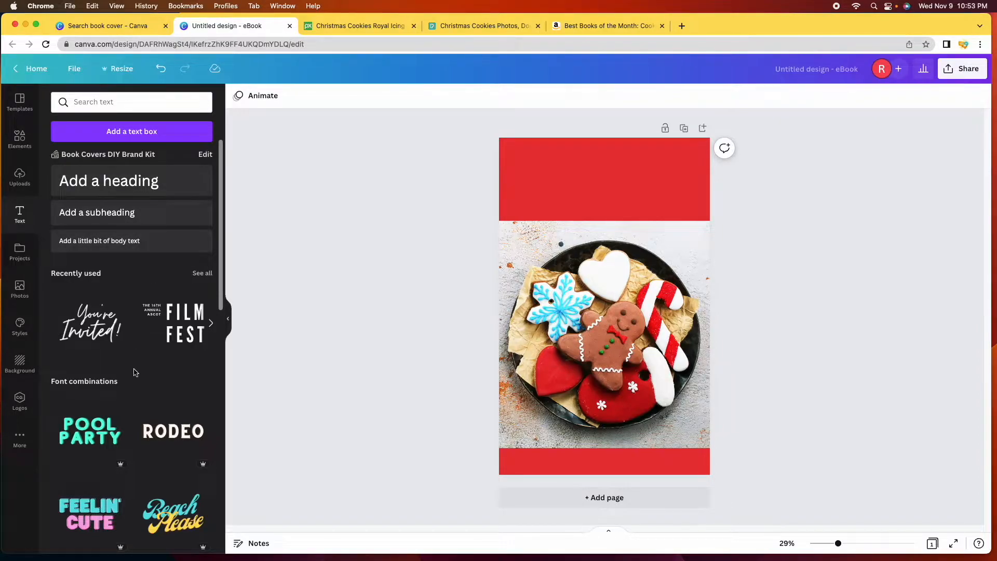
pyautogui.scroll(-2, 140, 364)
pyautogui.scroll(-1, 135, 373)
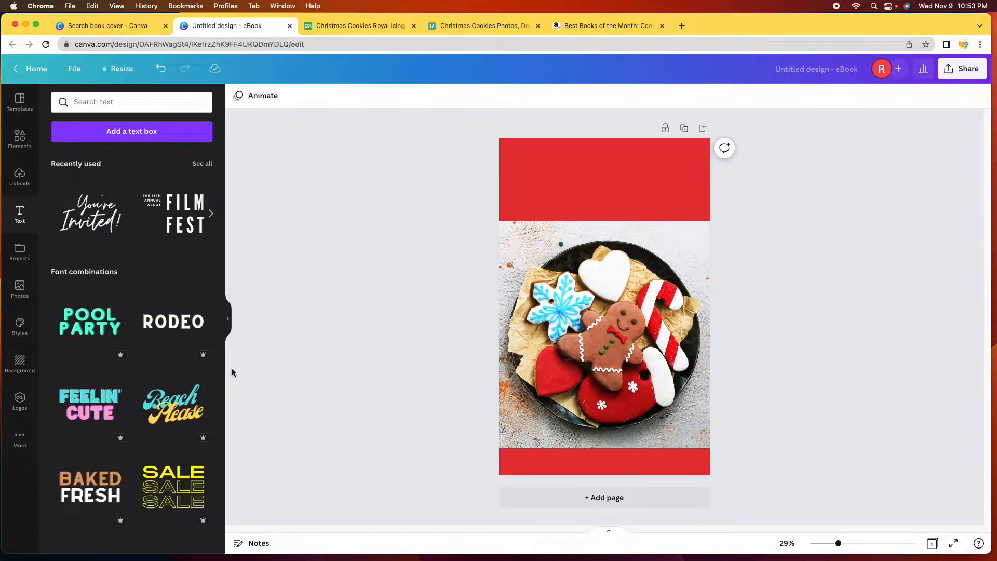
pyautogui.moveTo(202, 355)
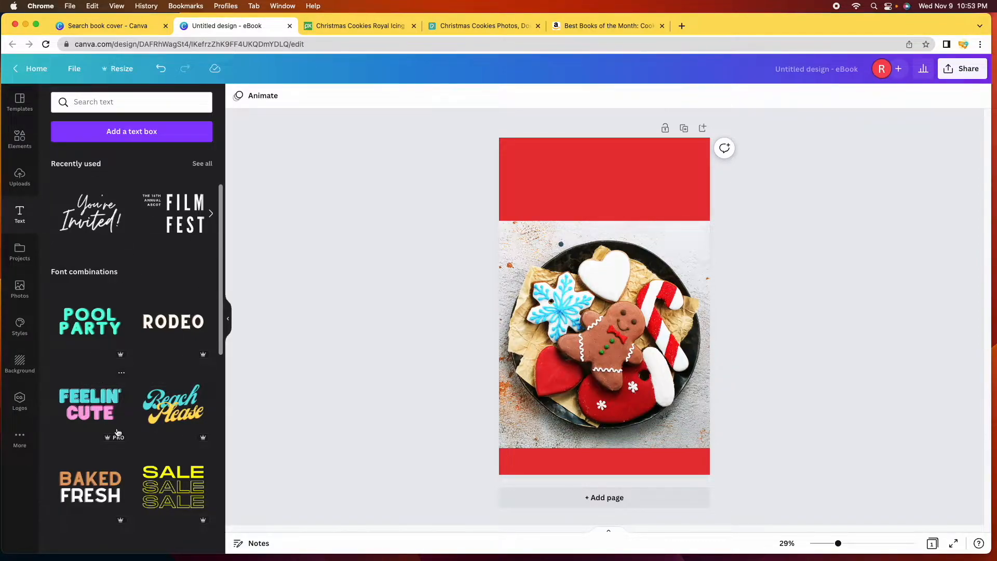
pyautogui.scroll(-3, 118, 434)
pyautogui.scroll(-6, 118, 434)
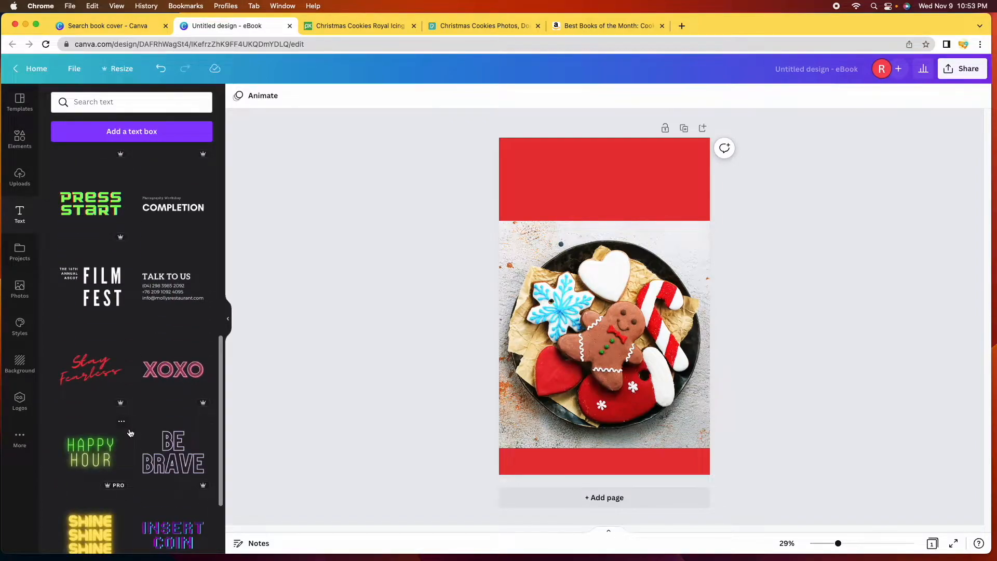
pyautogui.scroll(-10, 130, 433)
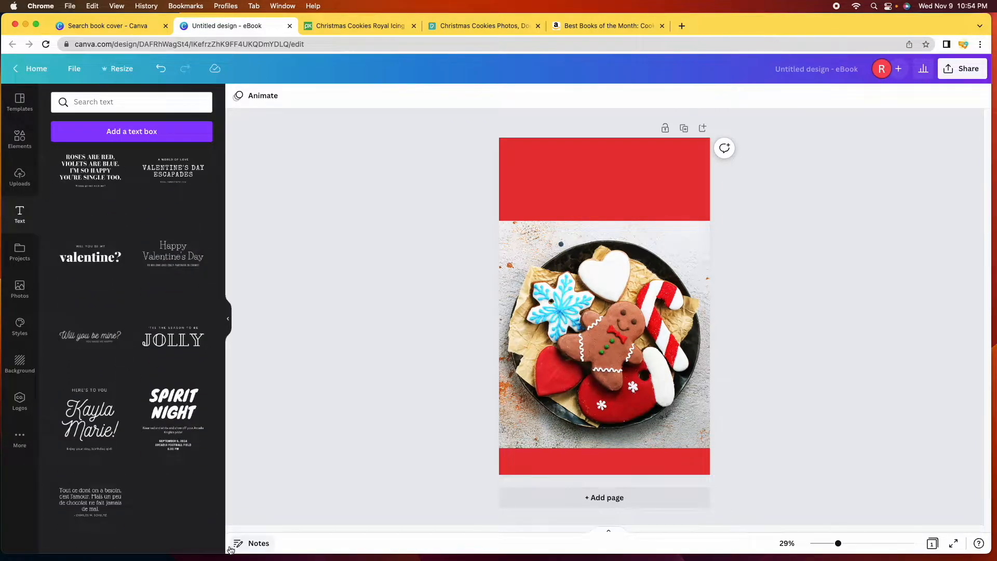
pyautogui.moveTo(222, 529); pyautogui.dragTo(218, 118)
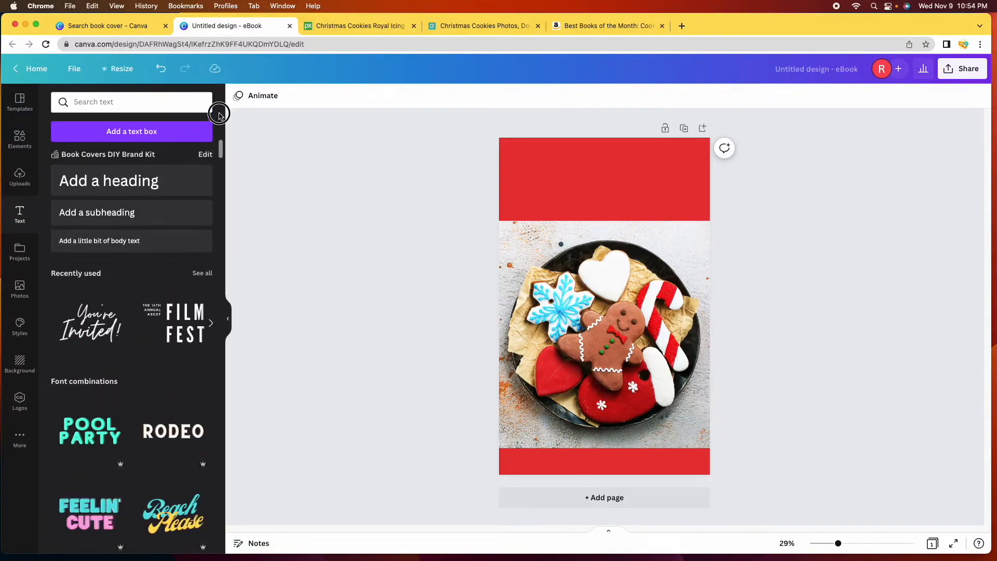
# Step: Add a heading, place it in the red band above the photo, and color its text white
pyautogui.click(130, 188)
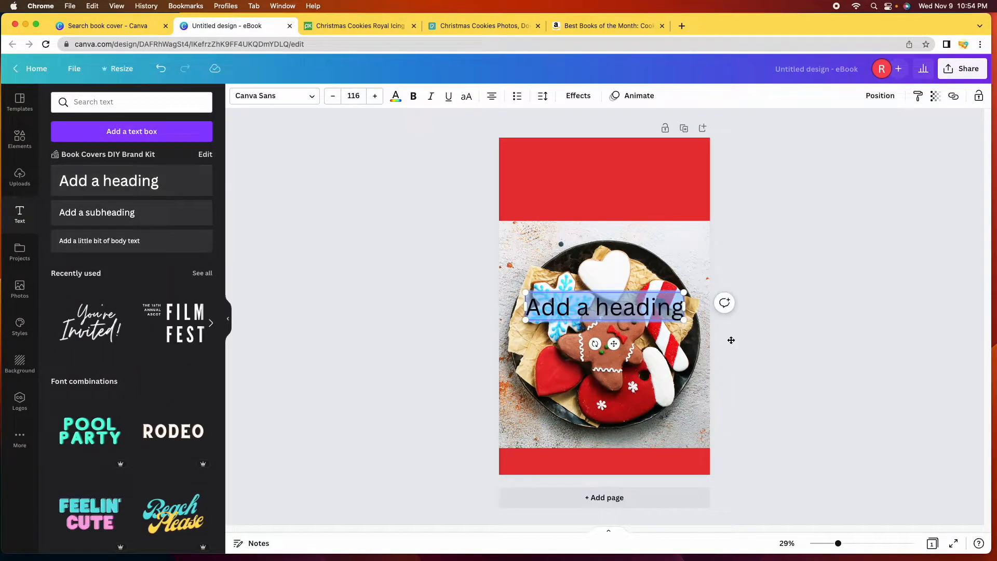
pyautogui.click(776, 374)
pyautogui.moveTo(606, 306); pyautogui.dragTo(614, 177)
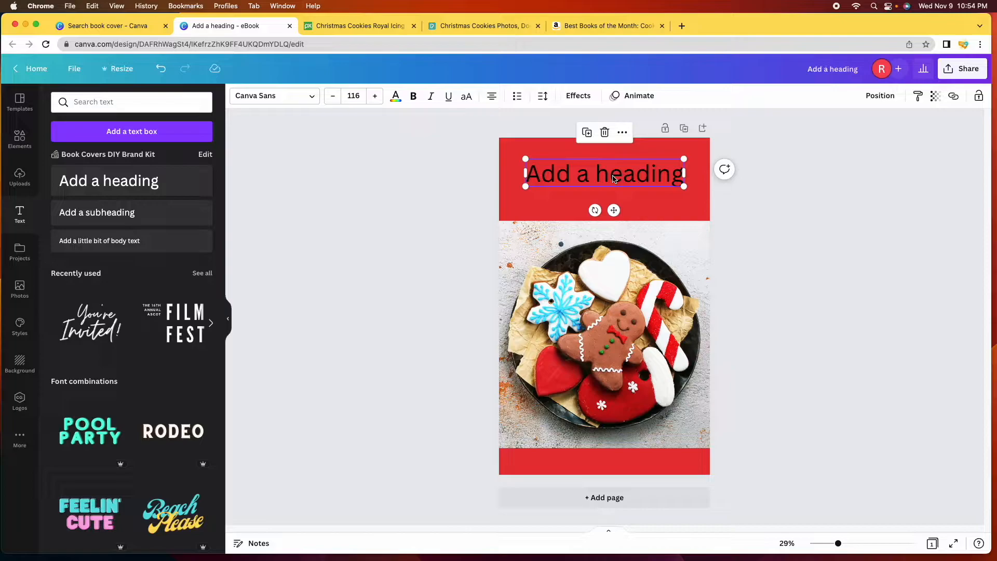
pyautogui.click(395, 98)
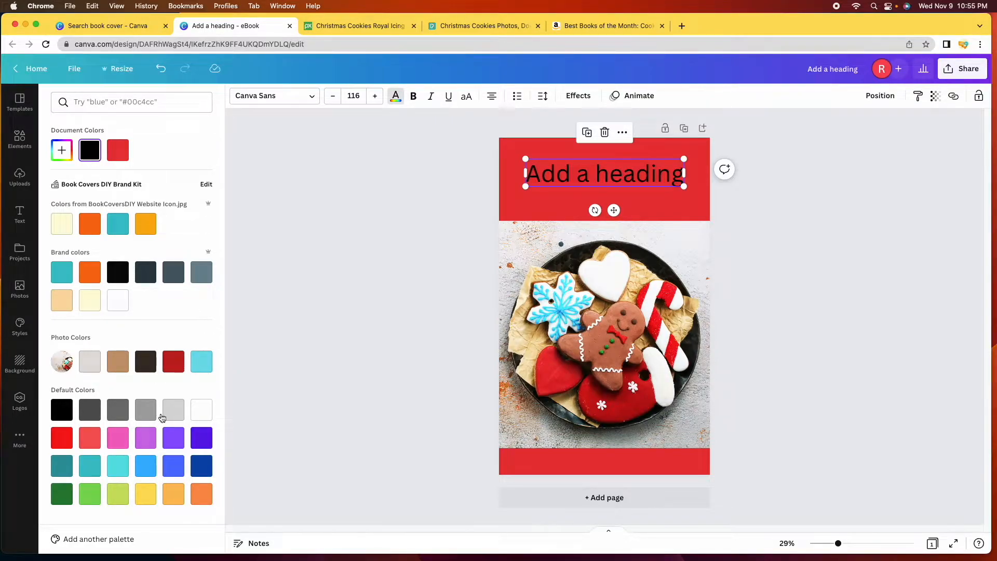
pyautogui.click(204, 416)
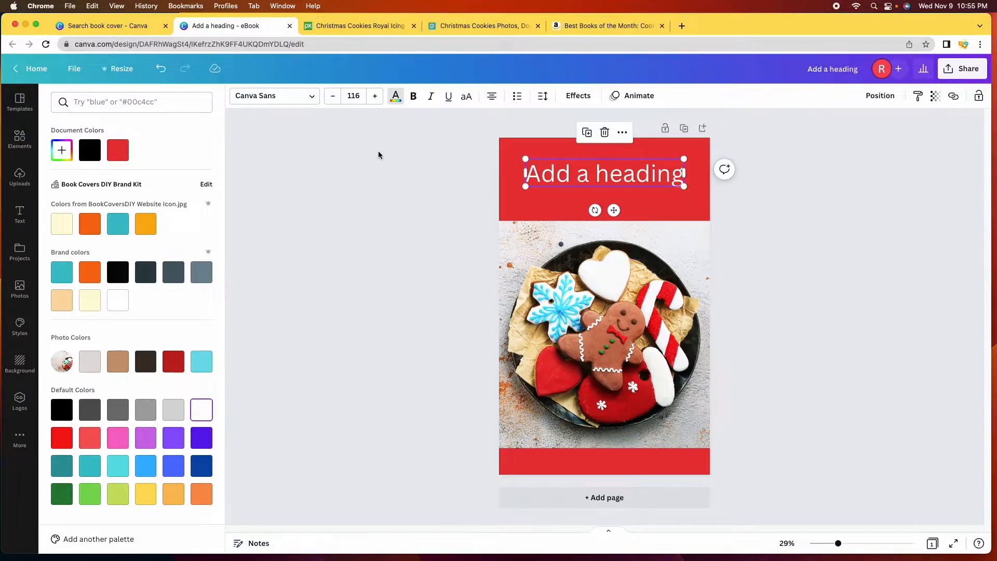
# Step: Set the heading's font to Archivo Black from the popular fonts
pyautogui.click(313, 98)
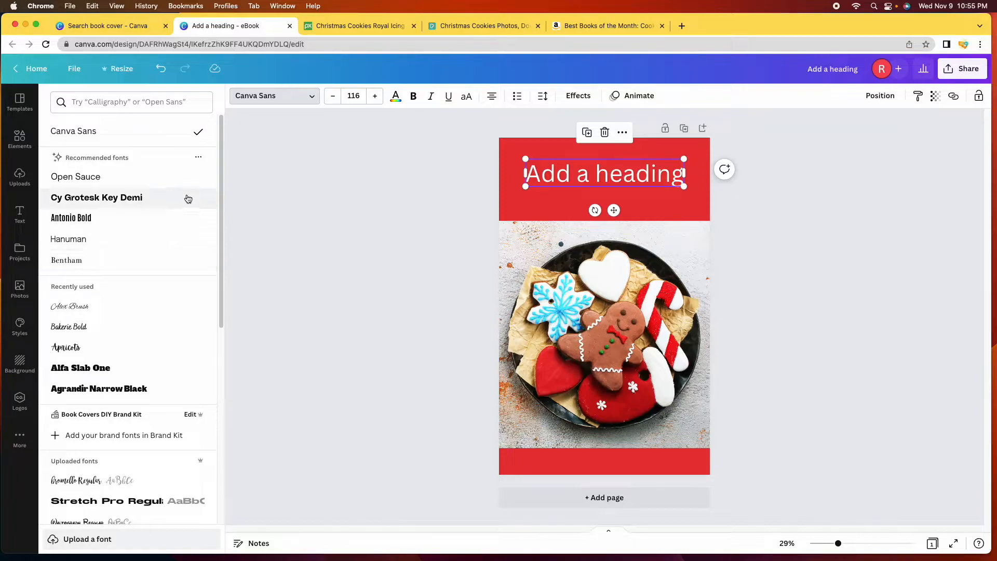
pyautogui.scroll(-1, 151, 372)
pyautogui.scroll(-10, 151, 372)
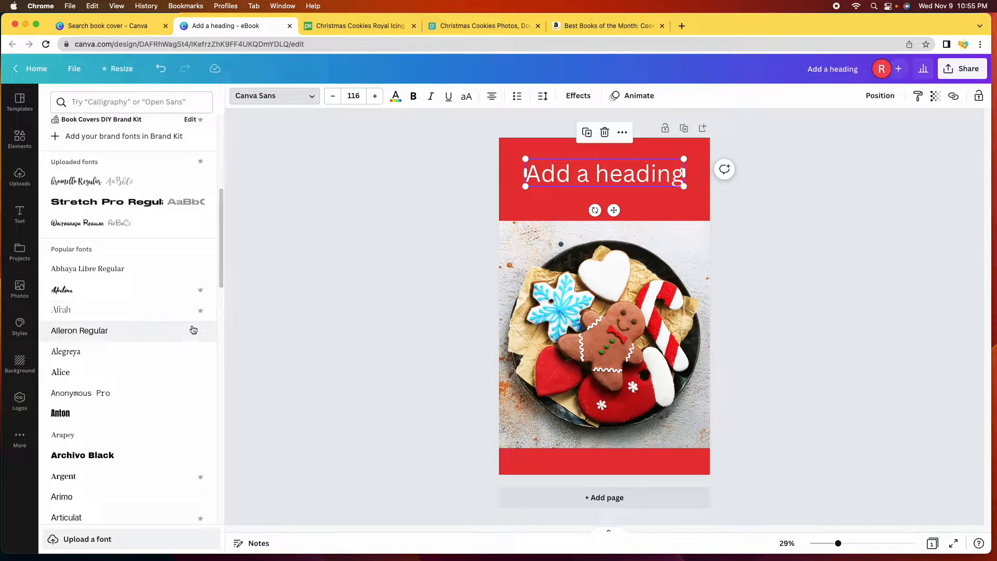
pyautogui.scroll(-2, 174, 375)
pyautogui.scroll(-2, 174, 375)
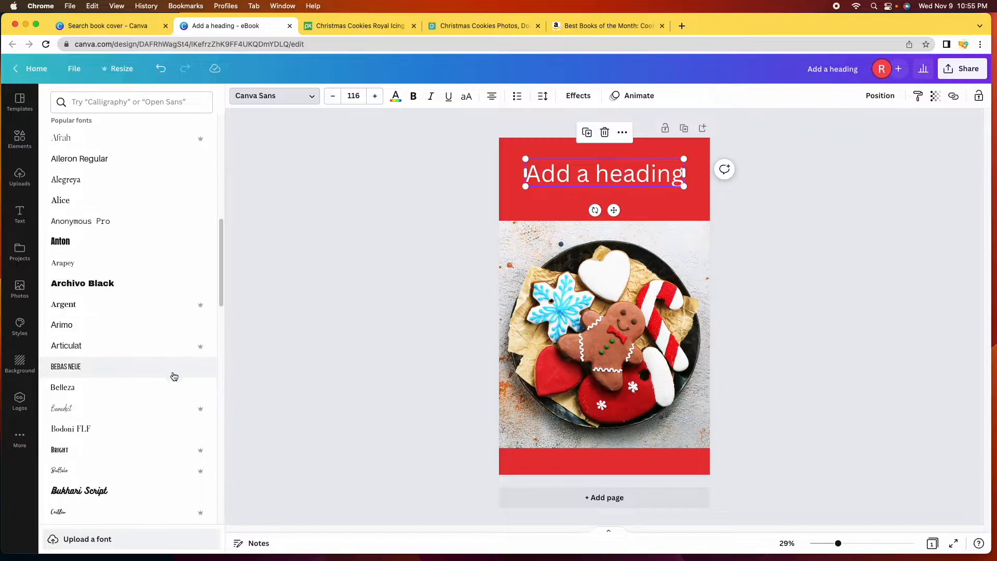
pyautogui.click(149, 291)
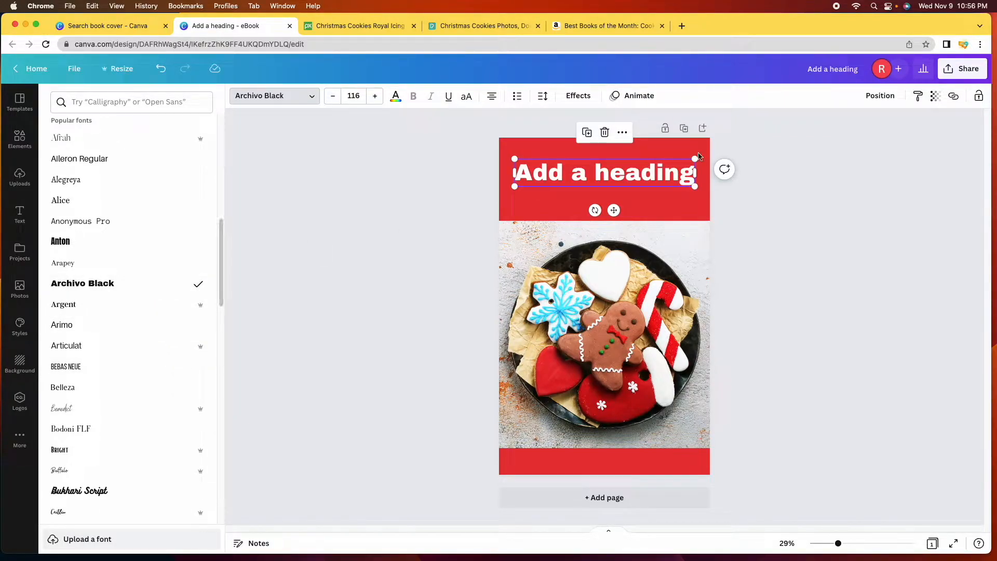
# Step: Replace the heading text with "Christmas Cookies" on two lines and set its font to Lovelo
pyautogui.doubleClick(655, 173)
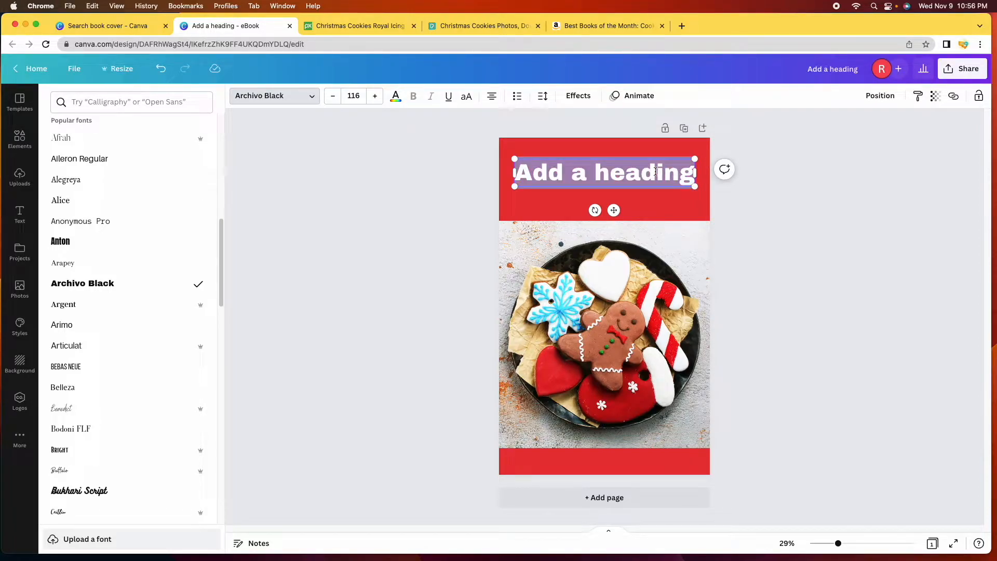
pyautogui.write('Ch')
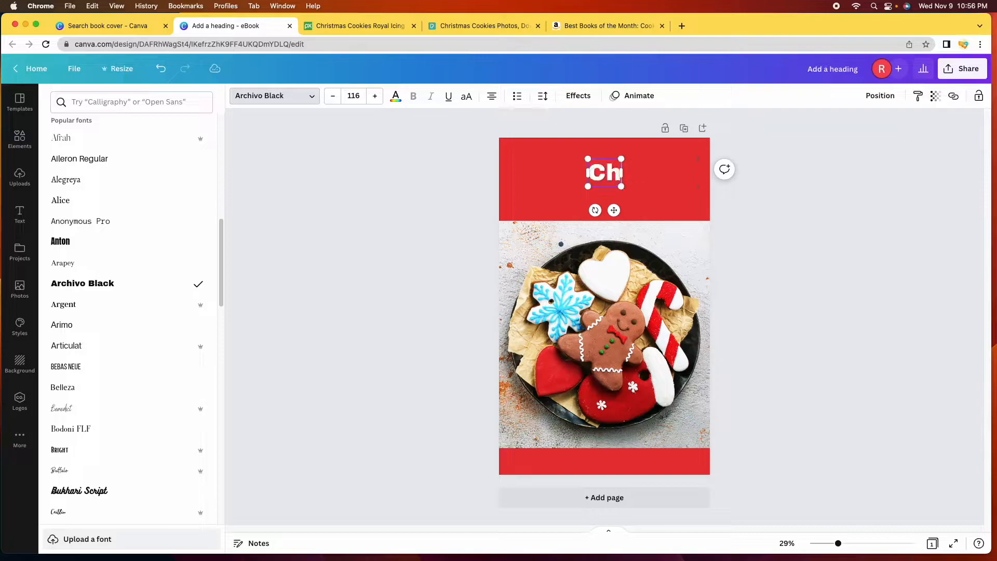
pyautogui.write('ristmas')
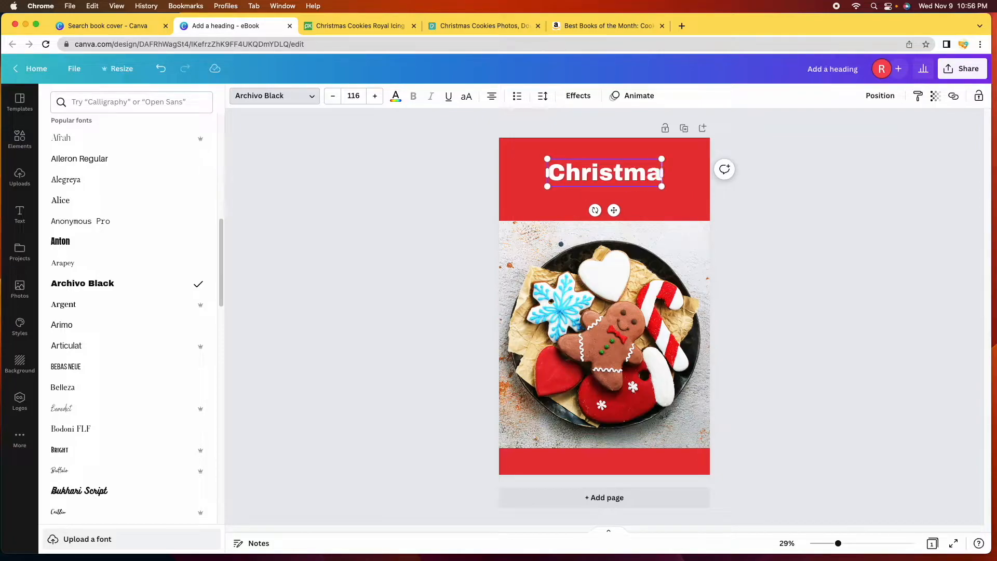
pyautogui.write(' Cookies')
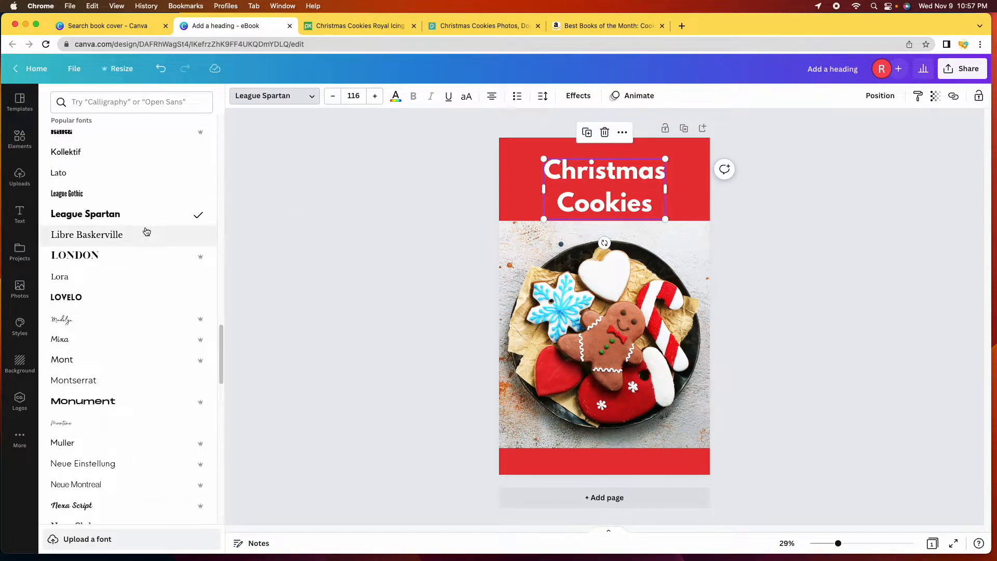
pyautogui.click(110, 301)
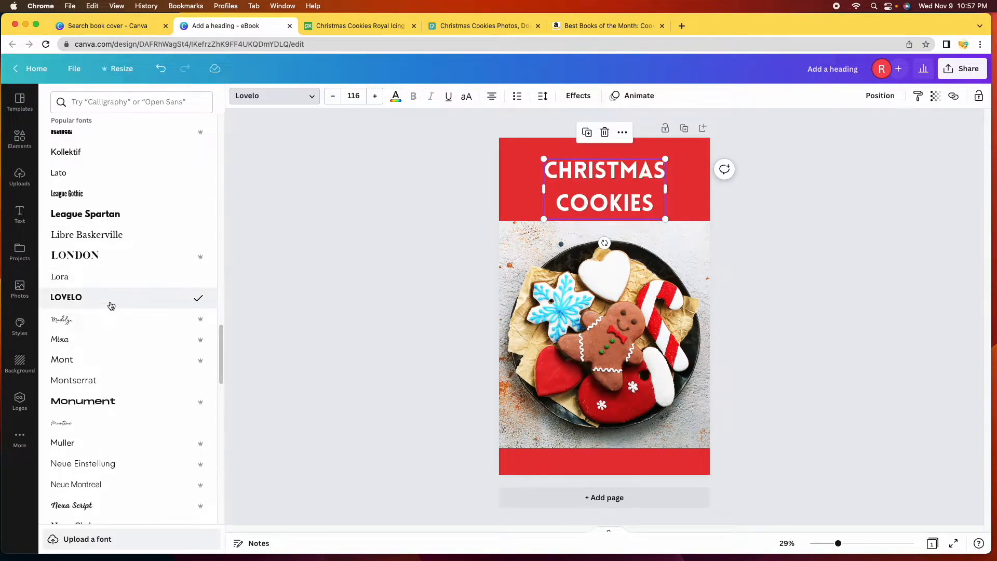
# Step: Set the title's font to Playfair Display and look through the remaining English fonts for alternatives
pyautogui.scroll(-3, 111, 306)
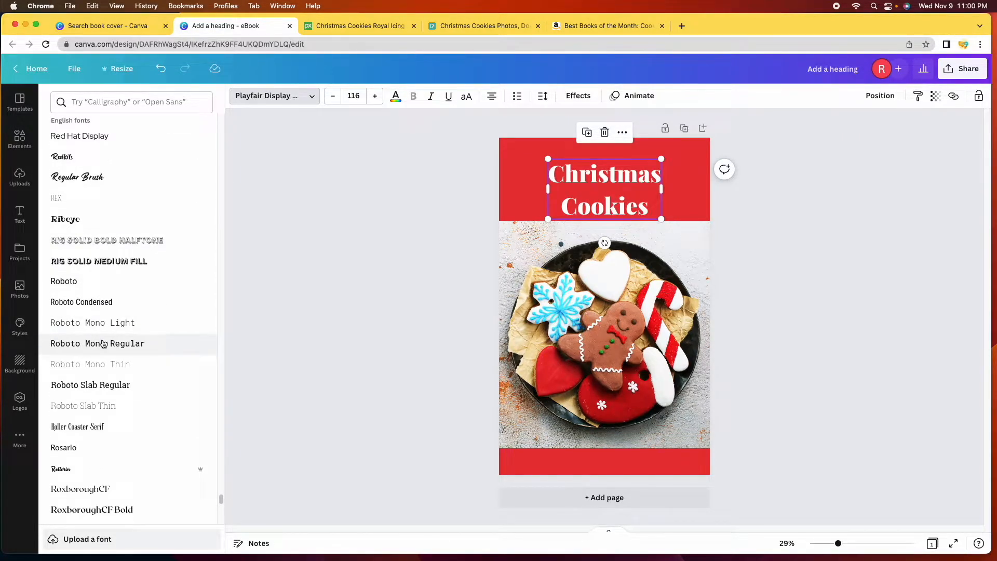
pyautogui.scroll(-7, 103, 343)
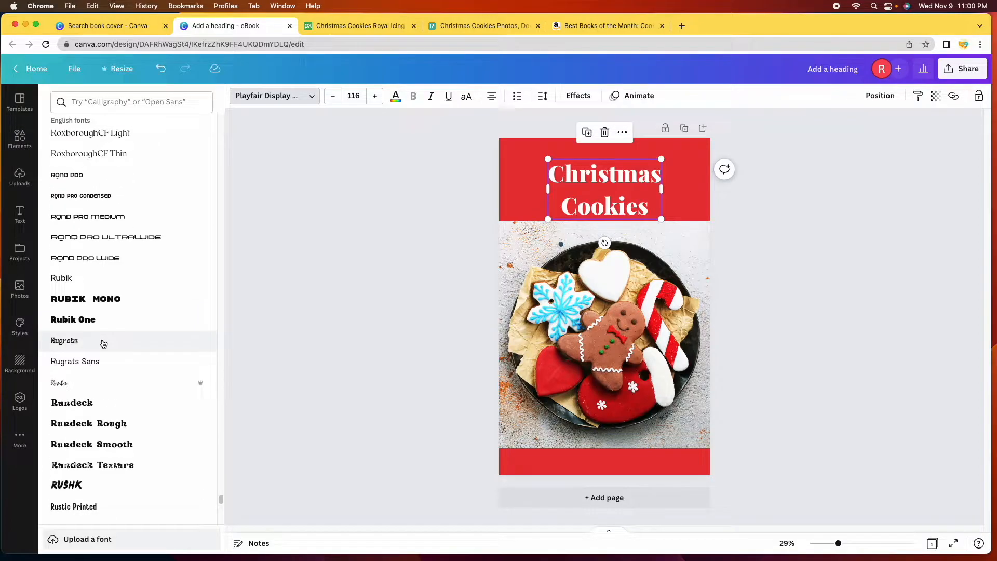
pyautogui.scroll(-2, 104, 343)
pyautogui.scroll(-5, 103, 343)
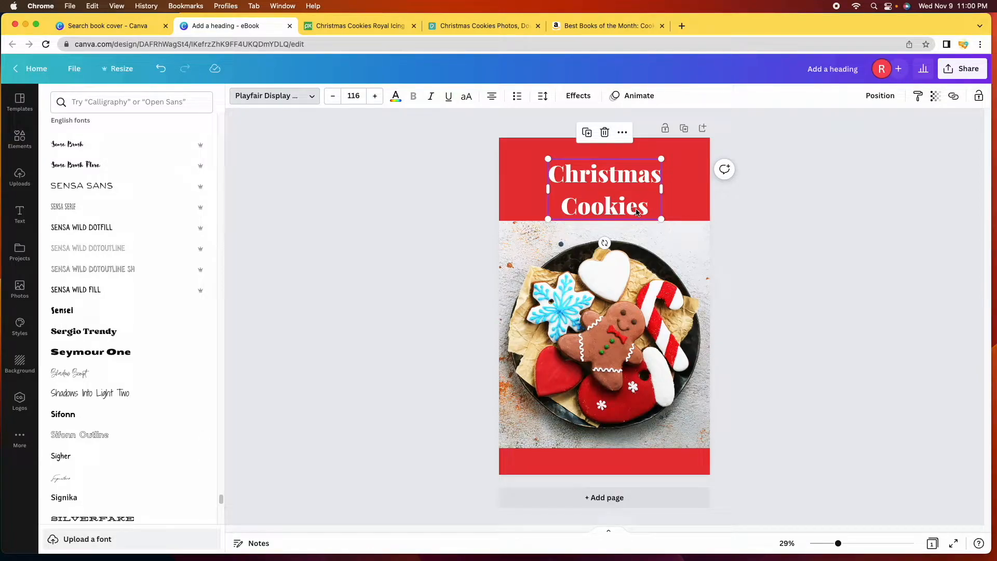
# Step: Resize the "Christmas Cookies" title to font size 112 and center it in the red band above the photo
pyautogui.click(359, 96)
pyautogui.scroll(-4, 366, 287)
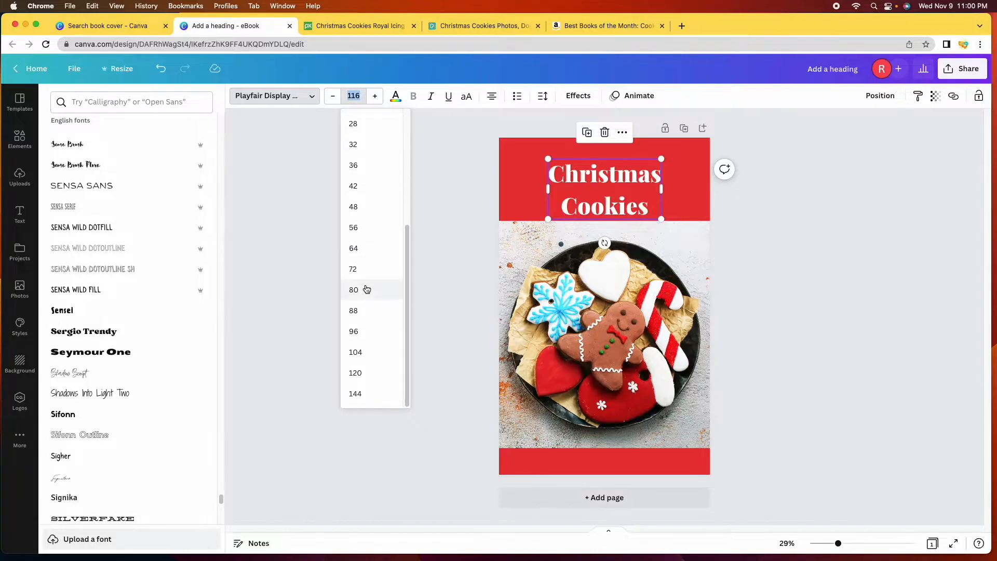
pyautogui.click(361, 393)
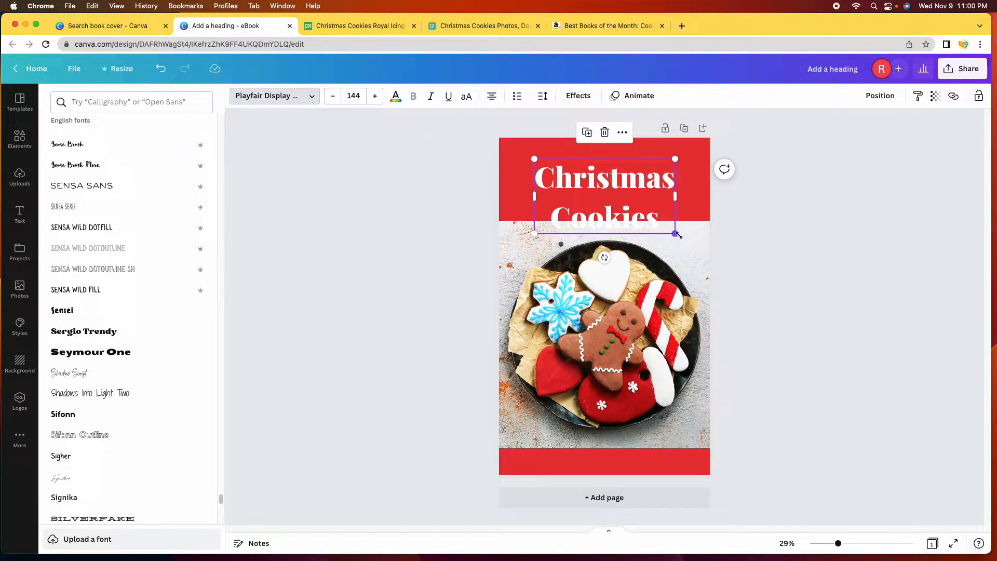
pyautogui.moveTo(676, 234); pyautogui.dragTo(657, 197)
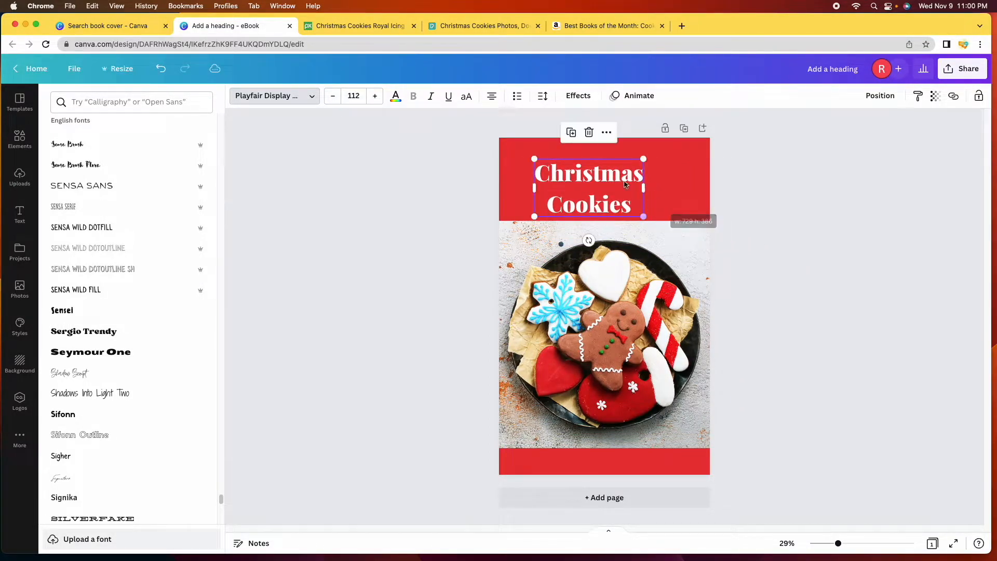
pyautogui.moveTo(599, 174); pyautogui.dragTo(615, 173)
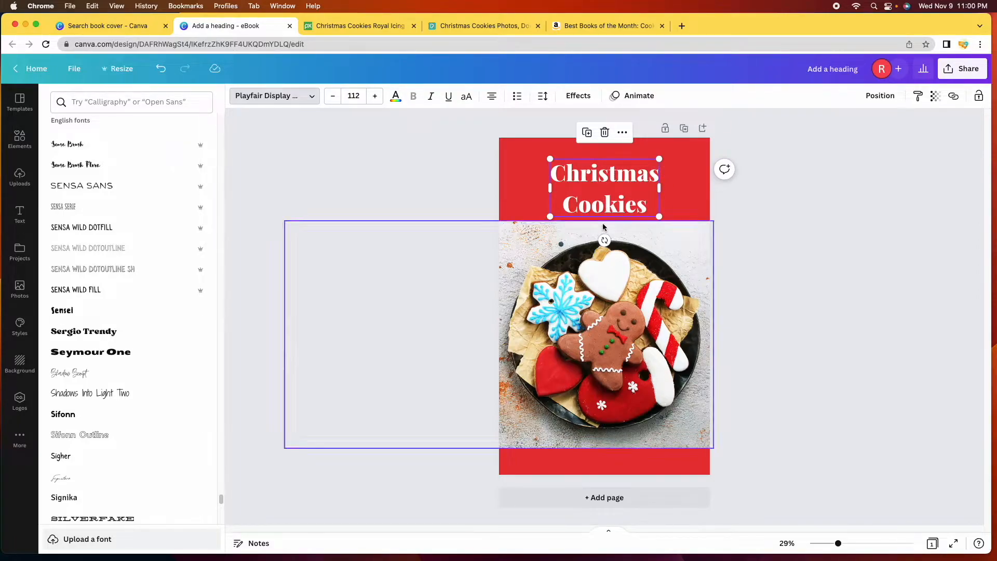
# Step: Set the title's line spacing to 0.98 and place it centered at the lower edge of the red band
pyautogui.moveTo(842, 546); pyautogui.dragTo(838, 545)
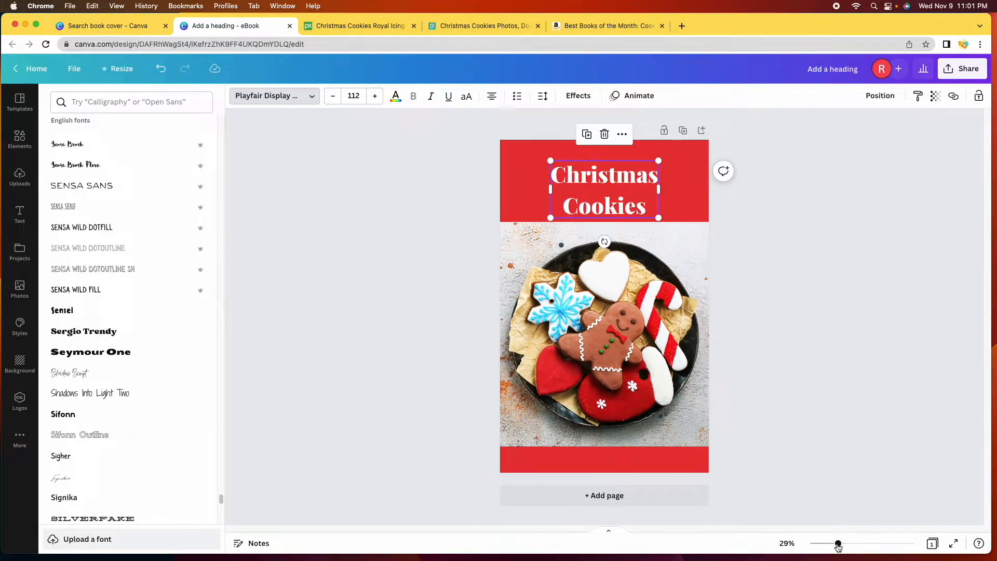
pyautogui.moveTo(839, 544); pyautogui.dragTo(852, 547)
pyautogui.scroll(3, 847, 425)
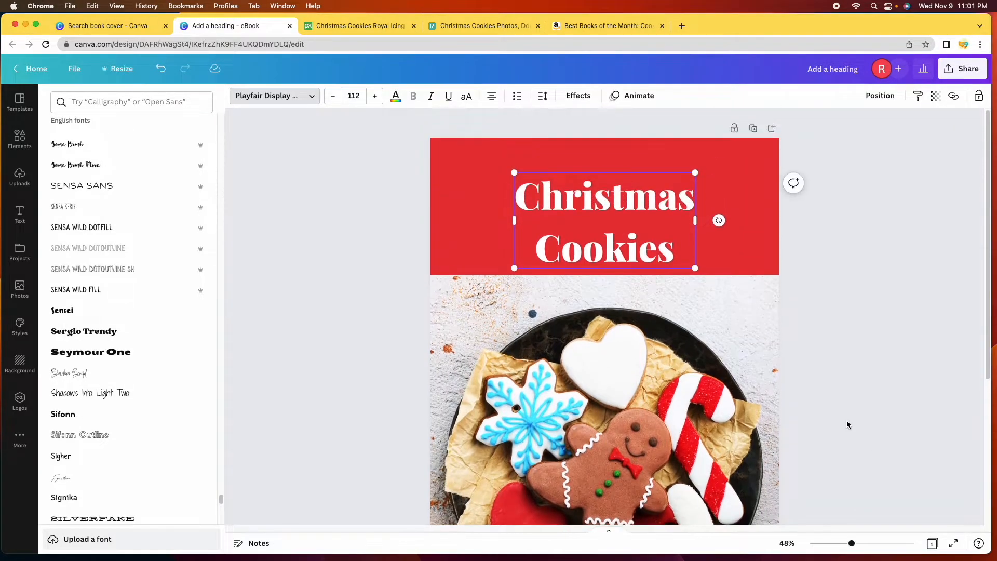
pyautogui.click(546, 99)
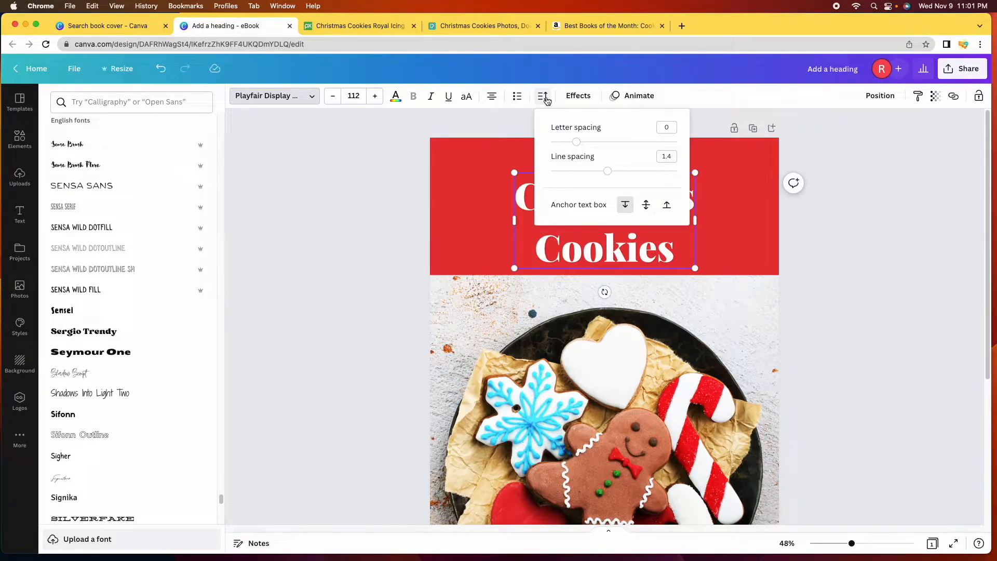
pyautogui.click(496, 123)
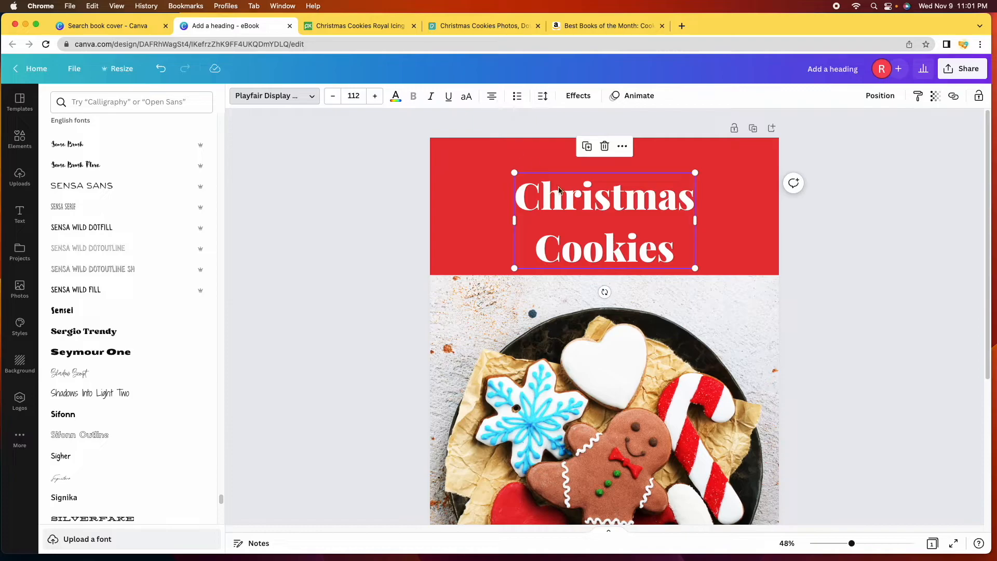
pyautogui.moveTo(606, 212); pyautogui.dragTo(517, 216)
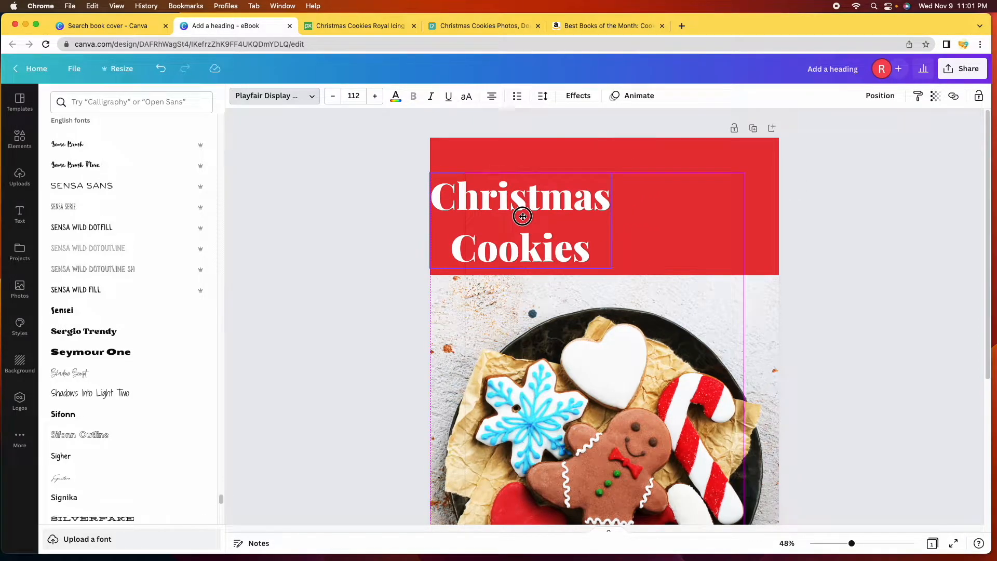
pyautogui.click(543, 98)
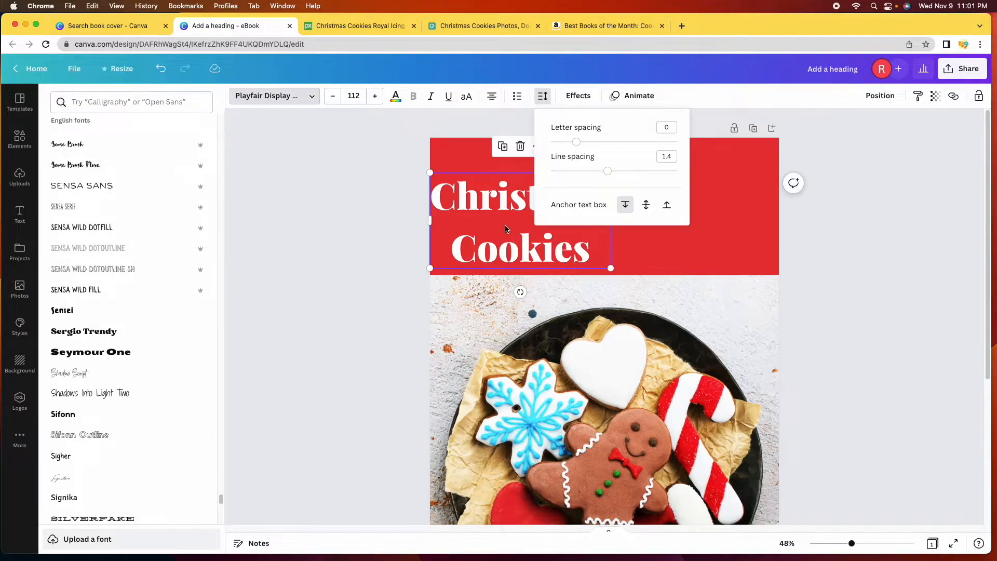
pyautogui.moveTo(608, 171); pyautogui.dragTo(582, 179)
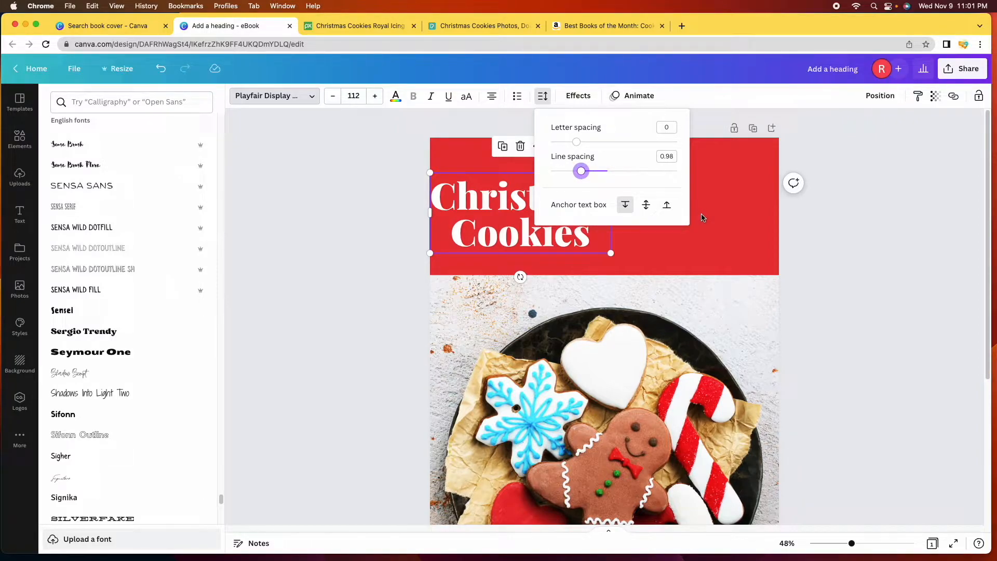
pyautogui.press('Escape')
pyautogui.click(745, 223)
pyautogui.moveTo(529, 212); pyautogui.dragTo(614, 234)
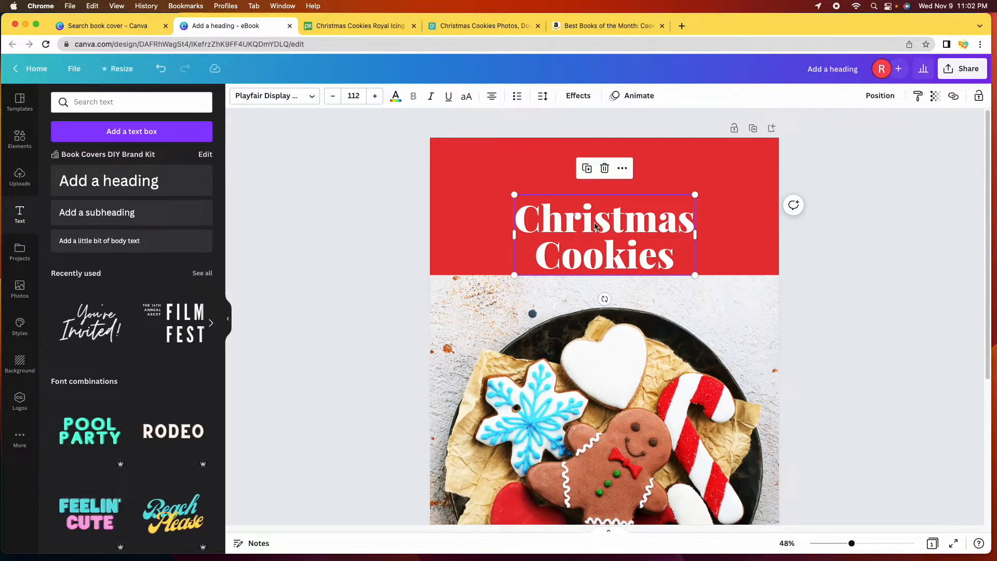
# Step: Try the other text alignments on the title and return it to centered
pyautogui.click(492, 97)
pyautogui.click(494, 101)
pyautogui.click(493, 101)
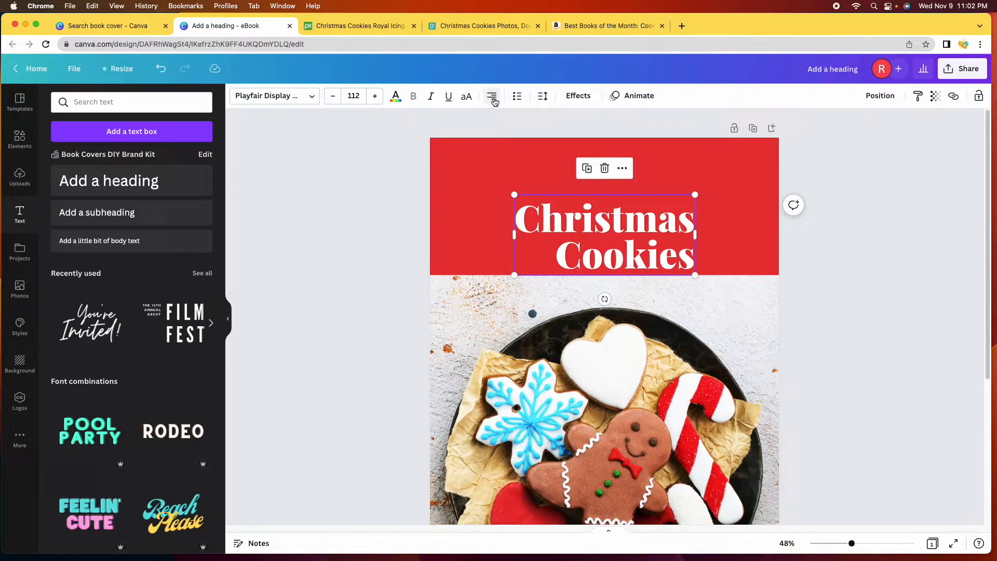
pyautogui.click(494, 102)
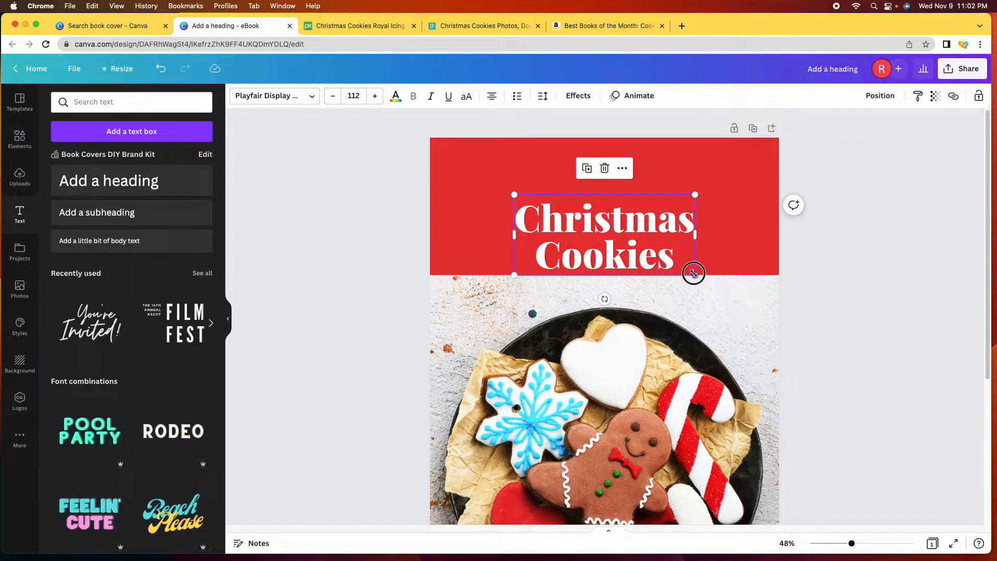
# Step: Enlarge the title to font size 142 and center it in the red band directly above the photo
pyautogui.moveTo(695, 274); pyautogui.dragTo(749, 285)
pyautogui.moveTo(664, 251); pyautogui.dragTo(633, 229)
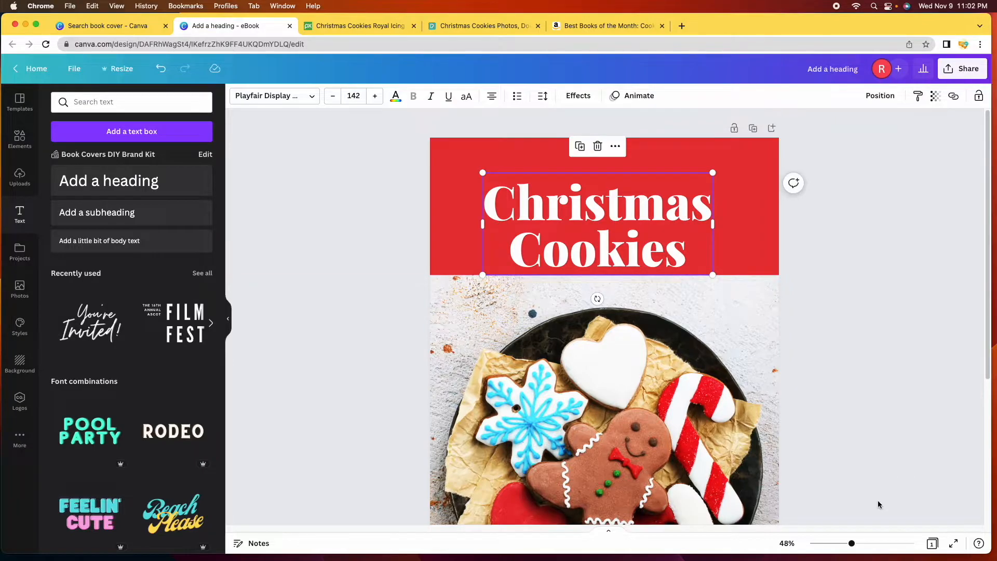
pyautogui.moveTo(853, 544); pyautogui.dragTo(839, 545)
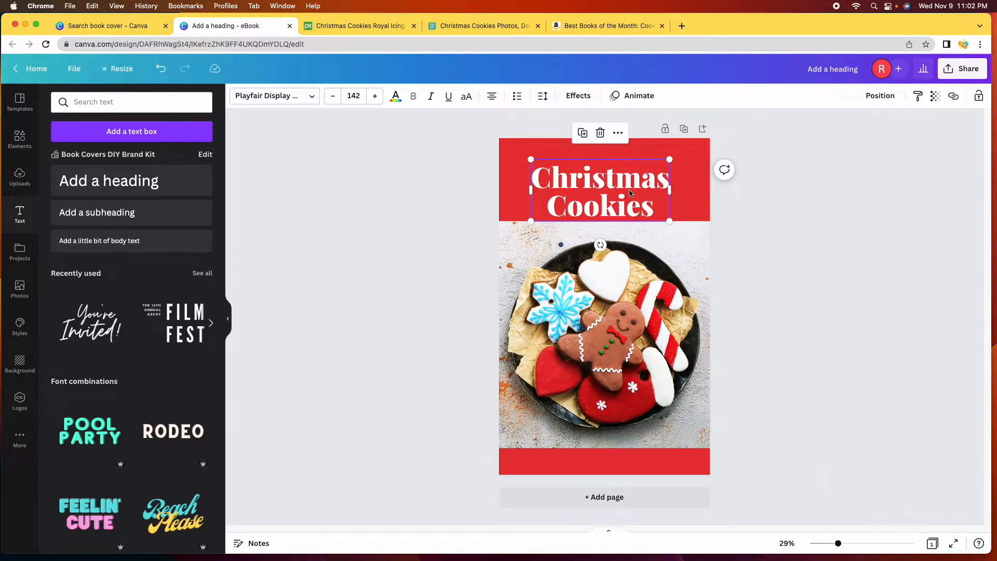
pyautogui.moveTo(621, 200); pyautogui.dragTo(625, 199)
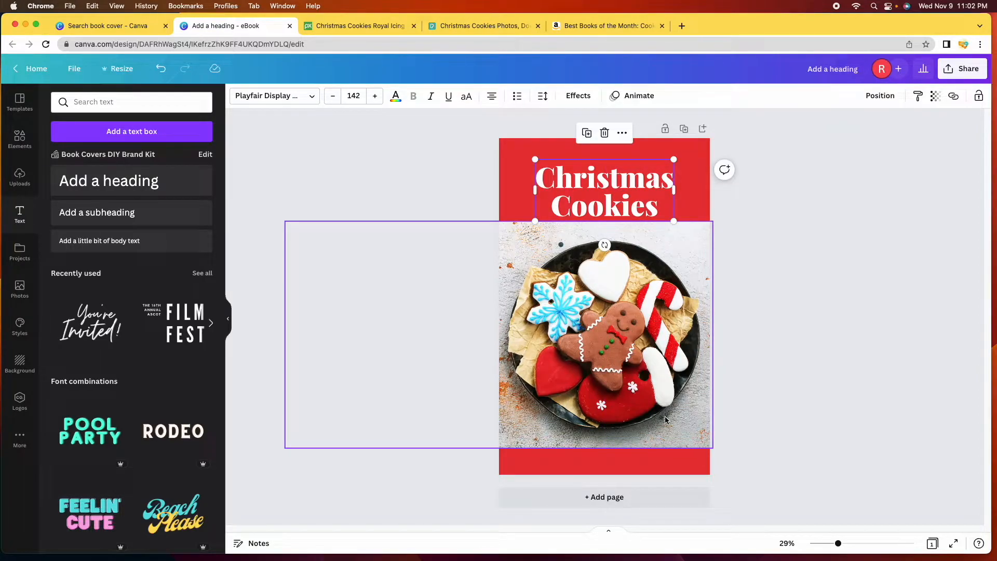
# Step: Scale the cookie photo down slightly and lower it, moving the title down to sit directly above it
pyautogui.click(665, 416)
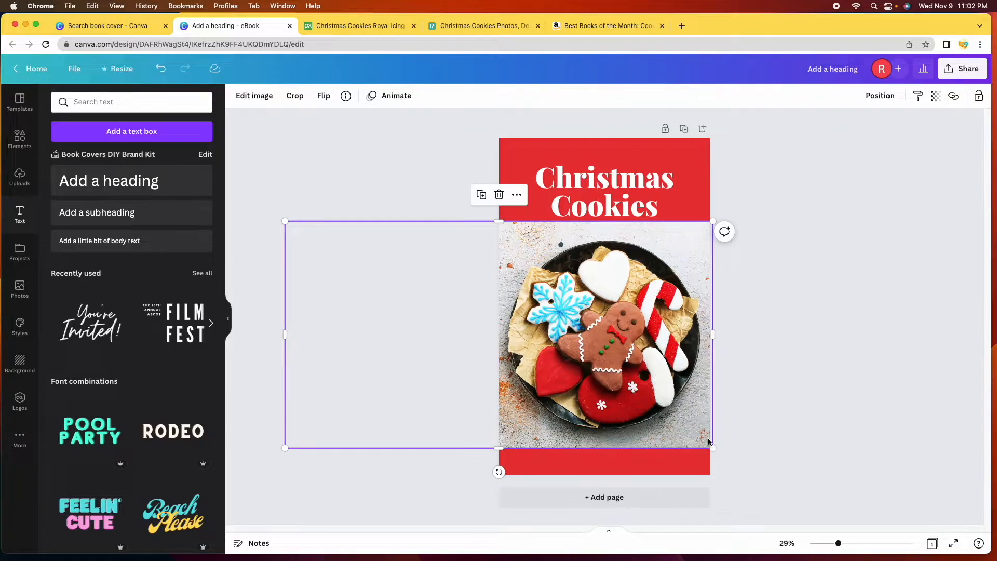
pyautogui.moveTo(713, 449); pyautogui.dragTo(687, 429)
pyautogui.moveTo(608, 210); pyautogui.dragTo(611, 237)
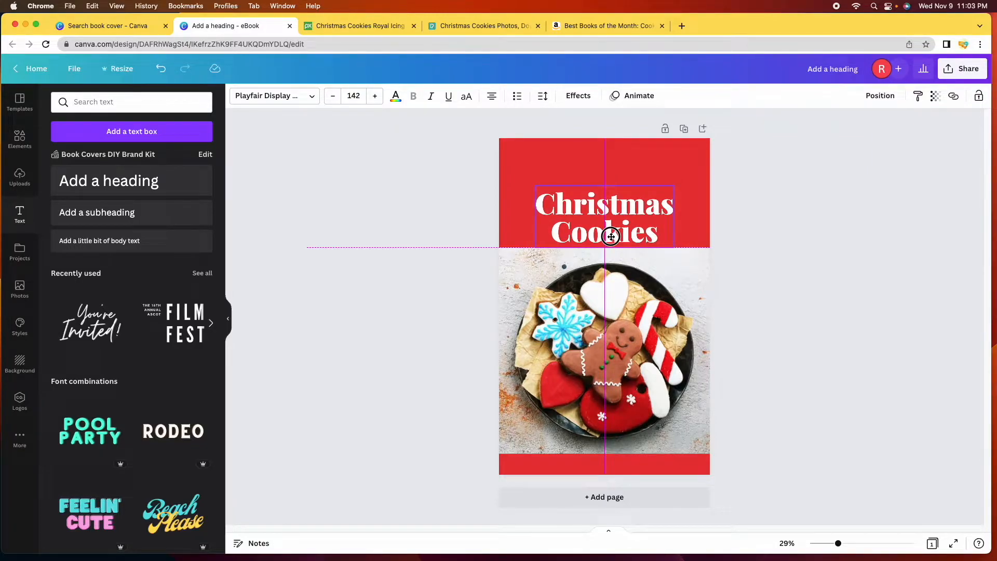
# Step: Shift the title off-center and realign it to the horizontal center of the page
pyautogui.moveTo(612, 236); pyautogui.dragTo(594, 237)
pyautogui.click(822, 294)
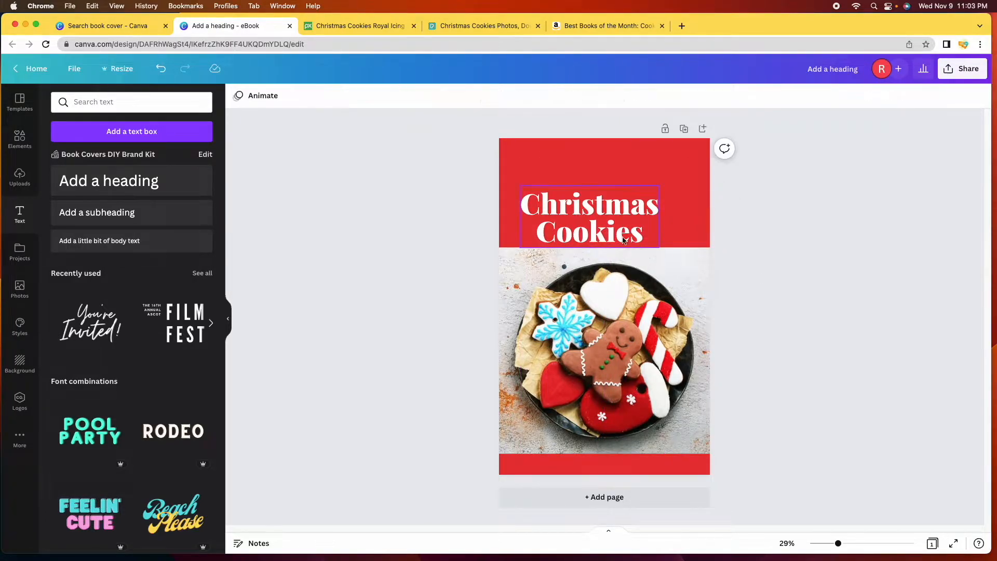
pyautogui.click(574, 224)
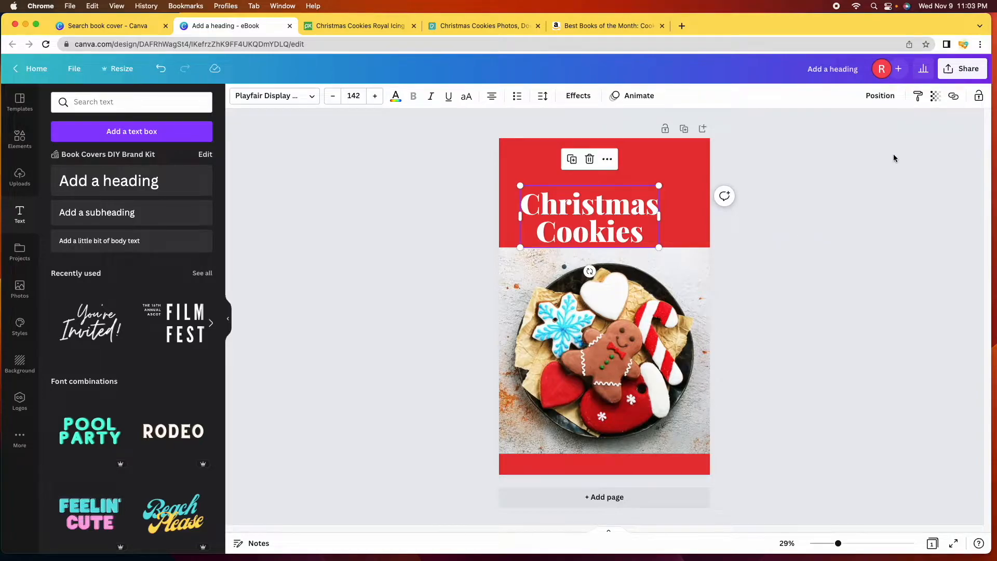
pyautogui.click(889, 100)
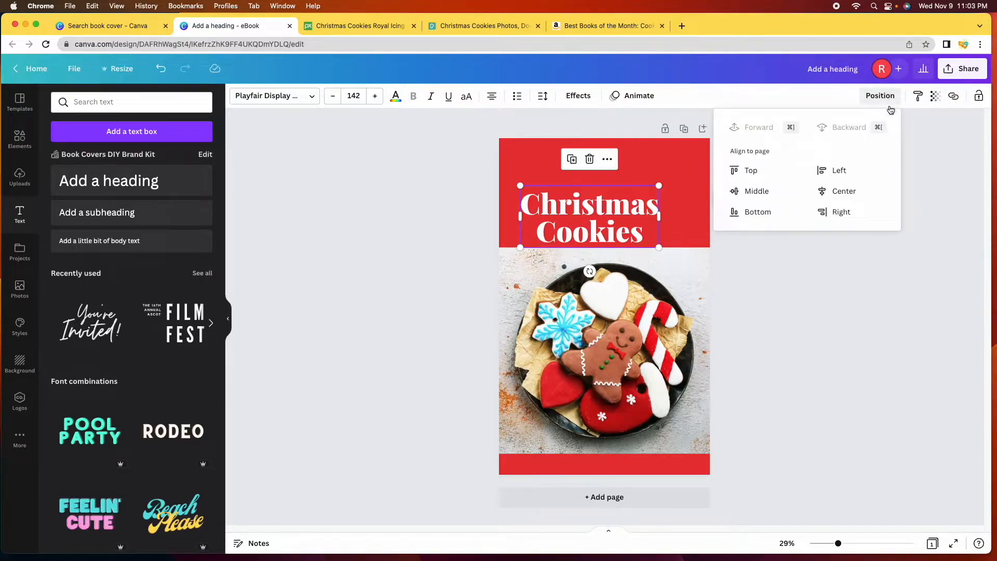
pyautogui.click(839, 193)
pyautogui.click(802, 304)
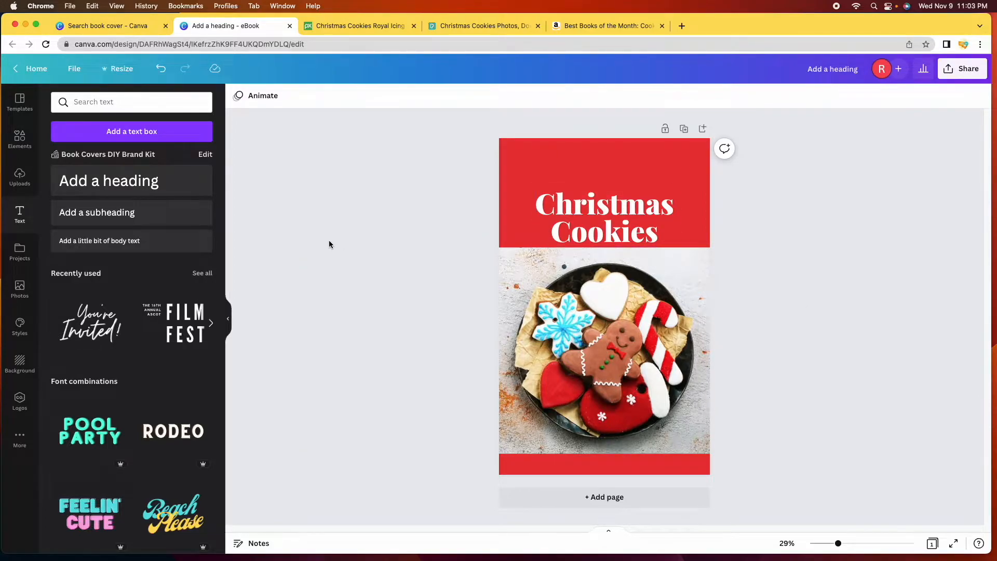
# Step: Add a subheading above the title in the red band and color its text white
pyautogui.click(126, 217)
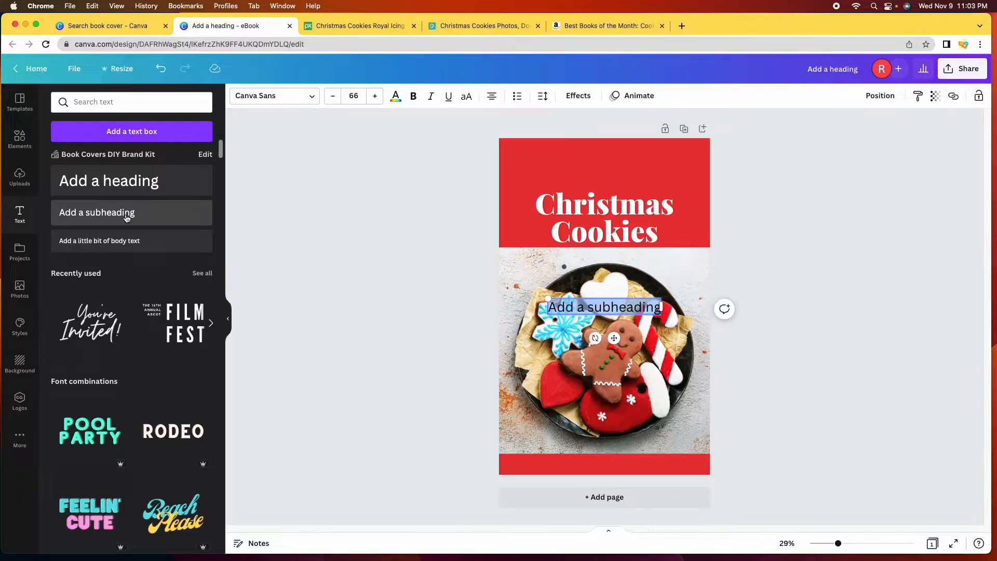
pyautogui.click(797, 404)
pyautogui.moveTo(625, 309); pyautogui.dragTo(626, 180)
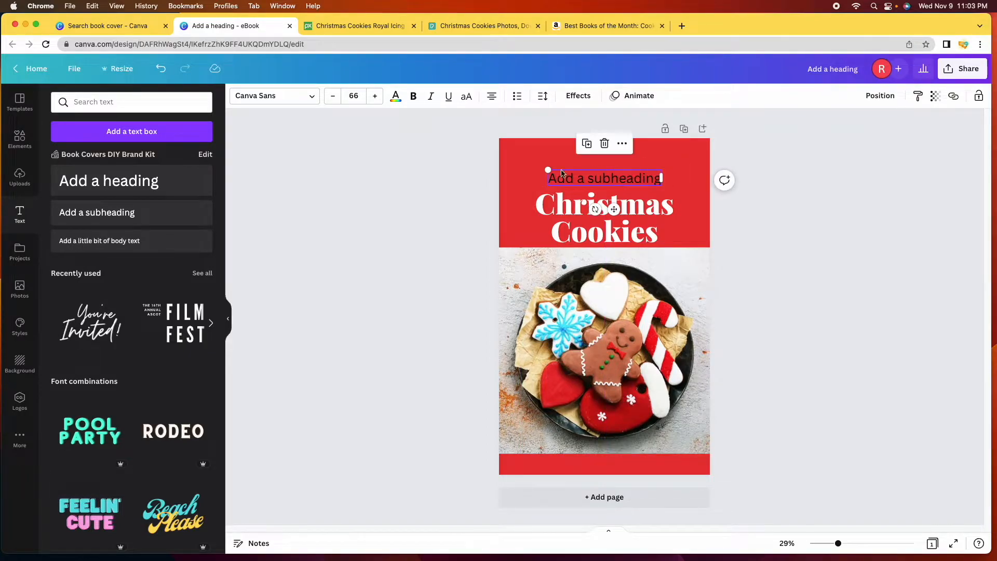
pyautogui.click(395, 95)
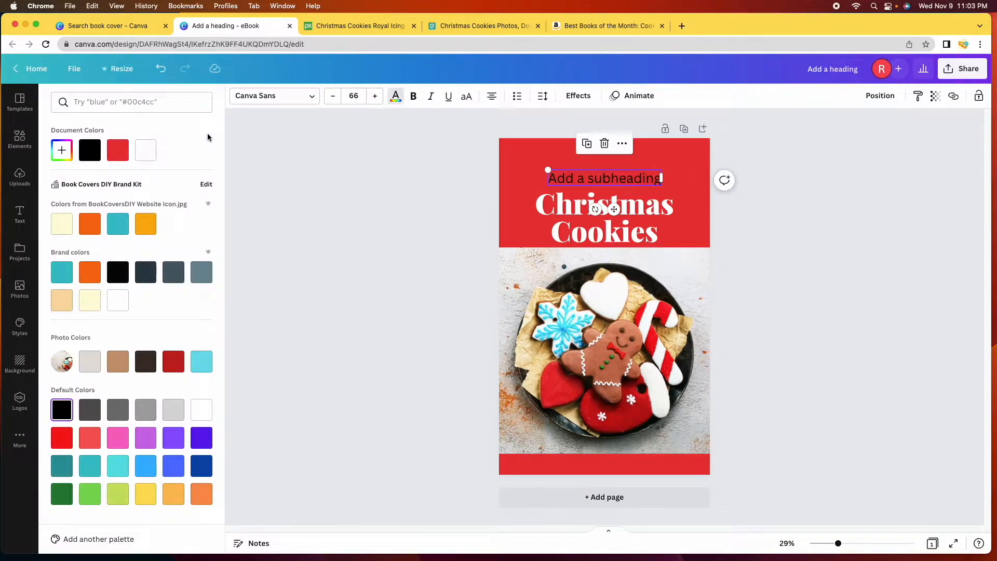
pyautogui.click(202, 418)
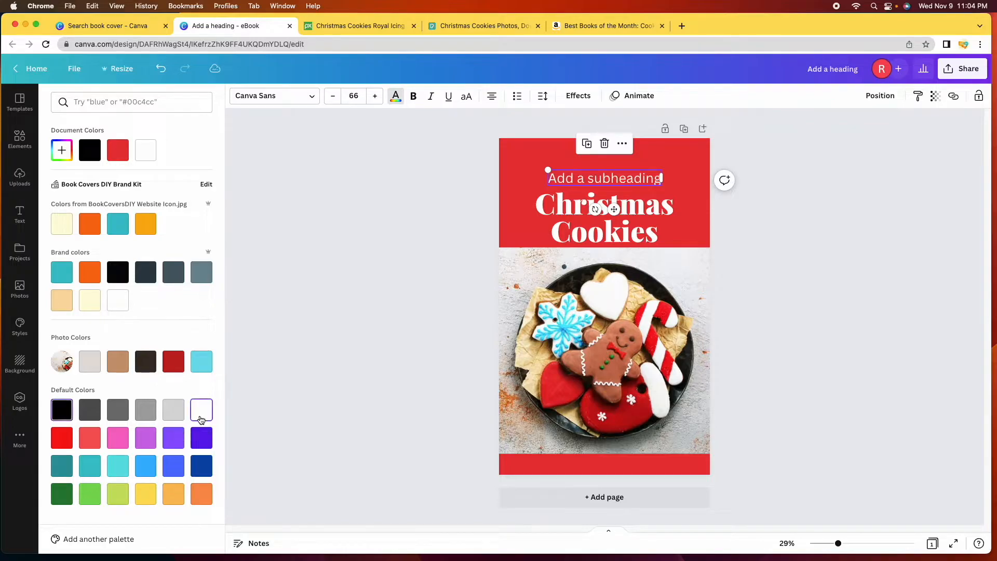
# Step: Replace the subheading text with "25 DAYS" and enlarge it to font size 110
pyautogui.write('25')
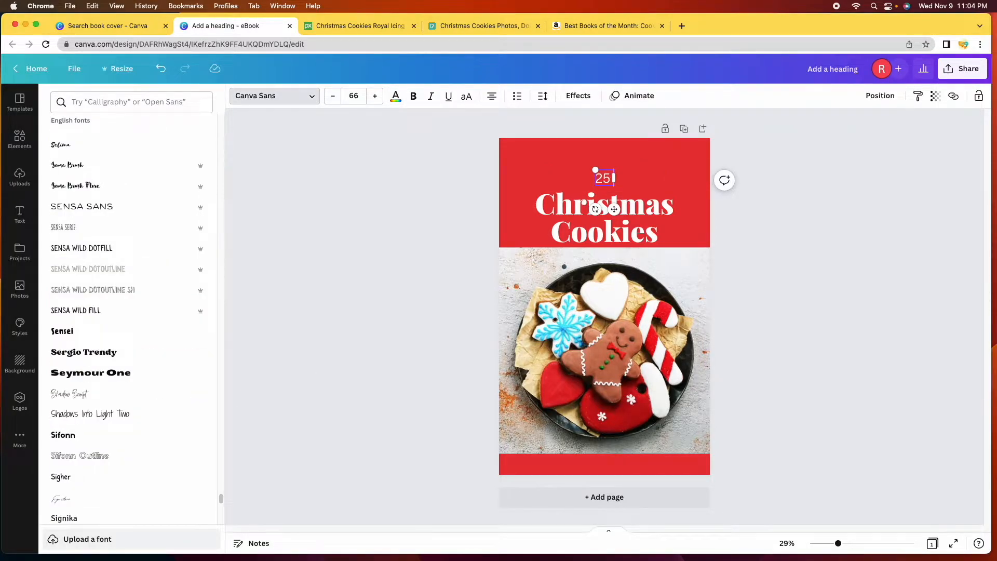
pyautogui.write(' DAYS')
pyautogui.click(767, 299)
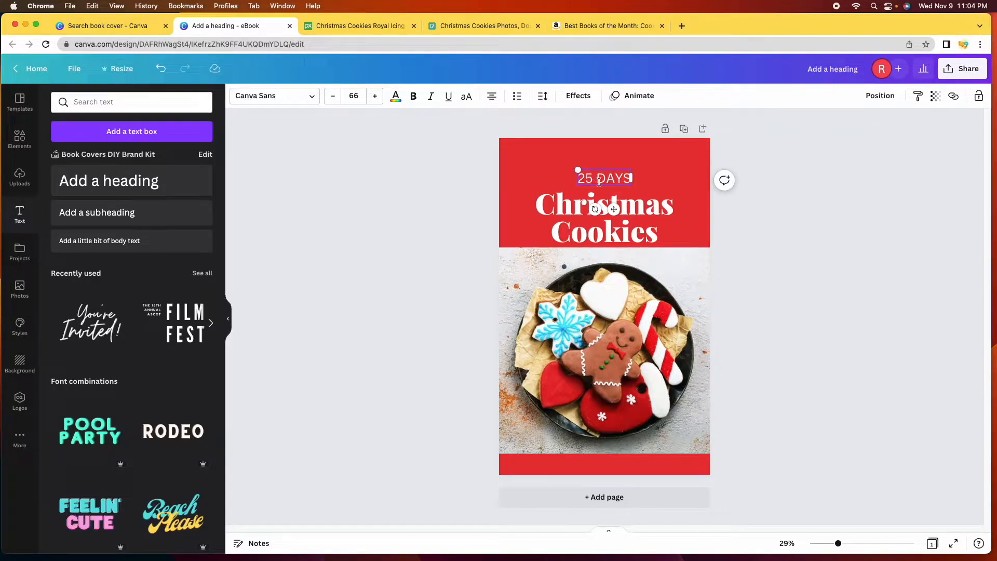
pyautogui.moveTo(577, 170); pyautogui.dragTo(544, 155)
# Step: Try fonts such as Advetime on the subheading, then set it as "25 Days" in Railey at size 137
pyautogui.click(311, 95)
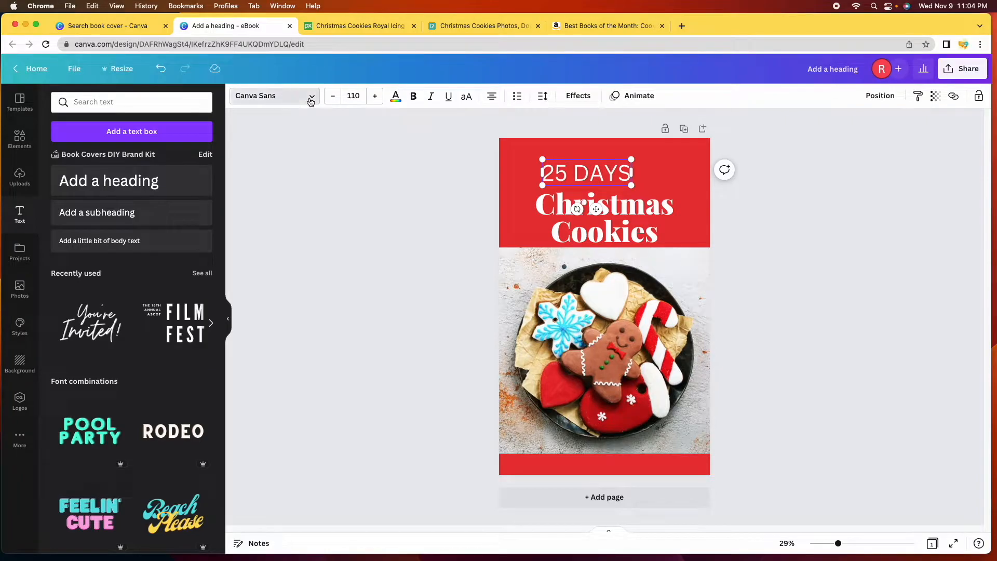
pyautogui.moveTo(223, 504); pyautogui.dragTo(232, 115)
pyautogui.scroll(-10, 139, 280)
pyautogui.click(129, 267)
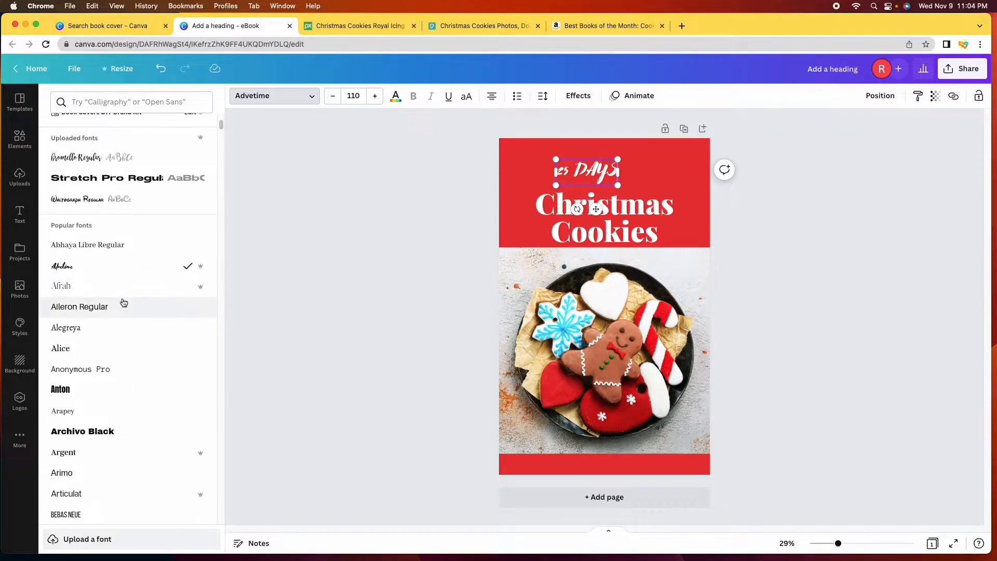
pyautogui.scroll(-5, 124, 303)
pyautogui.click(85, 340)
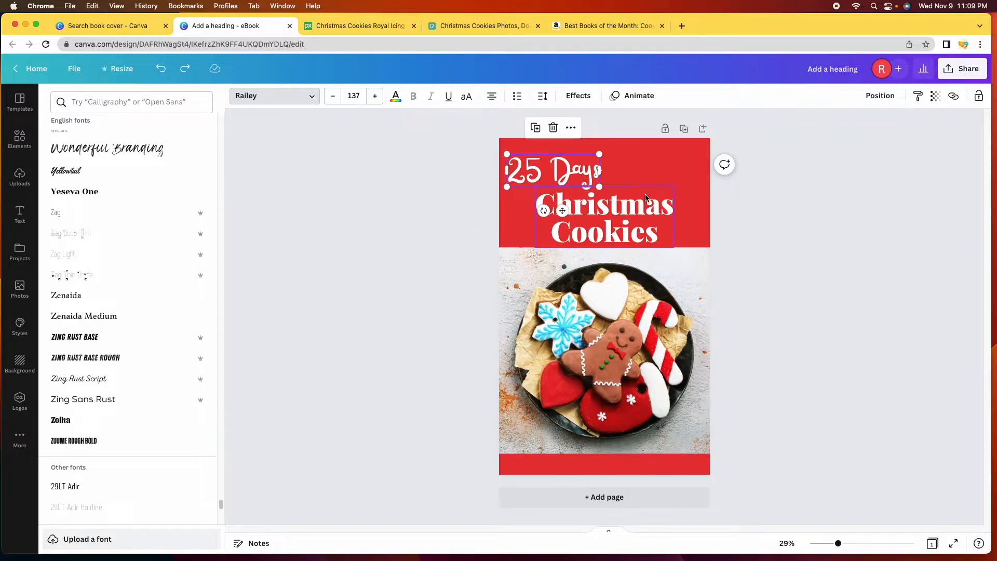
# Step: Centre the "25 Days" text above the title and retype the title in capitals as "CHRISTMAS COOKIES" on two lines
pyautogui.click(538, 174)
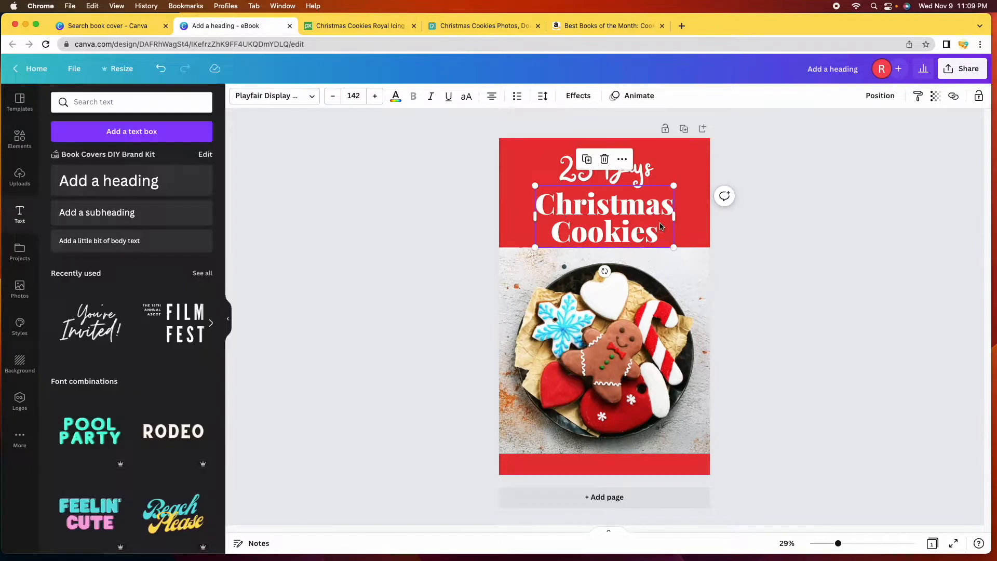
pyautogui.click(660, 225)
pyautogui.moveTo(658, 232); pyautogui.dragTo(578, 225)
pyautogui.press('BackSpace')
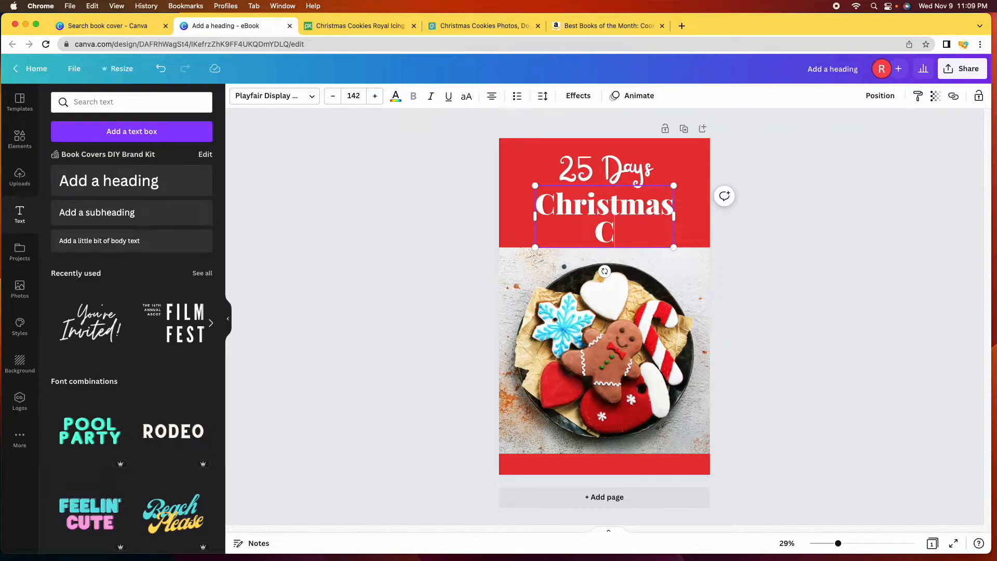
pyautogui.press('BackSpace')
pyautogui.press('BackSpace')
pyautogui.press('BackSpace')
pyautogui.press('BackSpace')
pyautogui.press('BackSpace')
pyautogui.press('BackSpace')
pyautogui.press('BackSpace')
pyautogui.press('BackSpace')
pyautogui.press('BackSpace')
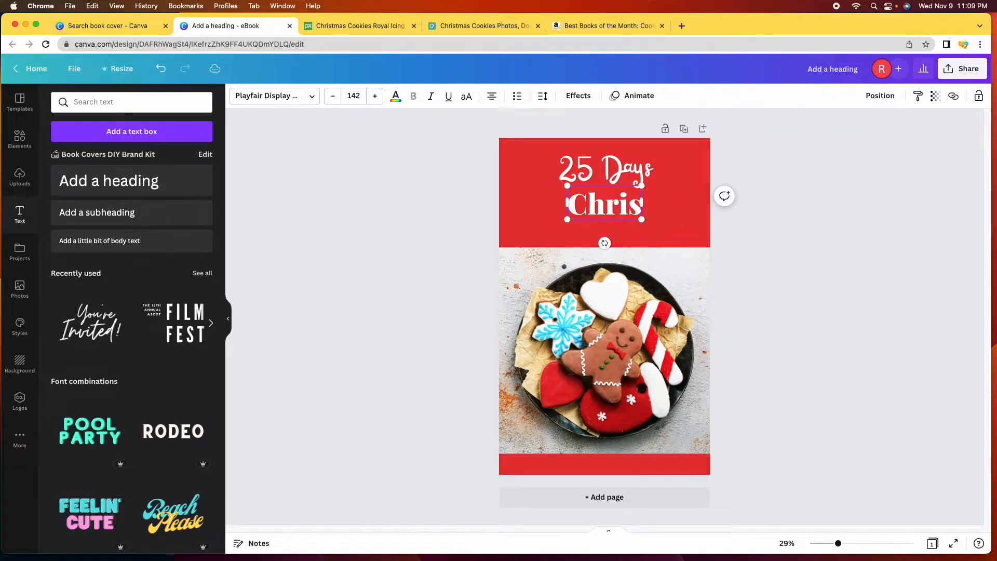
pyautogui.press('BackSpace')
pyautogui.write('HRISTMAS')
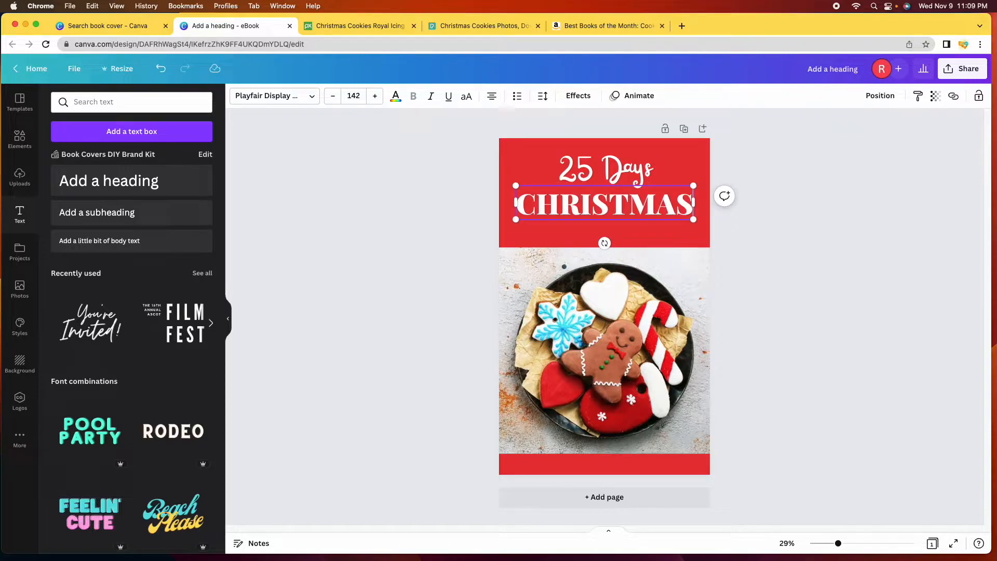
pyautogui.press('Return')
pyautogui.write('COOKIES')
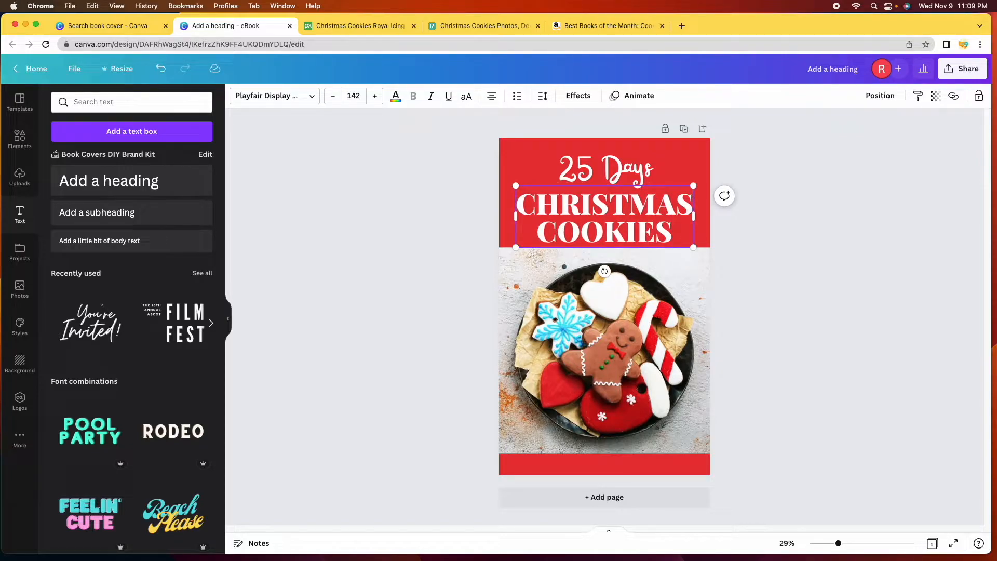
# Step: Scale the "CHRISTMAS COOKIES" title down to font size 134, keeping it centred in the red area above the photo
pyautogui.click(787, 277)
pyautogui.moveTo(623, 217); pyautogui.dragTo(626, 219)
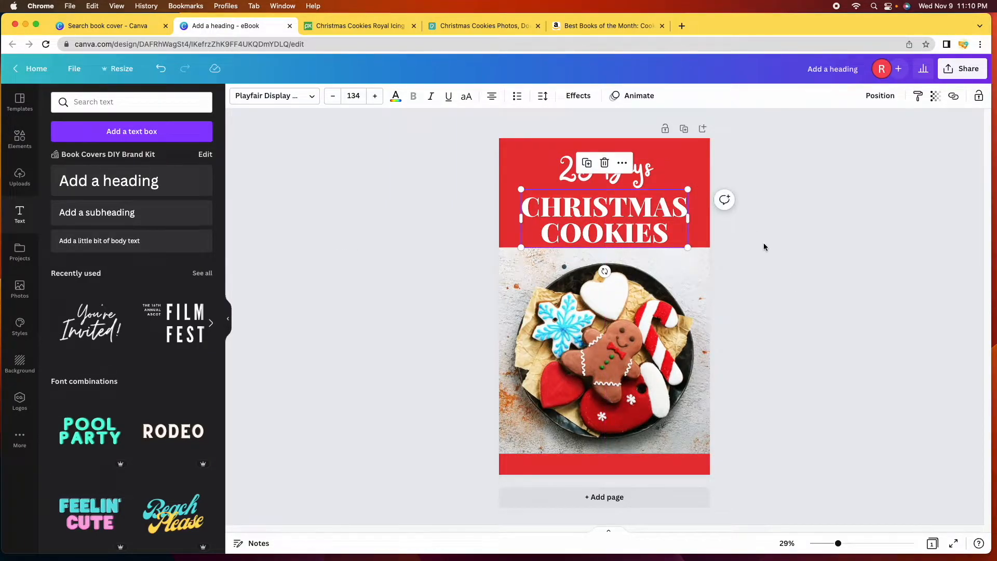
pyautogui.click(766, 250)
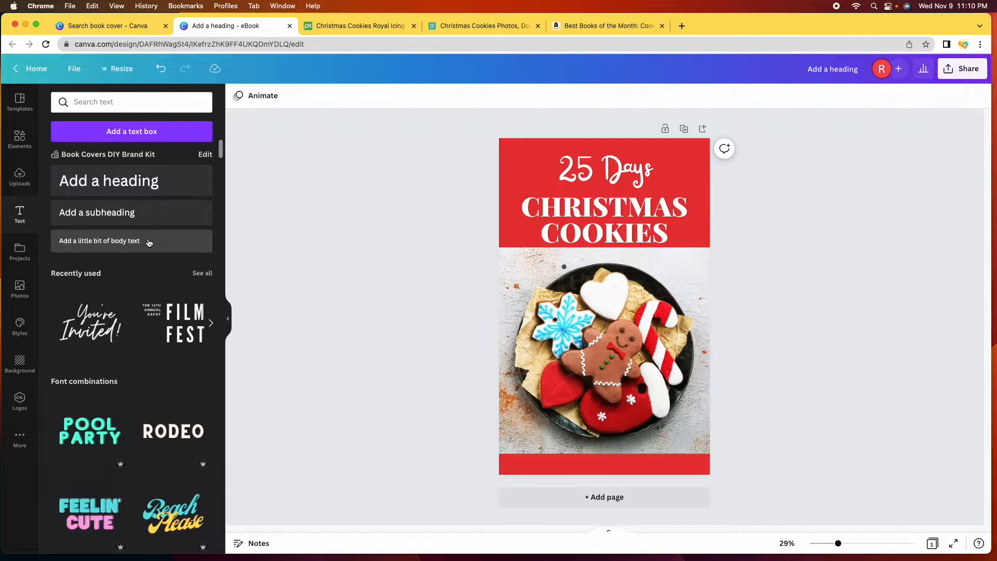
# Step: Add a body text box, place it between "25 Days" and the title, and colour its text white
pyautogui.click(104, 247)
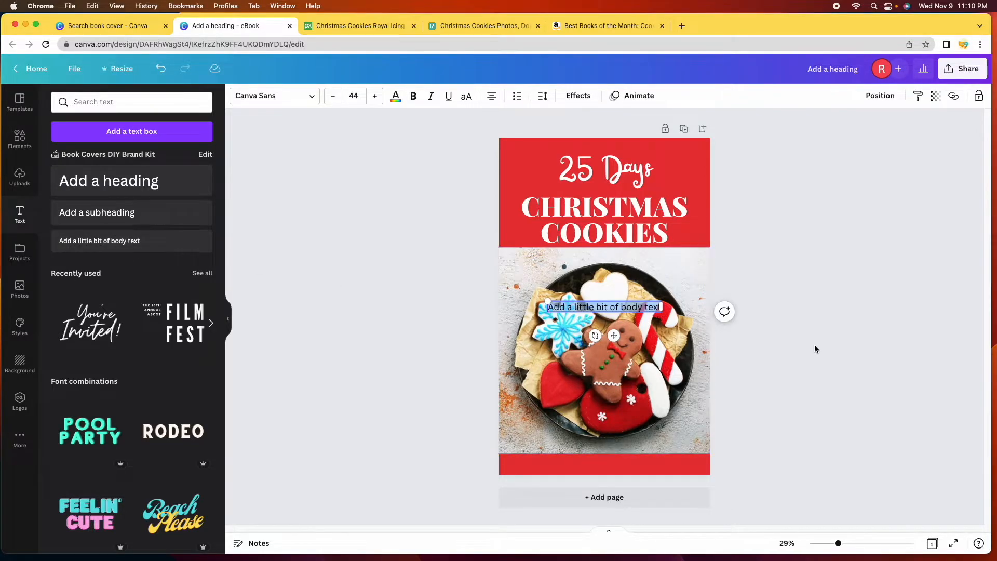
pyautogui.click(721, 338)
pyautogui.moveTo(607, 307); pyautogui.dragTo(609, 190)
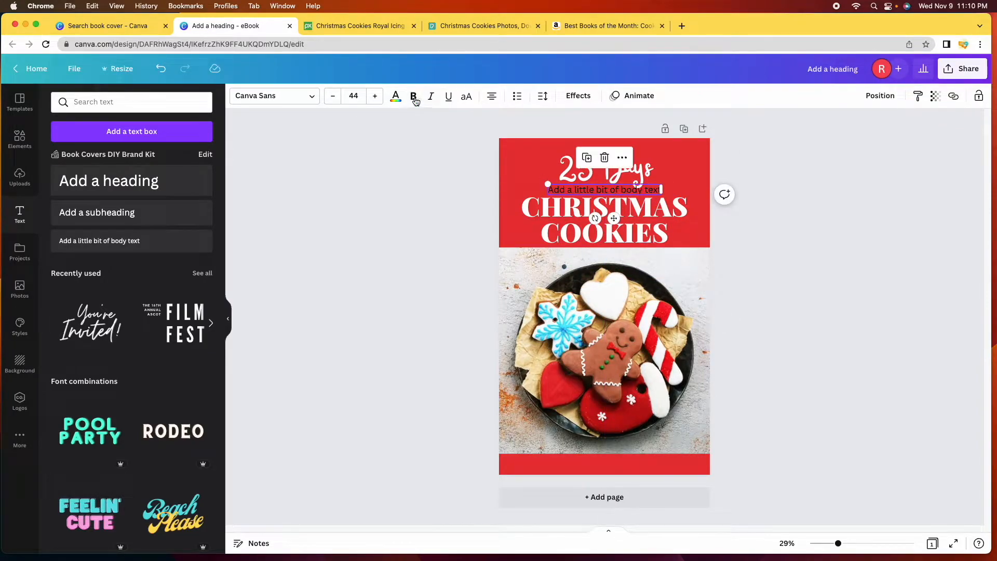
pyautogui.click(396, 97)
pyautogui.click(204, 414)
# Step: Replace the placeholder text in the new white text box with "of"
pyautogui.doubleClick(626, 189)
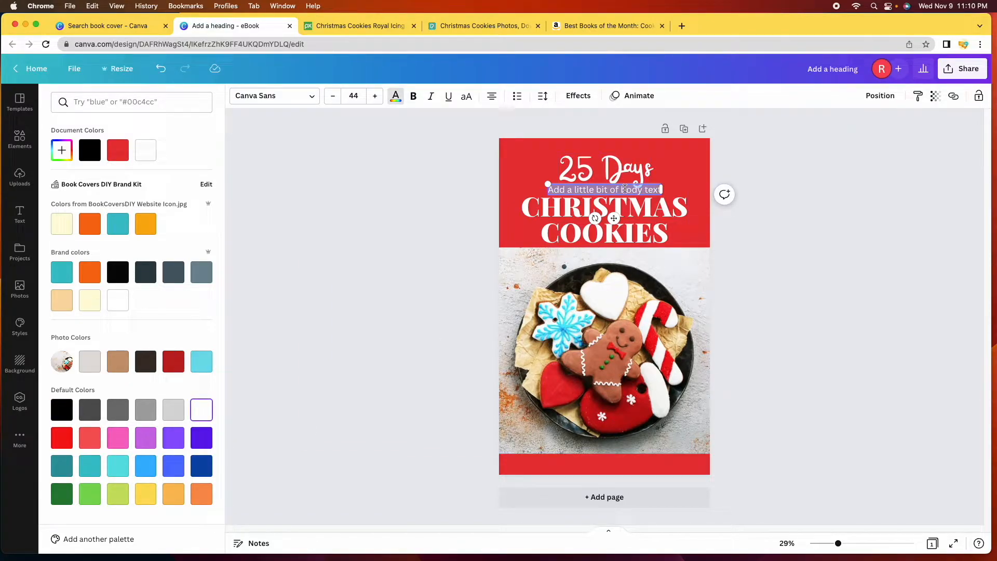
pyautogui.press('BackSpace')
pyautogui.write('of')
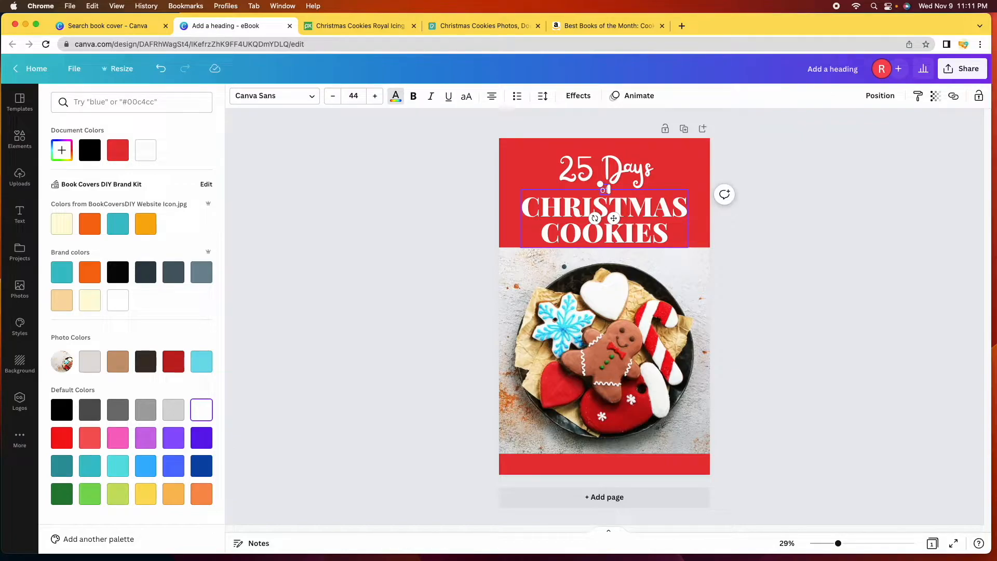
pyautogui.press('Escape')
pyautogui.click(653, 235)
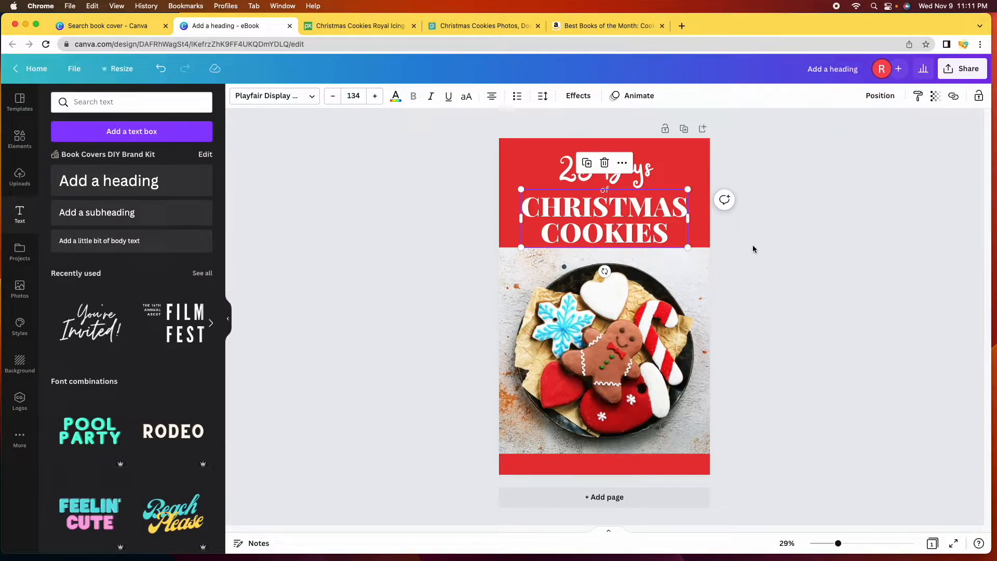
pyautogui.click(795, 266)
# Step: Set the font of the "of" text to Playfair Display Black
pyautogui.click(605, 191)
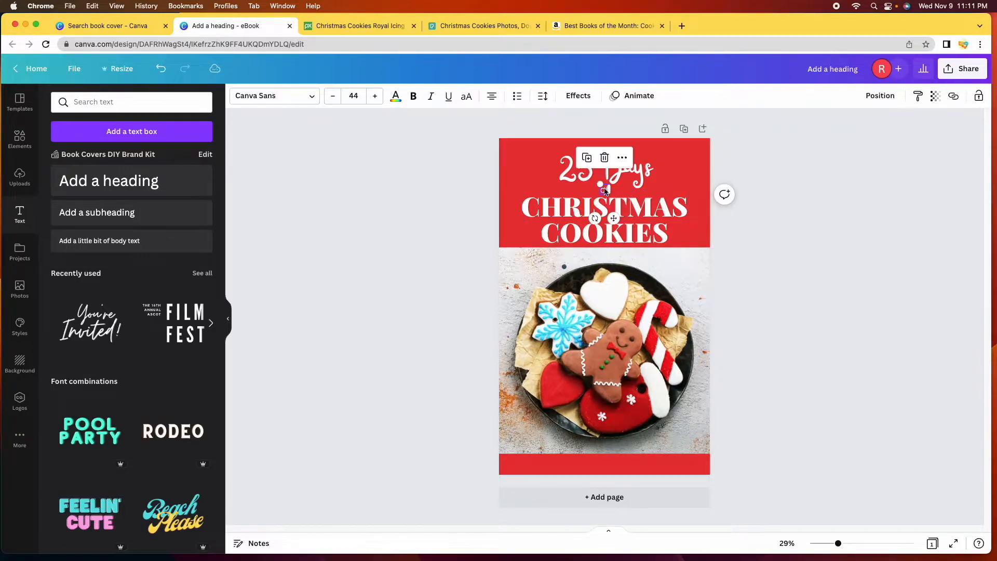
pyautogui.click(311, 96)
pyautogui.scroll(-10, 186, 228)
pyautogui.moveTo(219, 484); pyautogui.dragTo(216, 51)
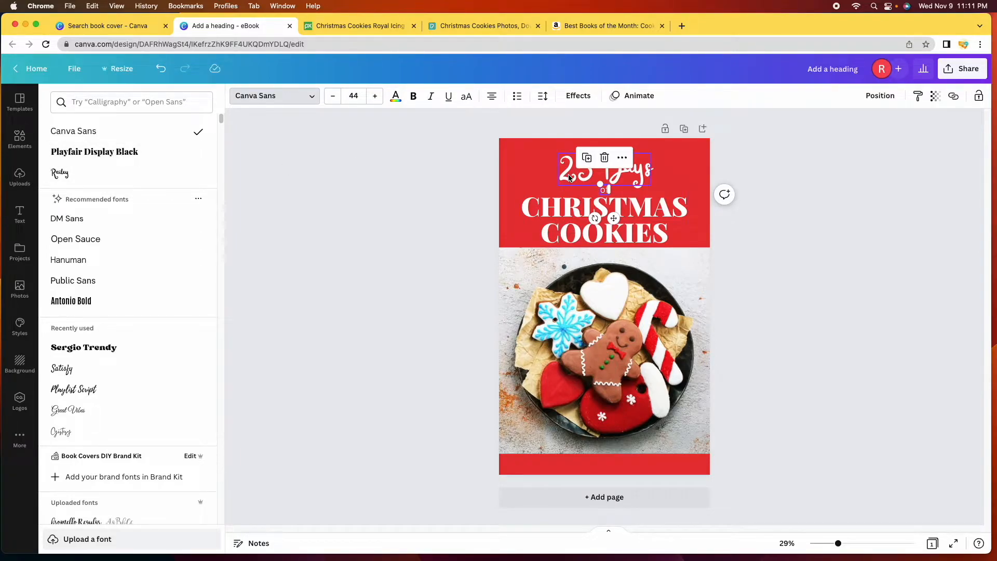
pyautogui.click(114, 153)
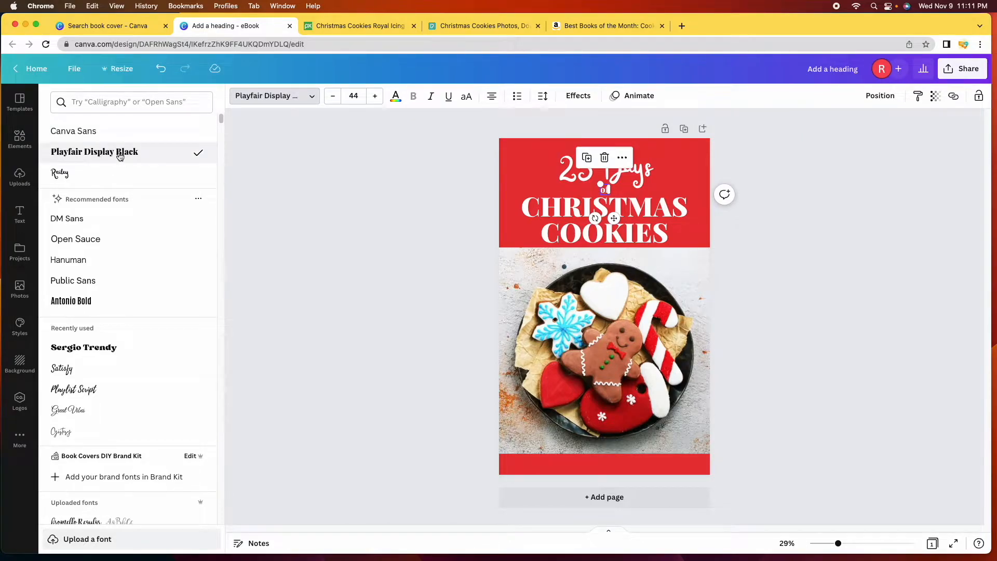
pyautogui.click(767, 286)
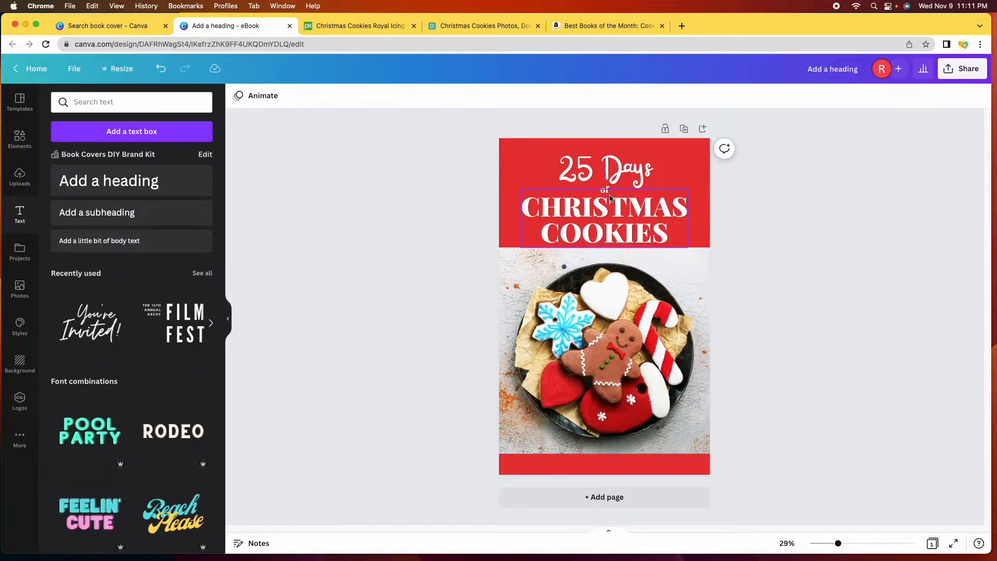
# Step: Enlarge the "of" text slightly and position it between "25 Days" and "CHRISTMAS COOKIES"
pyautogui.click(605, 191)
pyautogui.moveTo(601, 184); pyautogui.dragTo(596, 179)
pyautogui.click(605, 184)
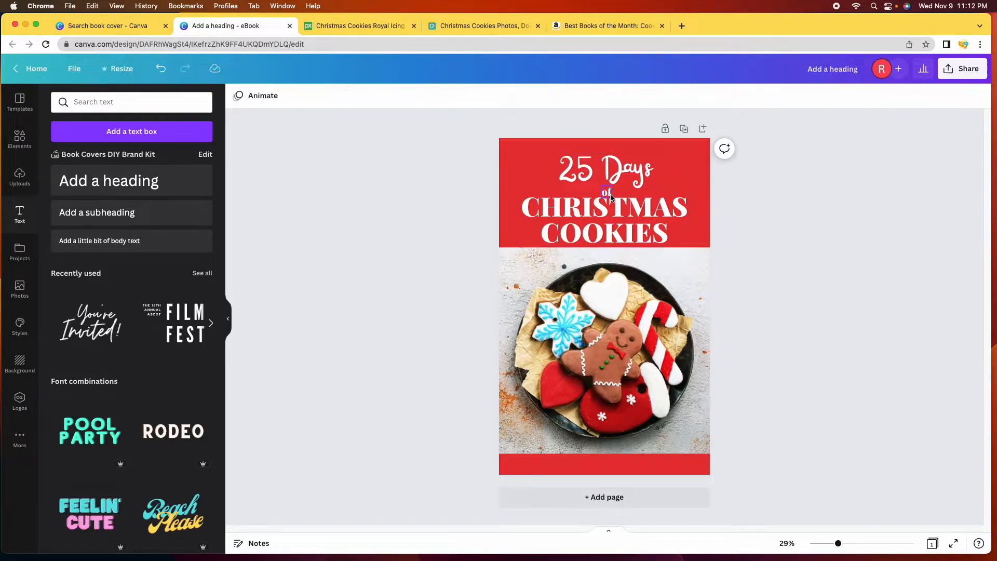
# Step: Tidy up the alignment and spacing of the "25 Days", "of" and "CHRISTMAS COOKIES" text boxes together
pyautogui.click(619, 172)
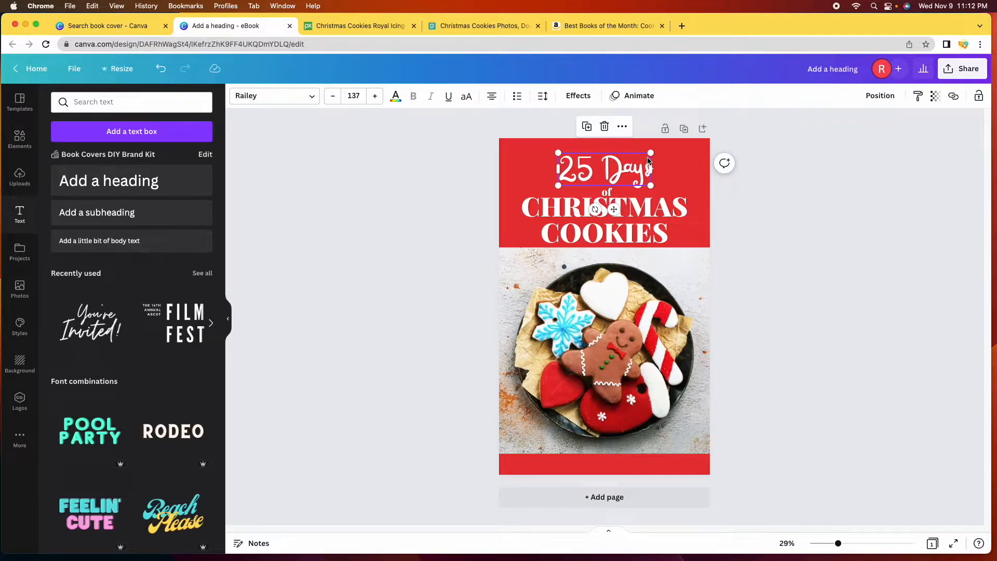
pyautogui.keyDown('shift'); pyautogui.click(604, 193); pyautogui.keyUp('shift')
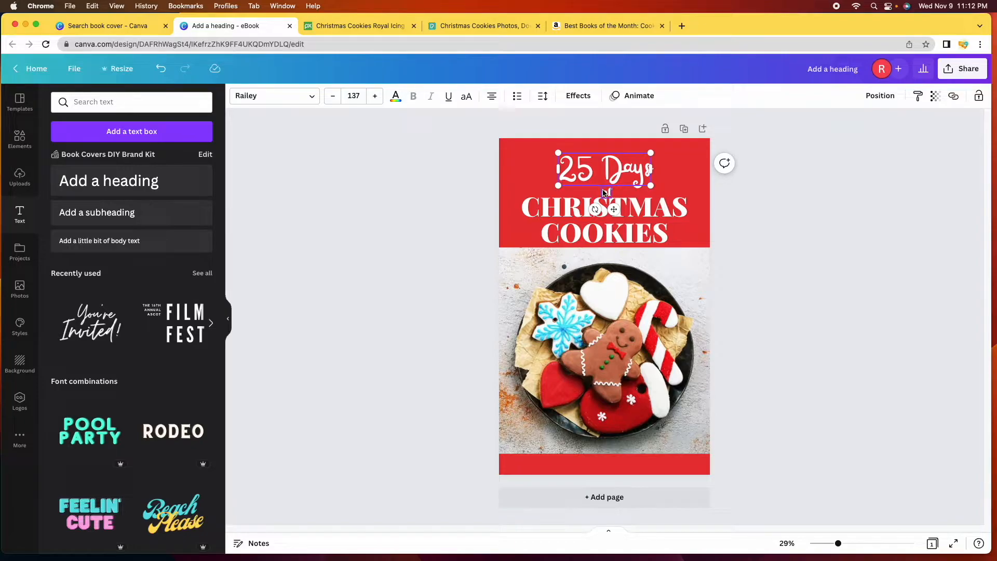
pyautogui.keyDown('shift'); pyautogui.click(603, 192); pyautogui.keyUp('shift')
pyautogui.keyDown('shift'); pyautogui.click(569, 215); pyautogui.keyUp('shift')
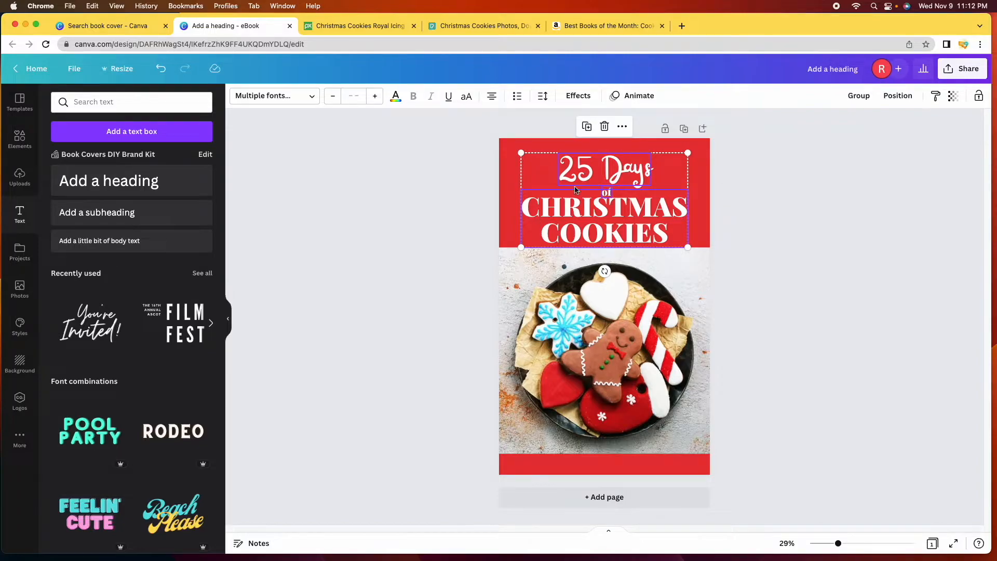
pyautogui.click(899, 96)
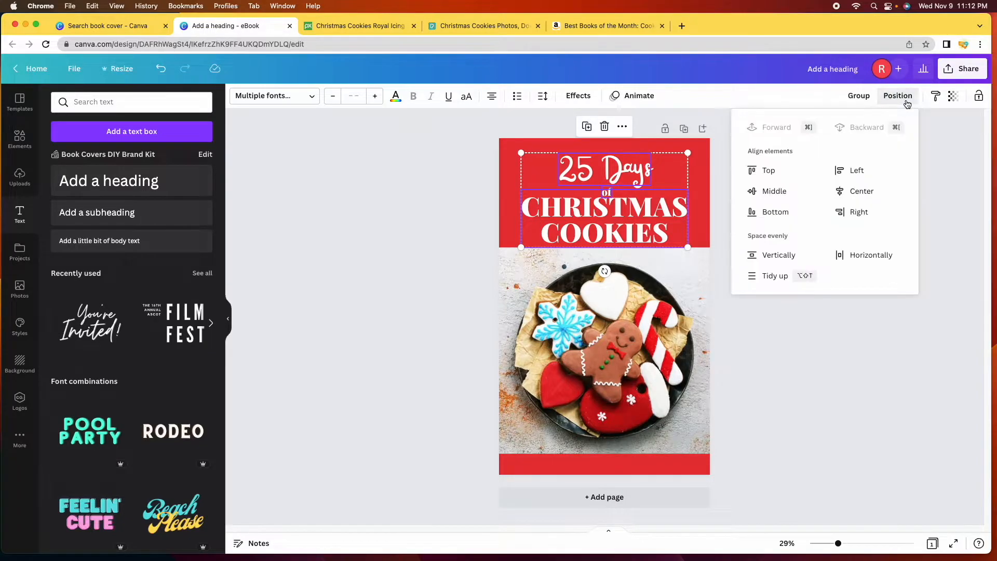
pyautogui.click(769, 277)
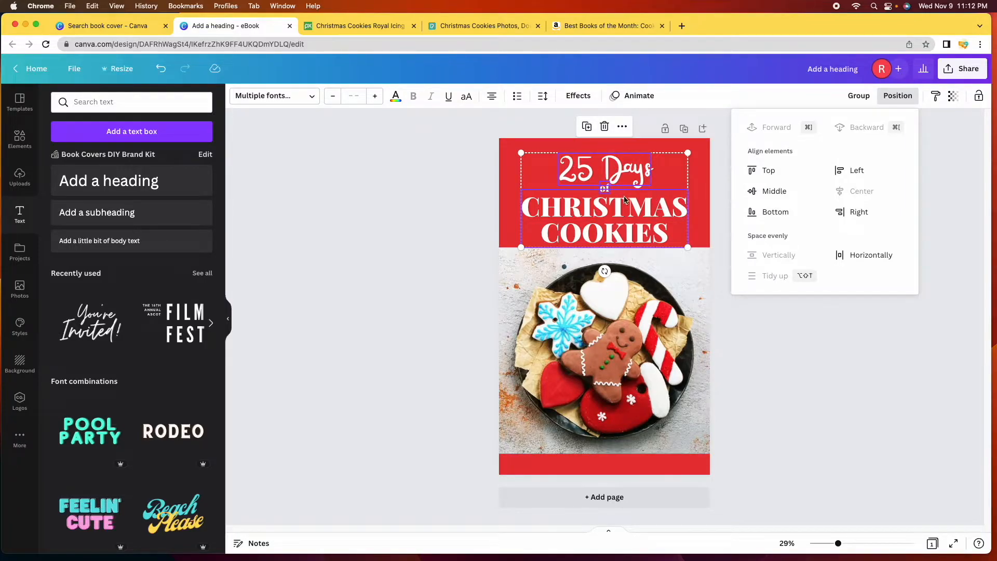
pyautogui.click(724, 275)
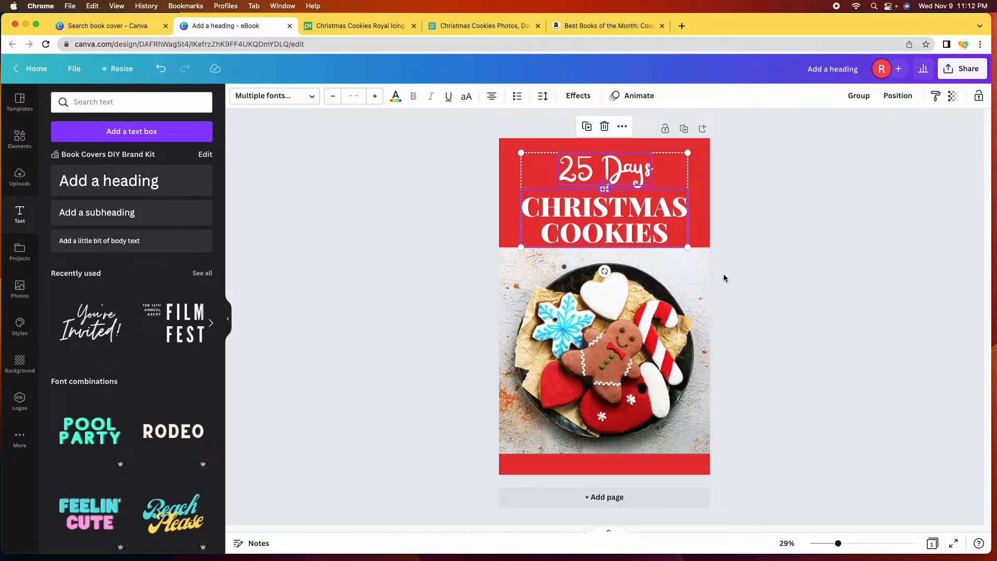
pyautogui.click(724, 275)
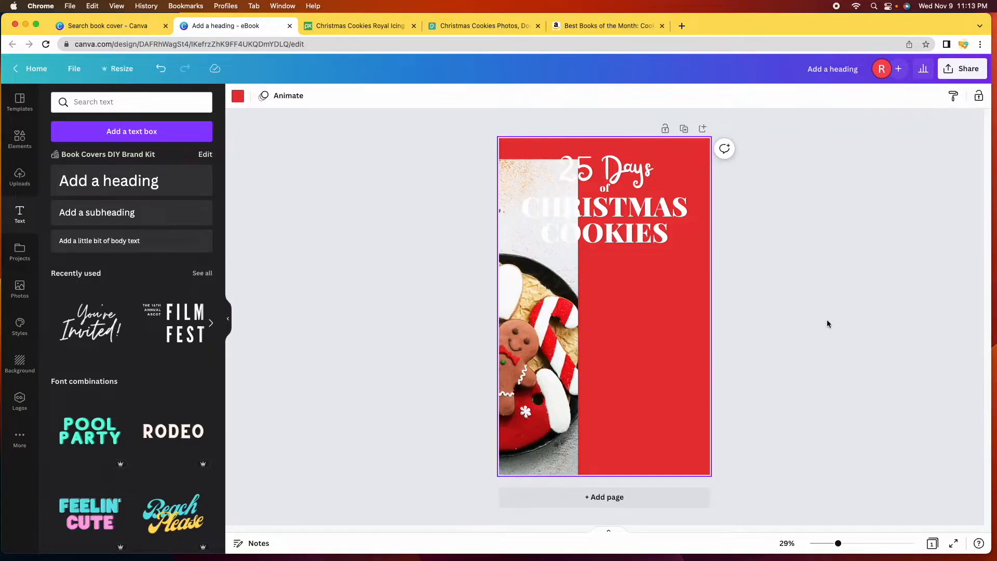
# Step: Move and enlarge the cookie photo until it covers the whole page, with the plate centred below the title
pyautogui.moveTo(546, 323); pyautogui.dragTo(665, 321)
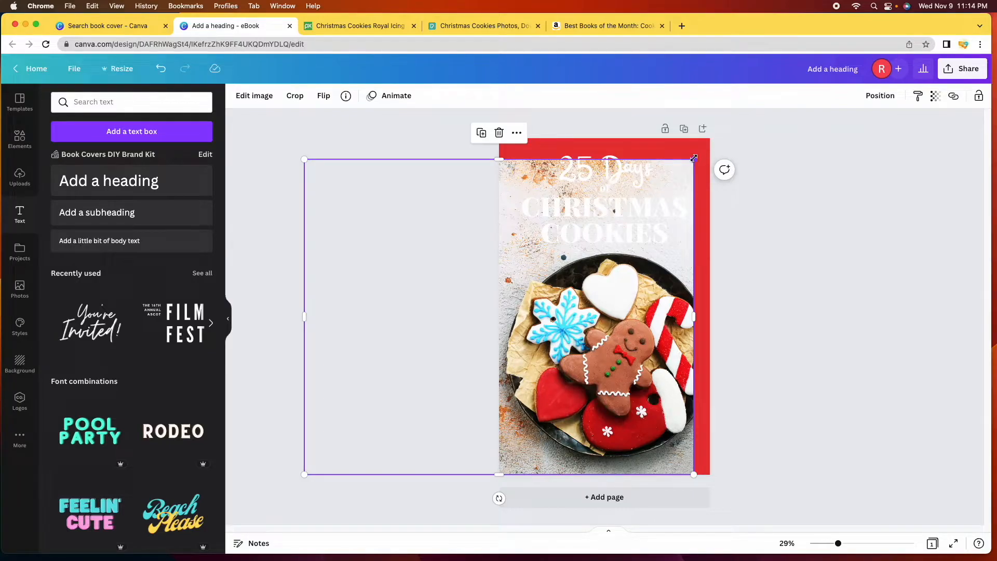
pyautogui.moveTo(694, 160); pyautogui.dragTo(719, 137)
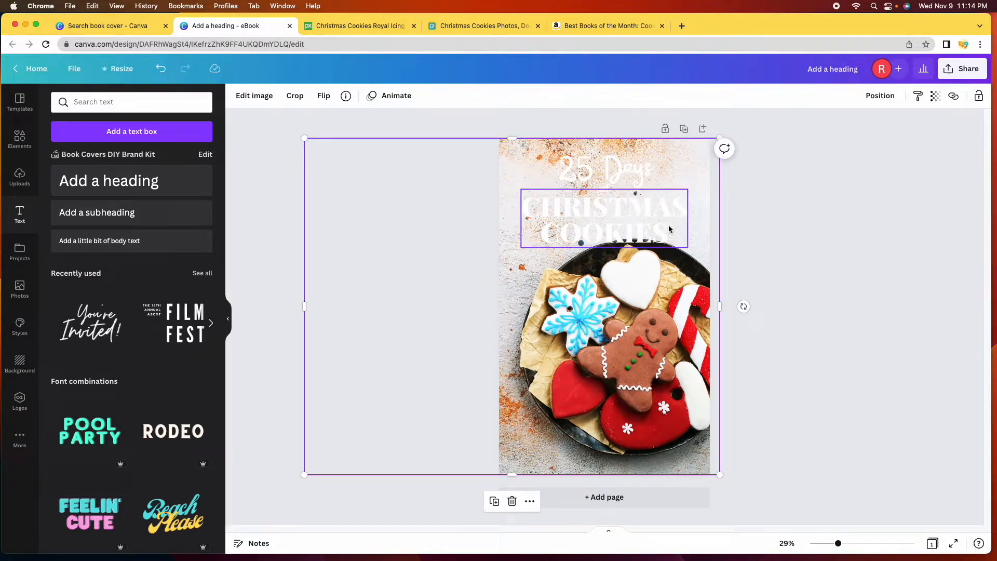
pyautogui.moveTo(650, 302); pyautogui.dragTo(639, 296)
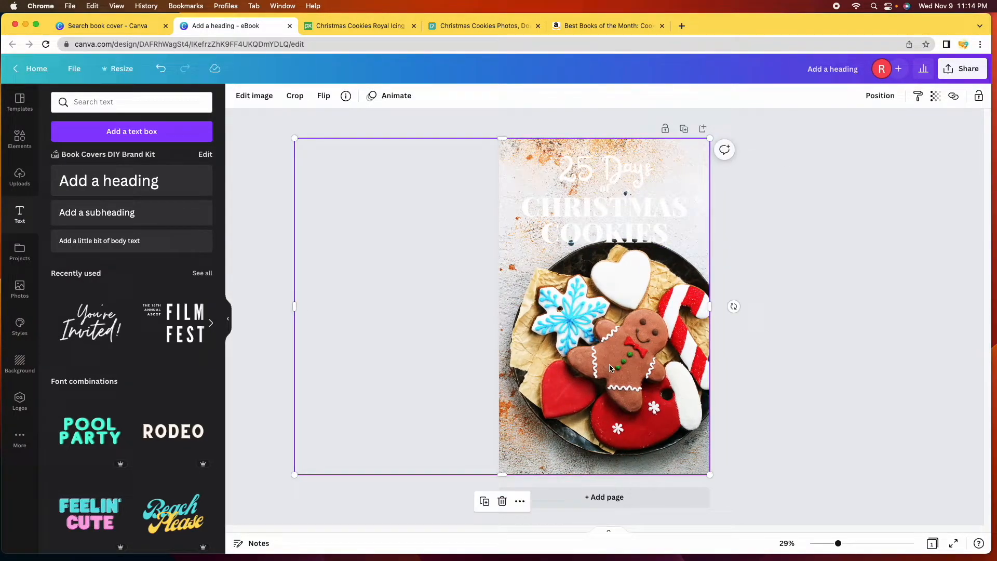
pyautogui.moveTo(710, 313); pyautogui.dragTo(736, 306)
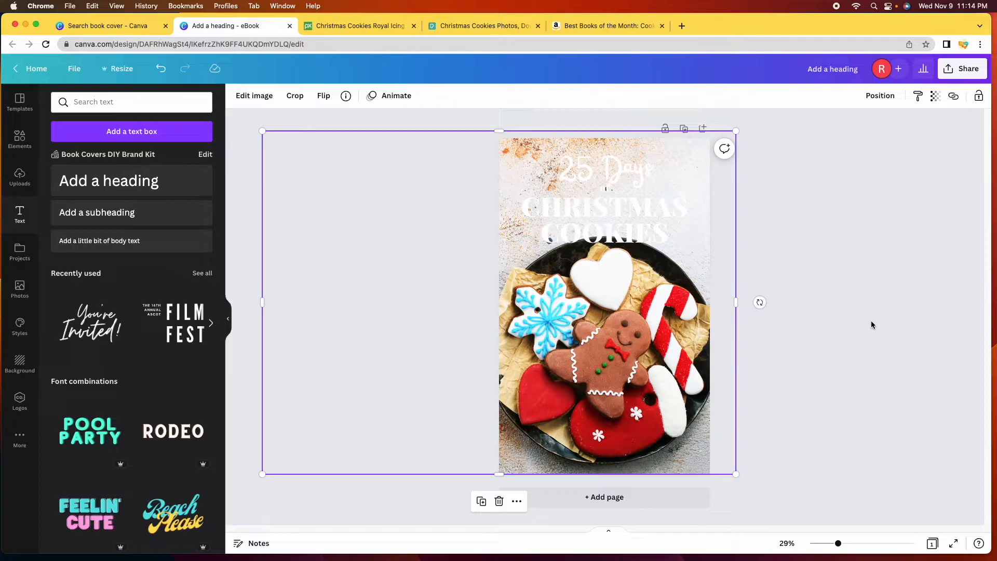
pyautogui.click(843, 331)
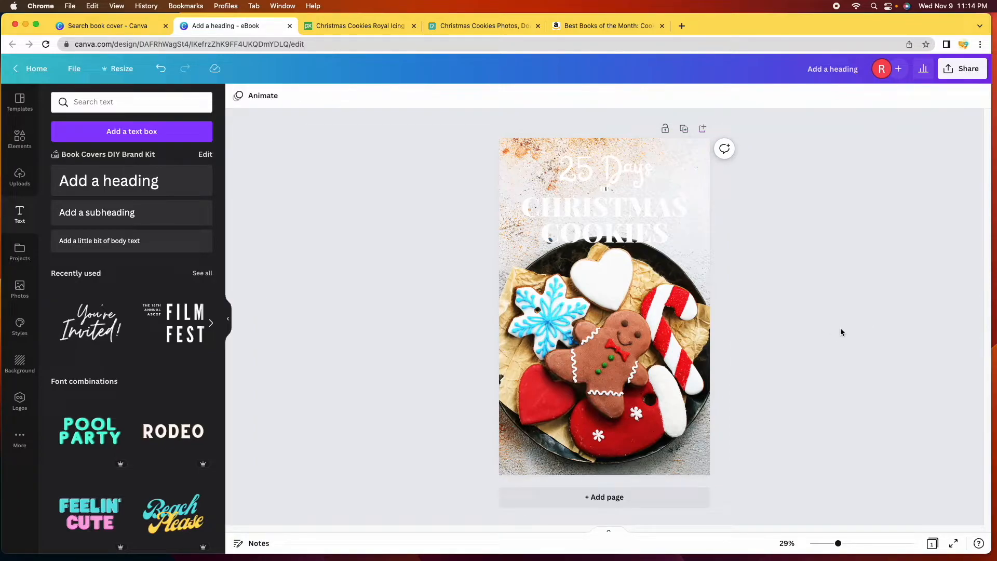
# Step: Recolour the "25 Days", "of" and "CHRISTMAS COOKIES" texts together with the bright red from the document colours
pyautogui.click(621, 172)
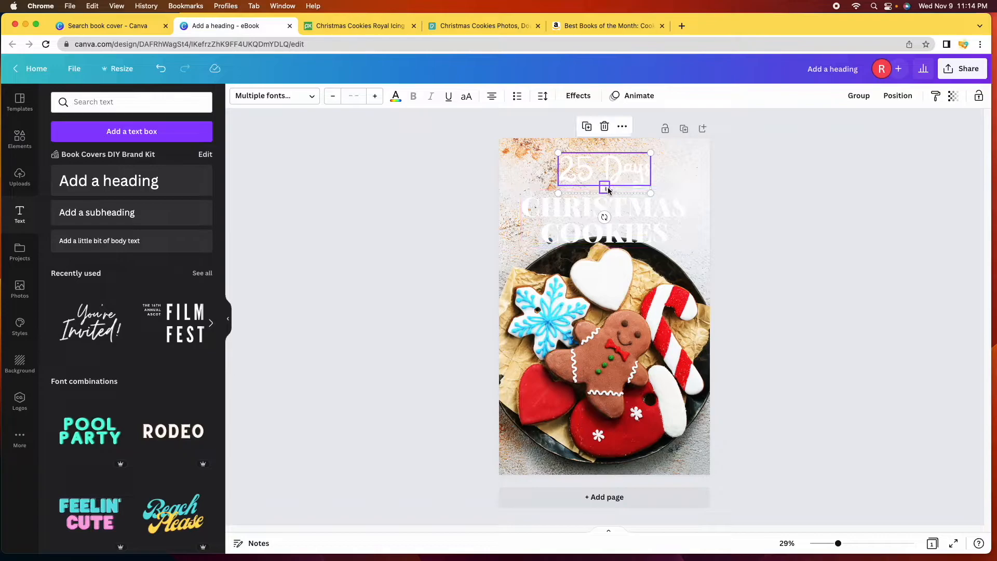
pyautogui.keyDown('shift'); pyautogui.click(572, 221); pyautogui.keyUp('shift')
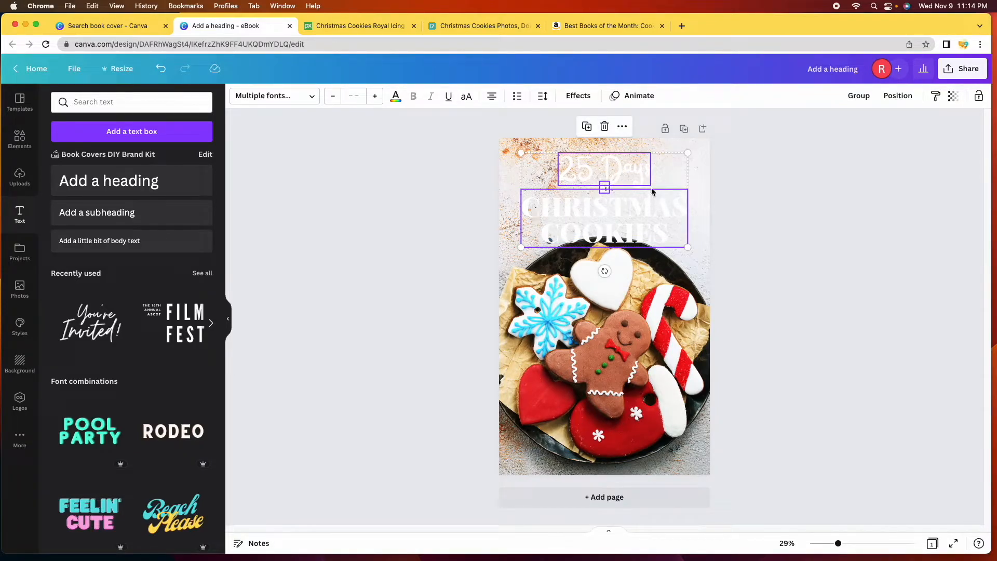
pyautogui.click(395, 96)
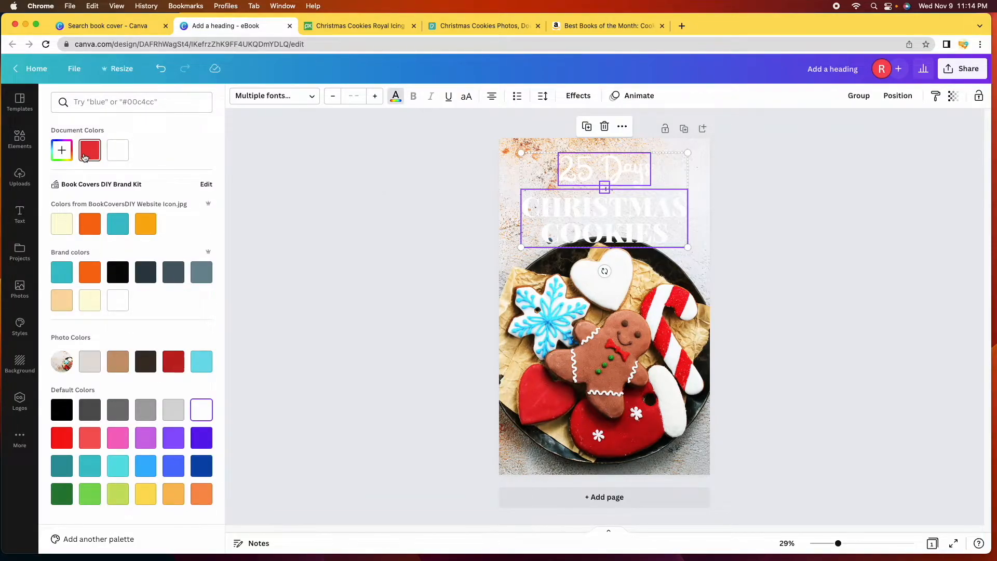
pyautogui.click(176, 368)
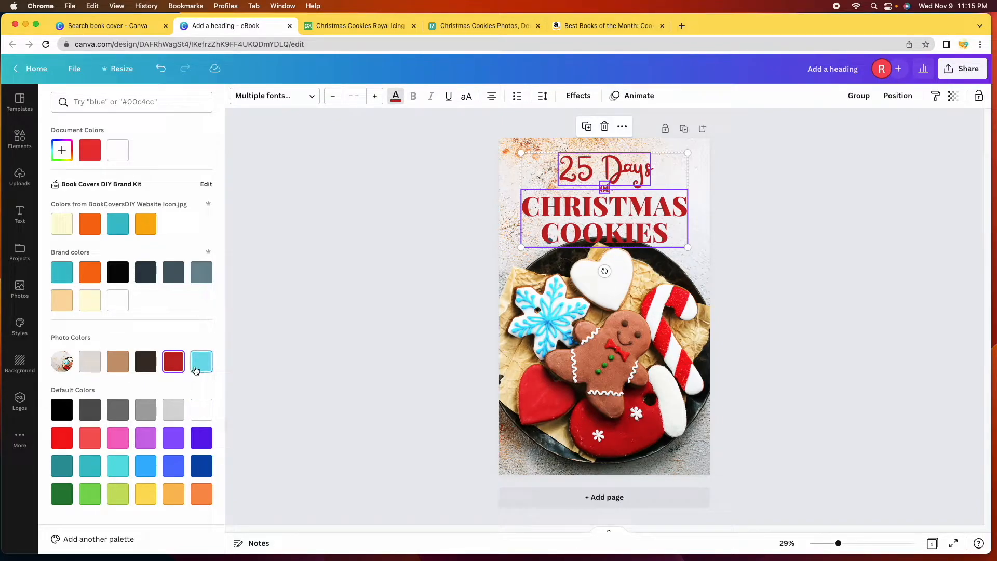
pyautogui.click(86, 152)
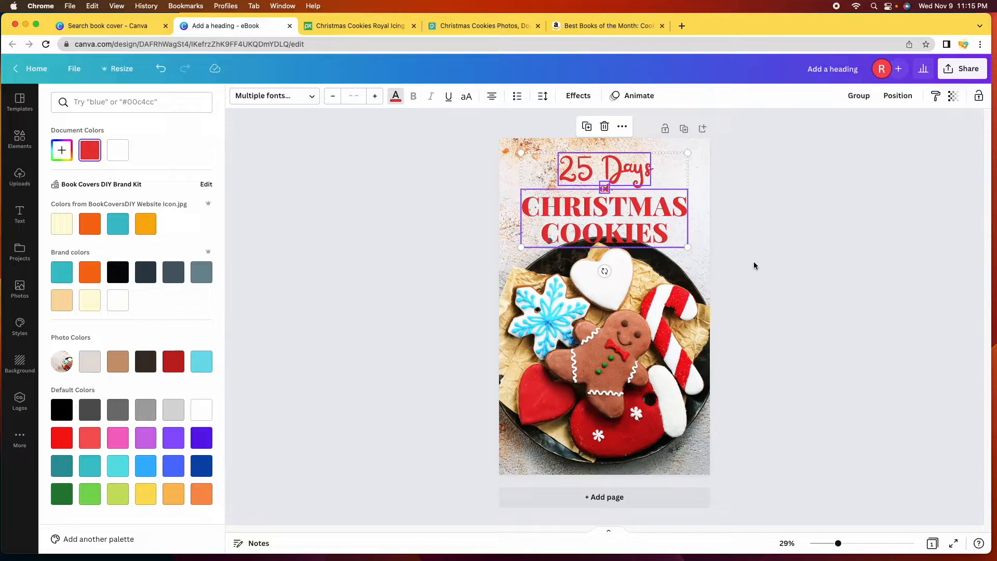
pyautogui.click(616, 173)
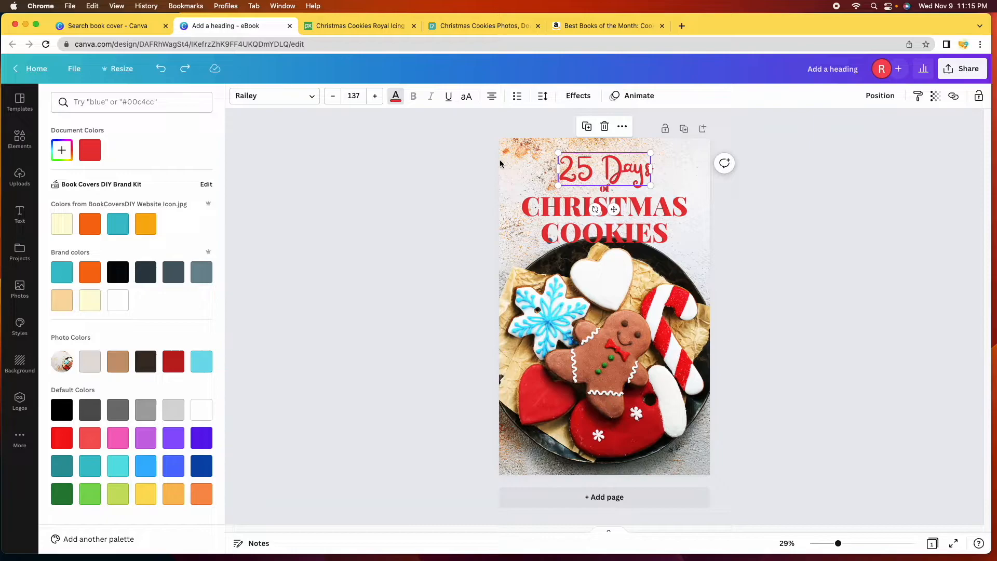
# Step: Replace the separate "25 Days" and "of" texts with one dark brown "25 days of" line at size 156, centred above "CHRISTMAS COOKIES"
pyautogui.click(203, 368)
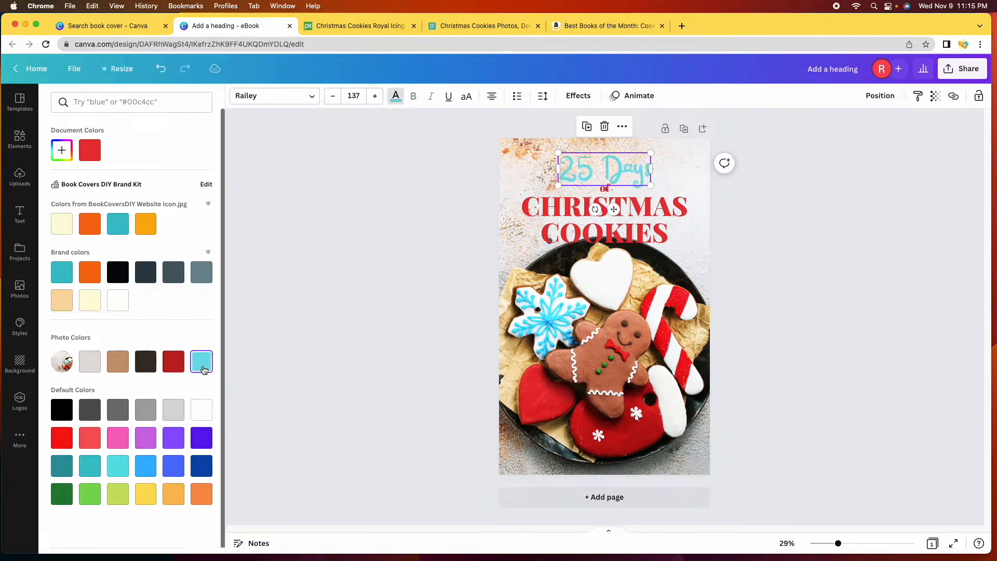
pyautogui.click(605, 188)
pyautogui.click(606, 157)
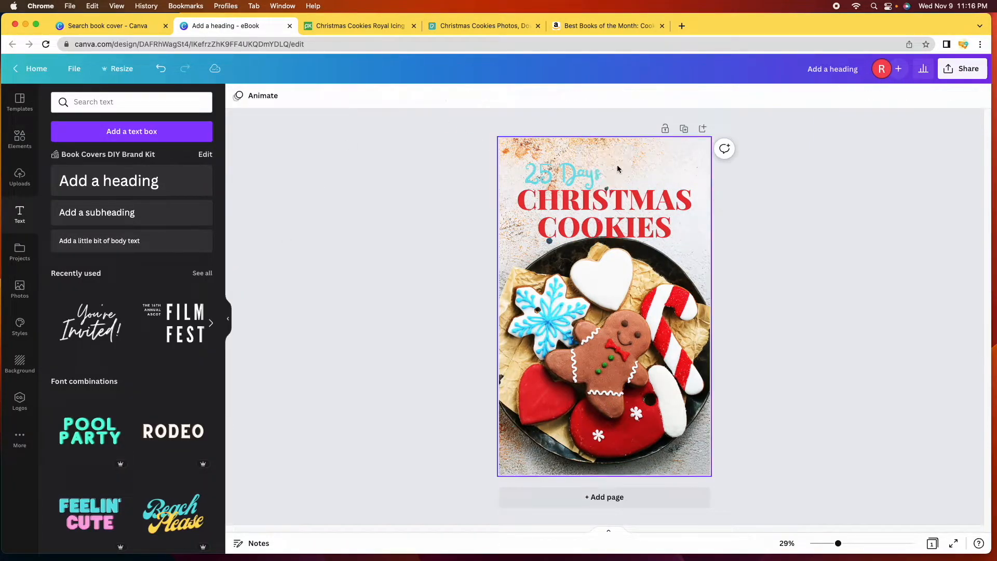
pyautogui.click(597, 177)
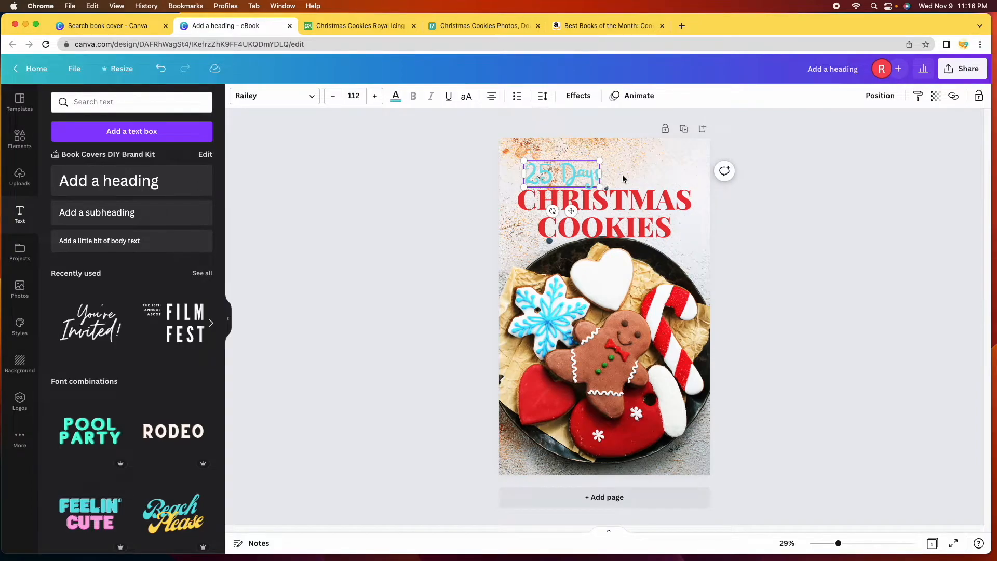
pyautogui.write('of')
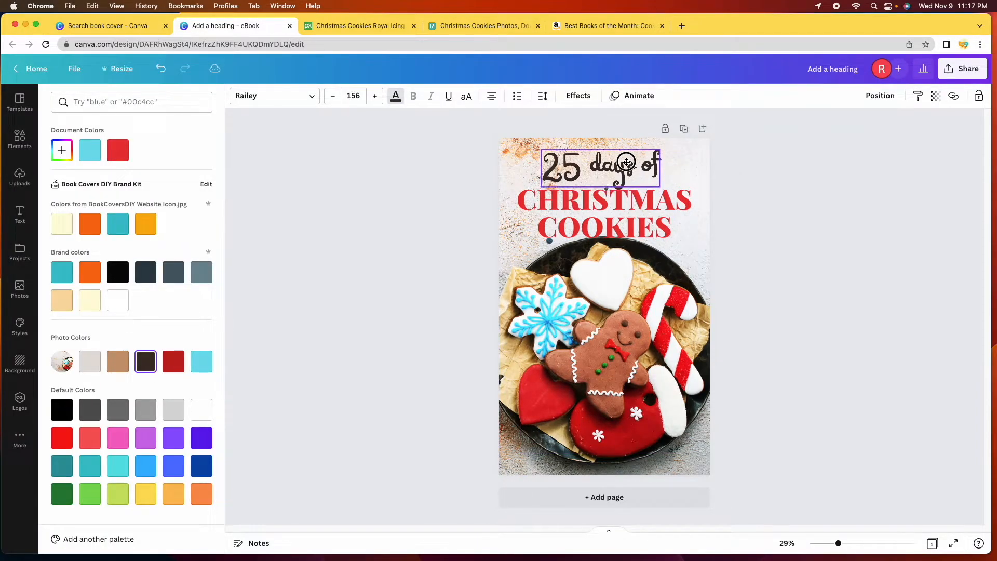
pyautogui.moveTo(579, 171); pyautogui.dragTo(591, 178)
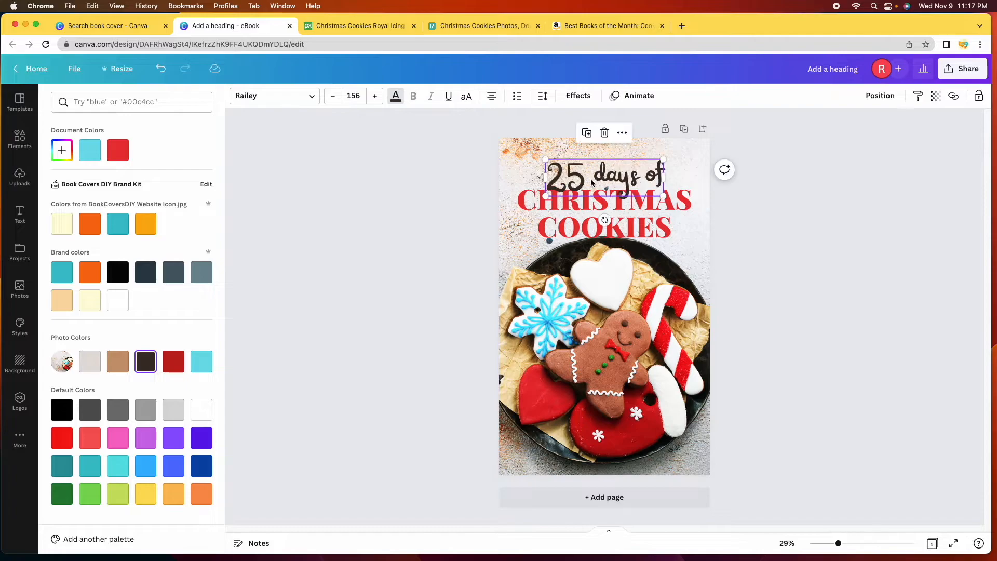
# Step: Change the "25 days of" font to Zing Rust Script and shift "CHRISTMAS COOKIES" and the cookie photo slightly down
pyautogui.click(308, 98)
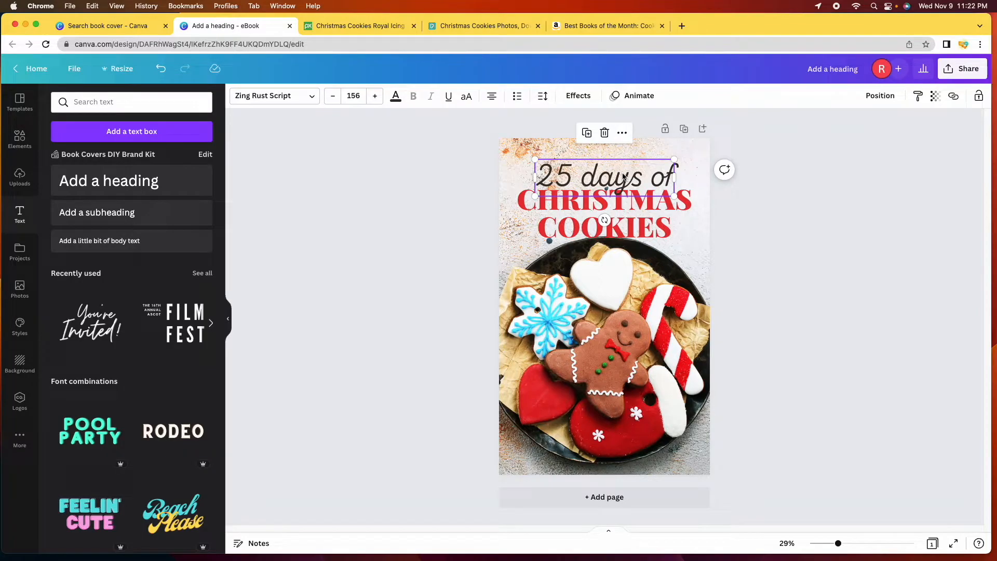
pyautogui.moveTo(624, 175); pyautogui.dragTo(625, 170)
pyautogui.click(808, 273)
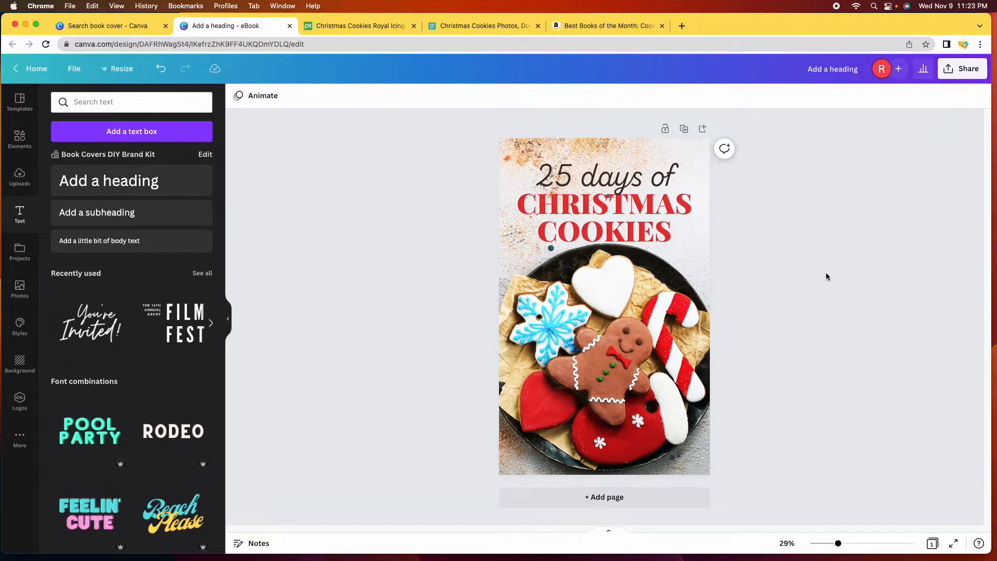
# Step: Try the dark green and dark grey default colours on the "25 days of" text
pyautogui.click(639, 188)
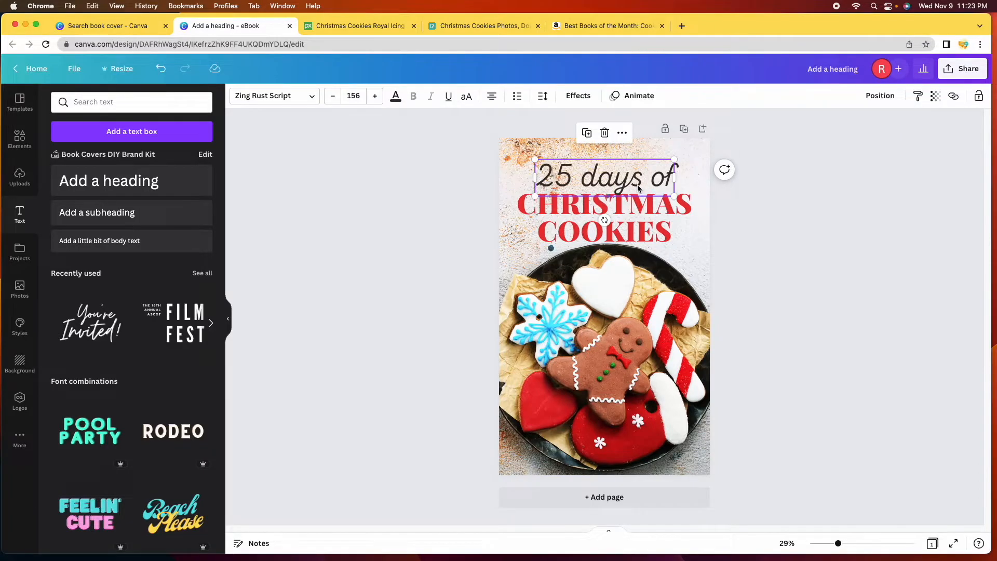
pyautogui.click(395, 95)
pyautogui.click(56, 500)
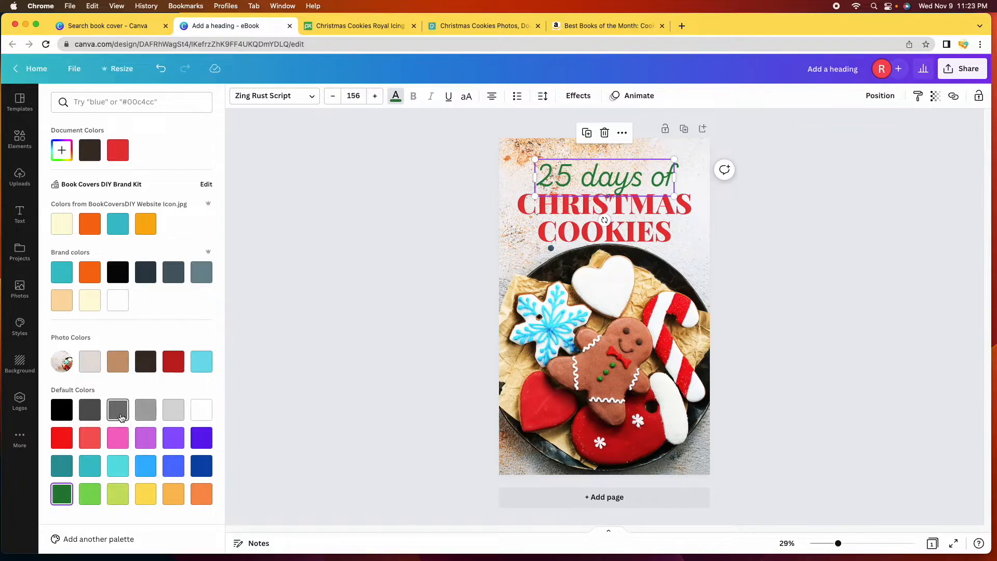
pyautogui.click(95, 419)
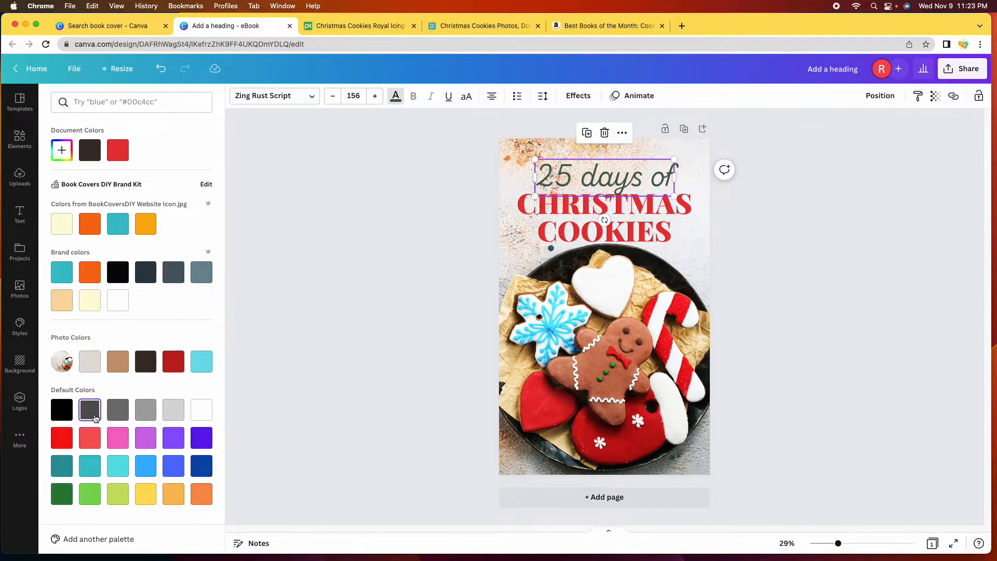
# Step: Nudge the "25 days of" text slightly down, closer to "CHRISTMAS COOKIES"
pyautogui.click(19, 214)
pyautogui.moveTo(604, 183); pyautogui.dragTo(607, 187)
pyautogui.click(684, 152)
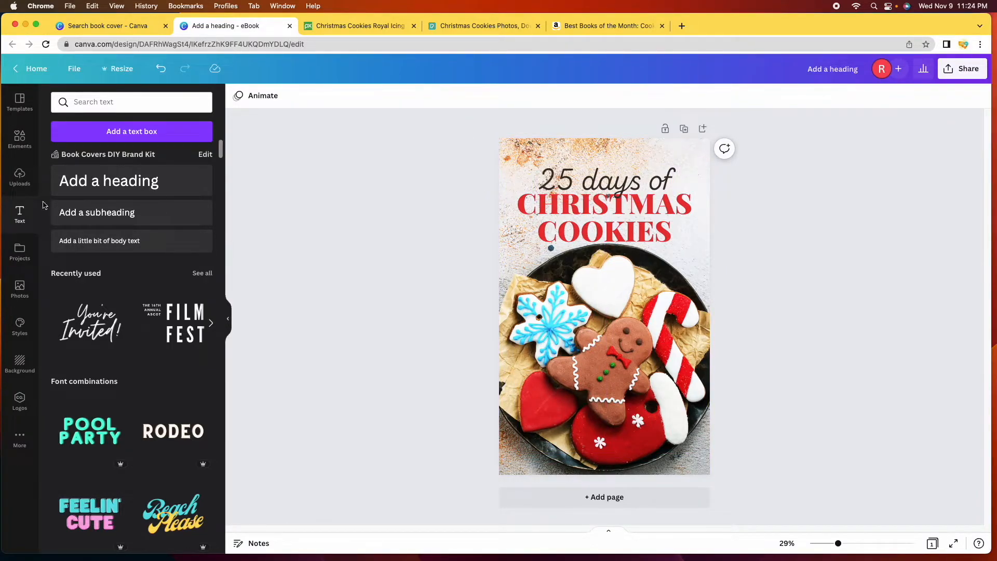
# Step: Search the design elements for "christmas" and filter the results to static items only
pyautogui.click(23, 141)
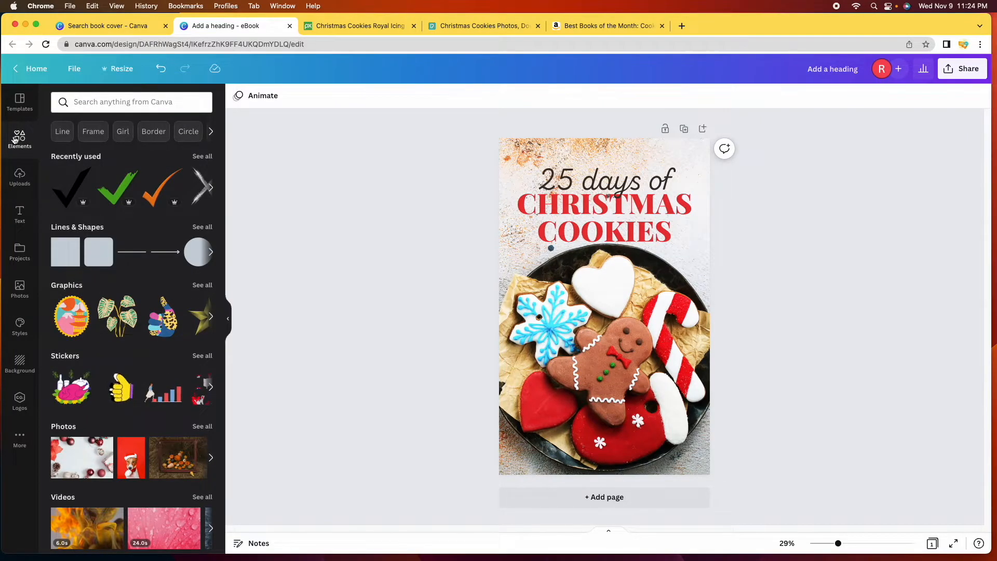
pyautogui.click(172, 102)
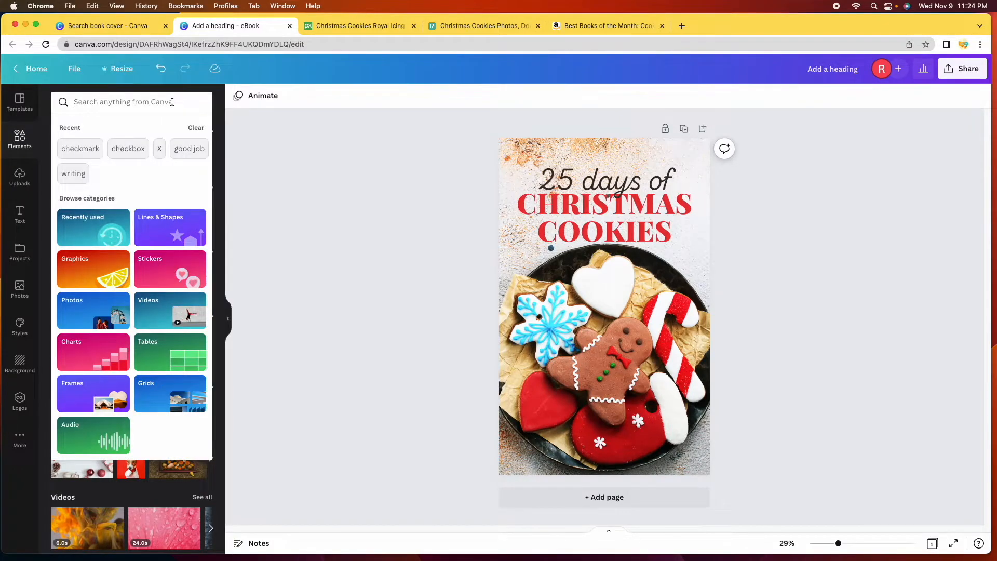
pyautogui.write('christmas')
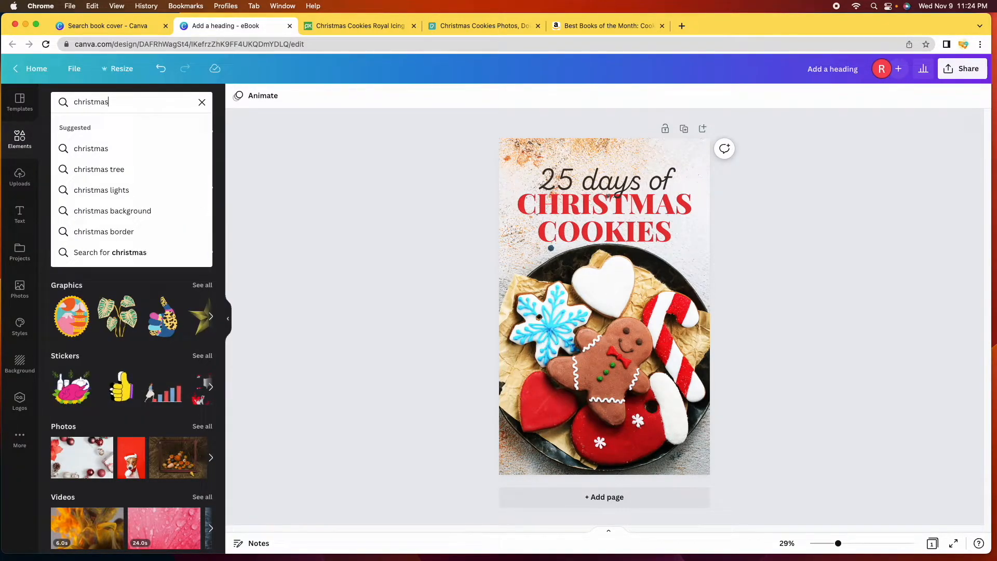
pyautogui.press('Return')
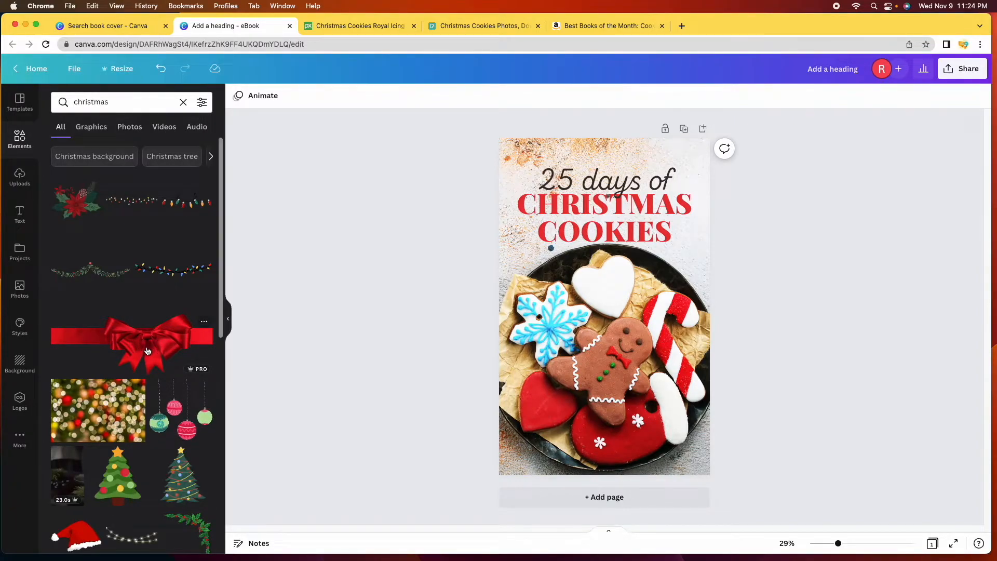
pyautogui.scroll(-10, 80, 399)
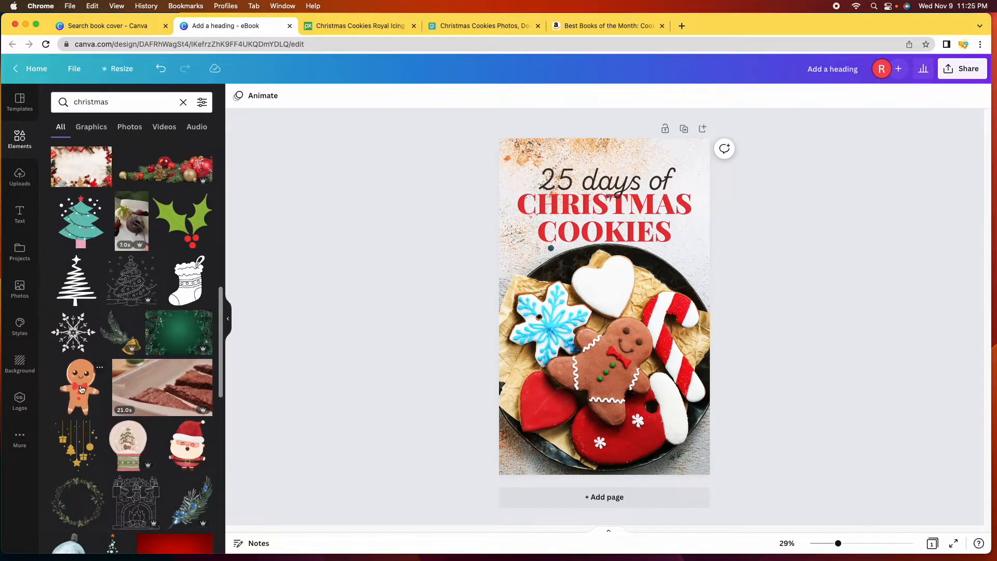
pyautogui.click(206, 105)
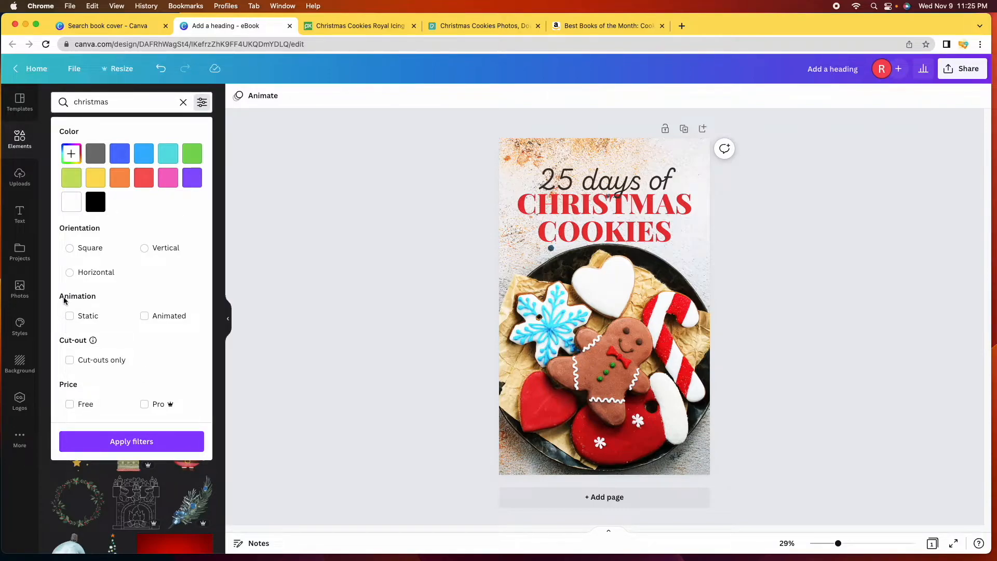
pyautogui.click(70, 317)
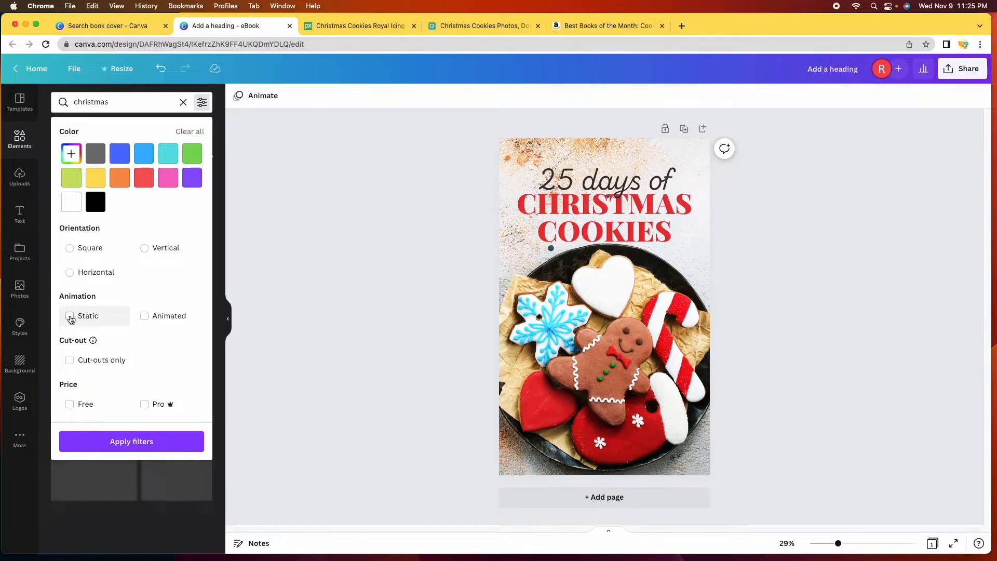
pyautogui.click(133, 440)
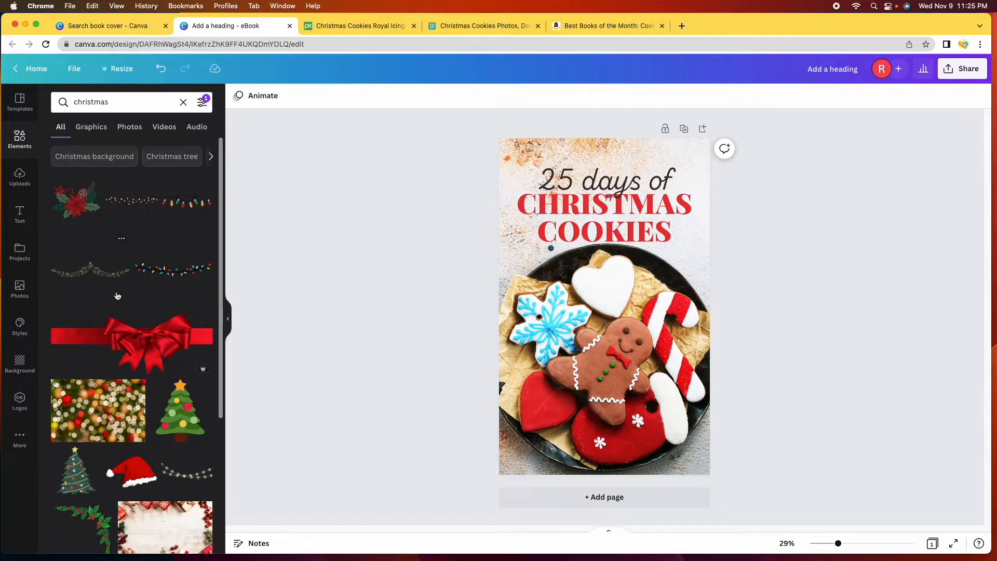
# Step: Try the thin green garland with red berries as a full-width border along the page's upper edge
pyautogui.click(92, 271)
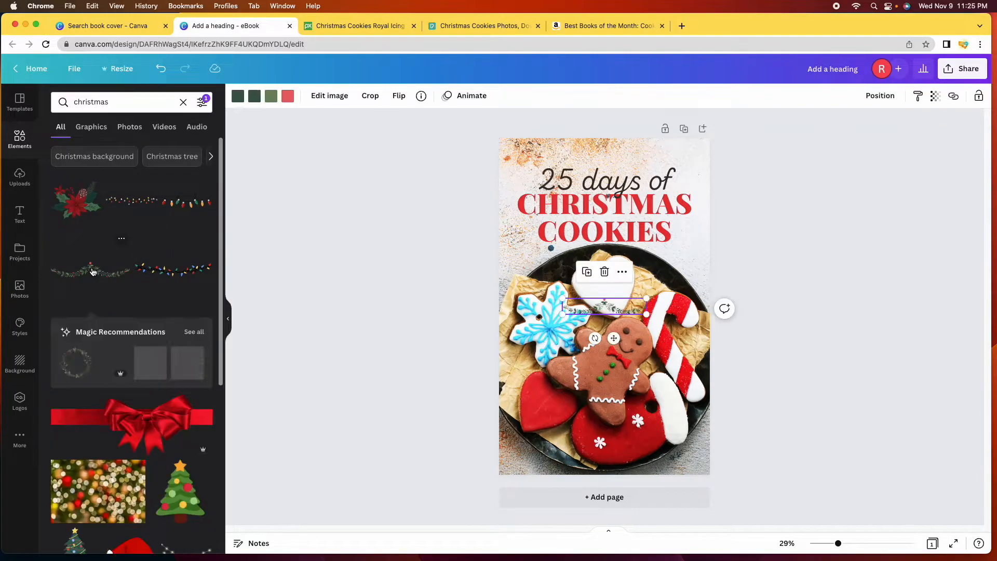
pyautogui.moveTo(602, 303); pyautogui.dragTo(492, 165)
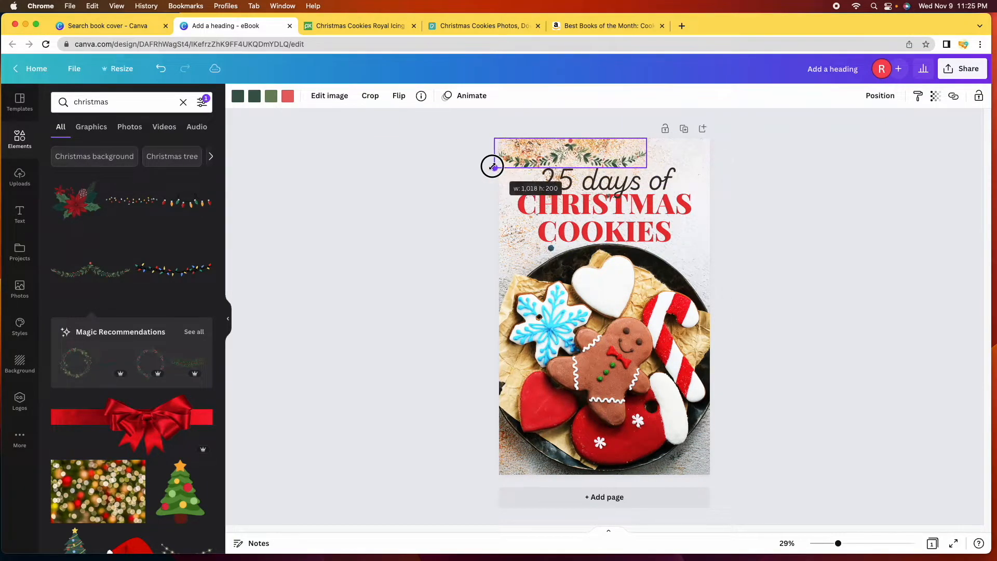
pyautogui.moveTo(648, 166); pyautogui.dragTo(711, 181)
pyautogui.moveTo(611, 157); pyautogui.dragTo(619, 145)
pyautogui.click(774, 219)
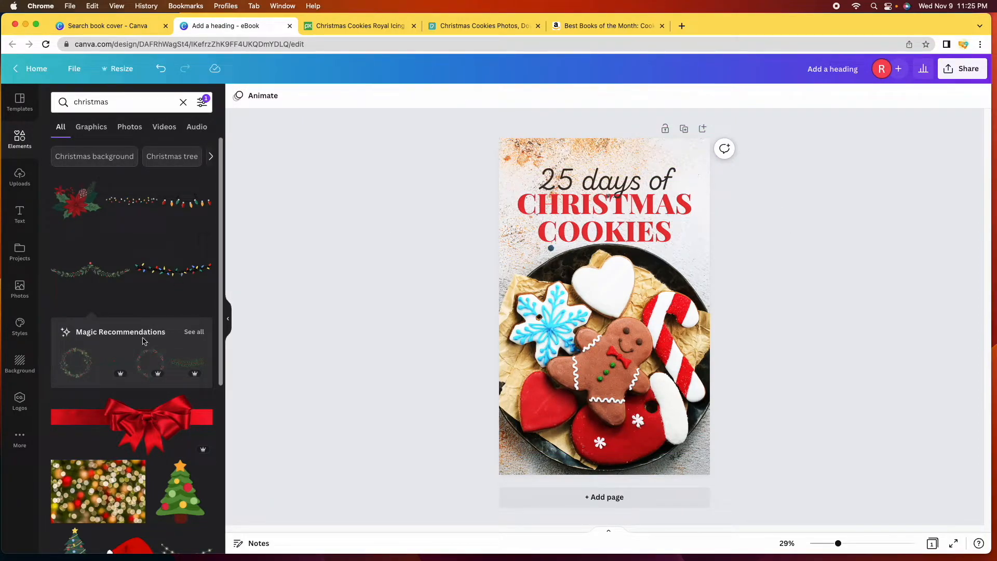
# Step: Add the holly garland with the red bow and stretch it across the full width of the page's upper edge
pyautogui.scroll(-5, 144, 342)
pyautogui.click(78, 343)
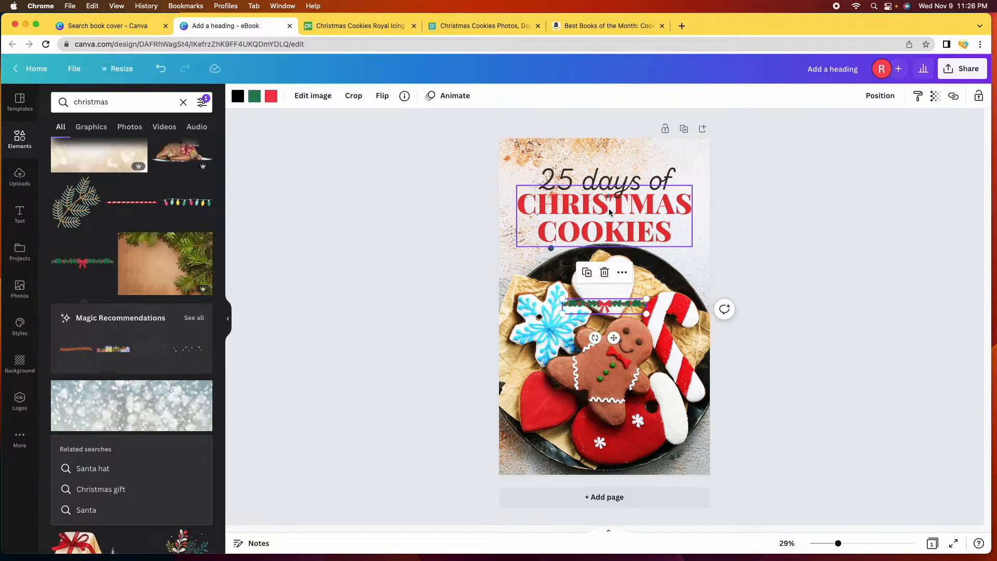
pyautogui.moveTo(609, 306); pyautogui.dragTo(496, 159)
pyautogui.moveTo(656, 145); pyautogui.dragTo(728, 145)
pyautogui.click(809, 256)
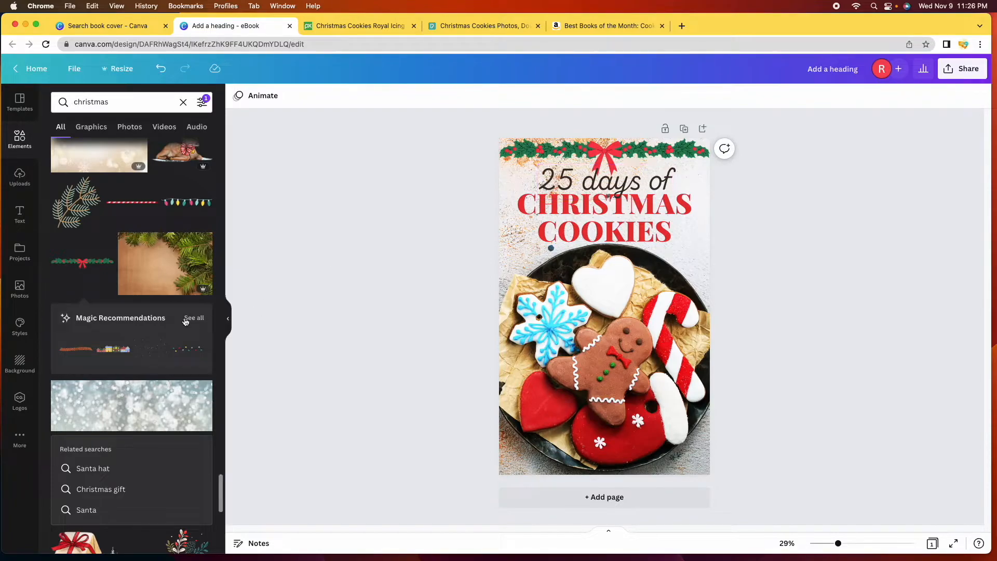
pyautogui.scroll(-10, 186, 320)
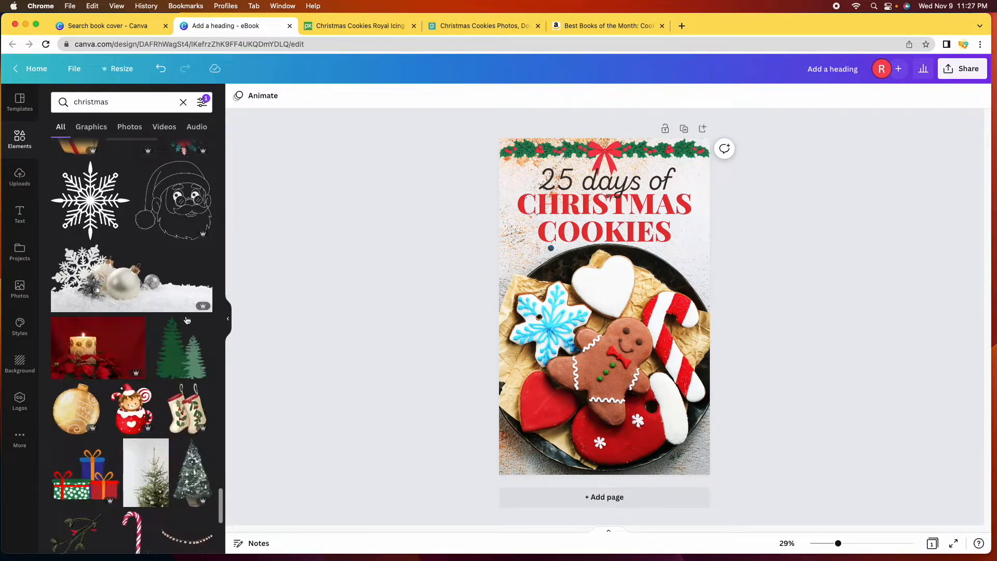
pyautogui.scroll(-3, 133, 337)
# Step: Reduce the "25 days of" text to size 126 and fit it between the garland's bow and "CHRISTMAS COOKIES"
pyautogui.click(625, 190)
pyautogui.click(622, 188)
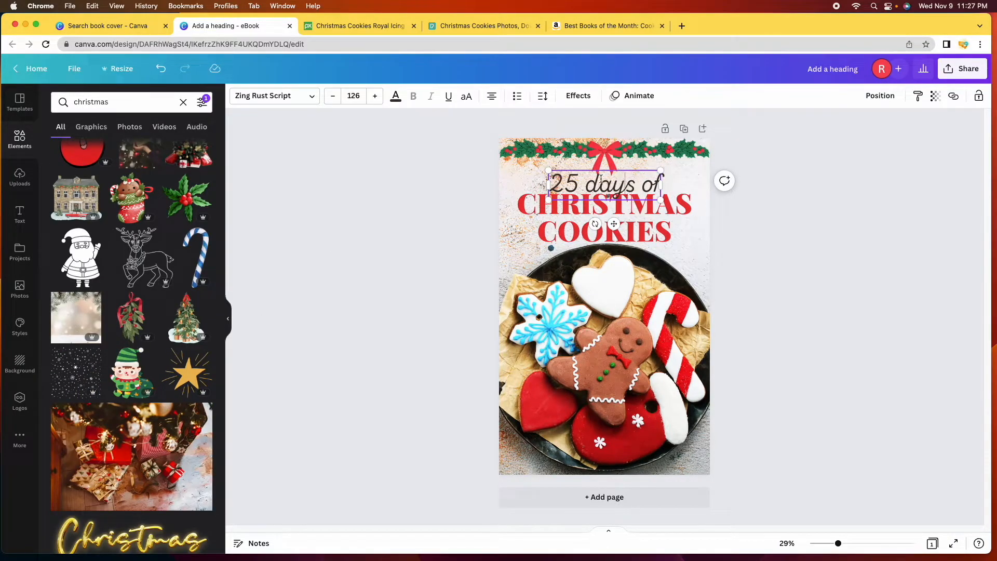
pyautogui.click(718, 210)
# Step: Recolour the "25 days of" text with the dark green #144D34 sampled from the holly garland
pyautogui.click(633, 183)
pyautogui.click(397, 100)
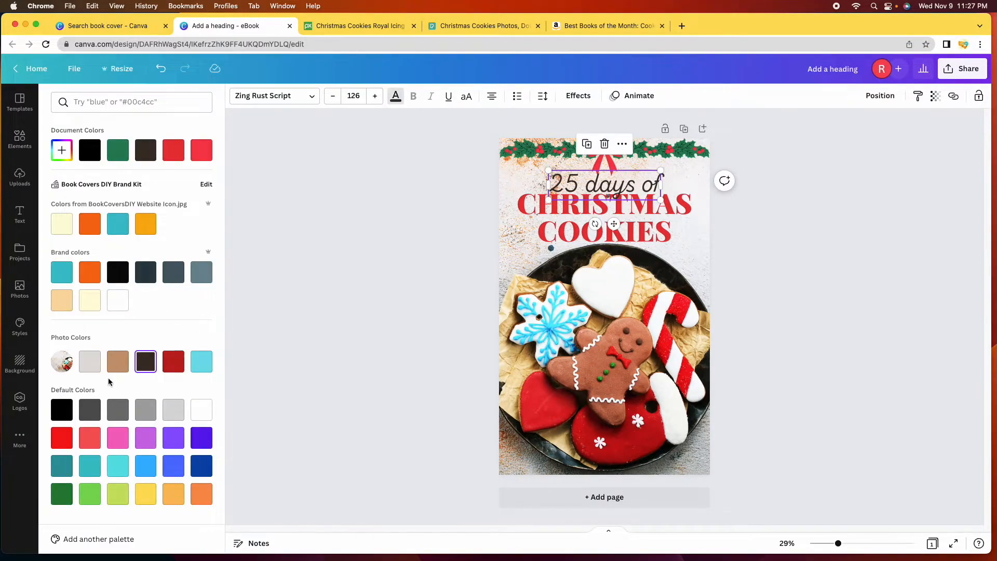
pyautogui.click(58, 495)
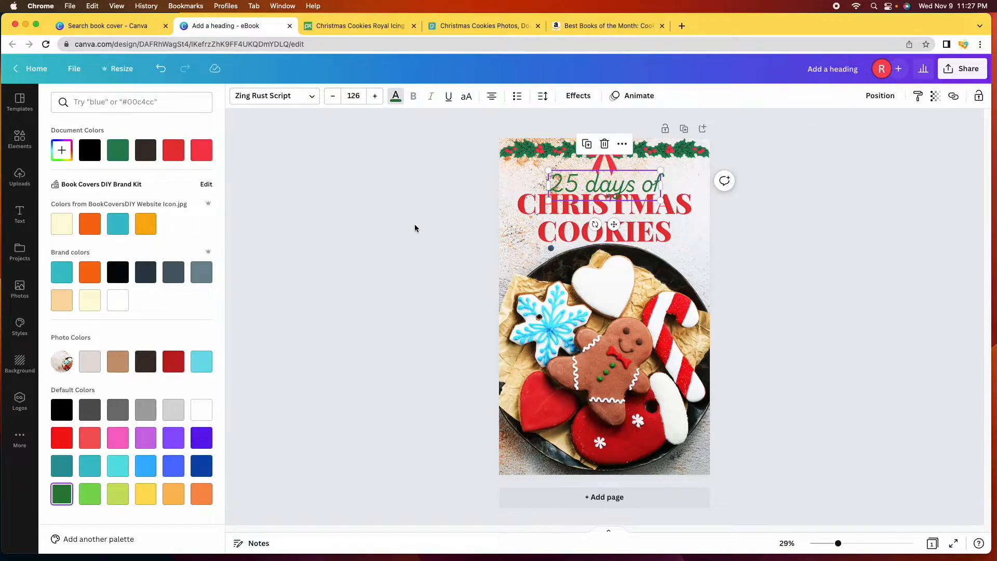
pyautogui.click(61, 154)
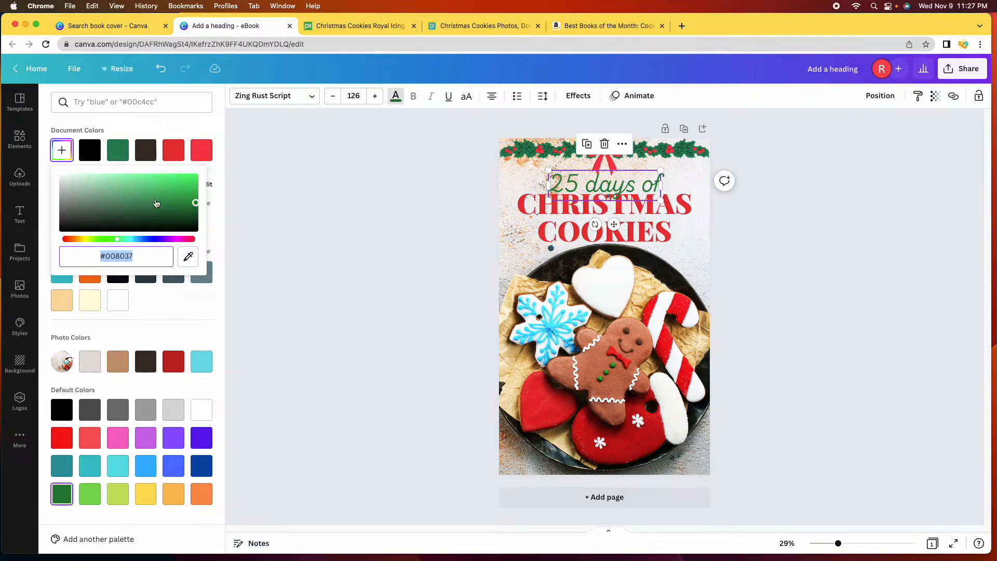
pyautogui.click(188, 256)
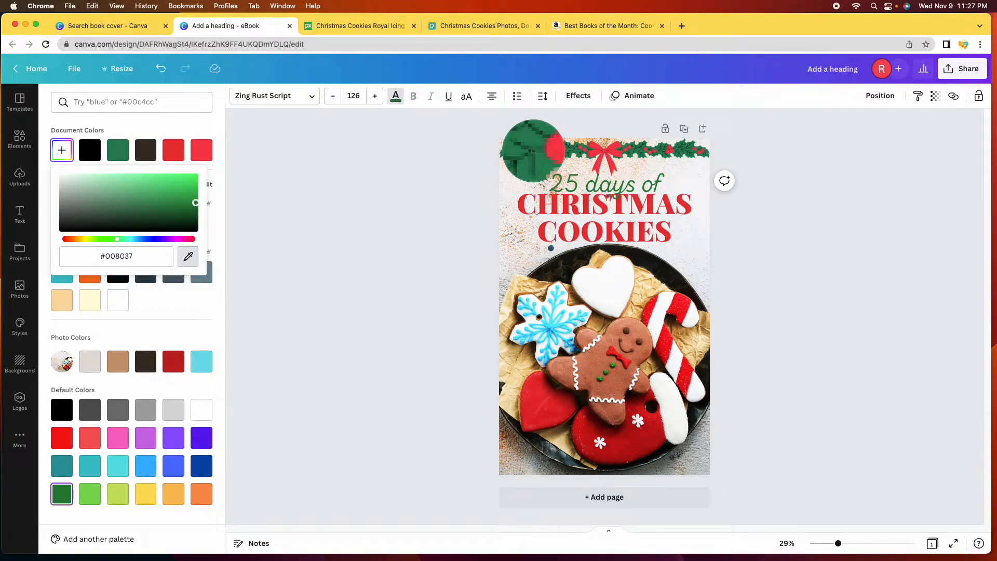
pyautogui.click(533, 150)
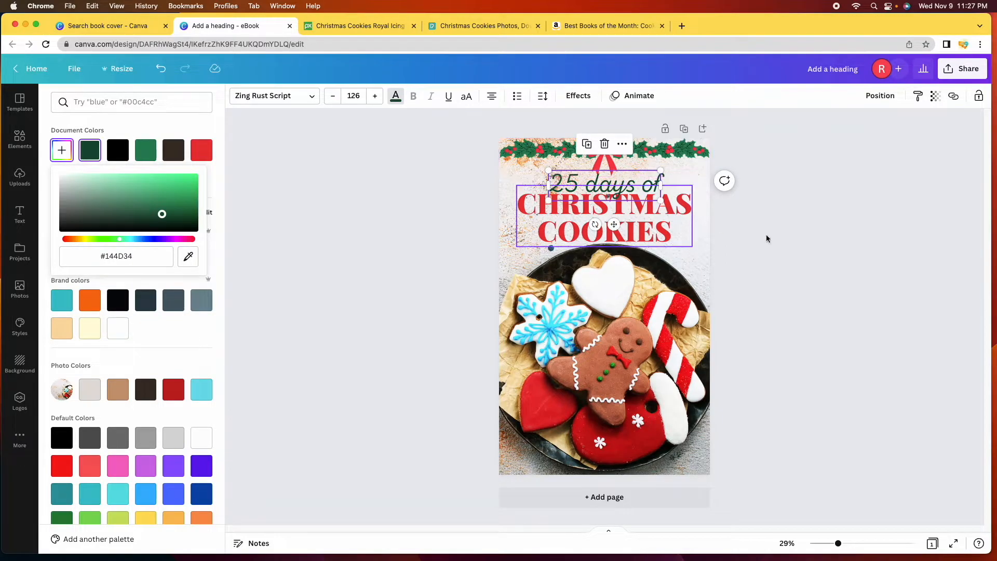
pyautogui.click(857, 279)
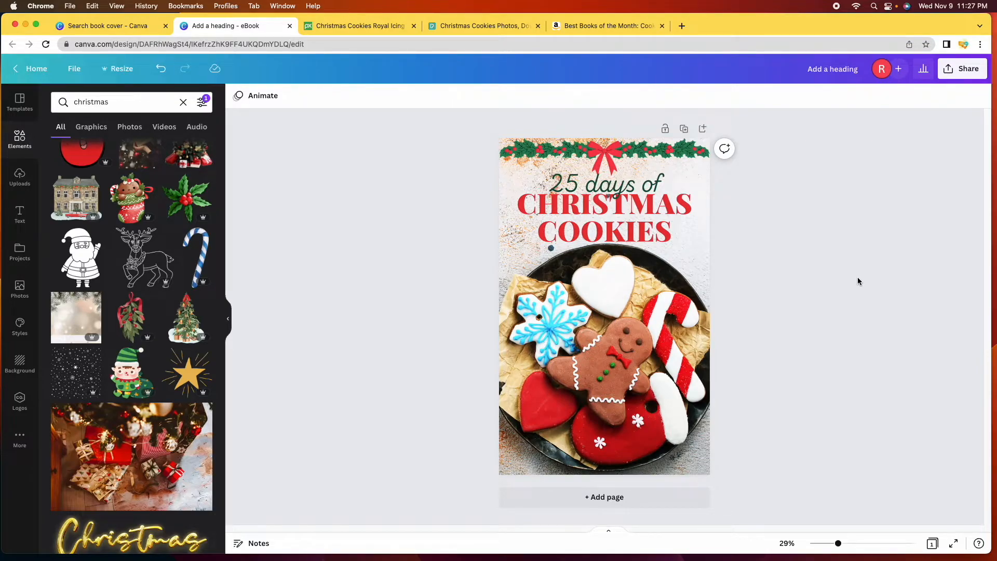
# Step: Apply the Shadow text effect to the "CHRISTMAS COOKIES" title
pyautogui.click(656, 230)
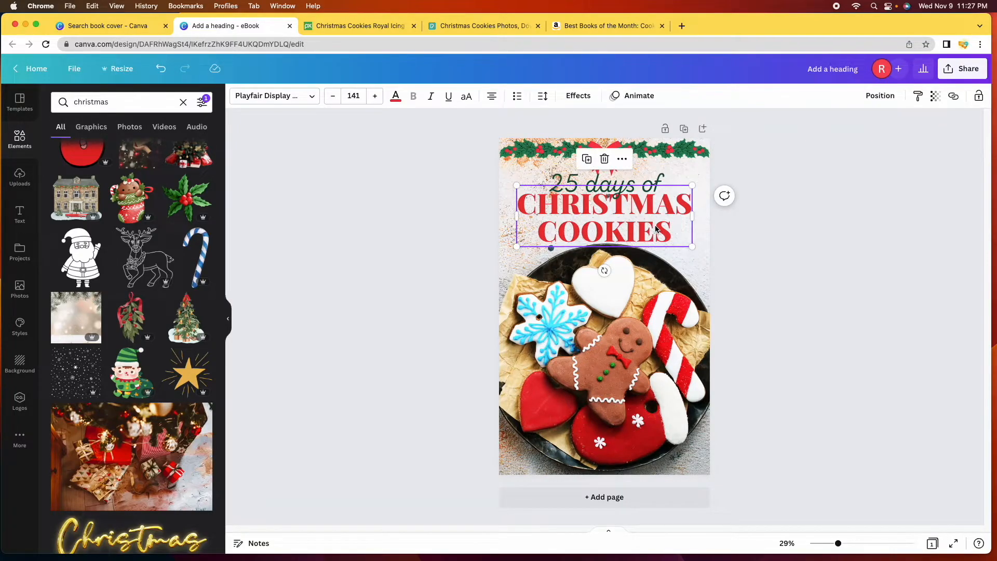
pyautogui.click(578, 96)
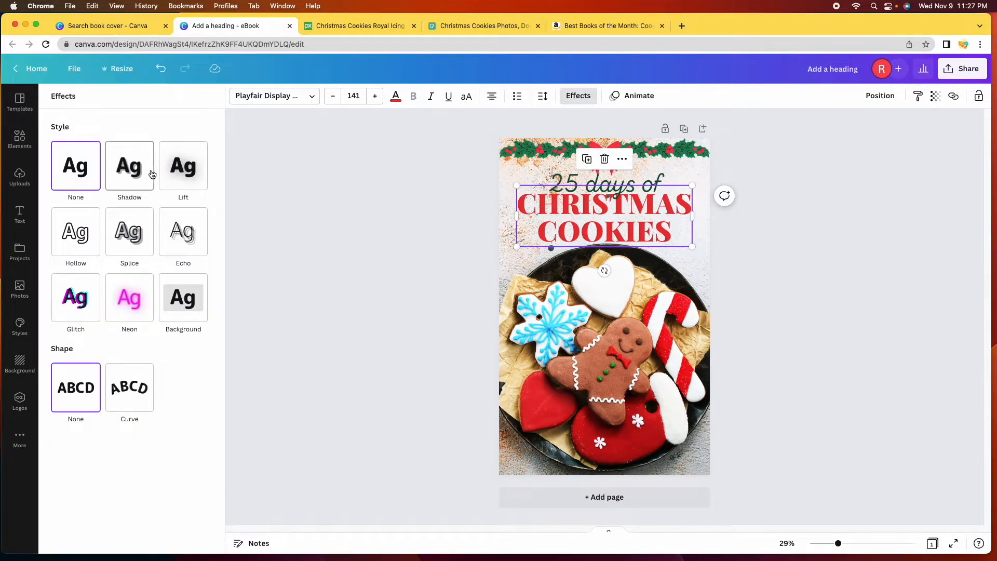
pyautogui.click(139, 176)
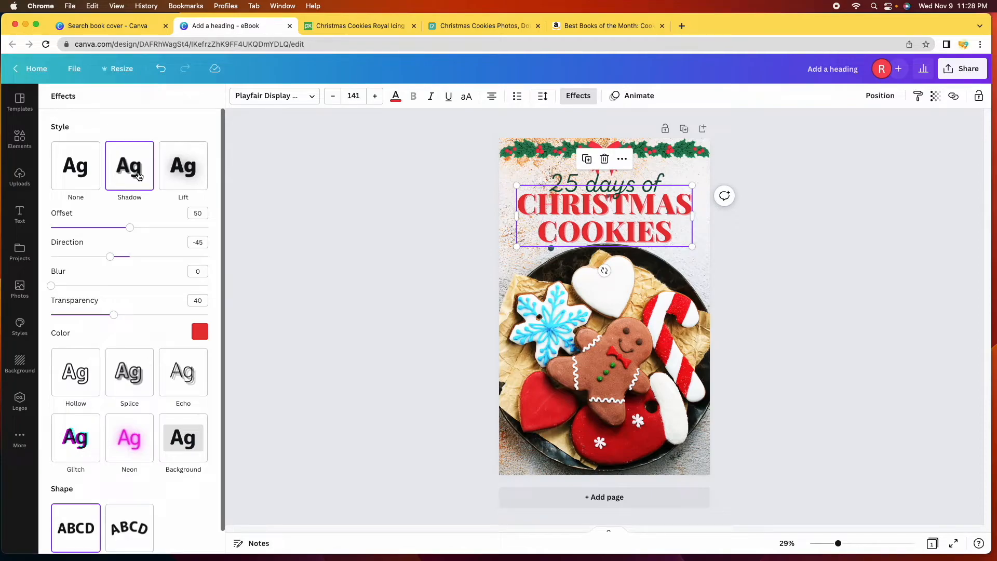
# Step: Set the "CHRISTMAS COOKIES" title's shadow to black with transparency 100 and offset 26
pyautogui.click(200, 335)
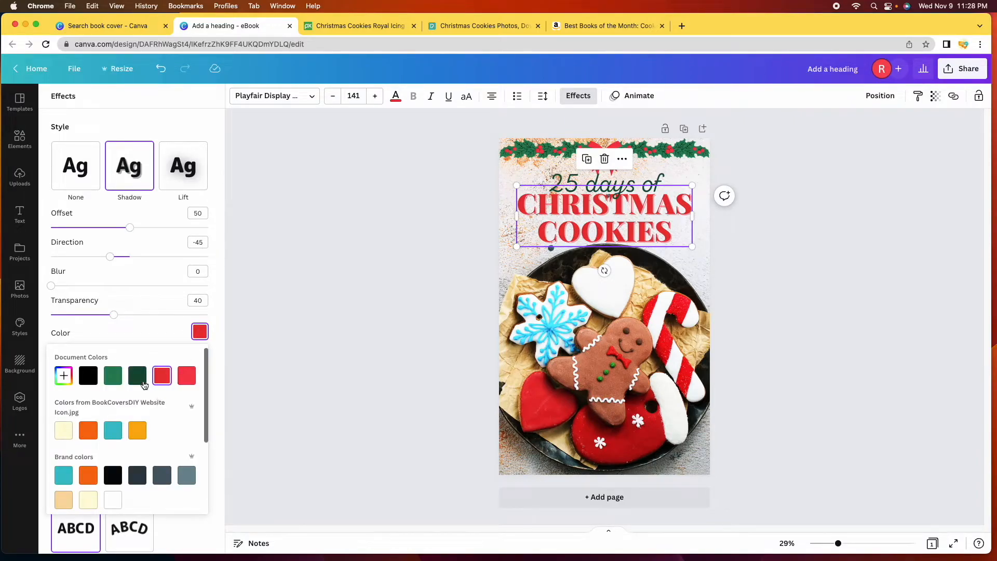
pyautogui.click(87, 382)
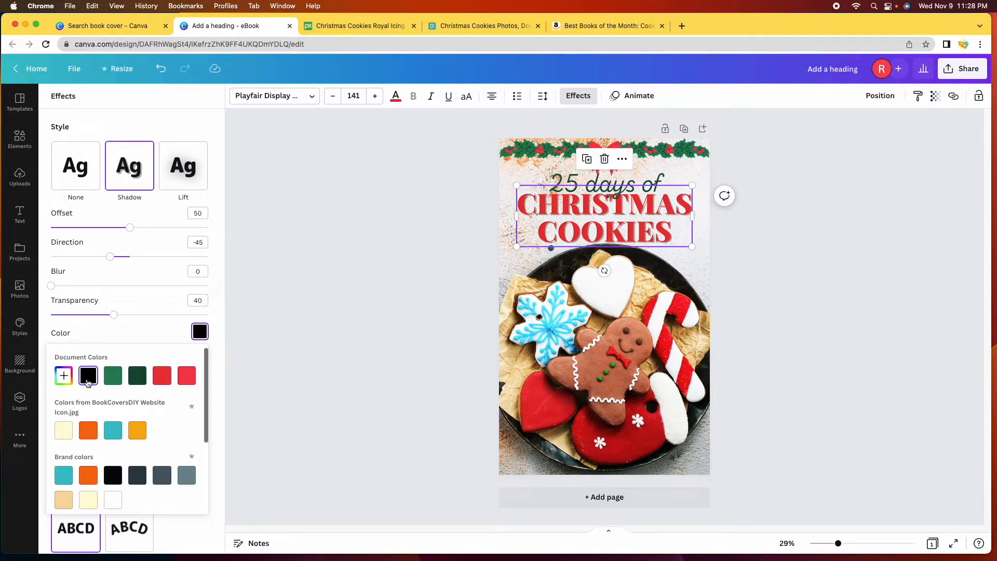
pyautogui.click(114, 382)
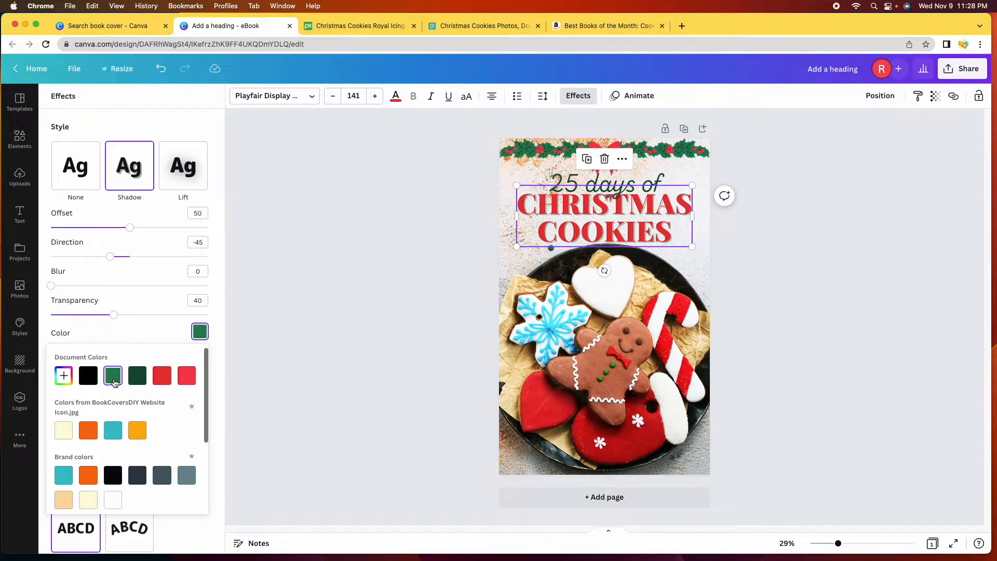
pyautogui.click(207, 315)
pyautogui.moveTo(838, 543); pyautogui.dragTo(861, 544)
pyautogui.scroll(5, 624, 312)
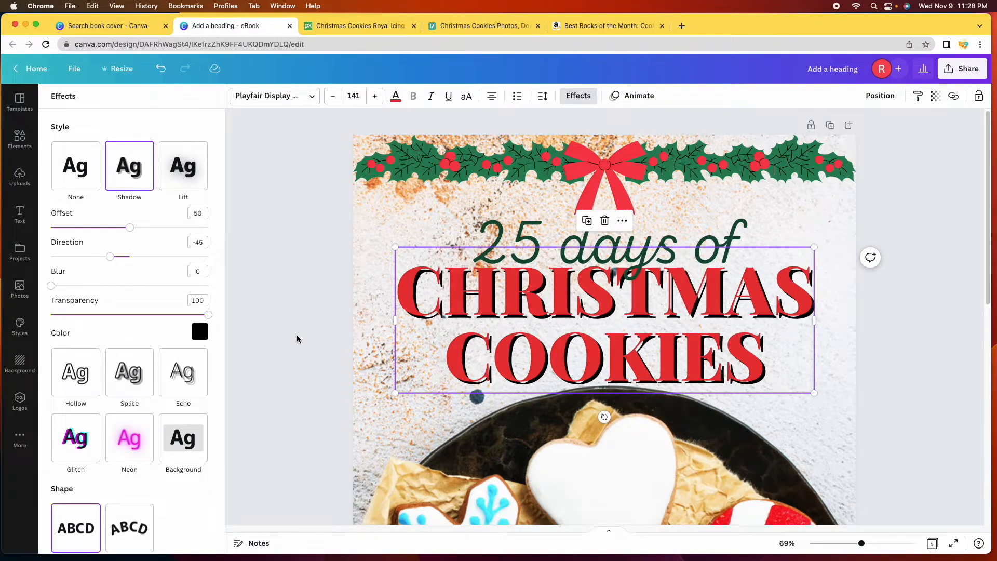
pyautogui.moveTo(210, 315); pyautogui.dragTo(233, 315)
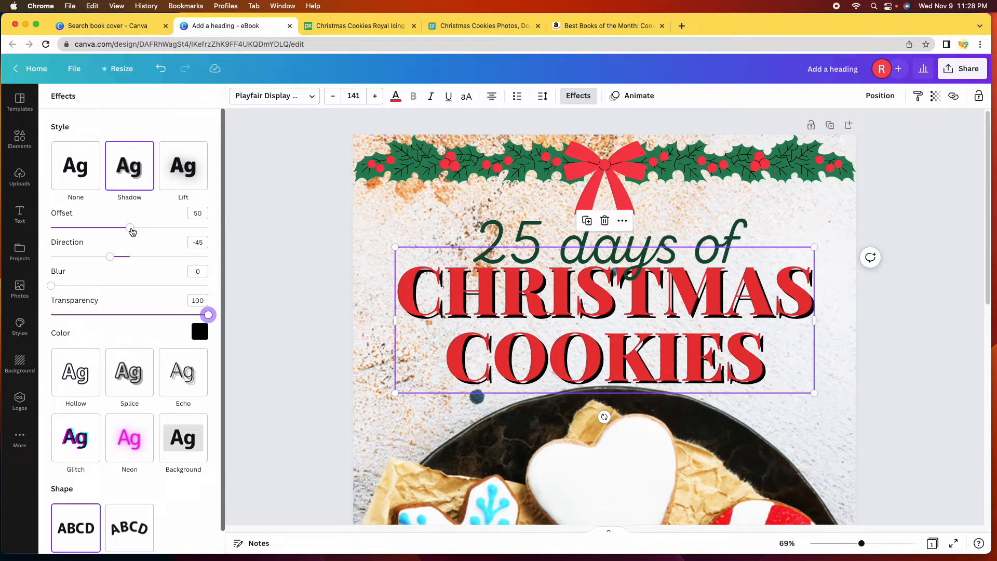
pyautogui.moveTo(132, 231); pyautogui.dragTo(93, 224)
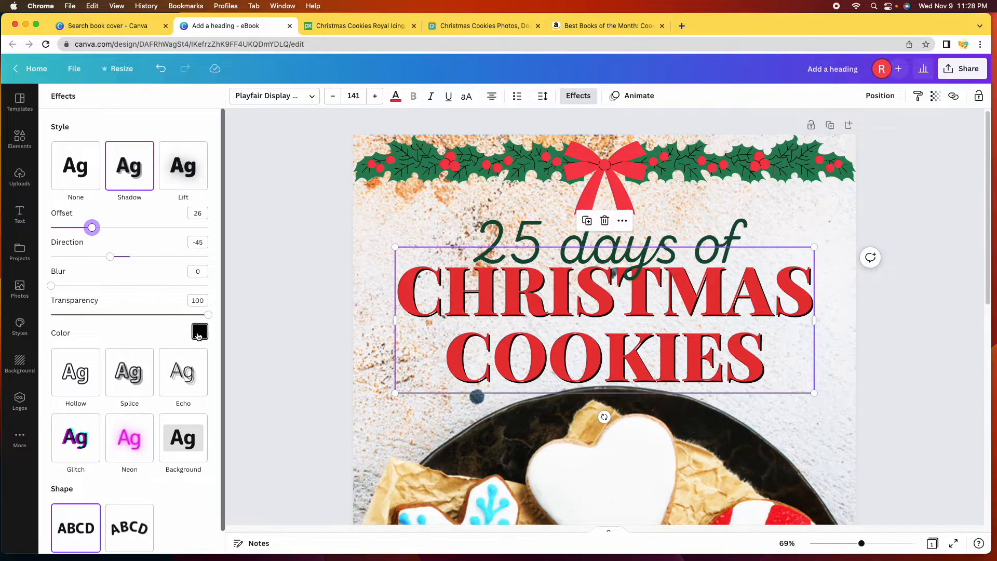
# Step: Recolour the "CHRISTMAS COOKIES" title's shadow with the lighter green from the document colours
pyautogui.click(200, 332)
pyautogui.click(113, 383)
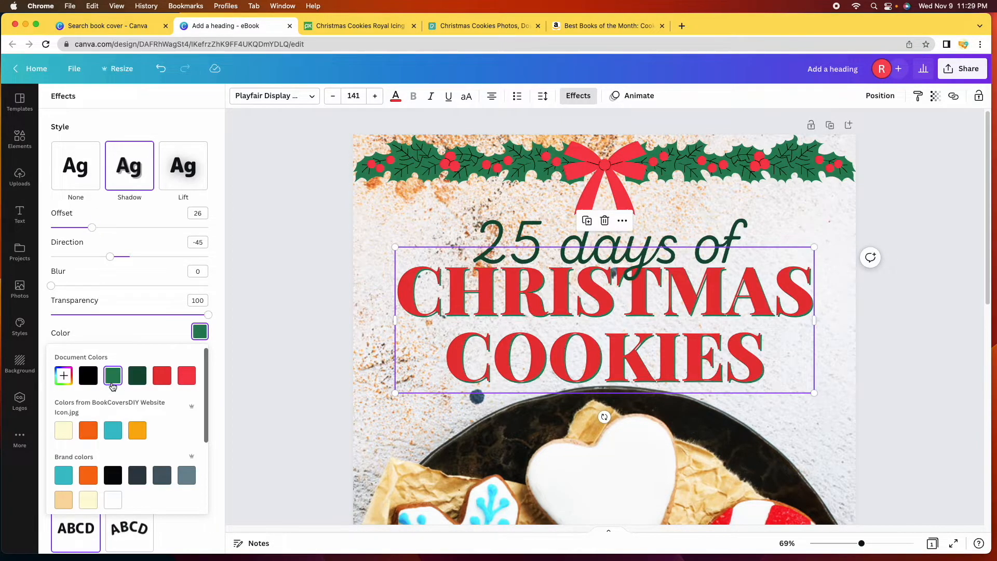
pyautogui.click(273, 343)
pyautogui.moveTo(862, 543)
pyautogui.mouseDown()
pyautogui.moveTo(838, 545)
pyautogui.moveTo(872, 544)
pyautogui.mouseUp()
pyautogui.scroll(3, 745, 393)
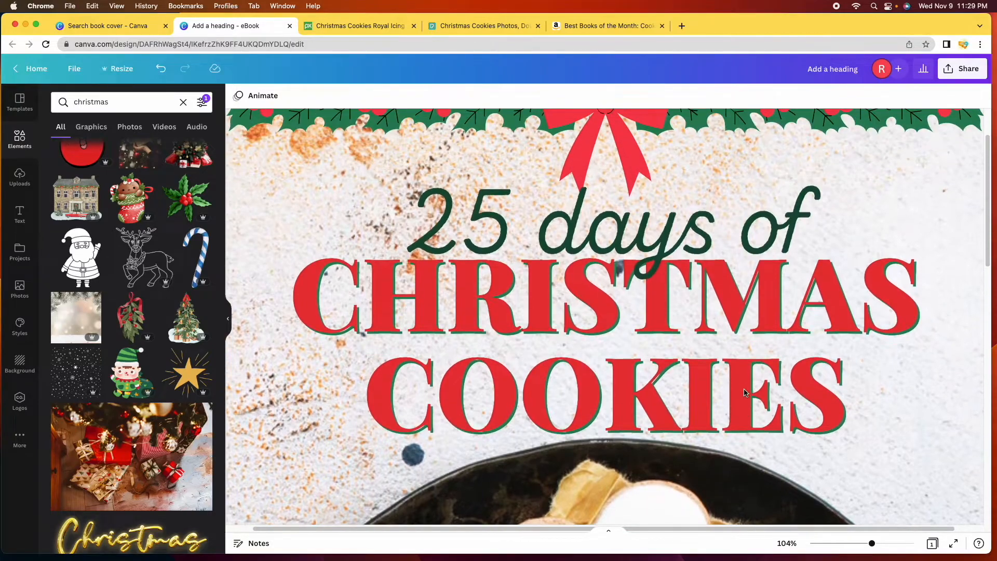
pyautogui.click(654, 360)
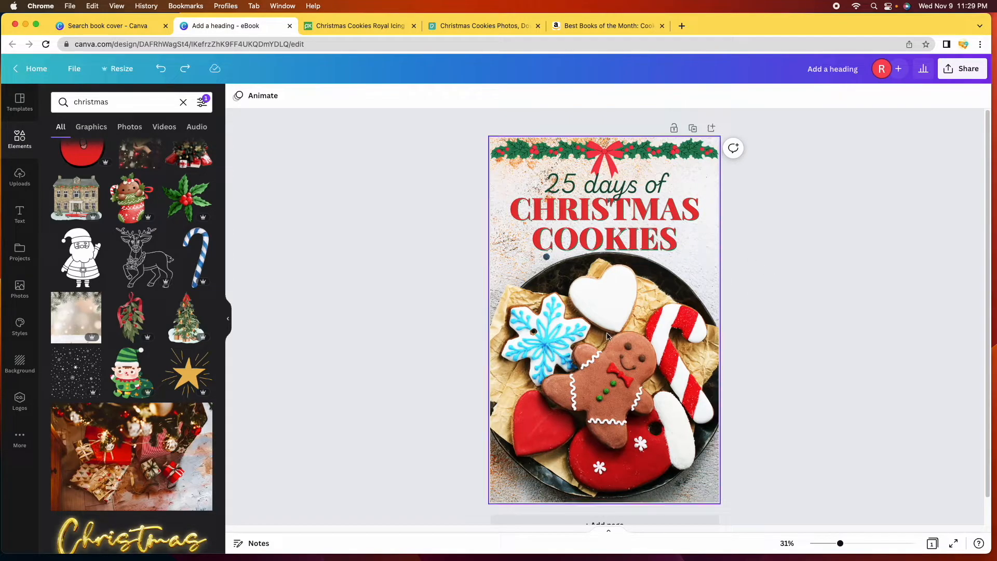
# Step: Duplicate the "25 days of" text, place the copy at the page's lower edge over the plate, and recolour it white
pyautogui.scroll(-1, 619, 332)
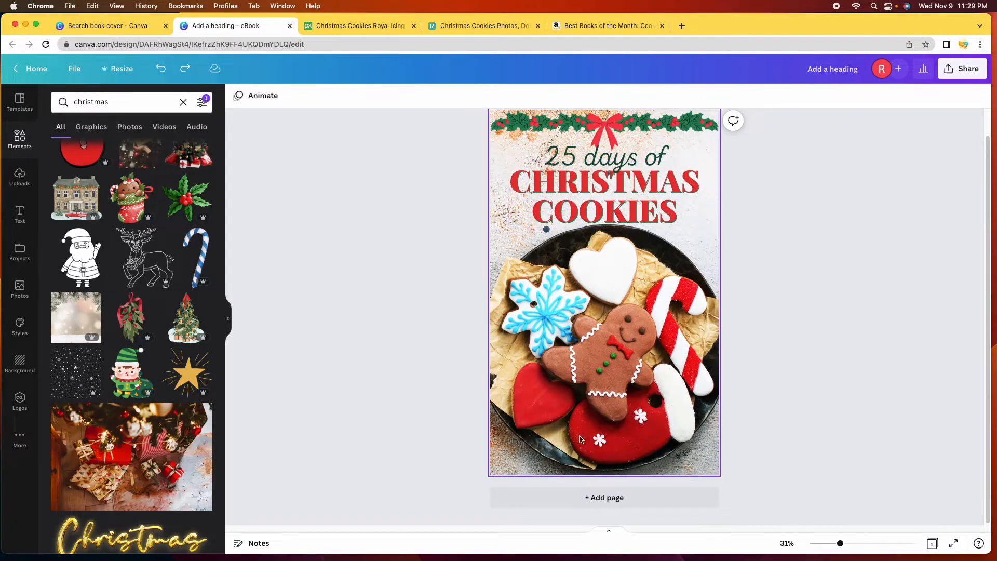
pyautogui.click(608, 157)
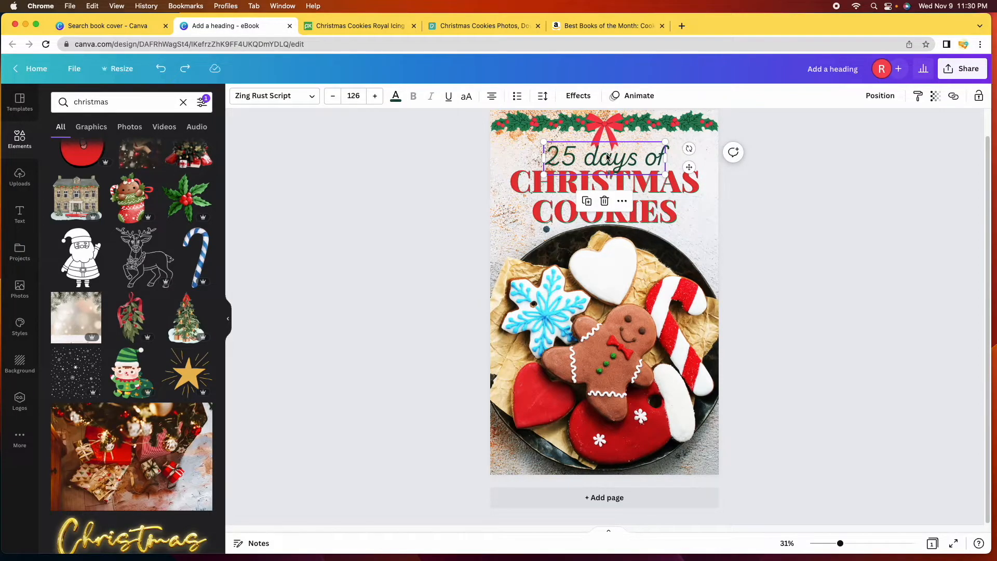
pyautogui.click(586, 207)
pyautogui.moveTo(631, 162); pyautogui.dragTo(628, 457)
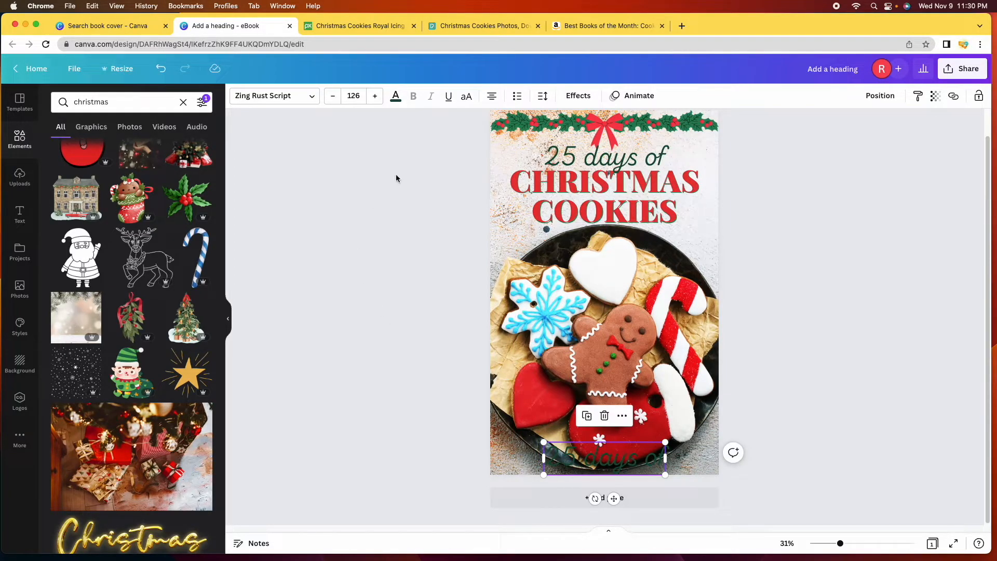
pyautogui.click(396, 97)
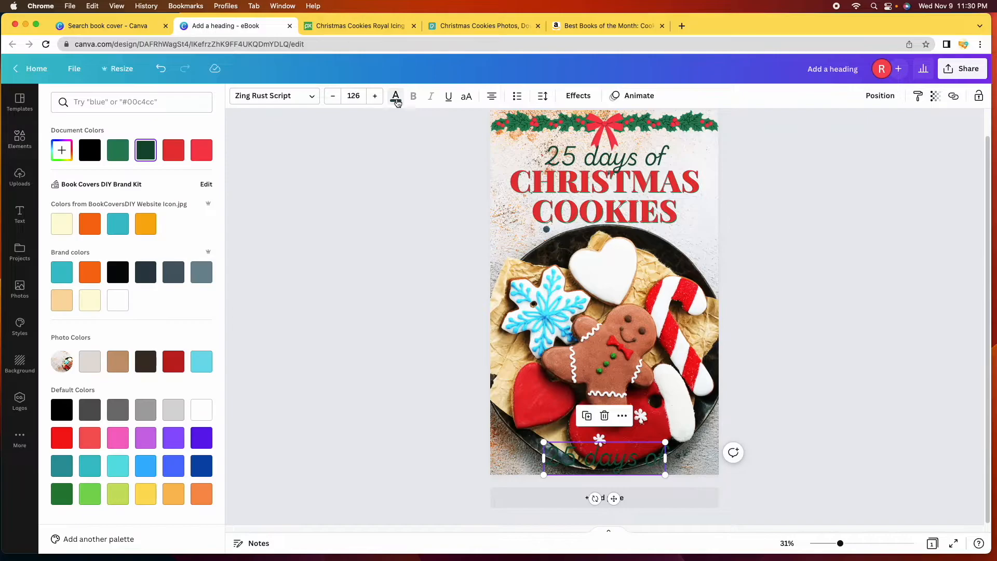
pyautogui.click(201, 409)
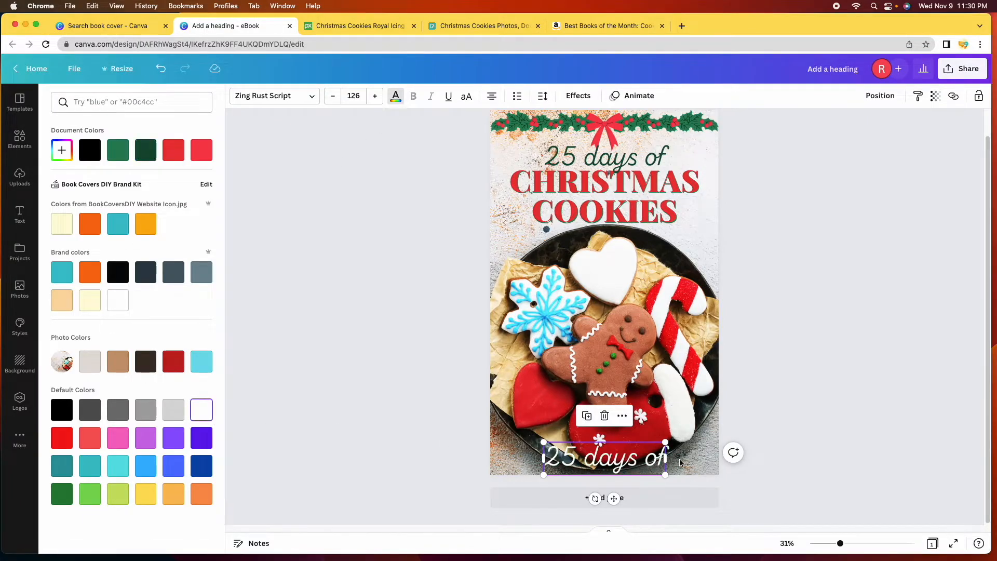
# Step: Replace the copied text with the author's name, shrink it to size 77.4, and centre it near the page's lower edge
pyautogui.doubleClick(654, 457)
pyautogui.press('BackSpace')
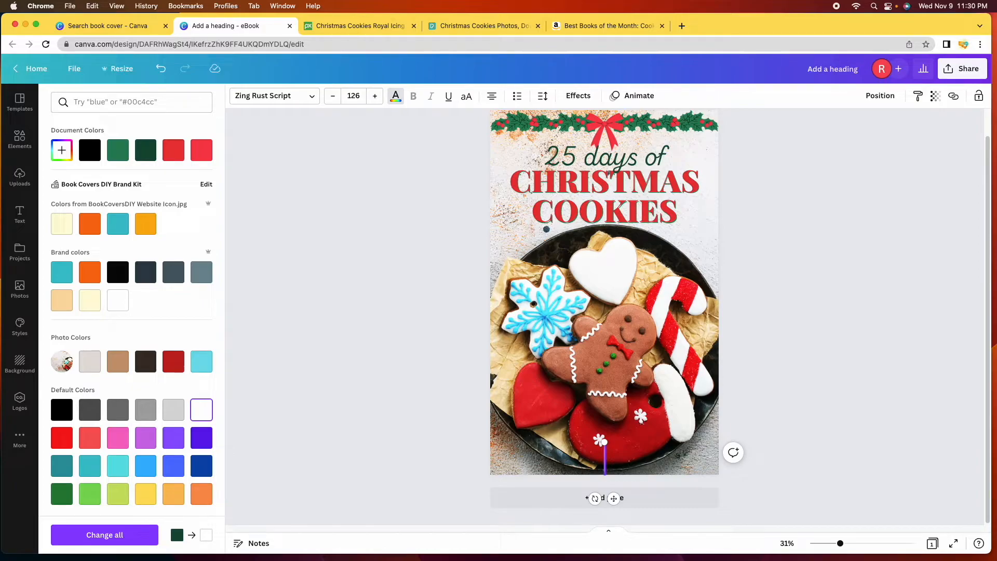
pyautogui.write('Nana')
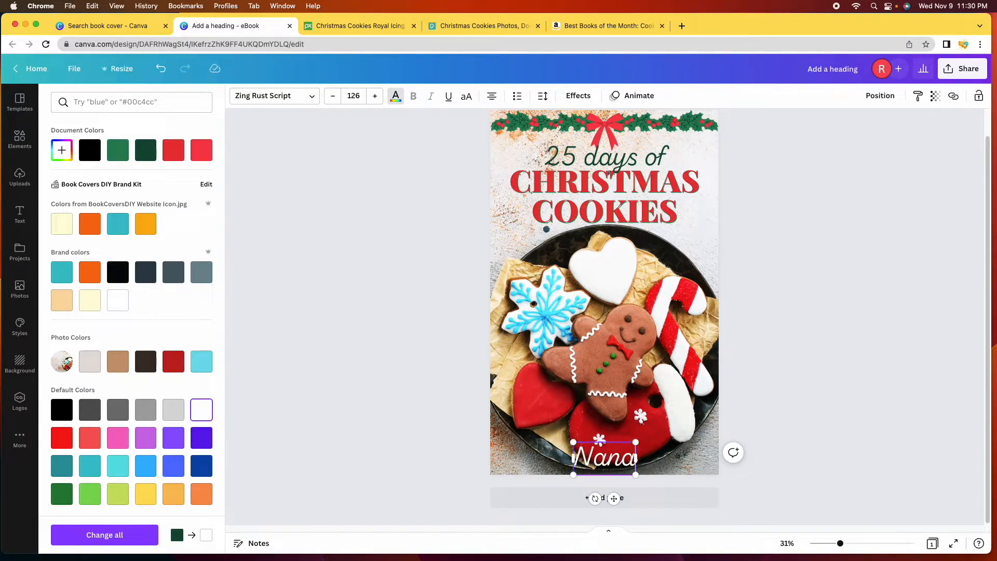
pyautogui.write(' Claus')
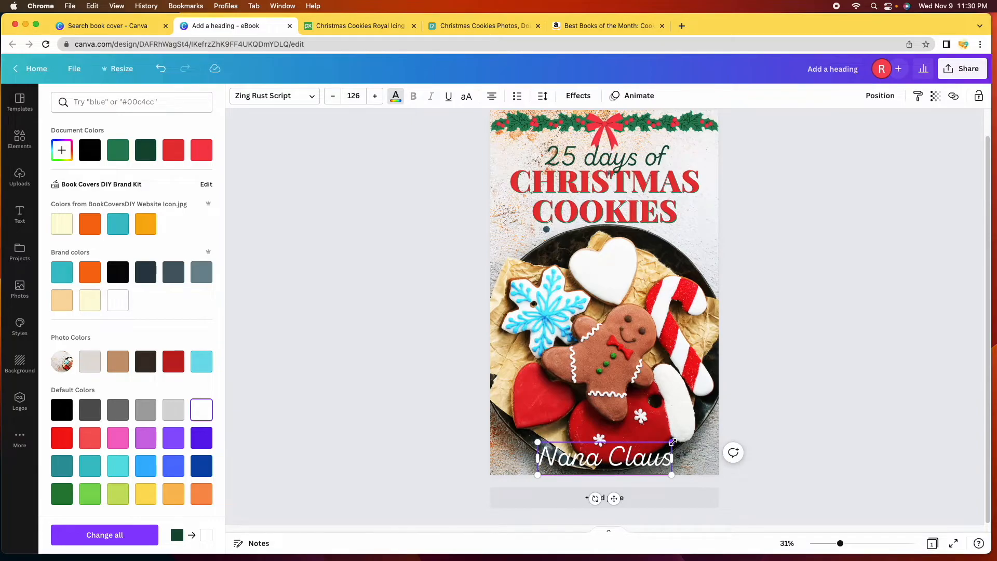
pyautogui.moveTo(672, 442); pyautogui.dragTo(639, 456)
pyautogui.moveTo(596, 466); pyautogui.dragTo(621, 450)
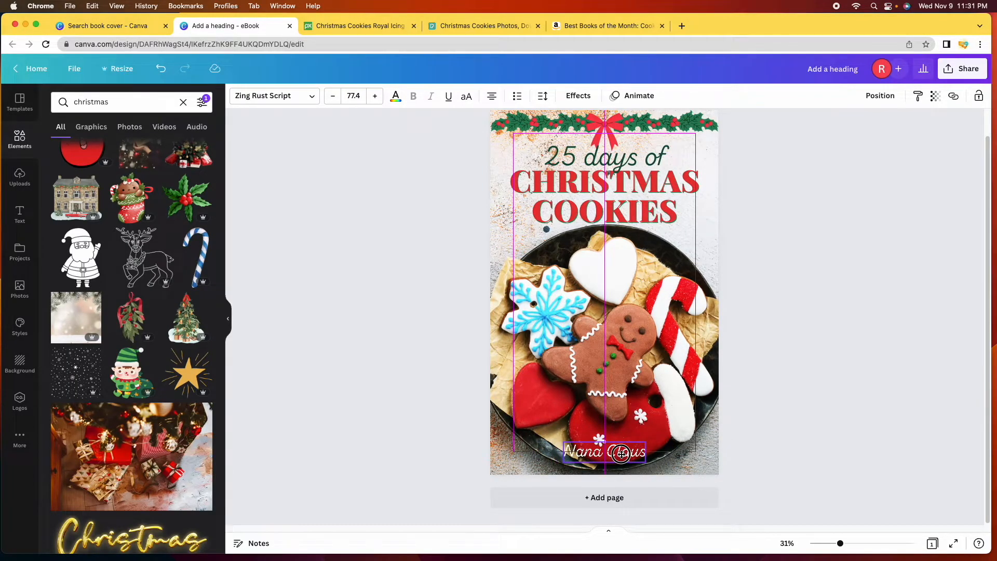
pyautogui.click(818, 472)
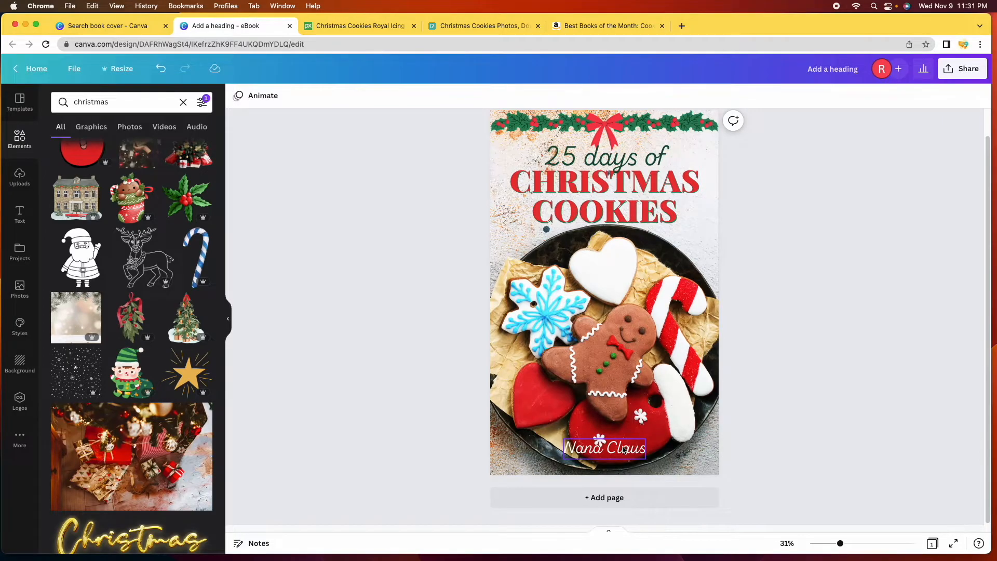
# Step: Apply the Lift text effect to the author's name and raise its intensity to the maximum
pyautogui.click(623, 450)
pyautogui.click(578, 95)
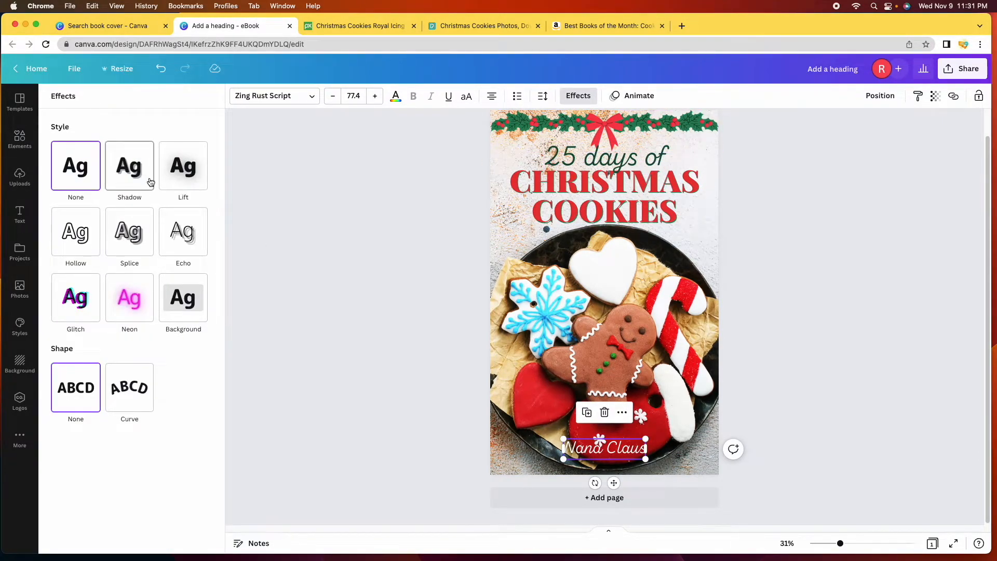
pyautogui.click(195, 174)
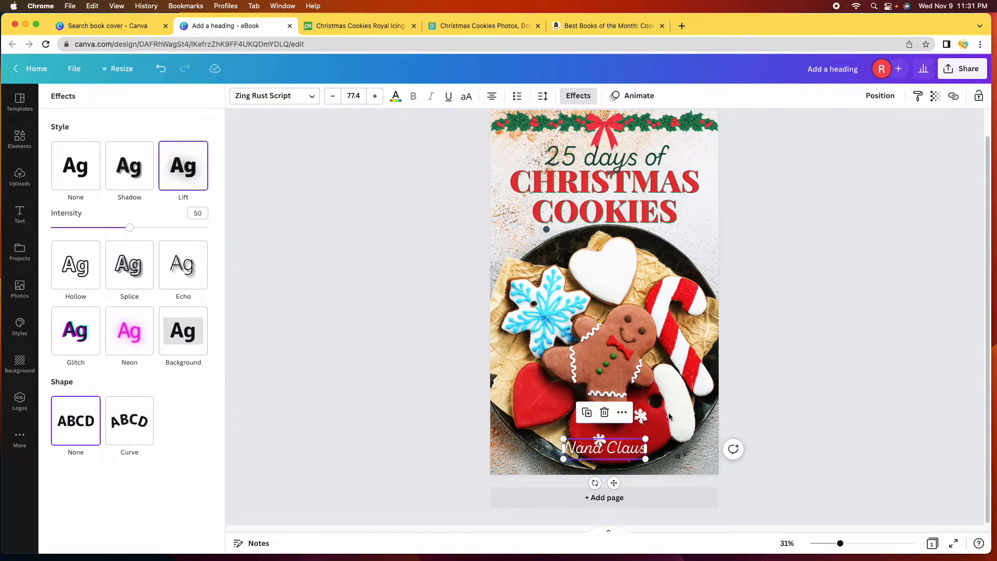
pyautogui.moveTo(840, 543); pyautogui.dragTo(877, 543)
pyautogui.scroll(-10, 802, 465)
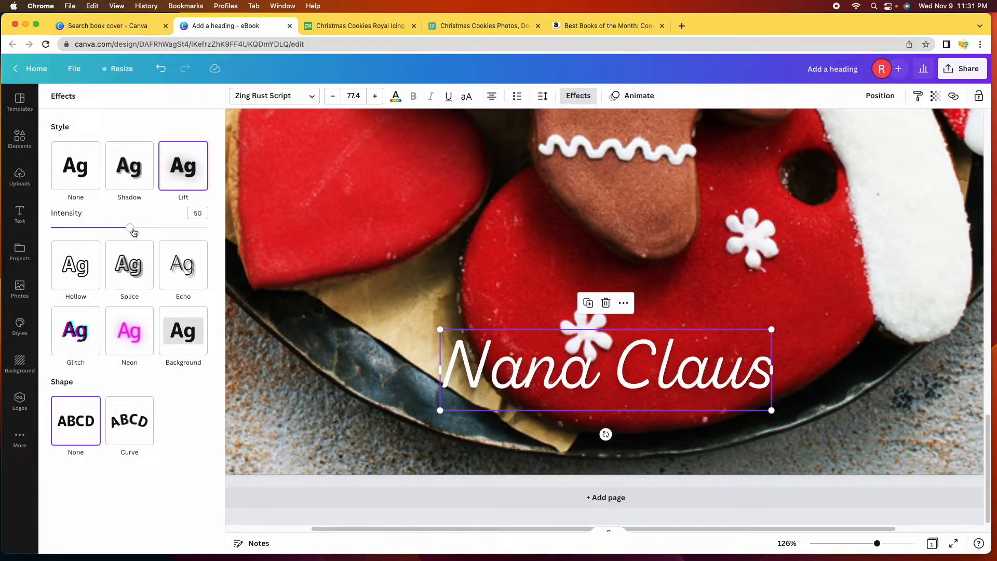
pyautogui.moveTo(133, 233); pyautogui.dragTo(2, 206)
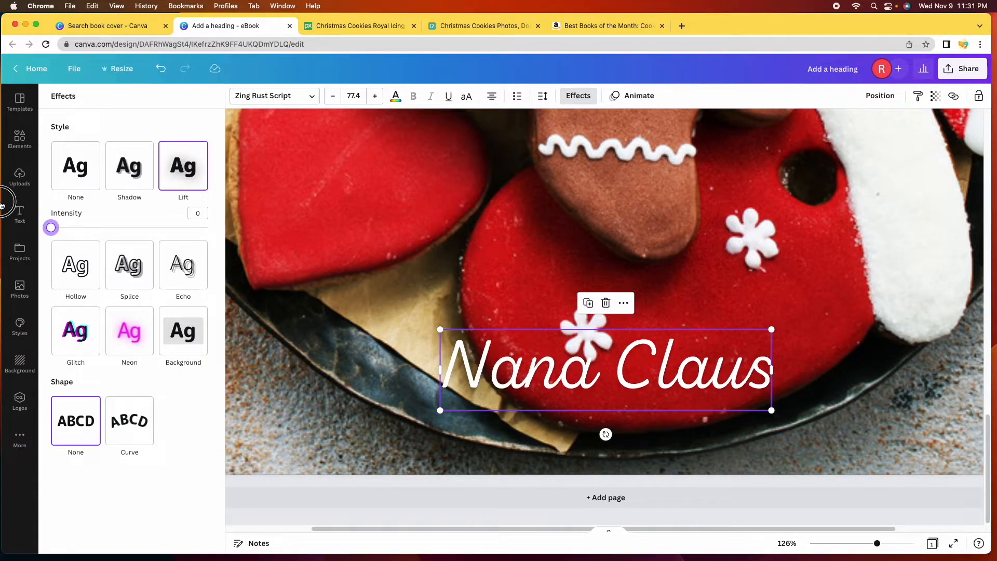
pyautogui.moveTo(2, 206); pyautogui.dragTo(220, 258)
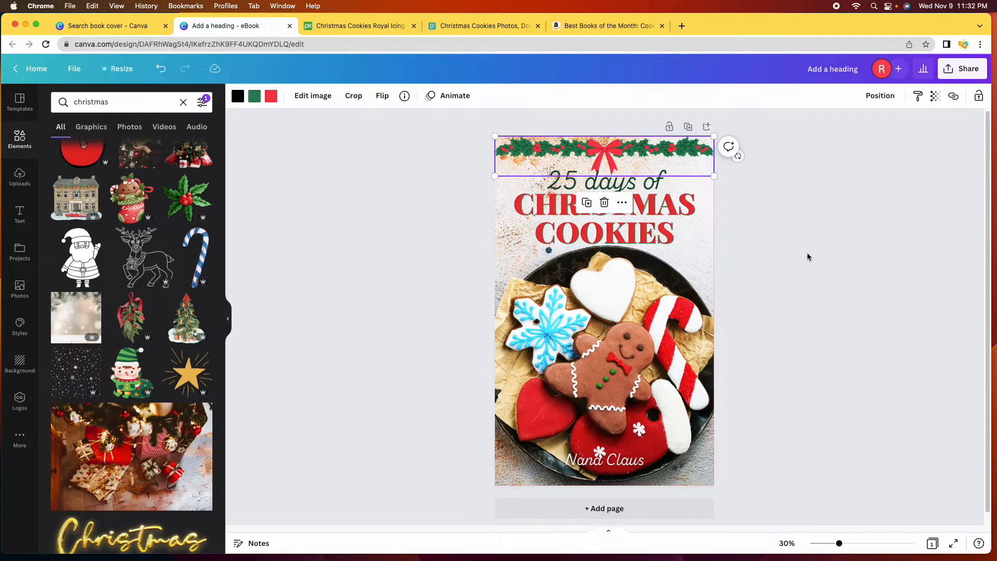
# Step: Duplicate the finished cover page as page 2 for a second version of the design
pyautogui.click(808, 257)
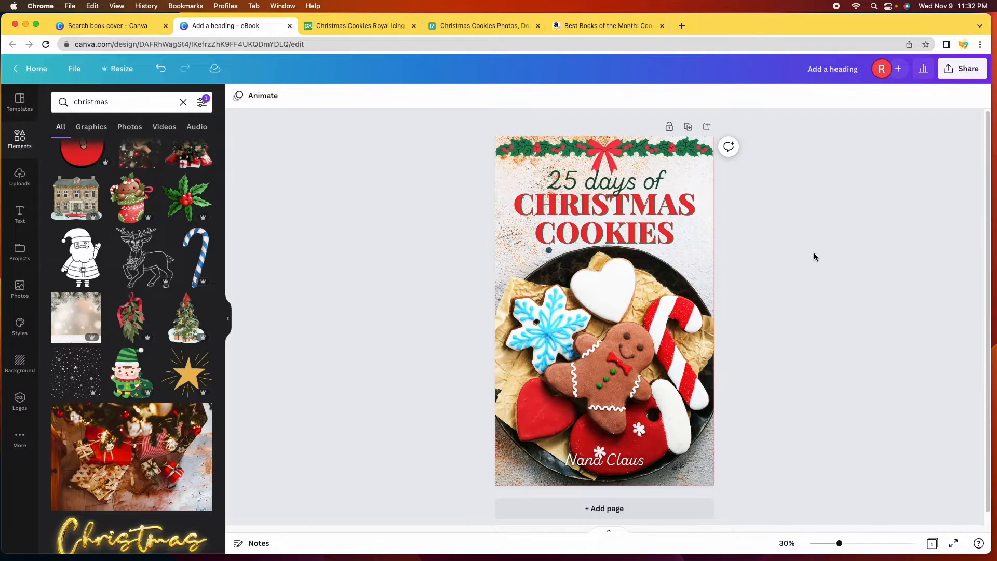
pyautogui.click(690, 129)
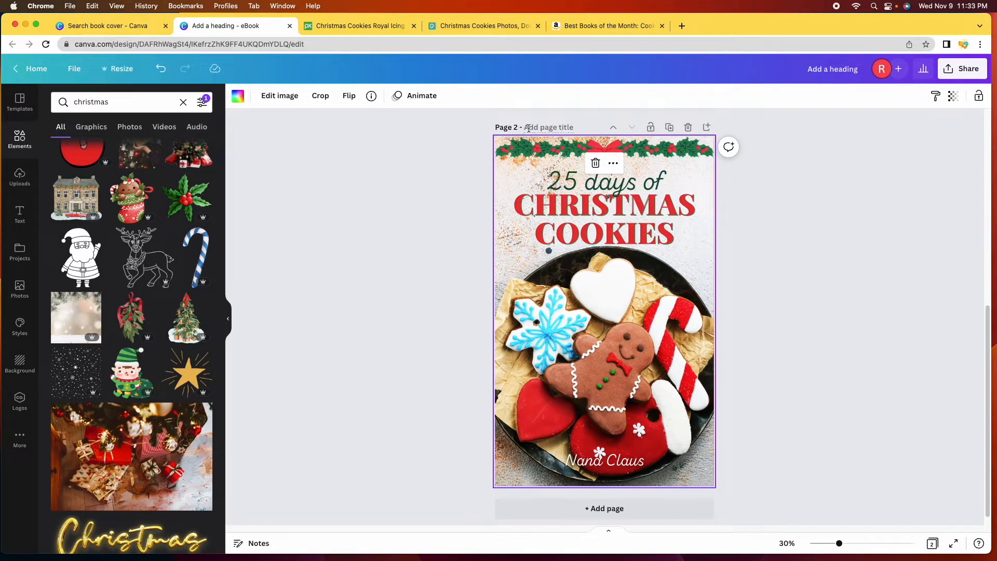
pyautogui.scroll(5, 781, 351)
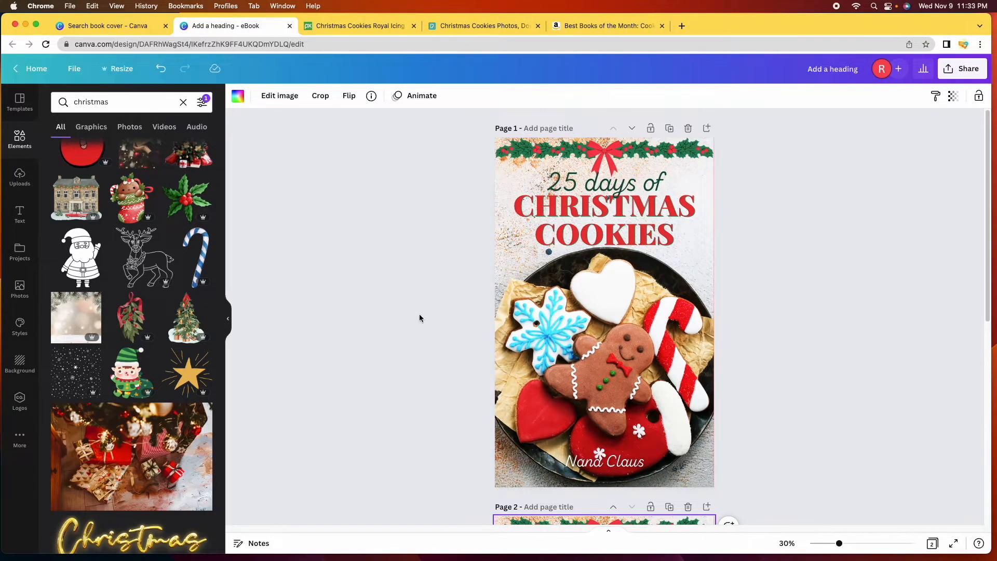
pyautogui.scroll(-5, 805, 369)
pyautogui.scroll(-3, 805, 372)
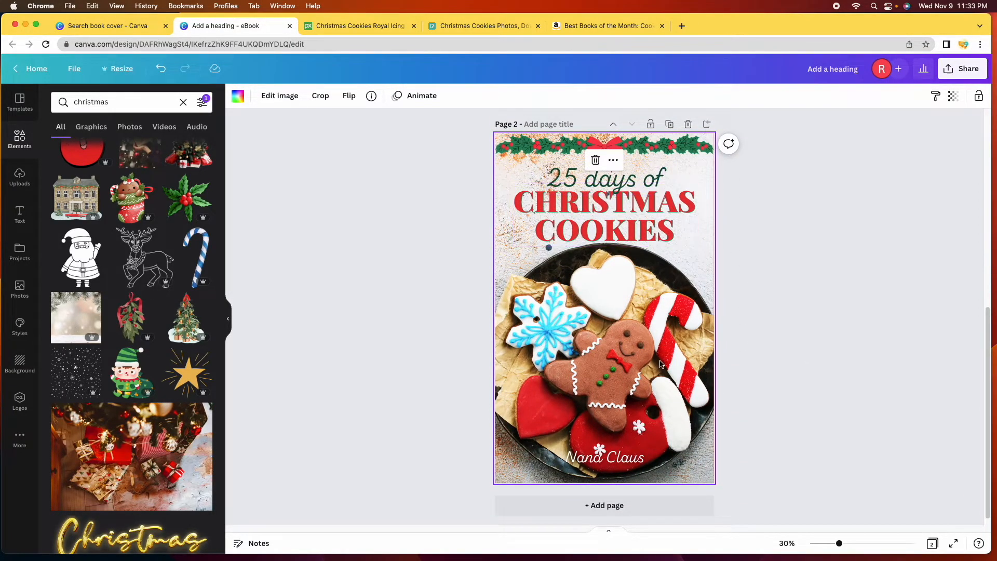
# Step: Enlarge the cookie photo inside page 2's frame and reposition it so the plate runs off the page's left and lower edges
pyautogui.doubleClick(619, 350)
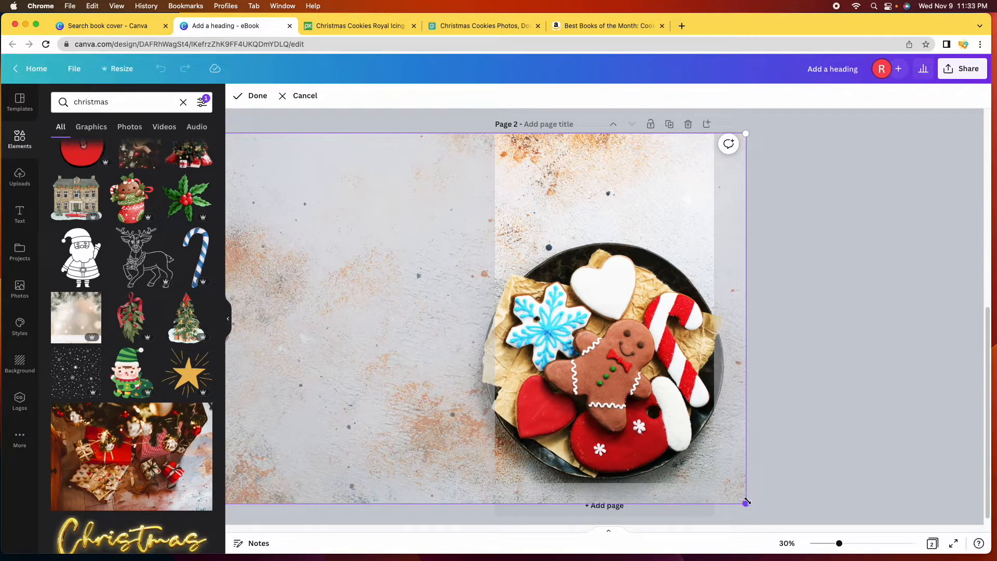
pyautogui.moveTo(746, 502); pyautogui.dragTo(928, 541)
pyautogui.moveTo(768, 344); pyautogui.dragTo(648, 332)
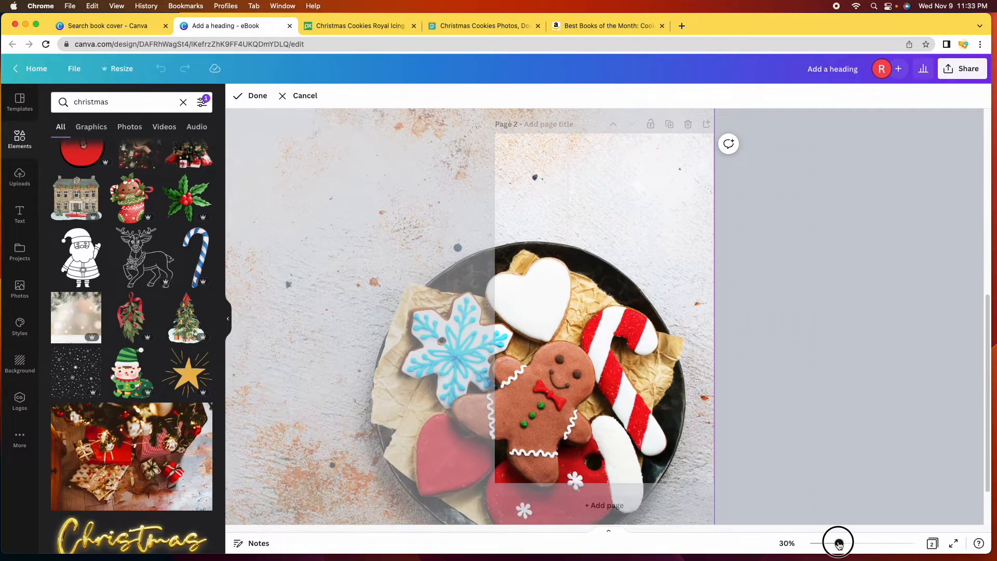
pyautogui.moveTo(839, 544); pyautogui.dragTo(830, 544)
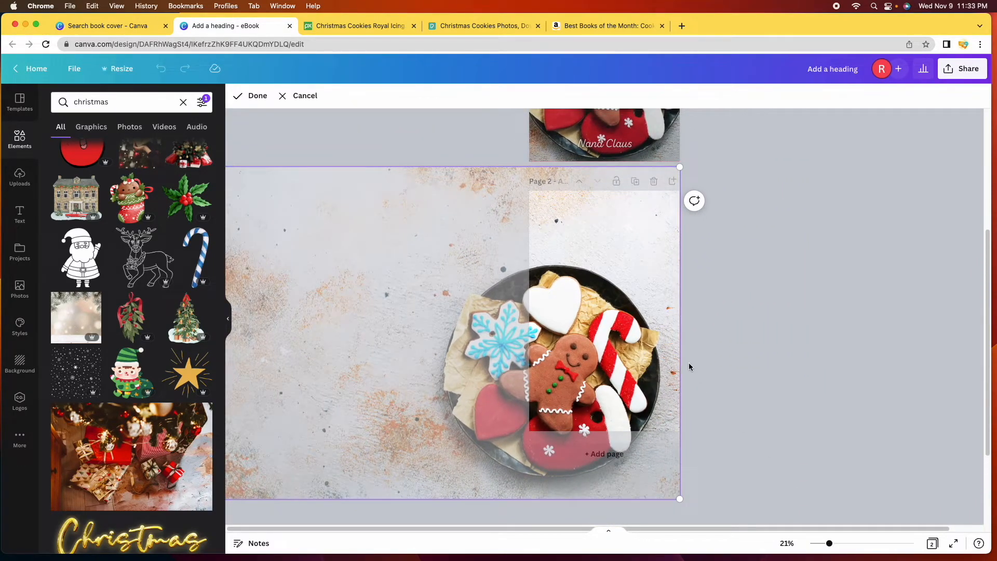
pyautogui.moveTo(678, 498); pyautogui.dragTo(695, 510)
pyautogui.moveTo(619, 355); pyautogui.dragTo(598, 358)
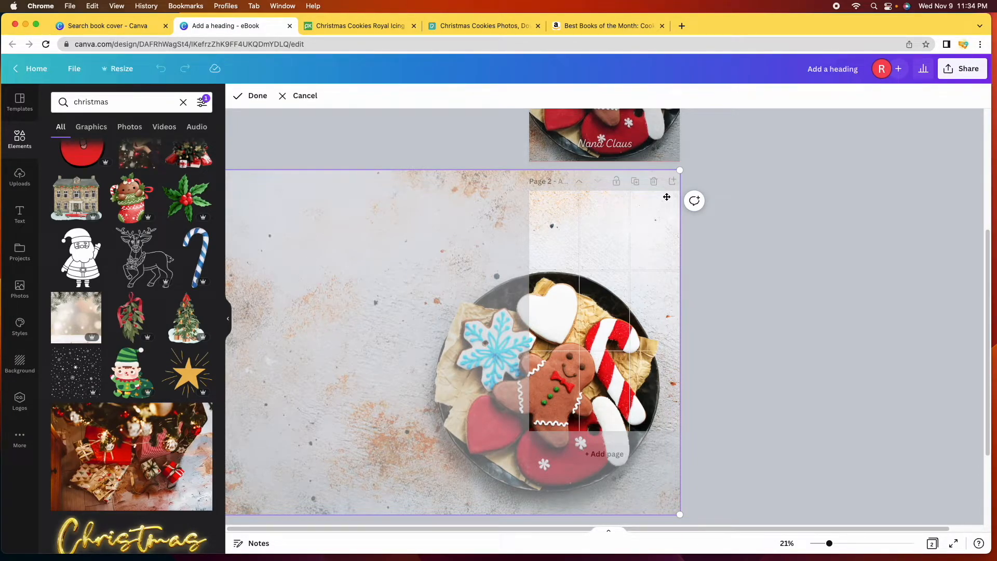
pyautogui.click(835, 292)
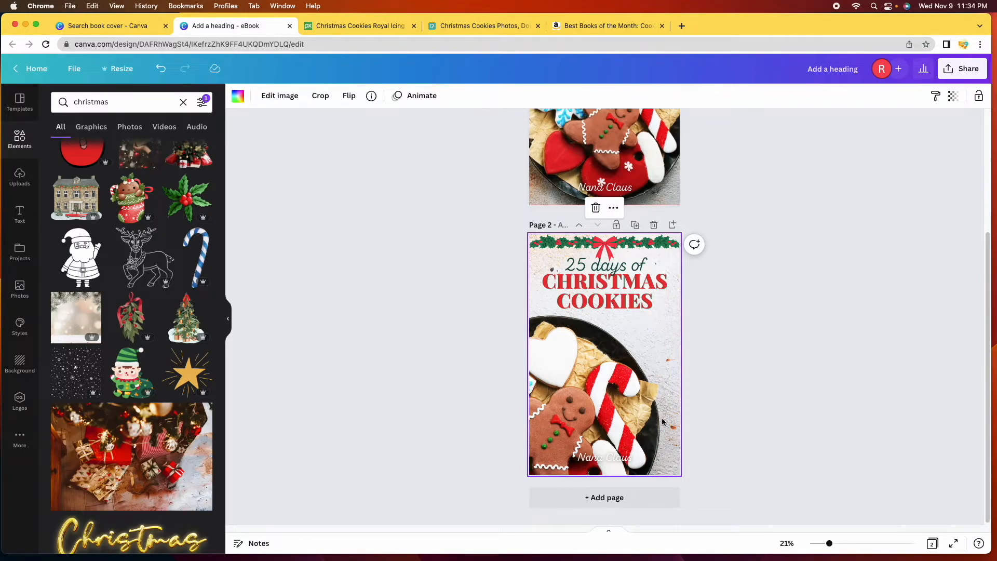
# Step: Compare page 2's enlarged photo layout with the original cover on page 1
pyautogui.scroll(2, 688, 398)
pyautogui.scroll(1, 688, 399)
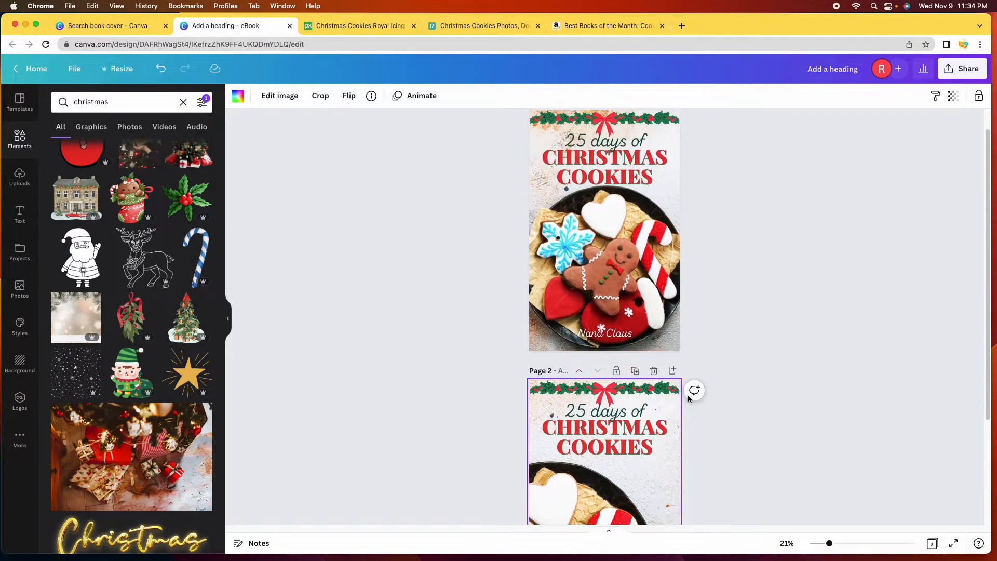
pyautogui.scroll(-3, 688, 398)
pyautogui.scroll(2, 653, 400)
pyautogui.scroll(-2, 651, 400)
pyautogui.moveTo(830, 545); pyautogui.dragTo(844, 544)
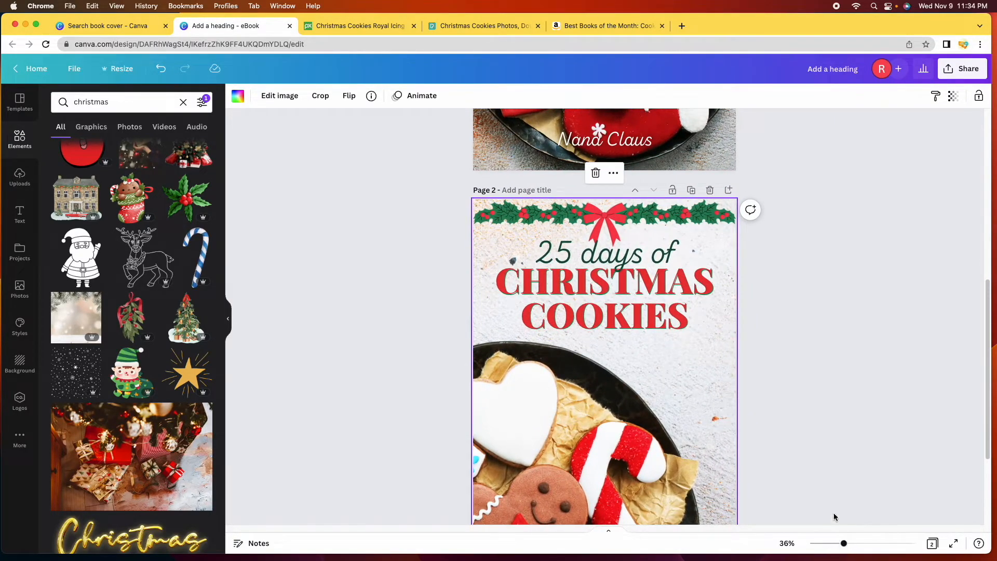
# Step: Delete the "25 days of" and "CHRISTMAS COOKIES" text from page 2
pyautogui.scroll(-3, 782, 407)
pyautogui.scroll(2, 781, 409)
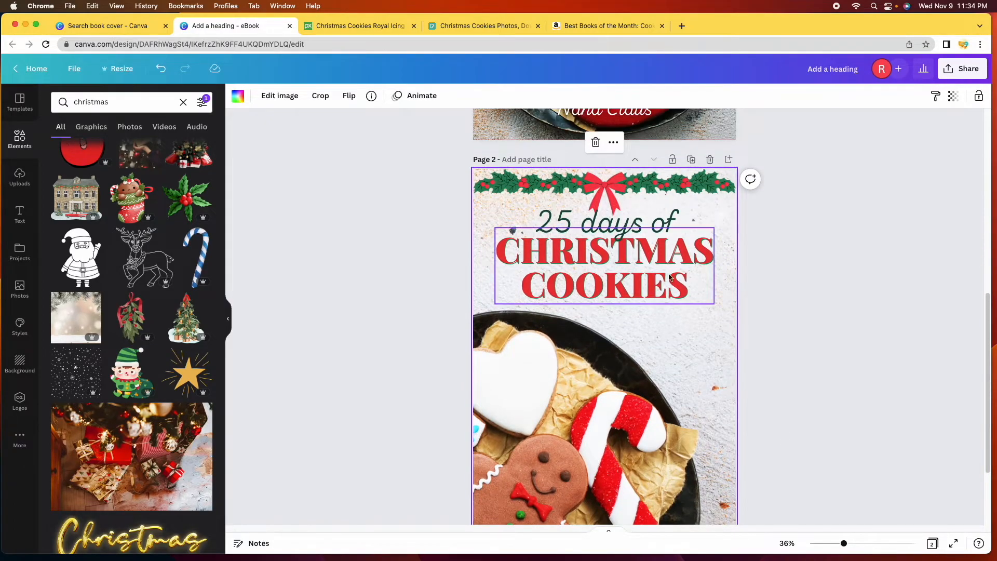
pyautogui.click(662, 292)
pyautogui.scroll(-2, 625, 438)
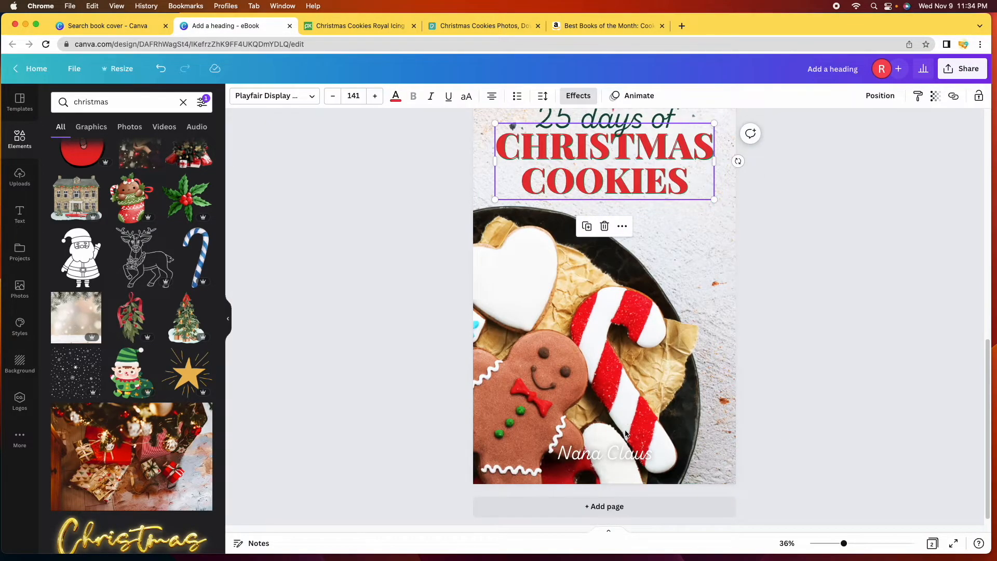
pyautogui.scroll(2, 607, 438)
pyautogui.click(629, 213)
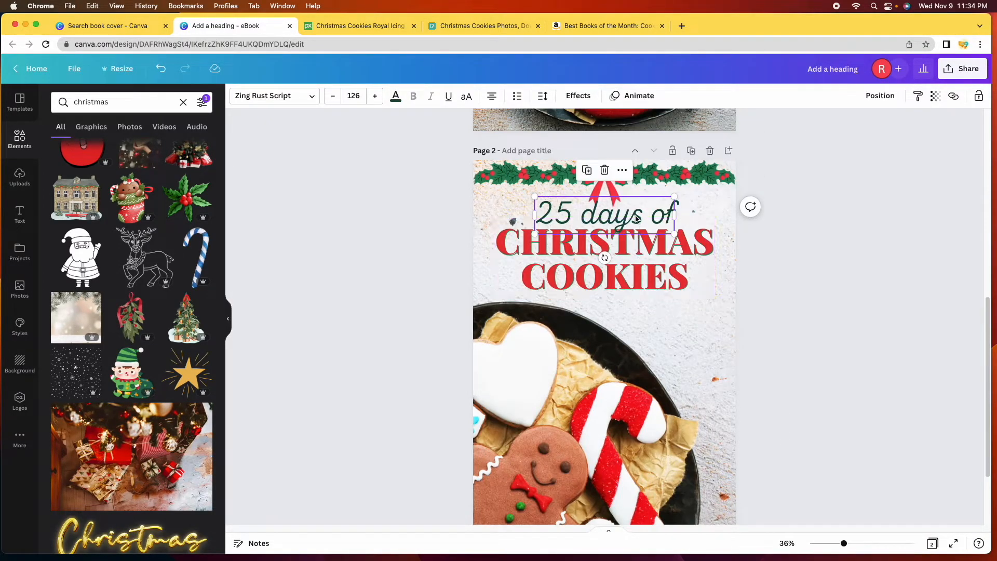
pyautogui.click(605, 171)
pyautogui.click(639, 250)
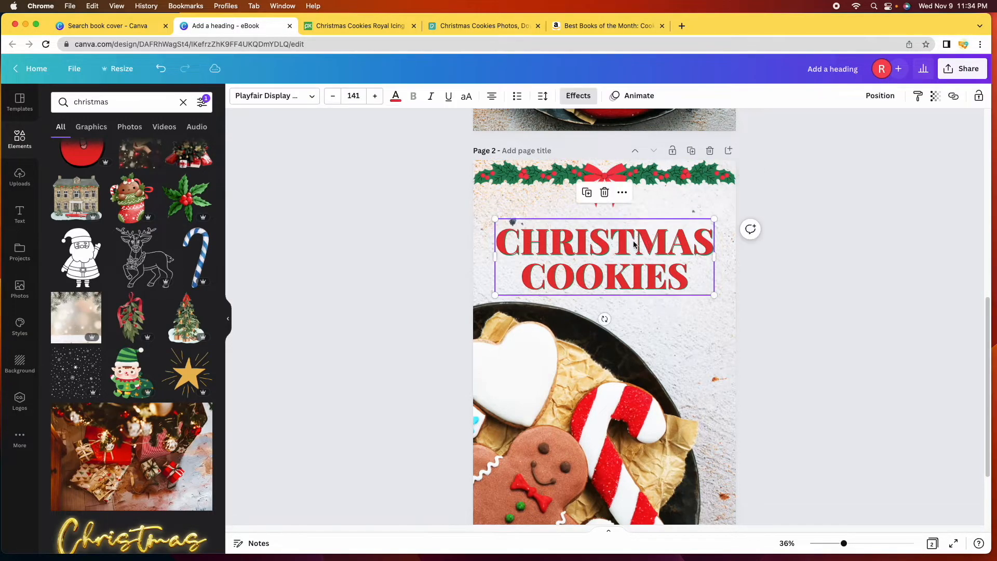
pyautogui.click(604, 193)
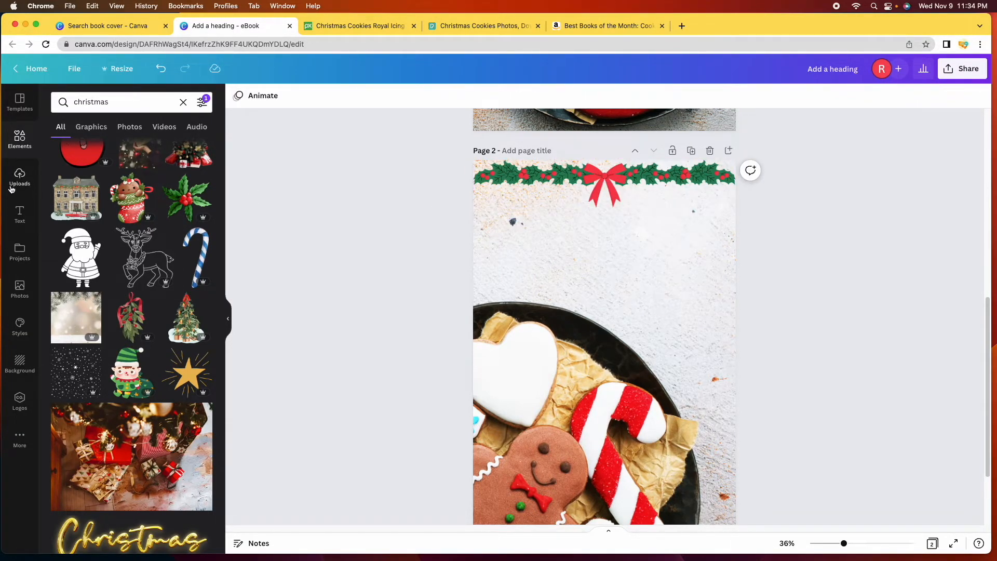
# Step: Add the "Happy Holidays!" font combination to page 2 and place it in the blank area between the garland and the plate
pyautogui.click(17, 216)
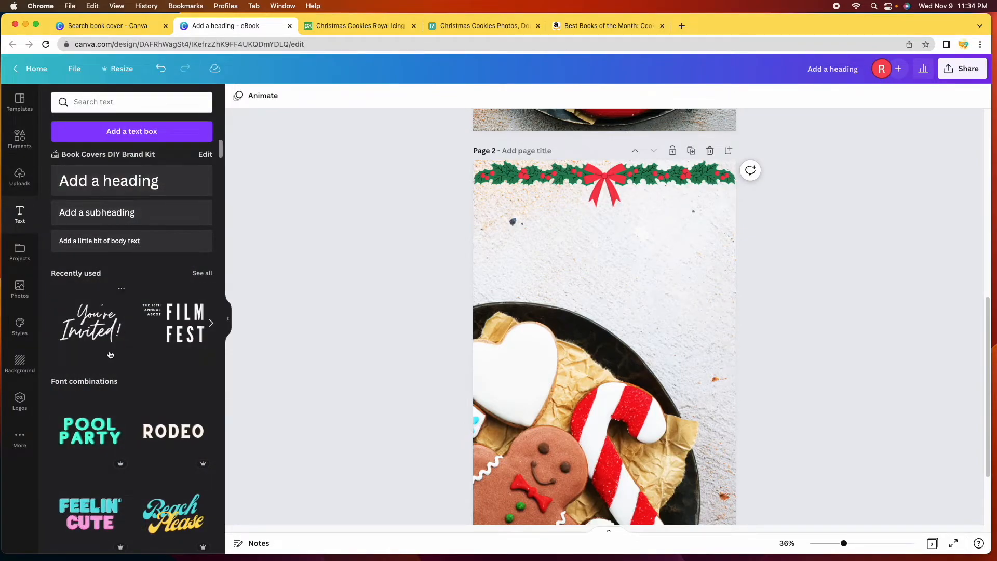
pyautogui.scroll(-6, 130, 346)
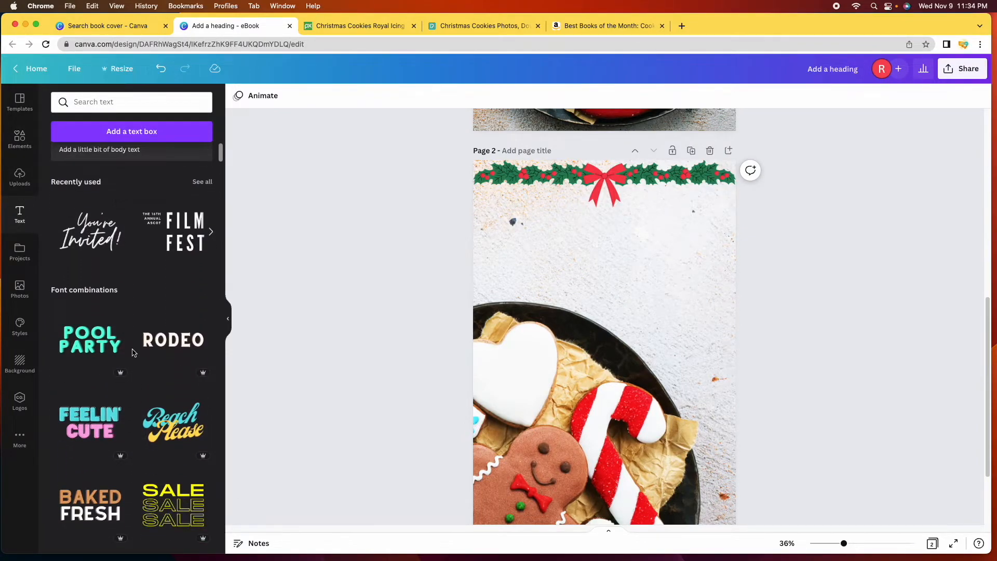
pyautogui.scroll(-3, 141, 348)
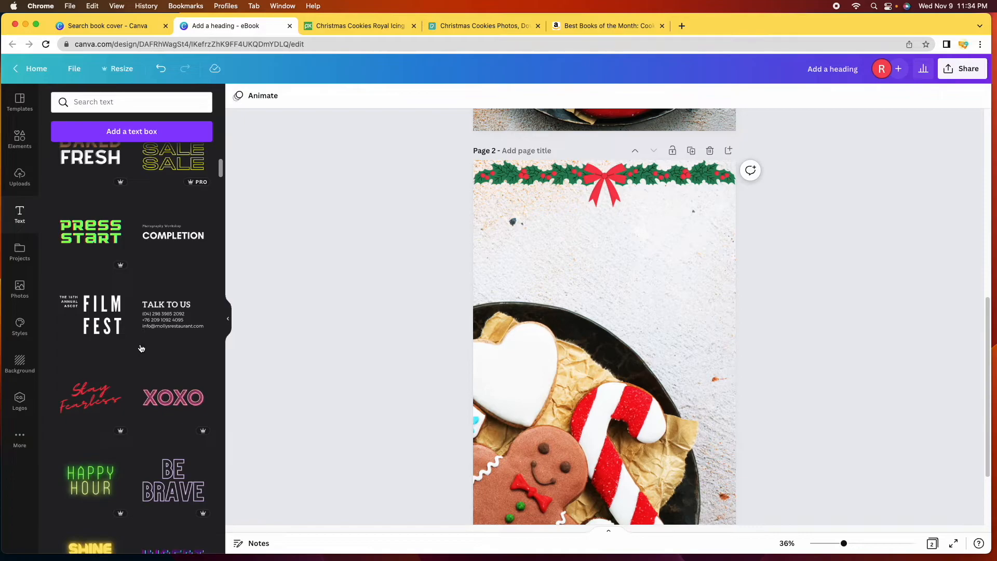
pyautogui.scroll(-6, 140, 347)
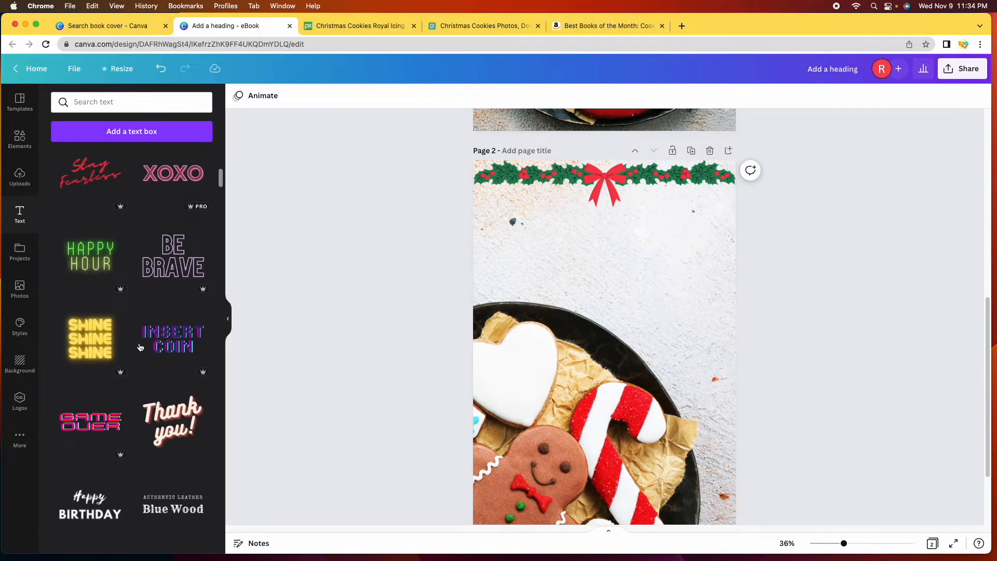
pyautogui.scroll(-8, 140, 347)
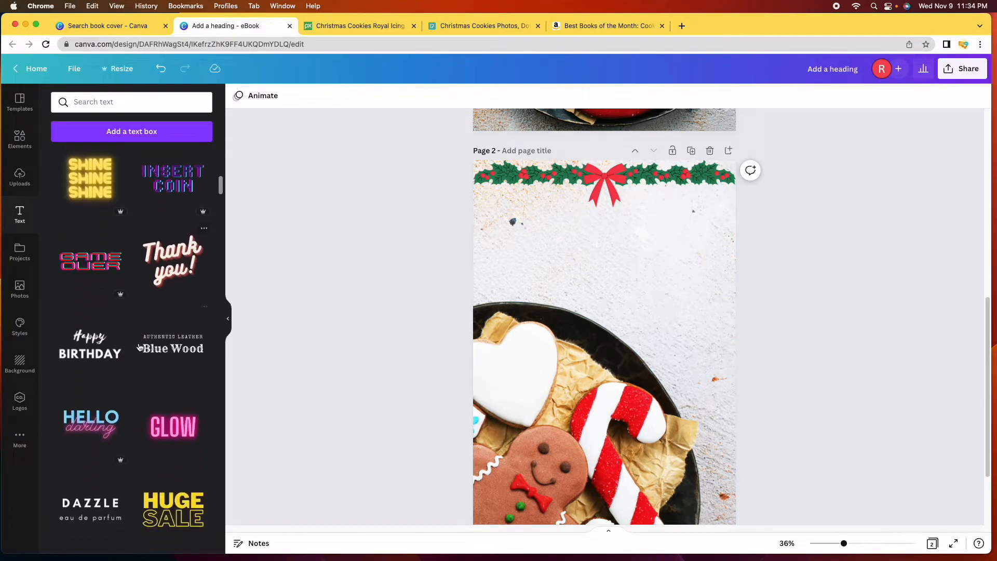
pyautogui.click(92, 358)
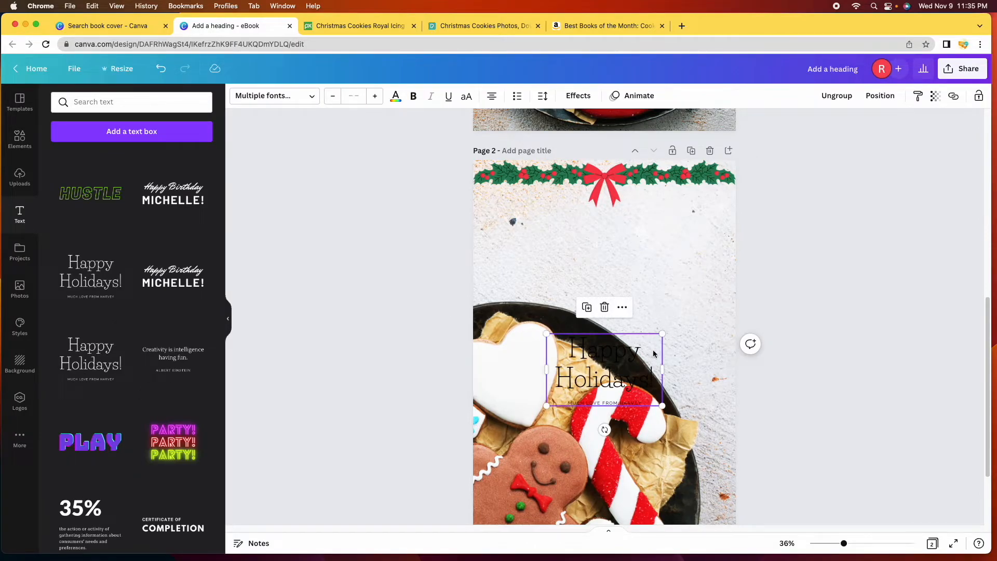
pyautogui.moveTo(610, 365); pyautogui.dragTo(631, 249)
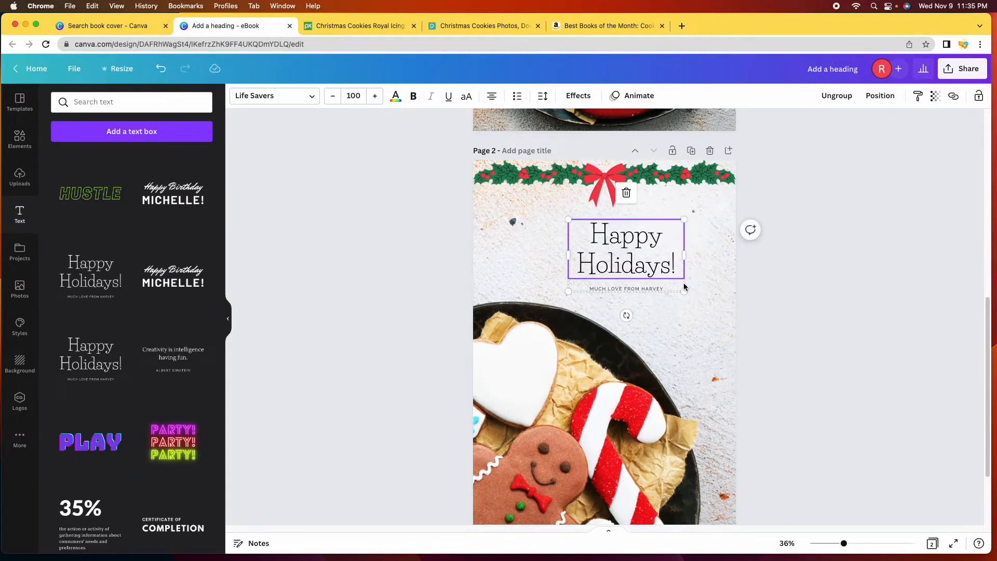
# Step: Replace the "Happy Holidays!" heading text with "Christmas Cookies"
pyautogui.doubleClick(672, 267)
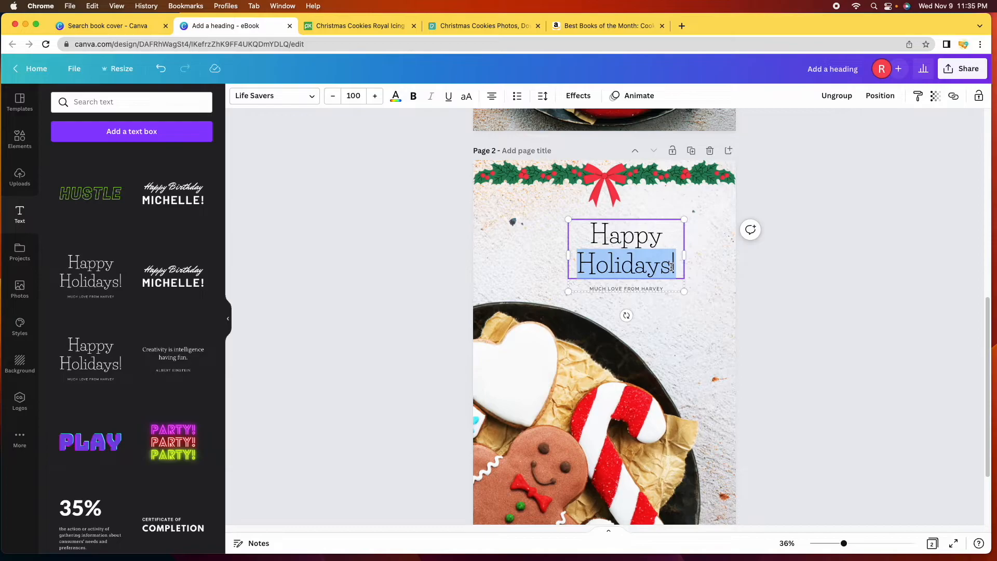
pyautogui.press('BackSpace')
pyautogui.press('BackSpace')
pyautogui.press('BackSpace')
pyautogui.press('BackSpace')
pyautogui.press('BackSpace')
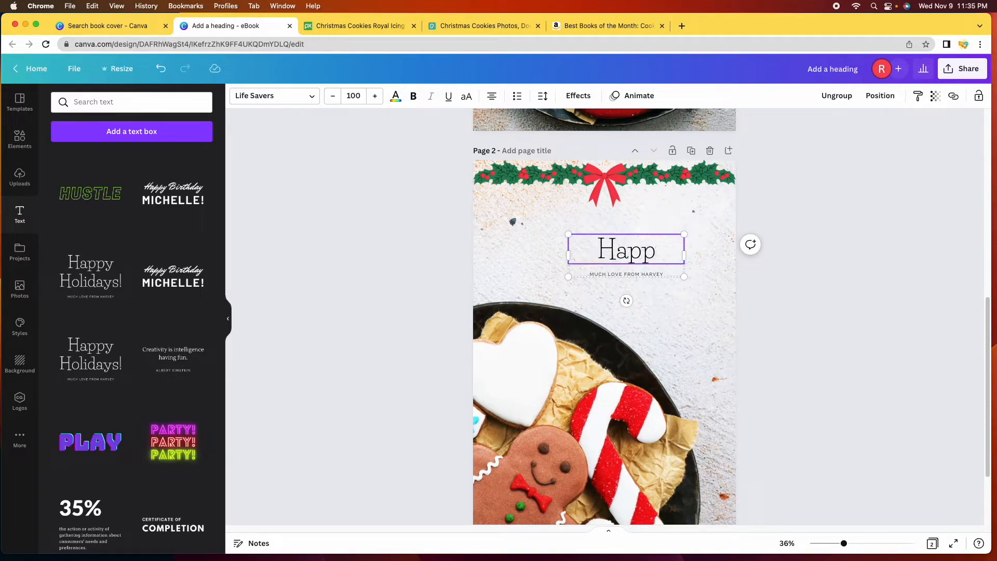
pyautogui.press('BackSpace')
pyautogui.press('BackSpace')
pyautogui.write('Christ')
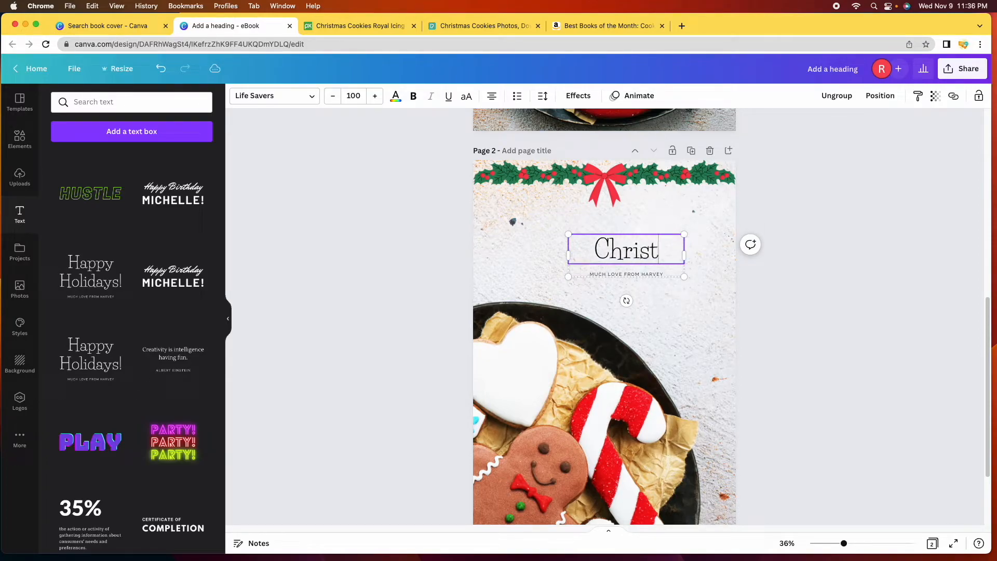
pyautogui.write('mas C')
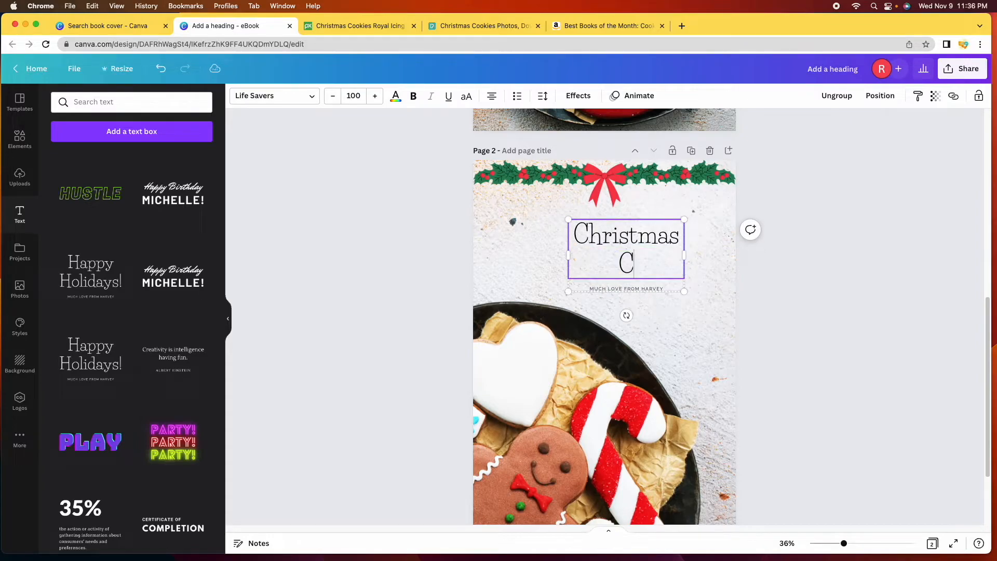
pyautogui.write('ookies')
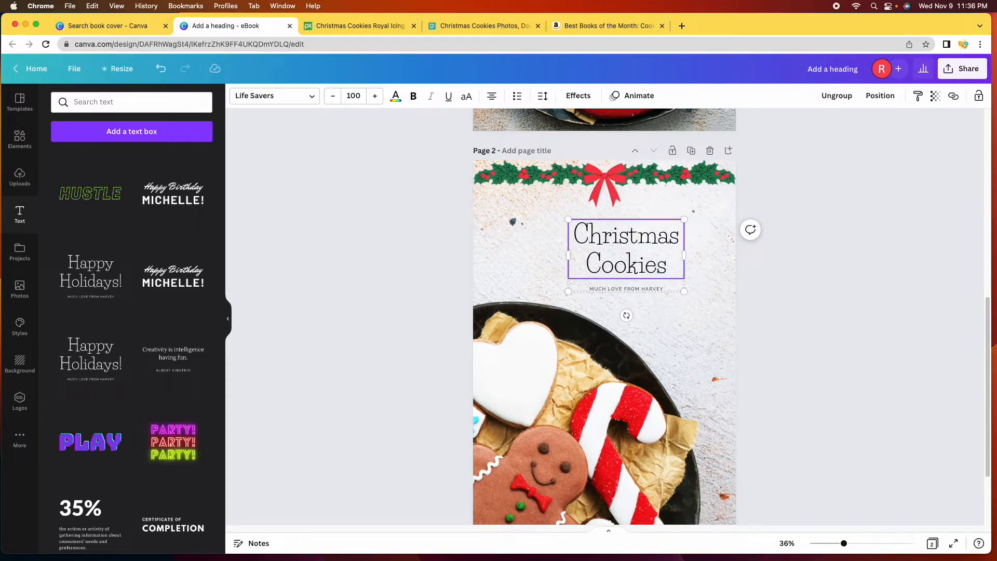
pyautogui.click(796, 328)
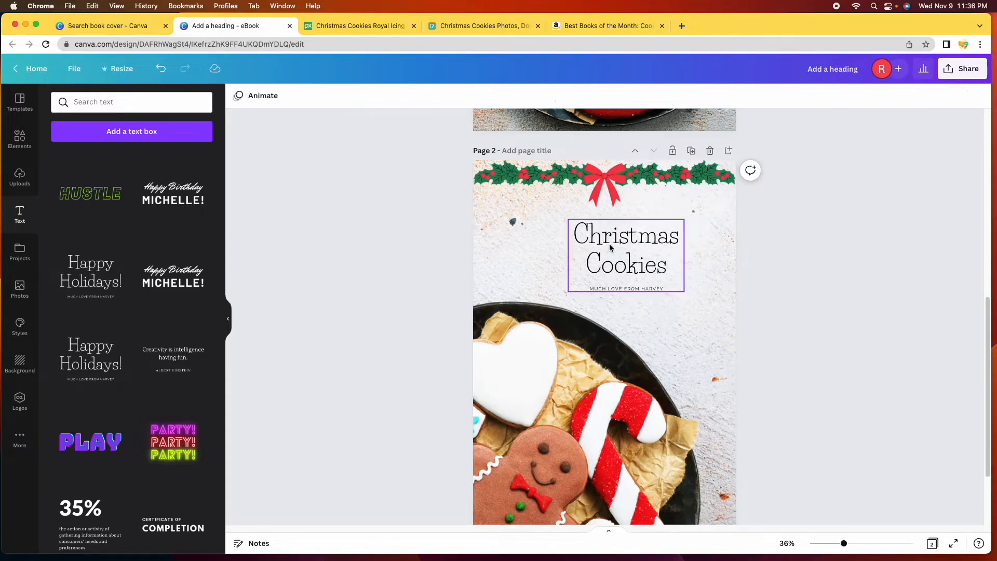
# Step: Enlarge the grouped title until its heading is size 135 and reposition it beneath the garland's bow
pyautogui.click(633, 265)
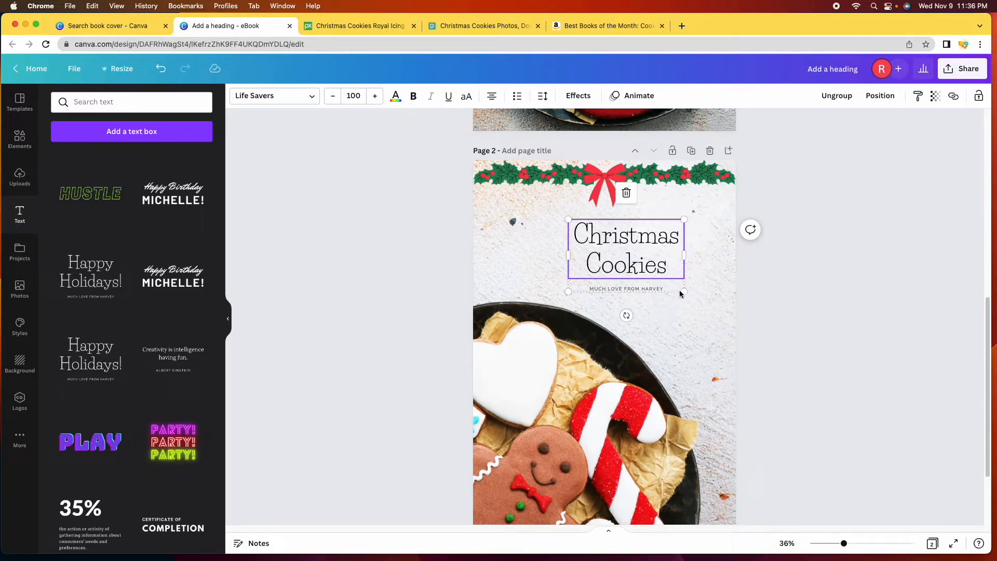
pyautogui.moveTo(683, 293); pyautogui.dragTo(724, 317)
pyautogui.moveTo(671, 259); pyautogui.dragTo(661, 243)
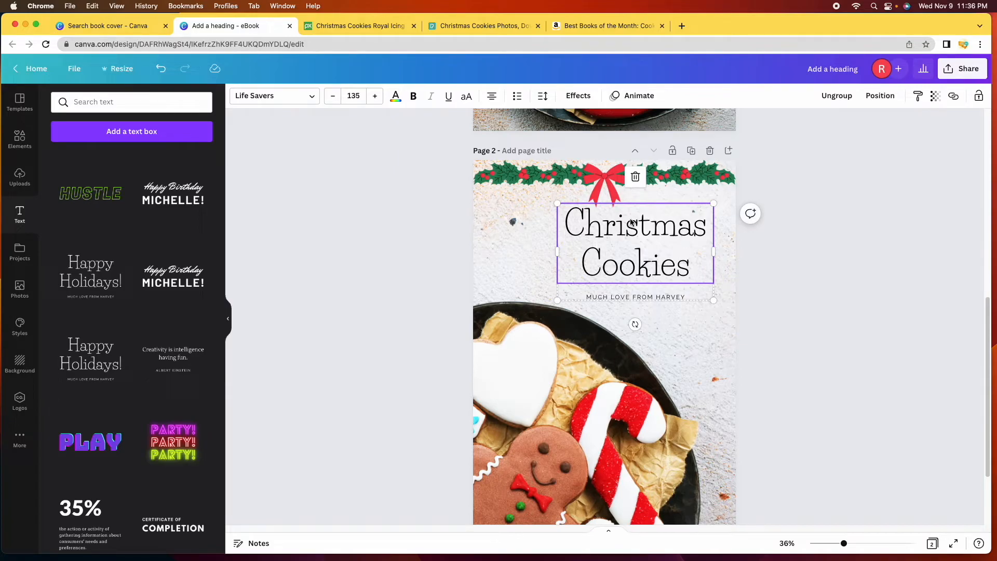
# Step: Ungroup the title combination and delete the small tagline under "Christmas Cookies"
pyautogui.click(619, 298)
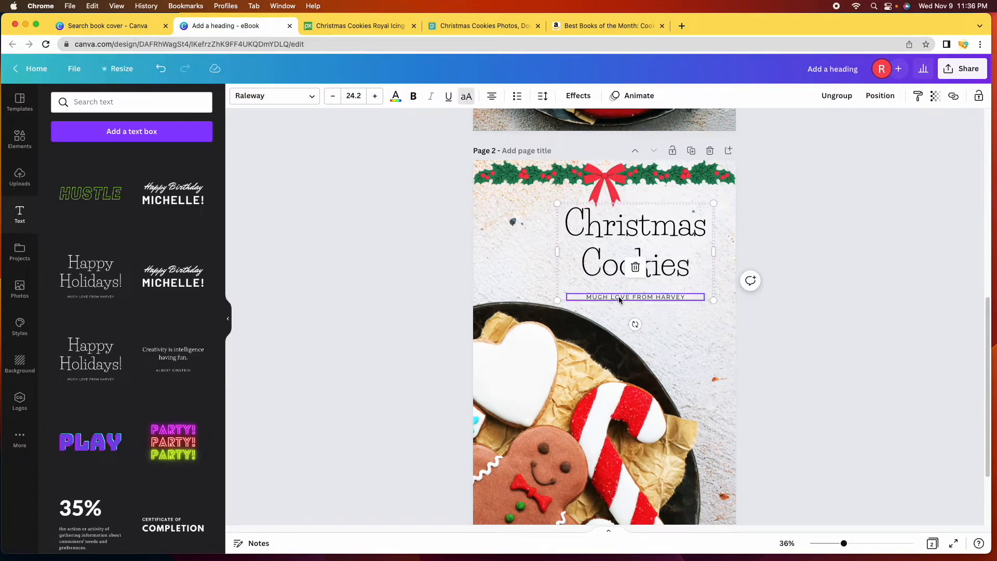
pyautogui.click(682, 238)
pyautogui.click(670, 296)
pyautogui.click(691, 267)
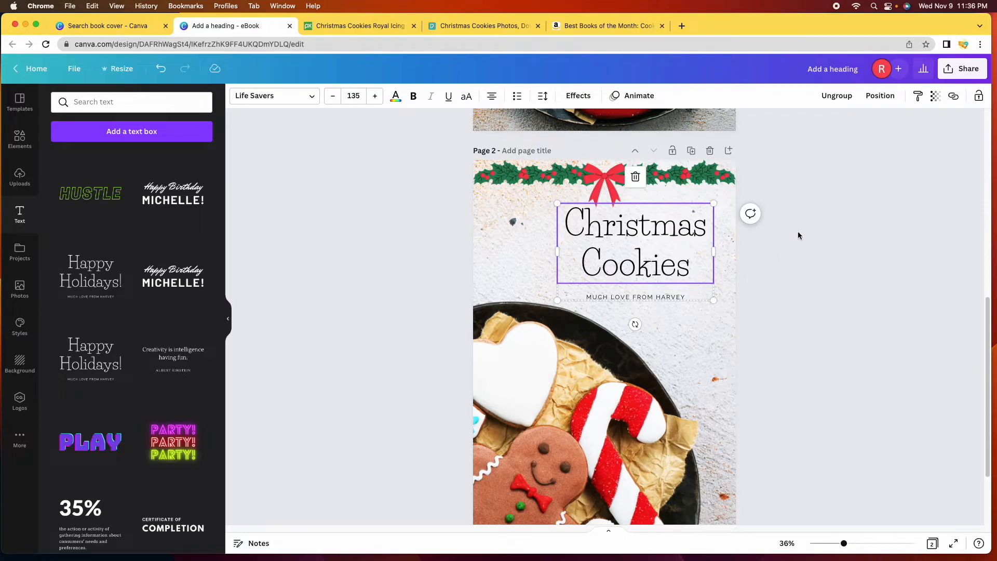
pyautogui.click(846, 101)
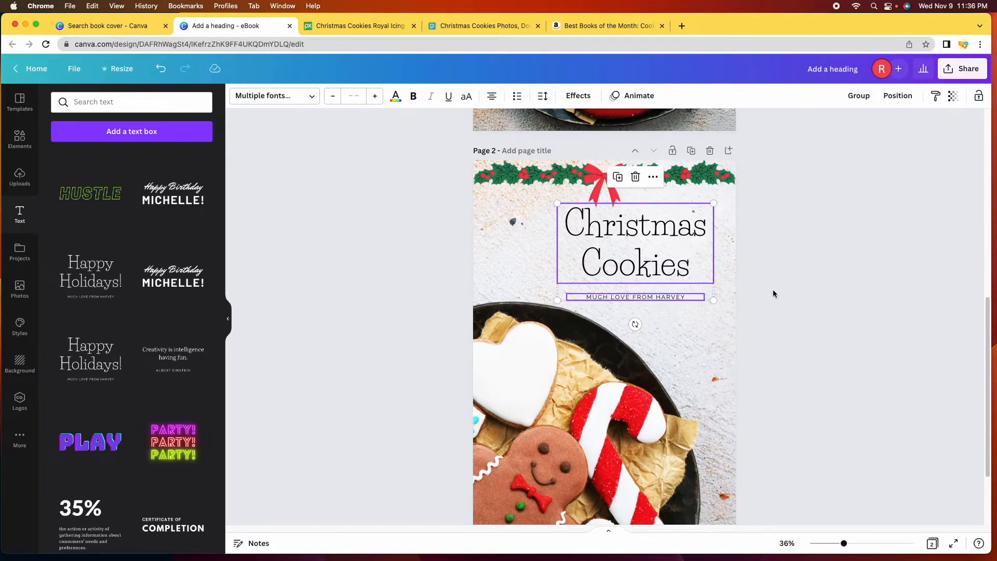
pyautogui.click(852, 305)
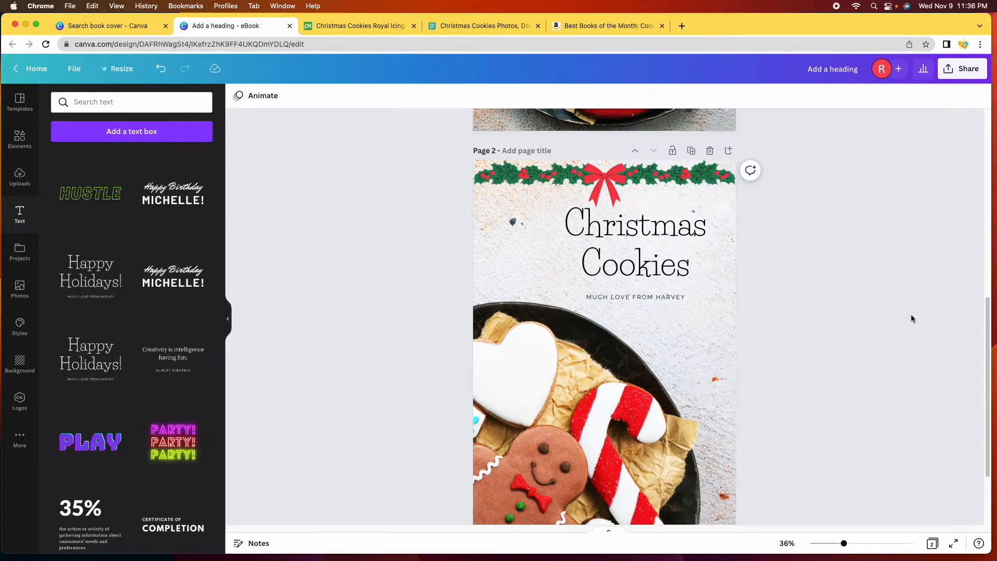
pyautogui.click(647, 298)
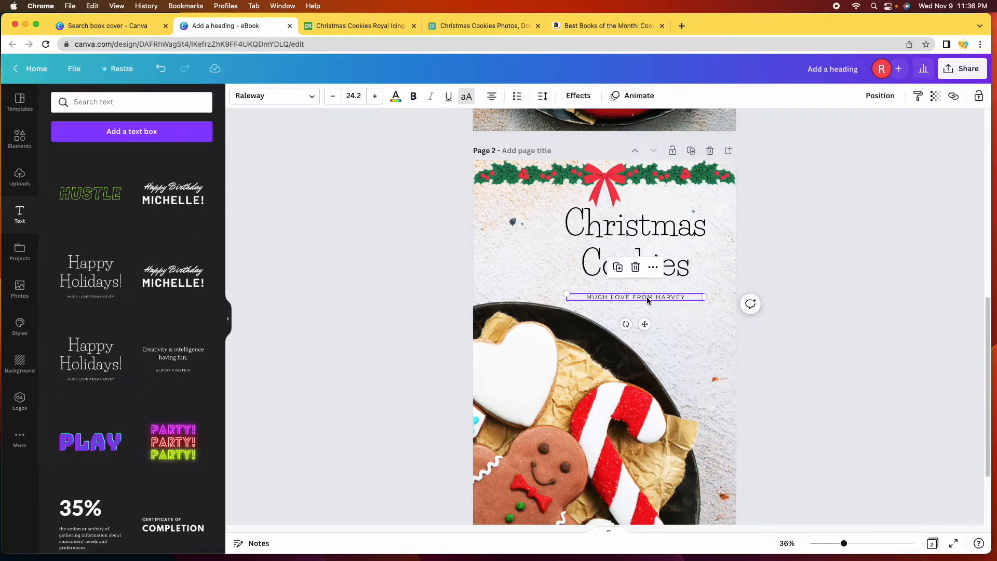
pyautogui.click(637, 268)
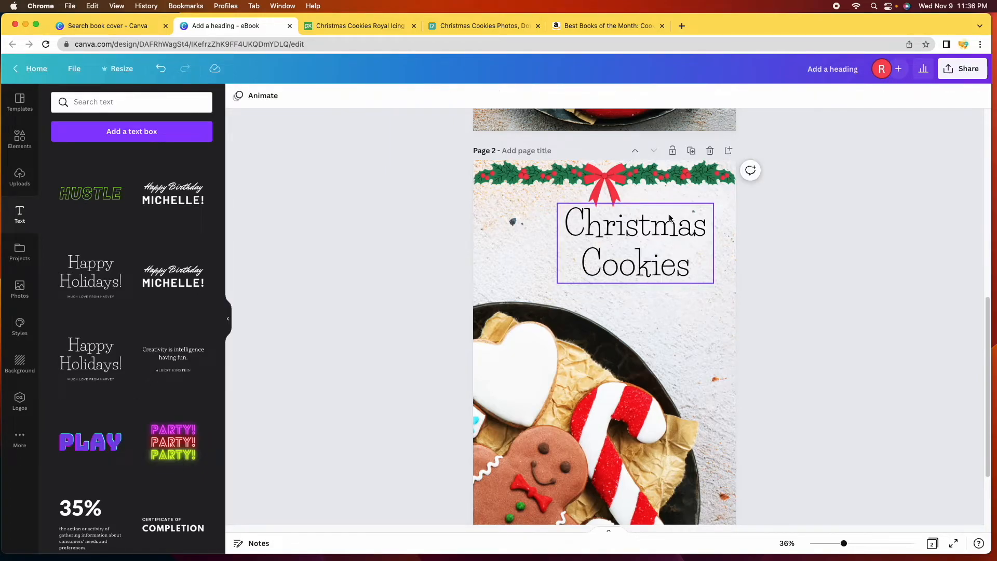
# Step: Right-align the "Christmas Cookies" title and move it lower, near the page's right edge beside the plate's upper rim
pyautogui.moveTo(647, 251); pyautogui.dragTo(666, 291)
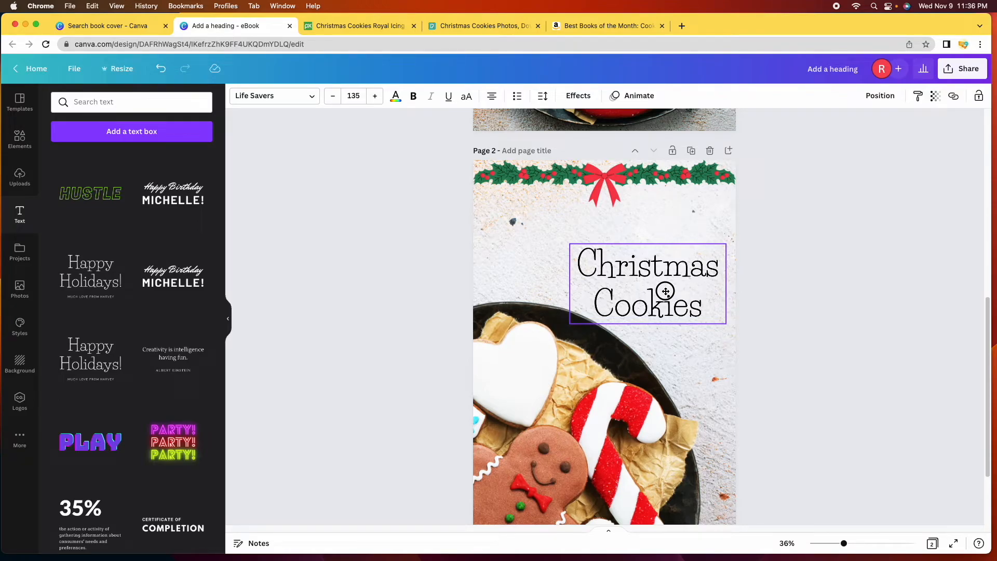
pyautogui.moveTo(665, 291); pyautogui.dragTo(665, 291)
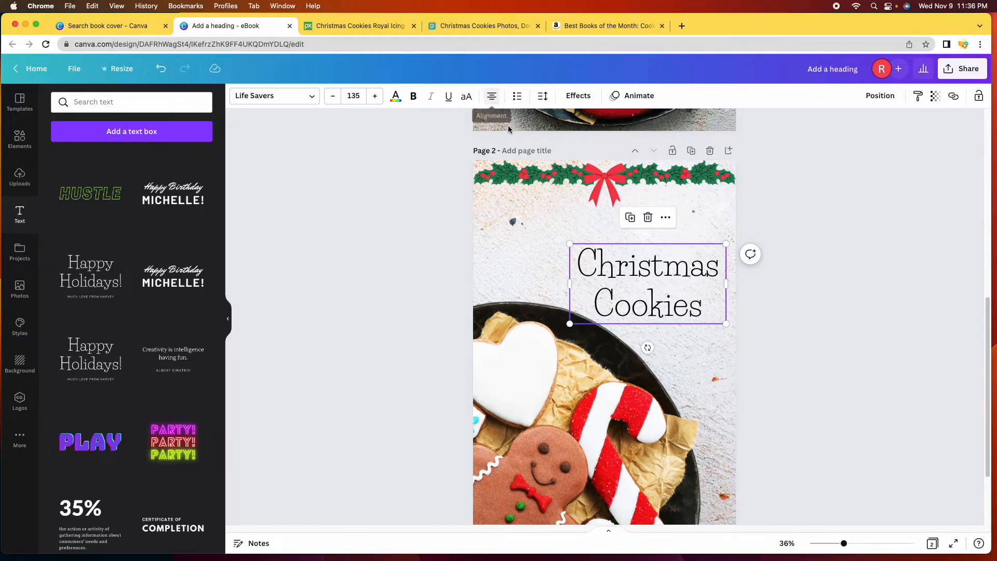
pyautogui.click(491, 97)
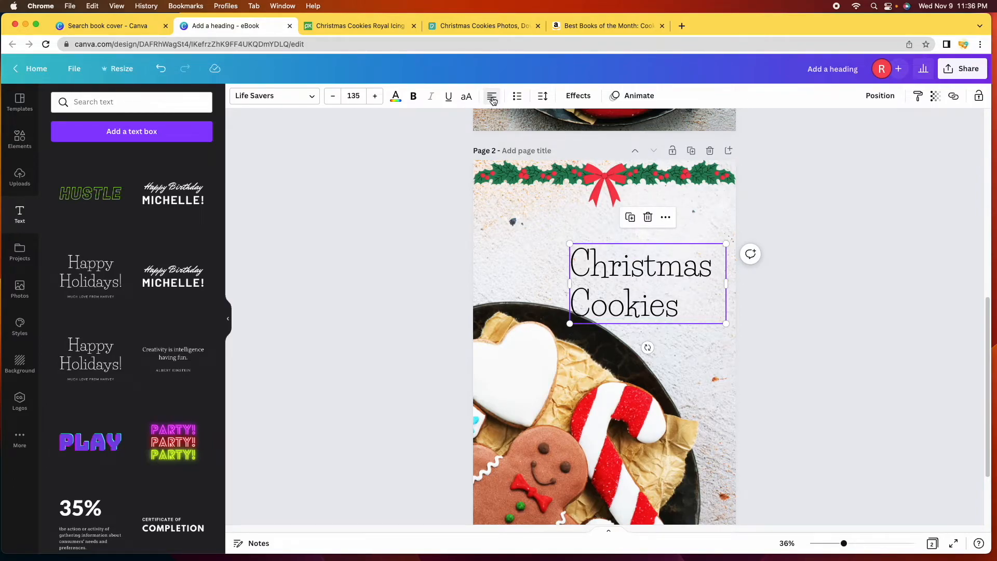
pyautogui.click(493, 99)
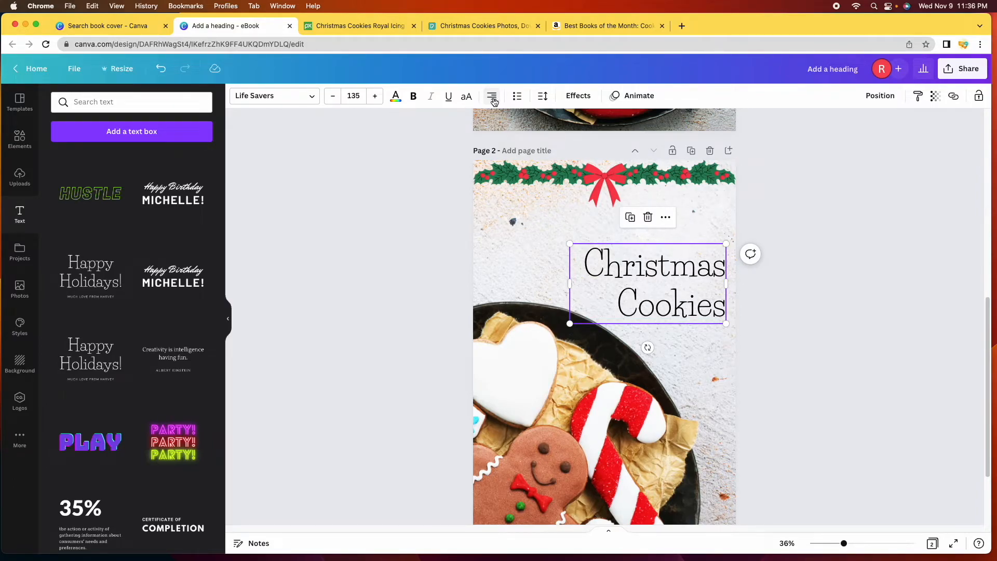
pyautogui.click(862, 341)
pyautogui.moveTo(674, 292); pyautogui.dragTo(667, 303)
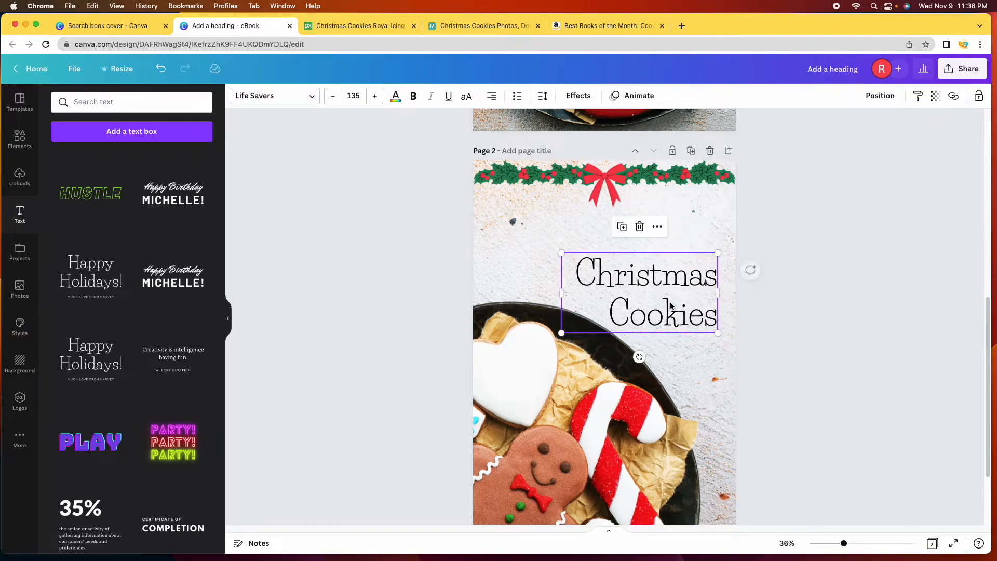
# Step: Color the "Christmas Cookies" title with the cover's existing red from the document colors and make it bold
pyautogui.click(395, 96)
pyautogui.click(173, 389)
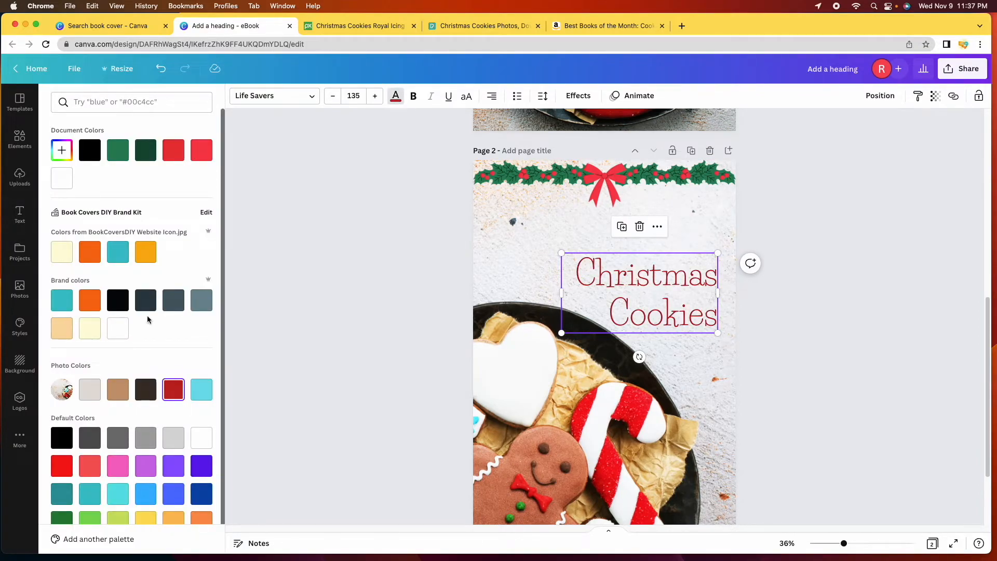
pyautogui.click(176, 156)
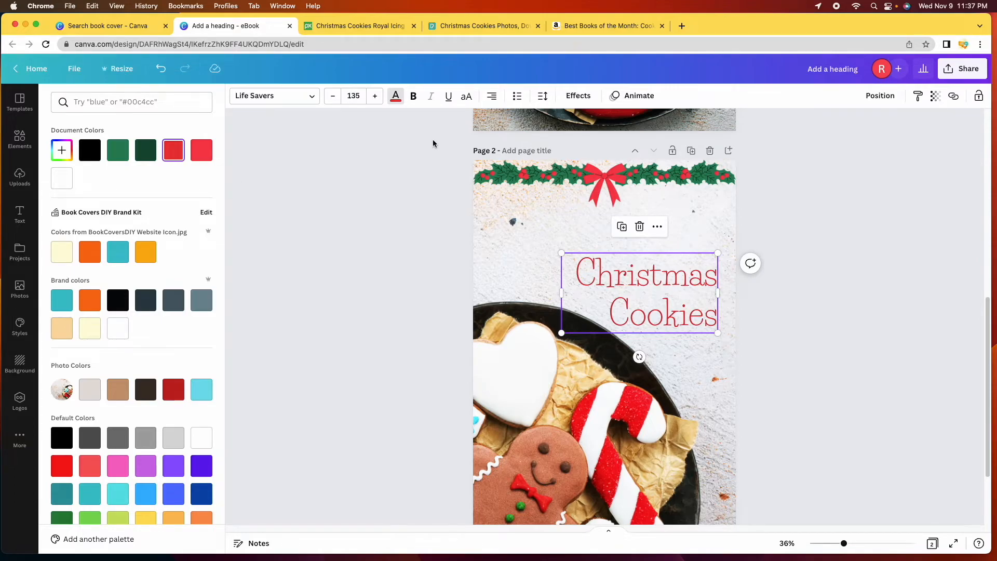
pyautogui.click(414, 98)
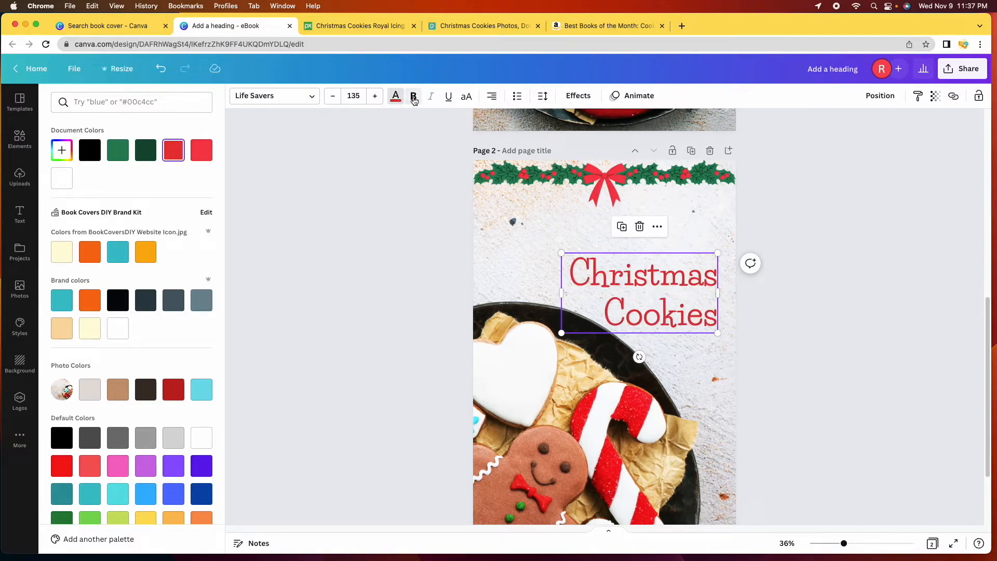
pyautogui.click(812, 317)
pyautogui.click(814, 317)
# Step: Add a heading reading "25 days of" above the "Christmas Cookies" title on page 2
pyautogui.scroll(-8, 136, 358)
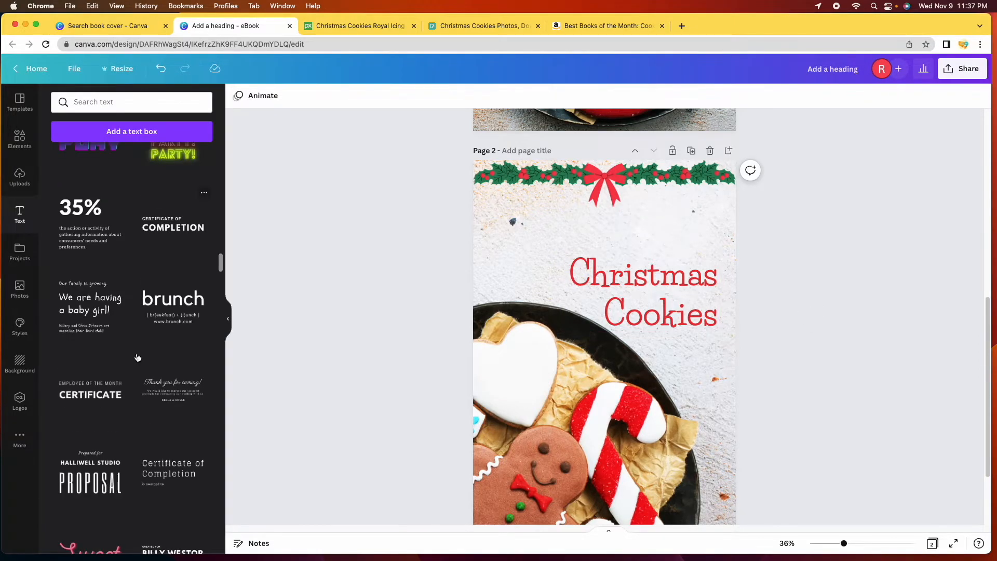
pyautogui.scroll(-4, 136, 357)
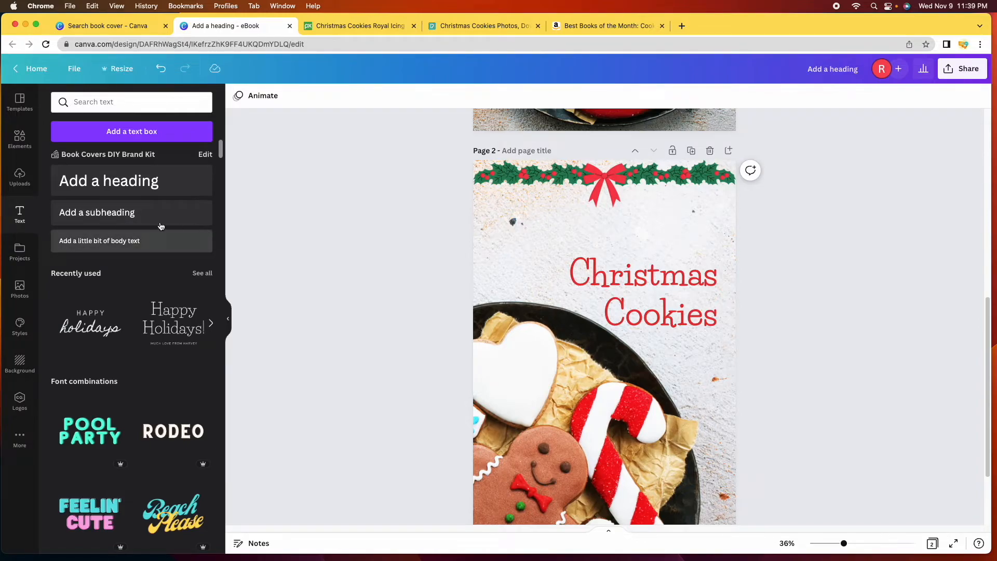
pyautogui.click(161, 192)
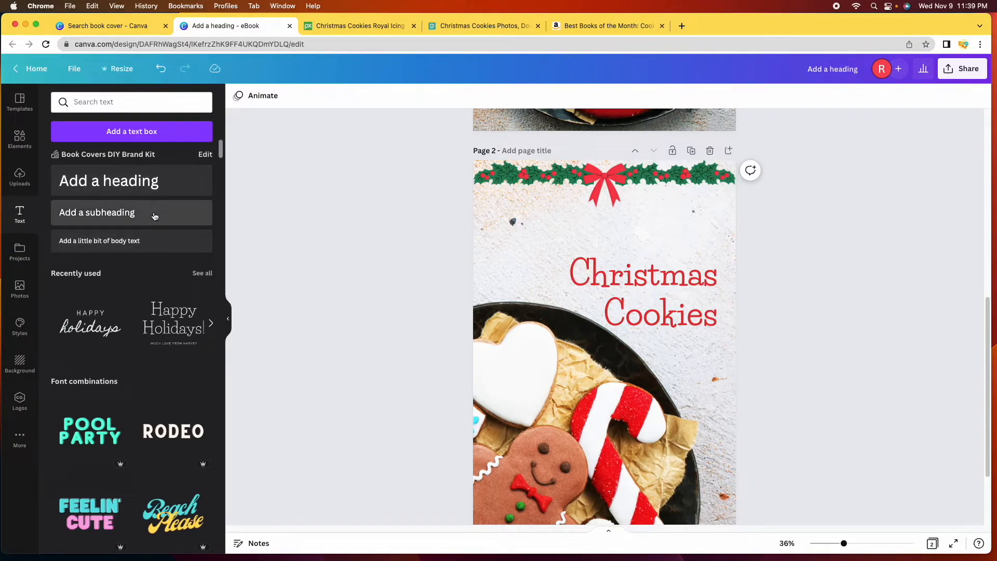
pyautogui.moveTo(633, 344); pyautogui.dragTo(629, 233)
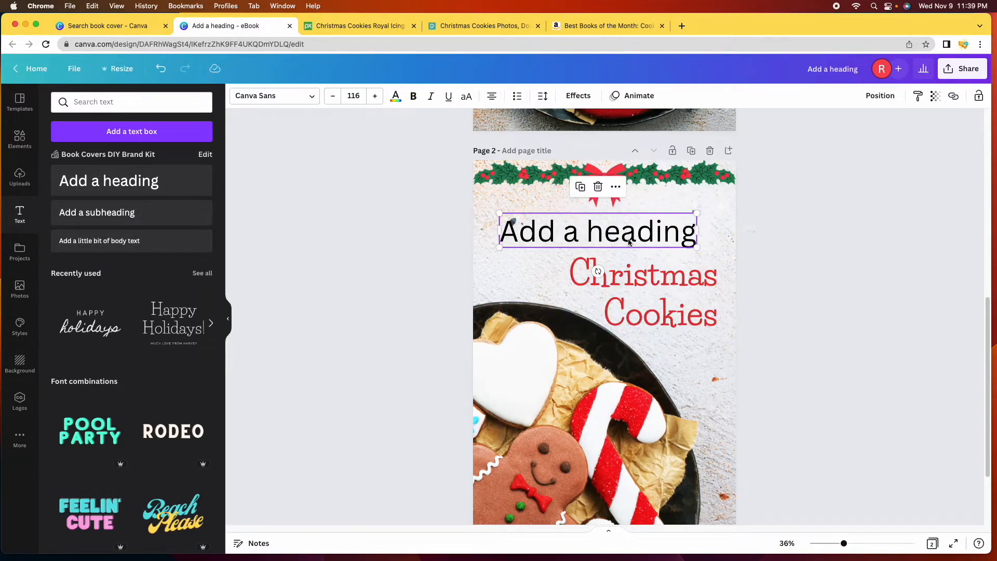
pyautogui.doubleClick(629, 233)
pyautogui.write('25 days of')
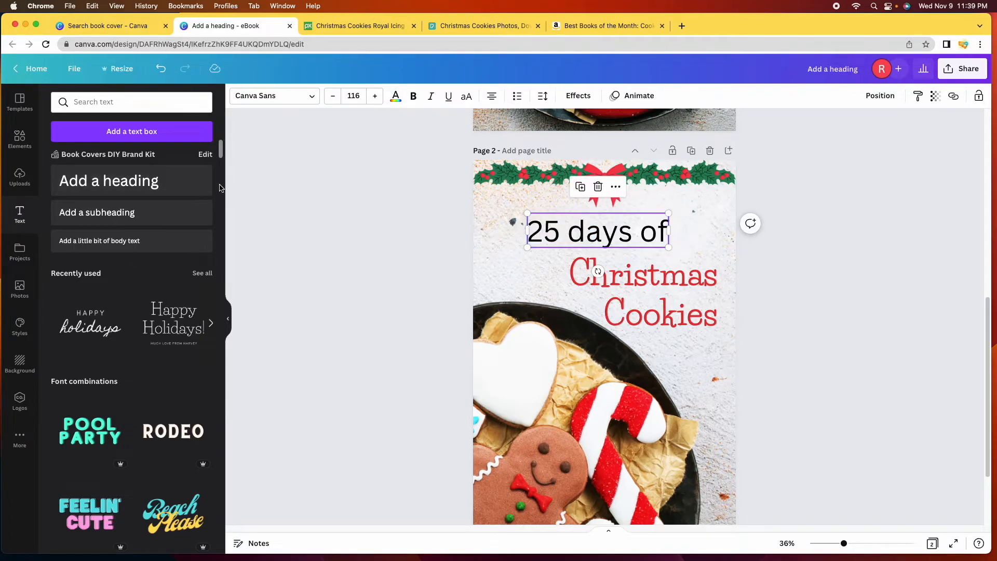
# Step: Set the "25 days of" heading in the Railey font, enlarge it to size 145 and shift it left above "Christmas Cookies"
pyautogui.click(298, 102)
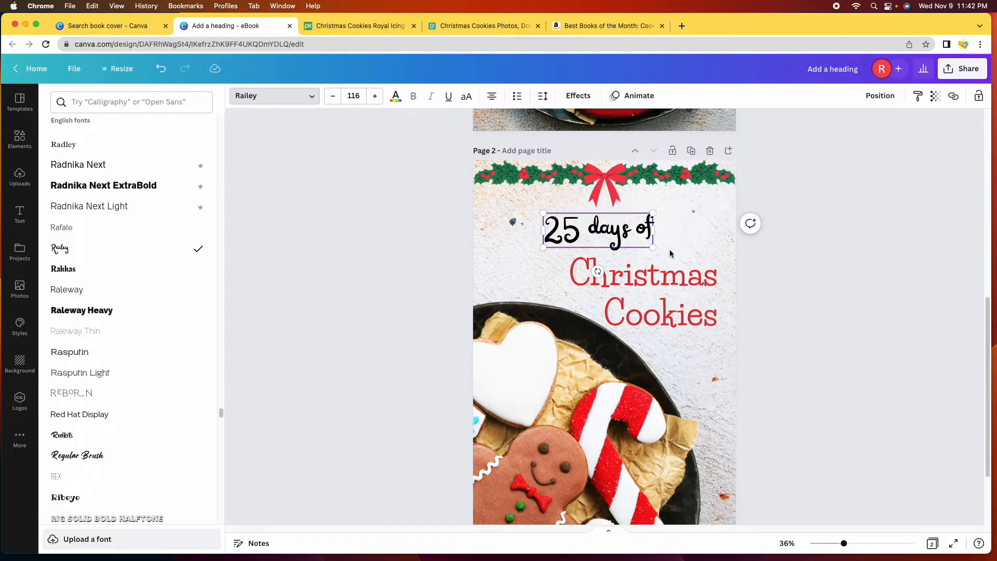
pyautogui.moveTo(653, 247); pyautogui.dragTo(692, 261)
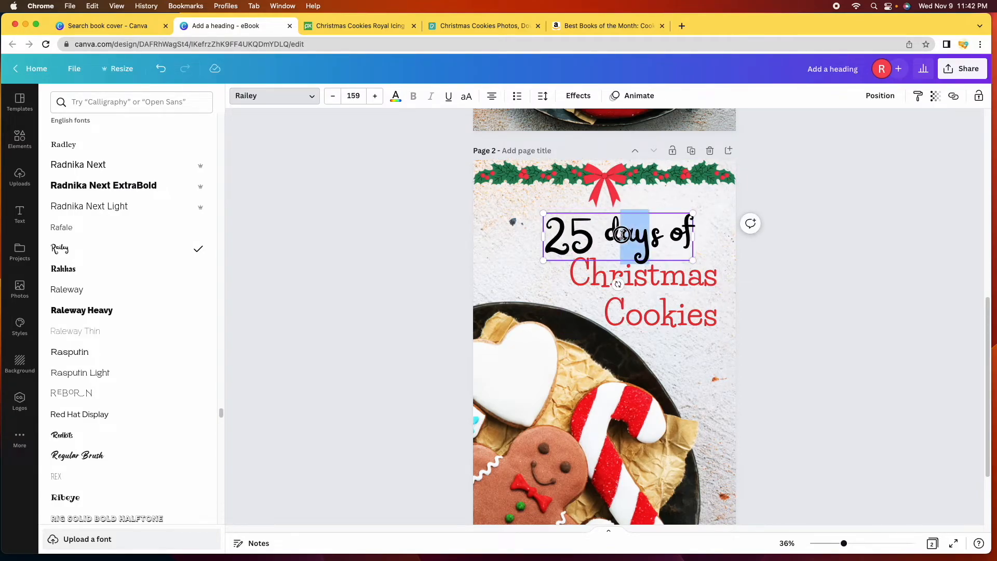
pyautogui.click(658, 246)
pyautogui.moveTo(654, 235); pyautogui.dragTo(618, 233)
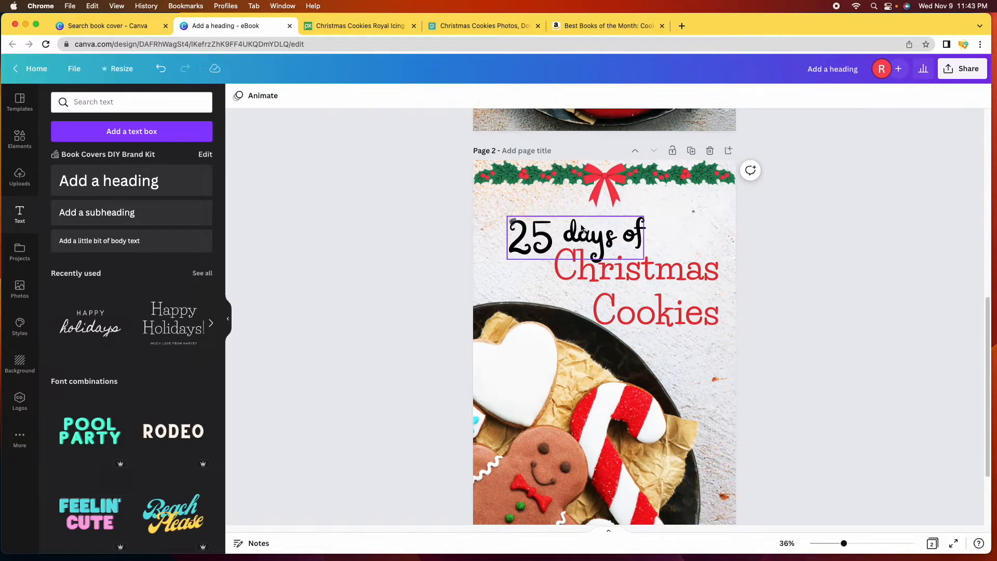
# Step: Color the "25 days of" heading with the medium green from the document colors
pyautogui.click(585, 228)
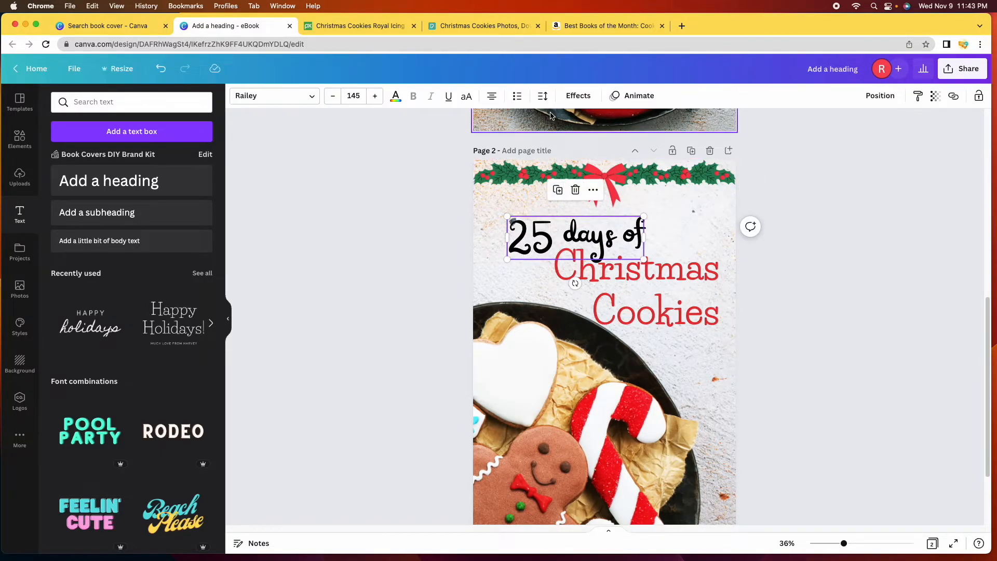
pyautogui.click(396, 96)
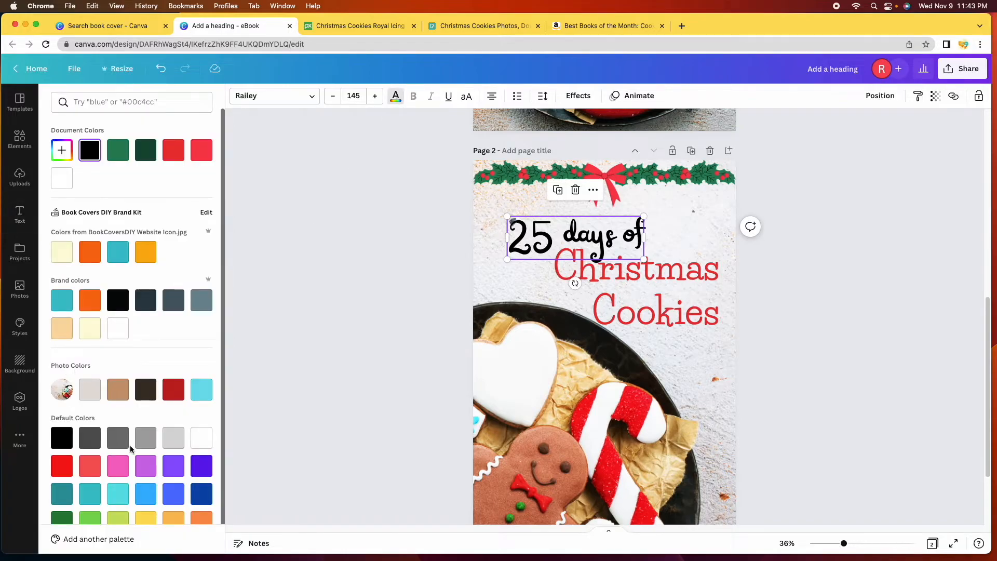
pyautogui.click(124, 154)
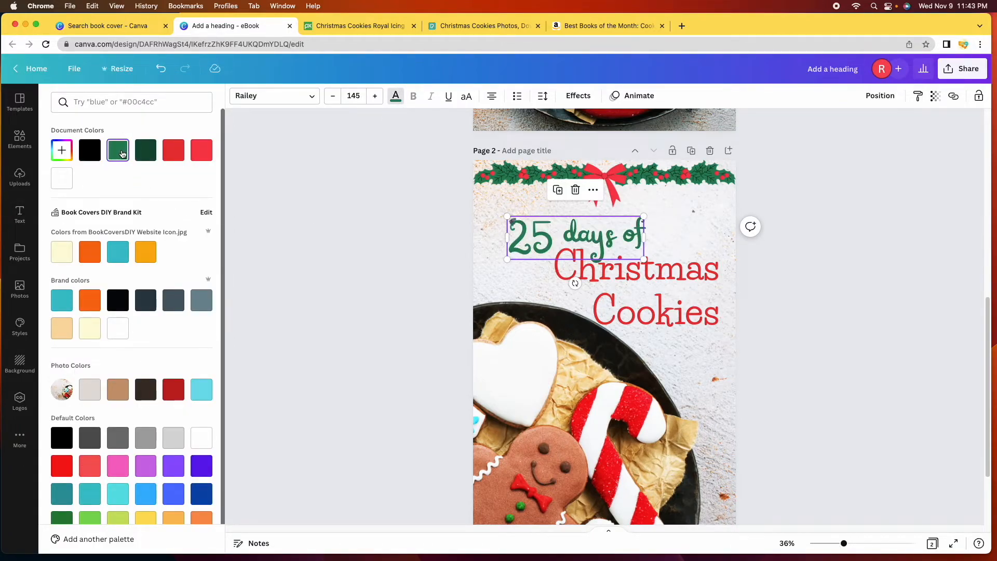
pyautogui.click(838, 326)
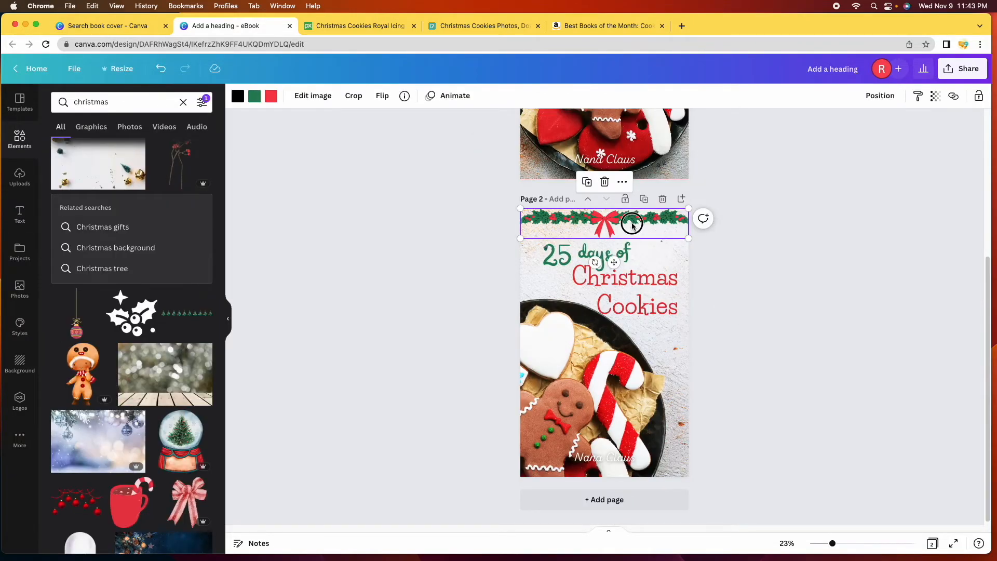
# Step: Replace page 2's holly garland with the Christmas tree border, stretched across the full page width just above the title
pyautogui.click(604, 182)
pyautogui.click(196, 318)
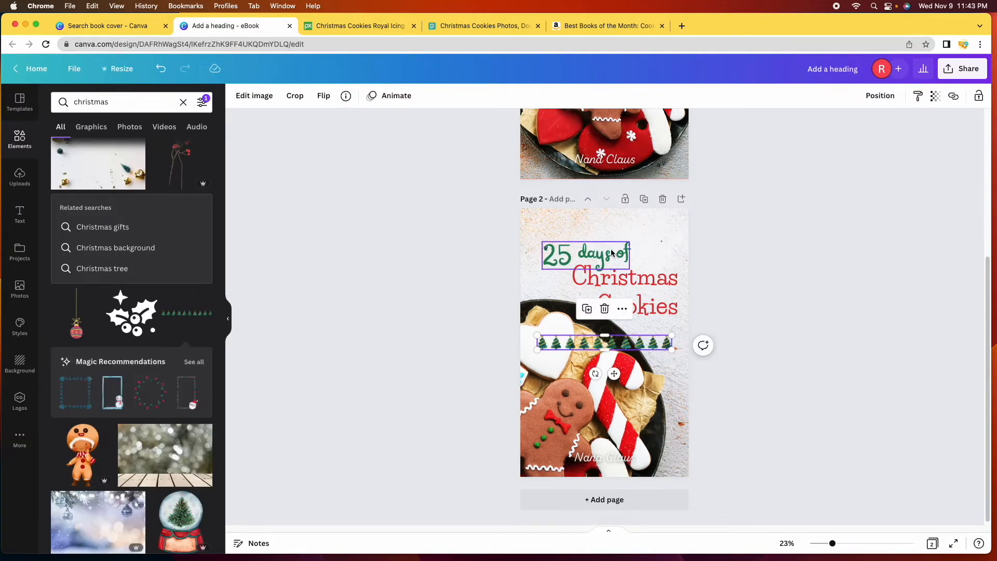
pyautogui.moveTo(634, 343); pyautogui.dragTo(687, 231)
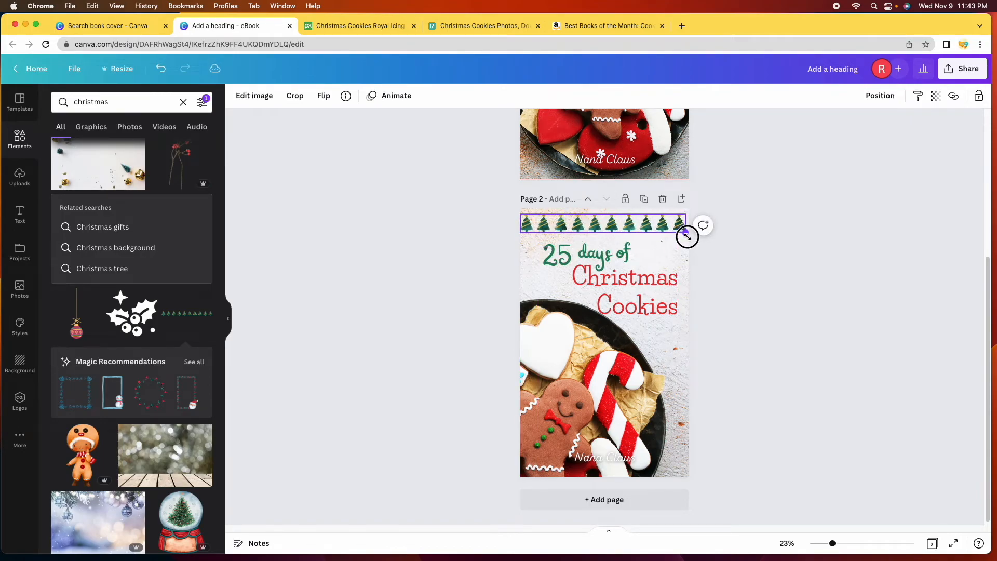
pyautogui.scroll(5, 603, 244)
pyautogui.moveTo(590, 199); pyautogui.dragTo(589, 208)
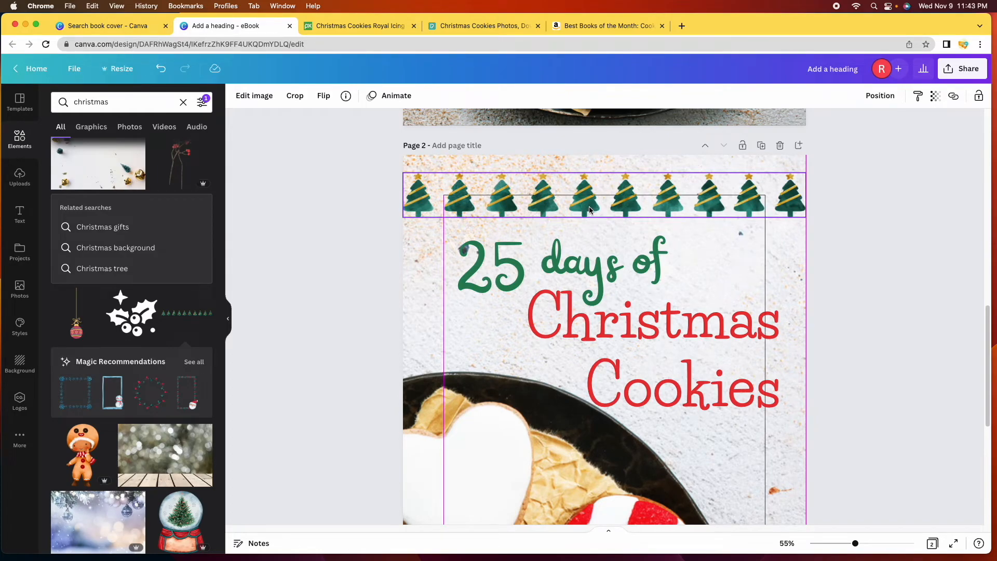
pyautogui.click(890, 279)
# Step: Recolor the "25 days of" heading in the document's red and the "Christmas Cookies" title in its medium green
pyautogui.click(625, 252)
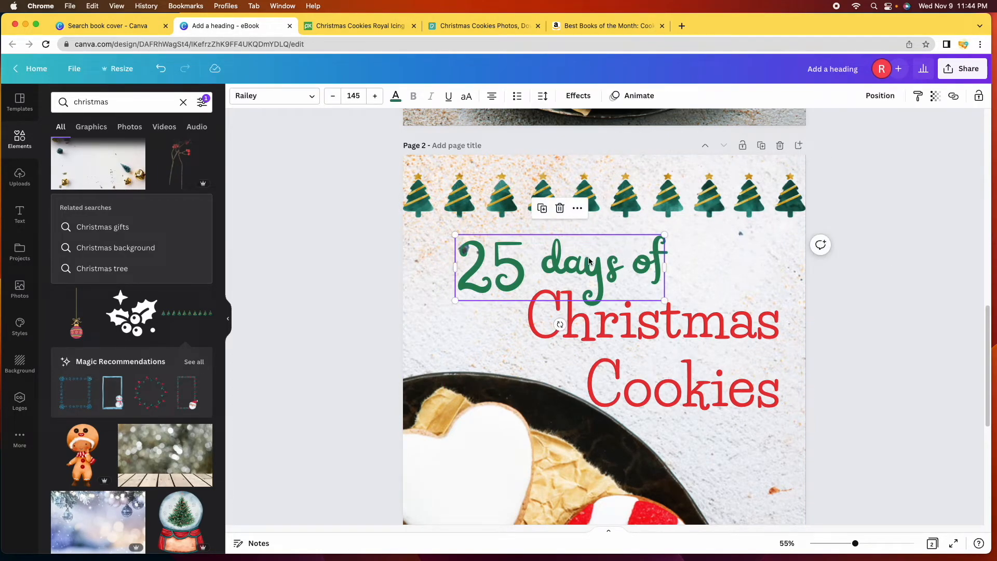
pyautogui.click(396, 96)
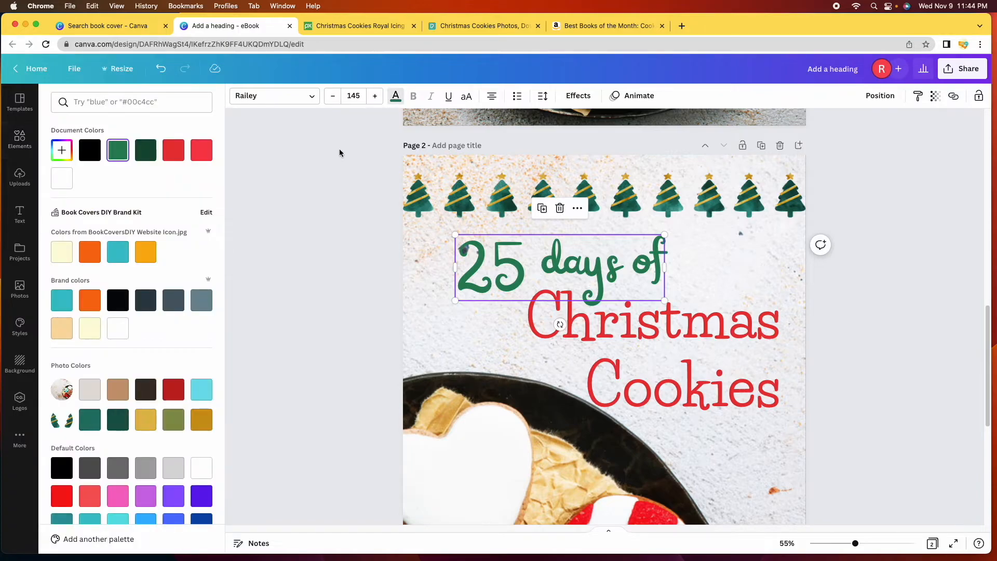
pyautogui.click(173, 150)
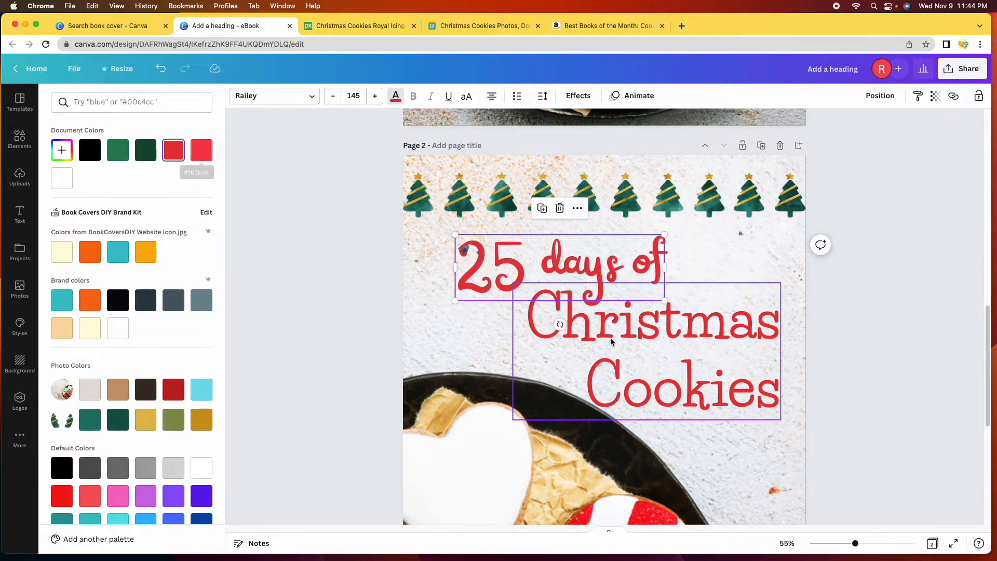
pyautogui.click(634, 325)
pyautogui.click(127, 159)
pyautogui.press('Escape')
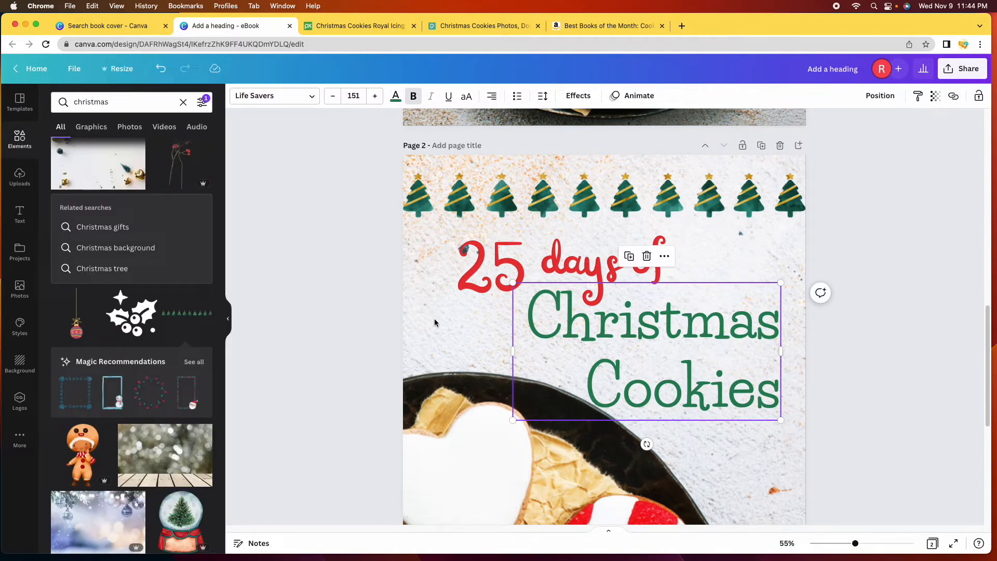
pyautogui.click(800, 420)
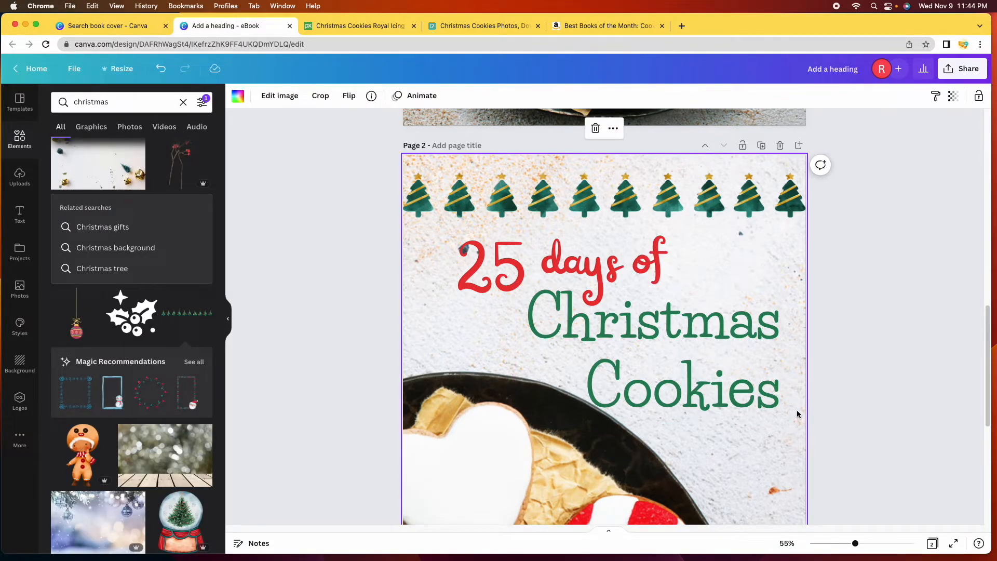
# Step: Move the author name toward page 2's lower-right corner and set its font to Railey
pyautogui.moveTo(855, 543); pyautogui.dragTo(833, 543)
pyautogui.click(638, 460)
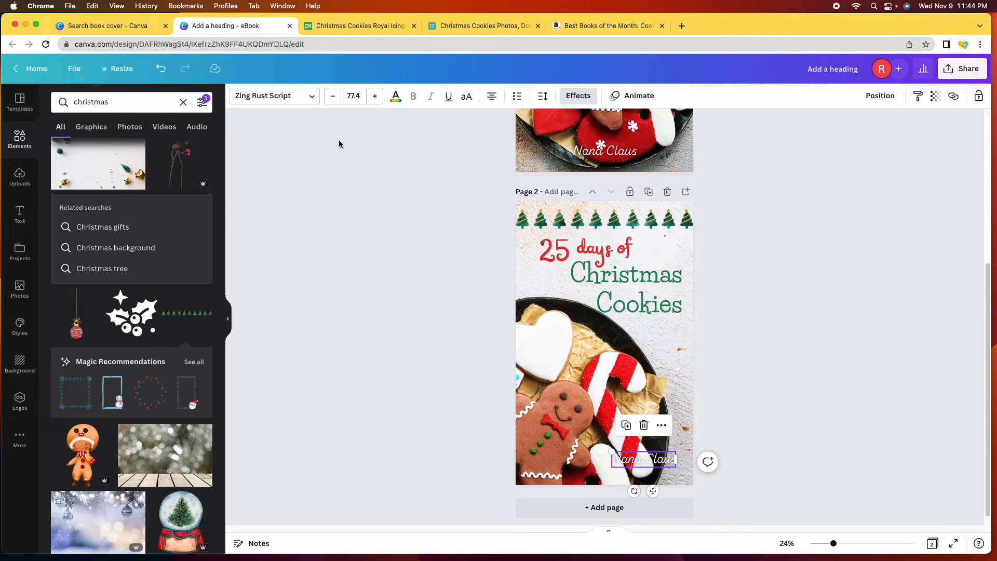
pyautogui.click(310, 99)
pyautogui.scroll(-3, 167, 301)
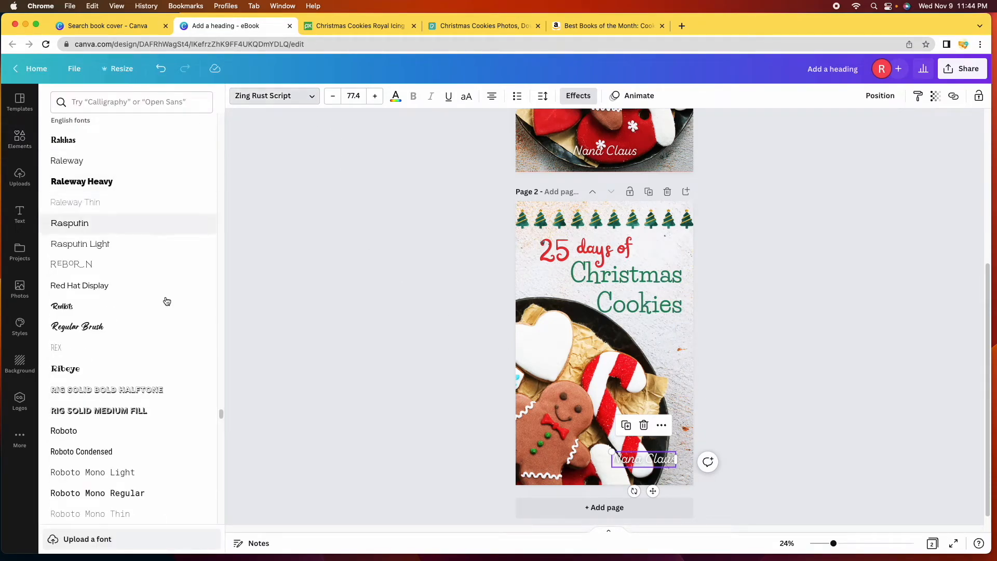
pyautogui.scroll(10, 112, 162)
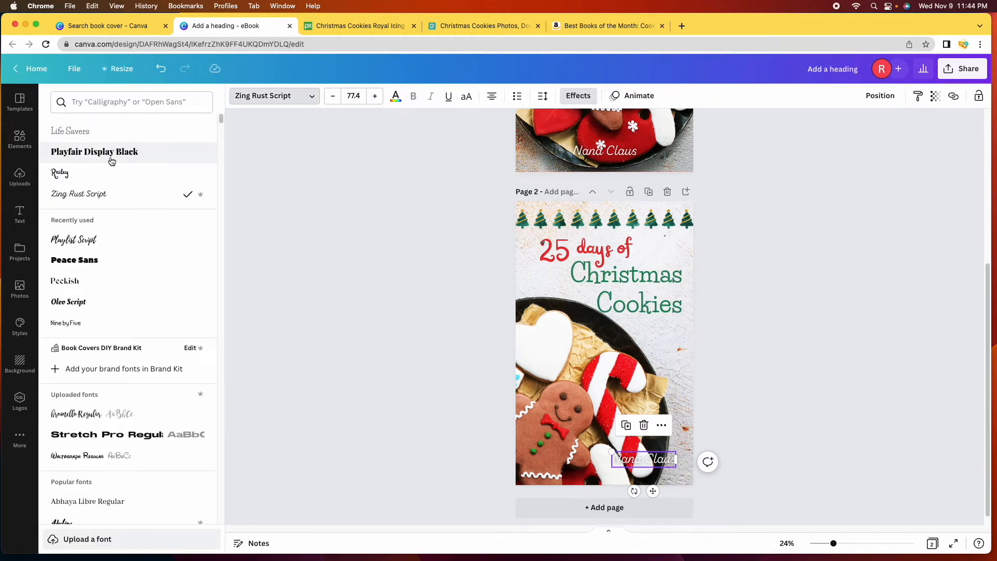
pyautogui.click(81, 176)
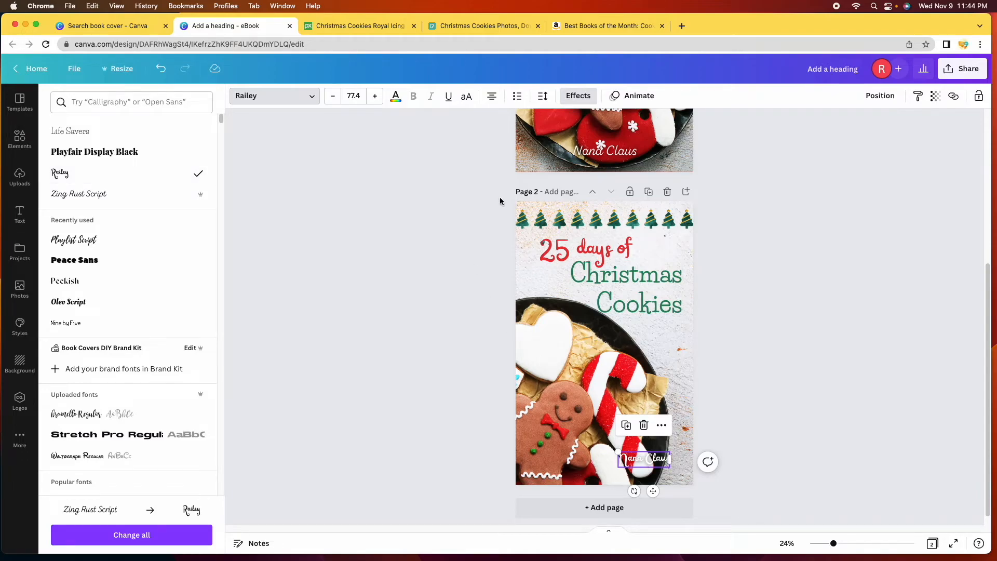
# Step: Color page 2's author name with the document's medium green and nudge it slightly right
pyautogui.click(396, 98)
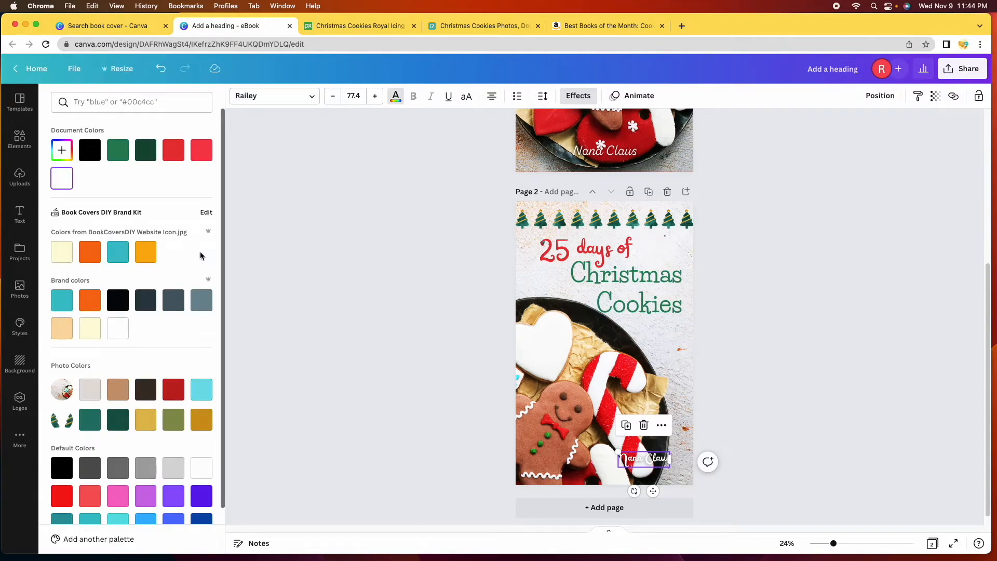
pyautogui.click(119, 155)
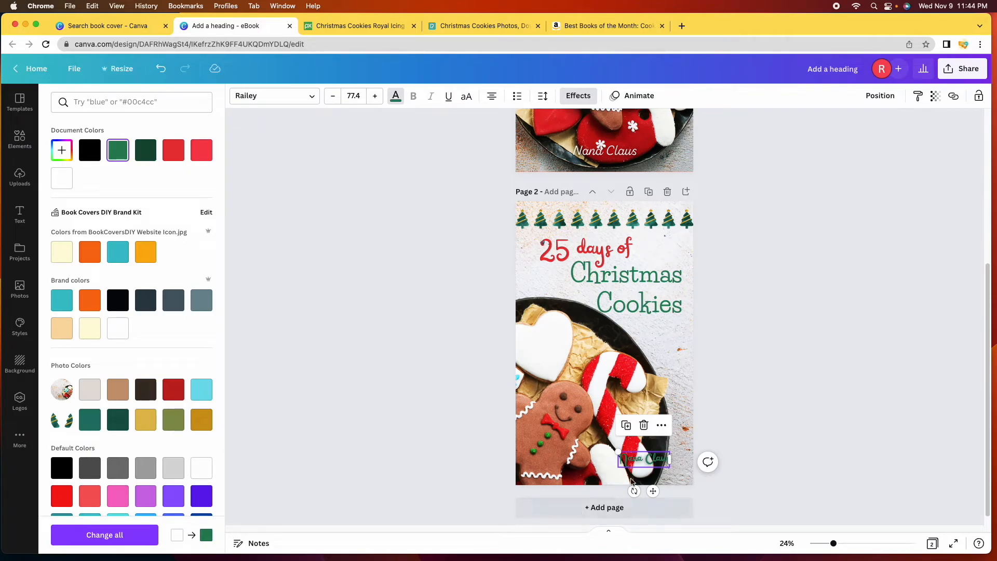
pyautogui.moveTo(646, 460); pyautogui.dragTo(652, 462)
# Step: Apply the Lift effect to the "Christmas Cookies" title with its intensity at 100
pyautogui.click(623, 283)
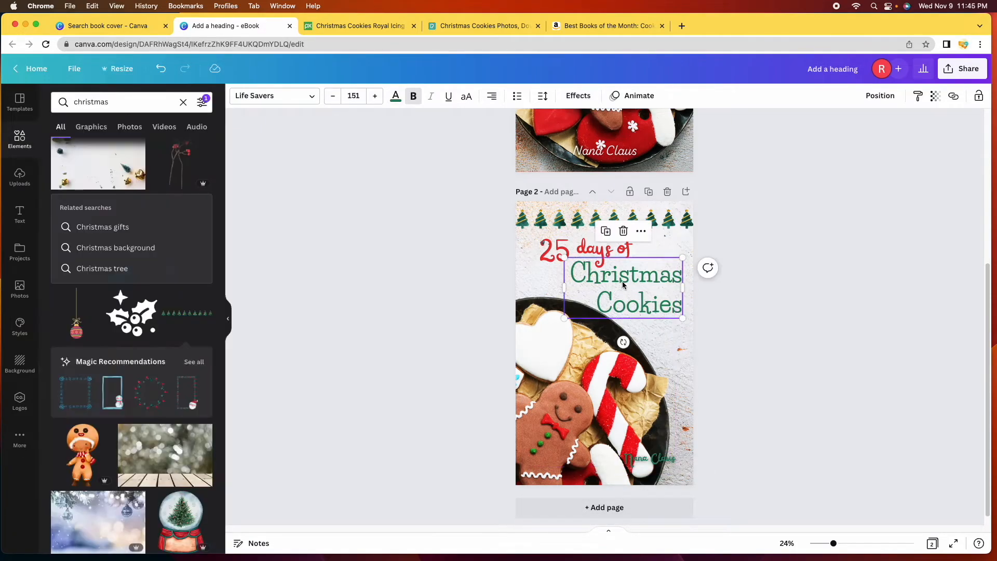
pyautogui.click(580, 96)
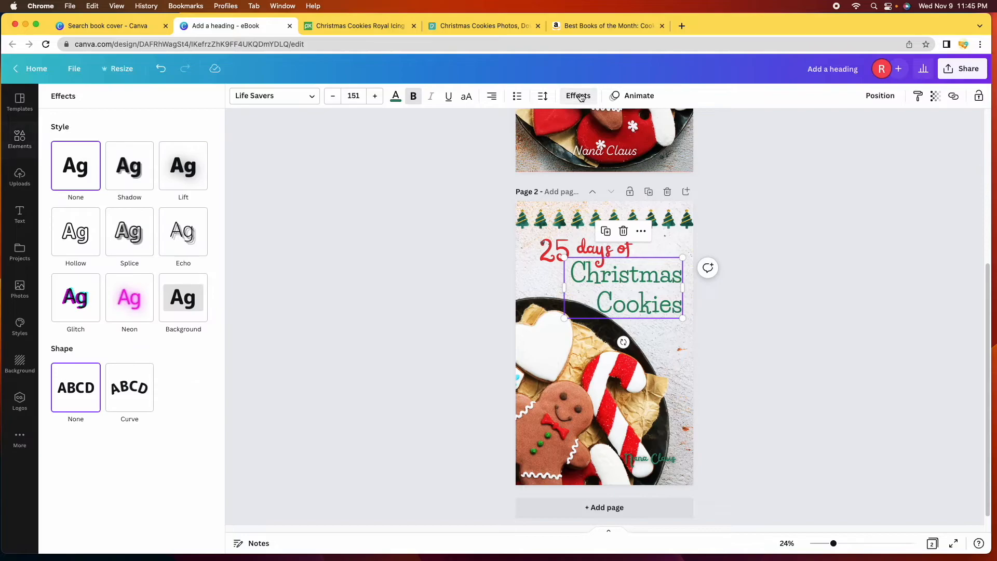
pyautogui.moveTo(834, 548); pyautogui.dragTo(861, 544)
pyautogui.click(201, 184)
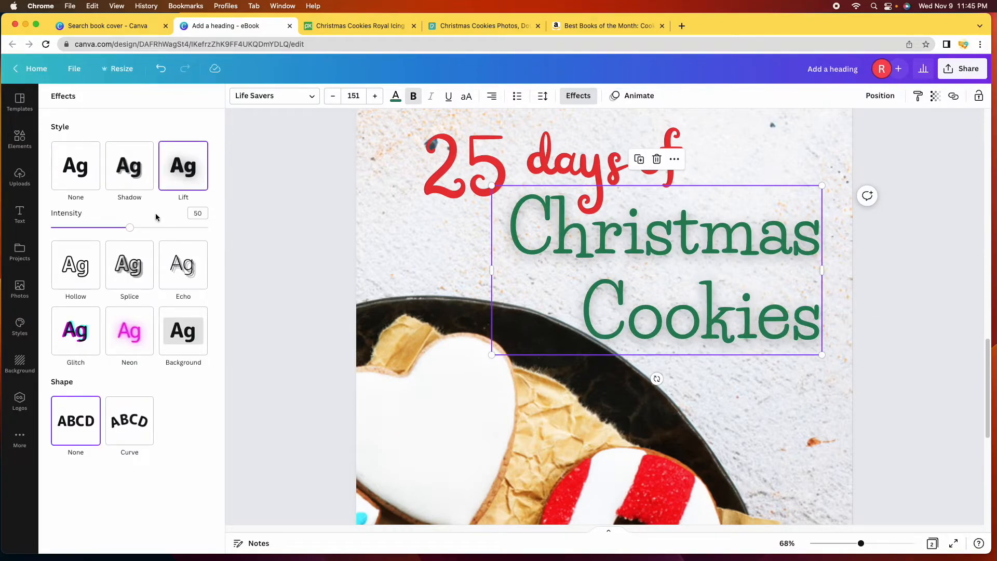
pyautogui.moveTo(130, 228); pyautogui.dragTo(216, 240)
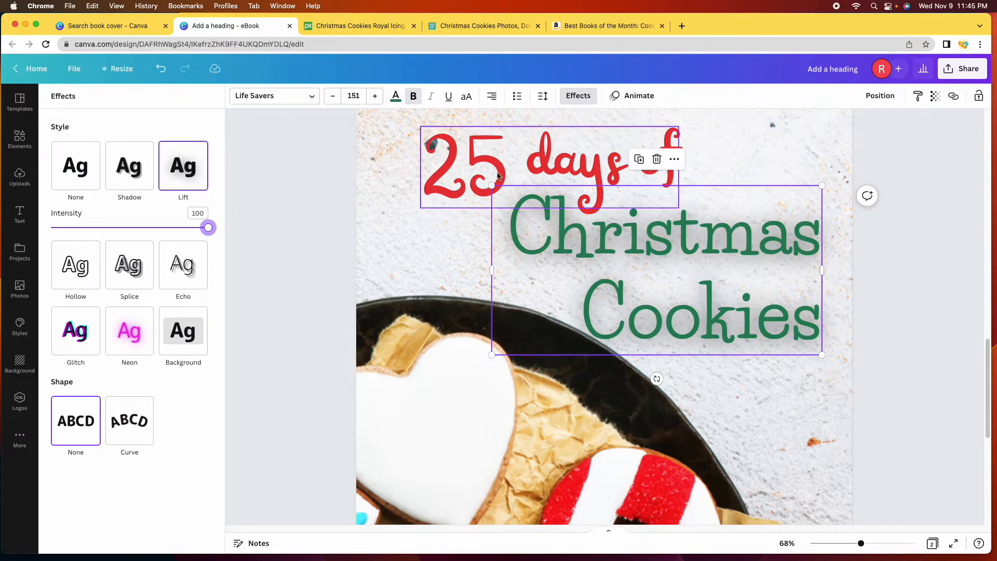
# Step: Give the "25 days of" heading the Lift effect at intensity 100
pyautogui.click(481, 167)
pyautogui.click(582, 96)
pyautogui.click(581, 97)
pyautogui.click(200, 167)
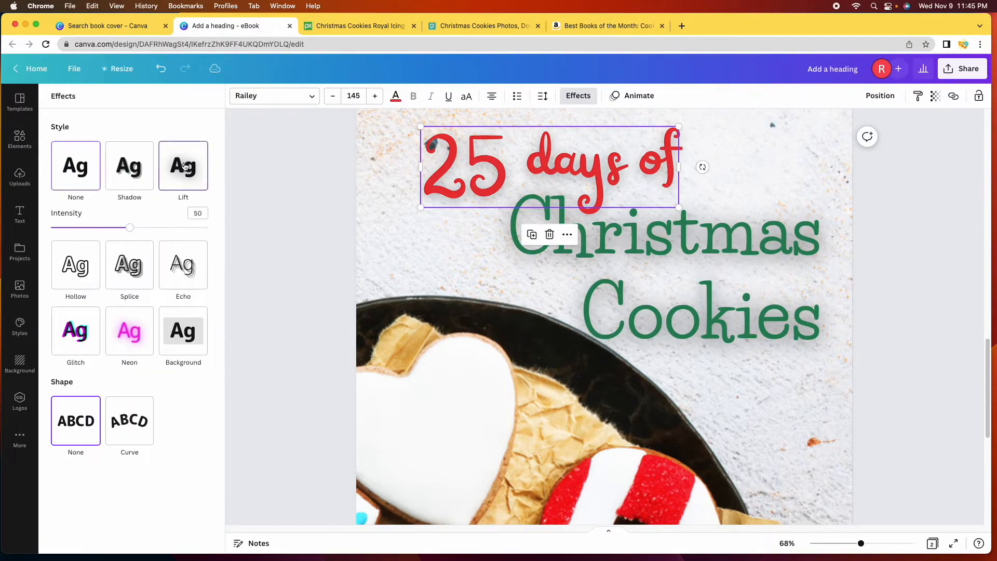
pyautogui.moveTo(129, 227); pyautogui.dragTo(235, 241)
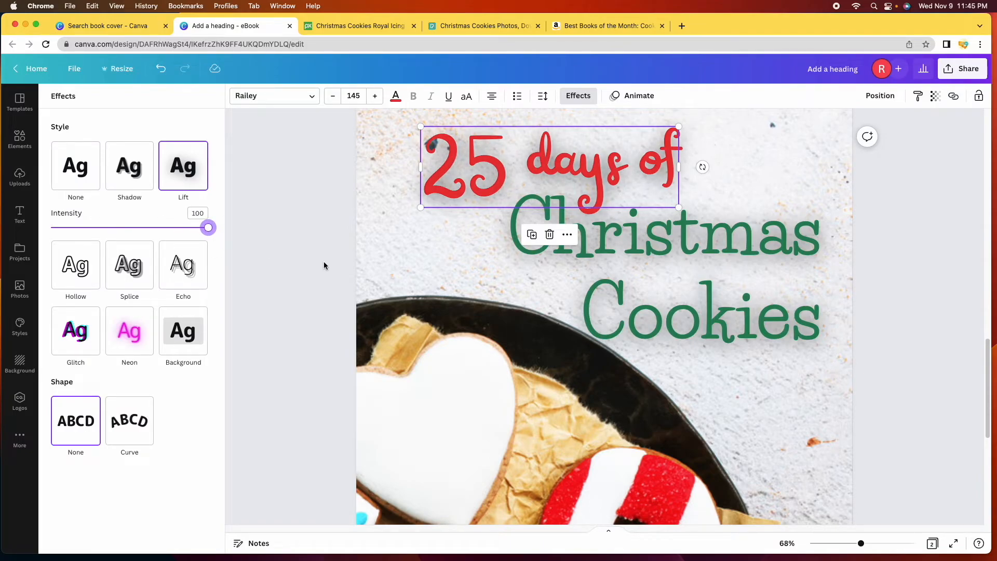
# Step: Inspect the author name up close and within the whole page 2 cover
pyautogui.scroll(-6, 722, 438)
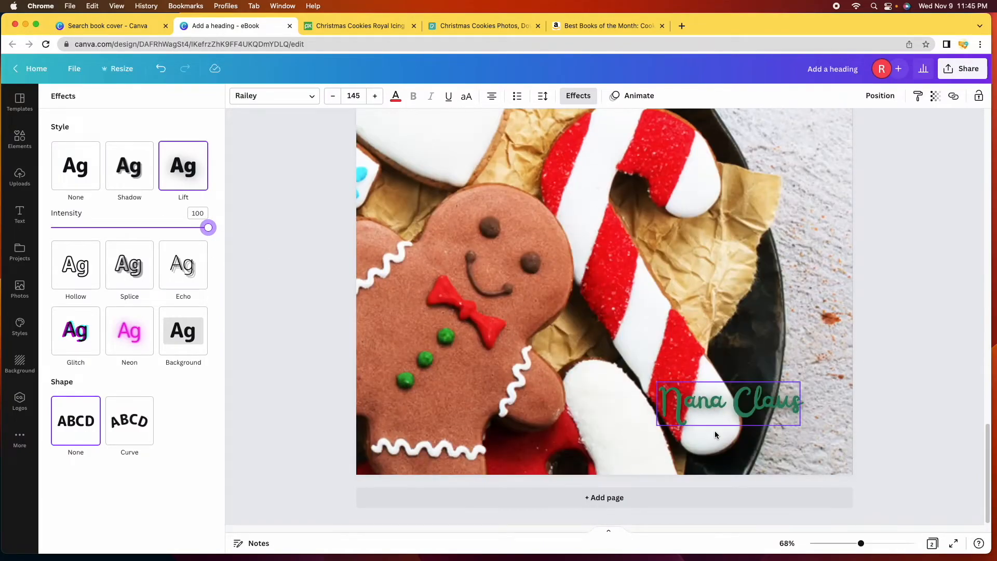
pyautogui.click(742, 418)
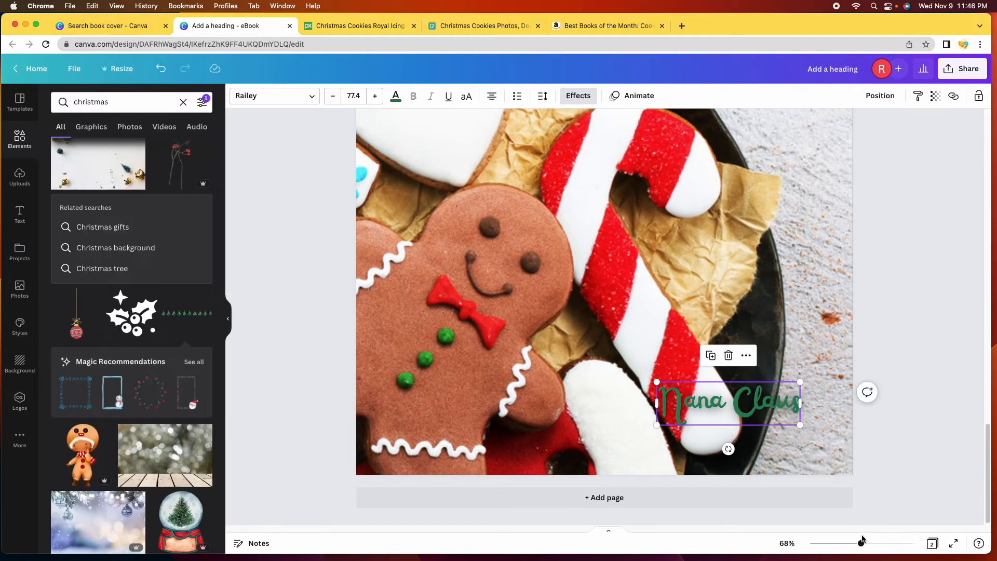
pyautogui.moveTo(861, 549); pyautogui.dragTo(838, 552)
pyautogui.scroll(1, 651, 255)
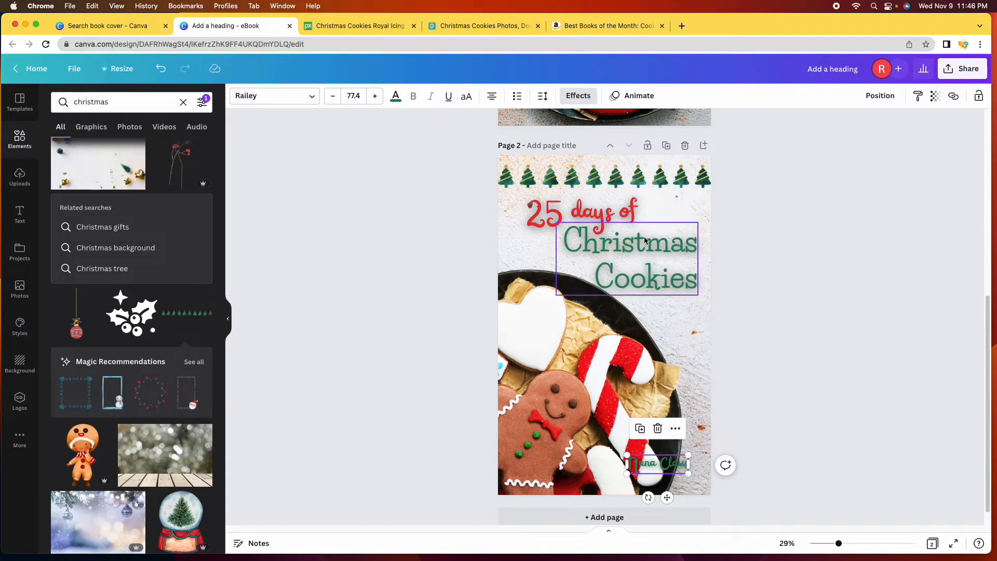
# Step: Compare the page 1 and page 2 covers at a reduced zoom of 26%
pyautogui.click(793, 382)
pyautogui.scroll(2, 811, 392)
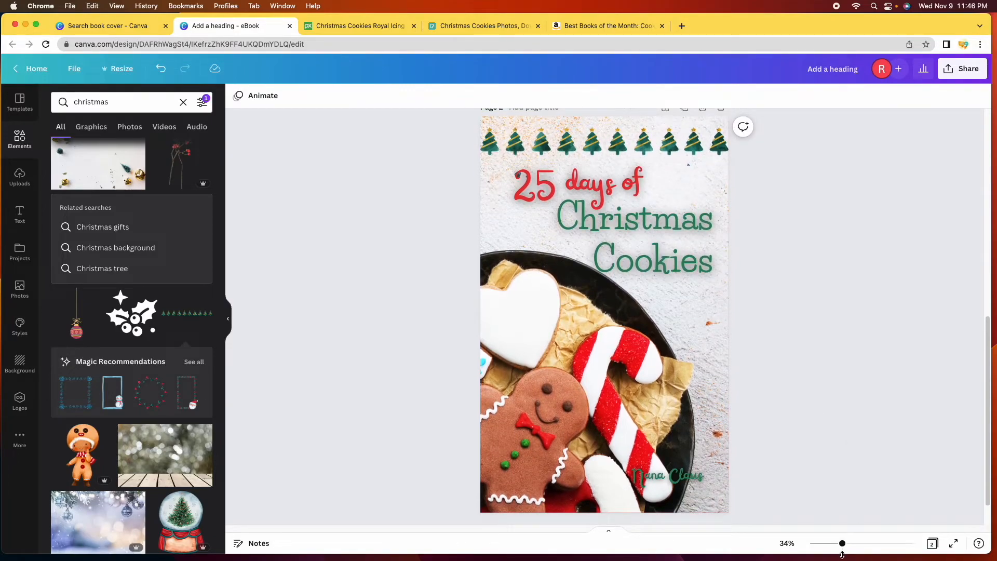
pyautogui.moveTo(842, 544); pyautogui.dragTo(836, 543)
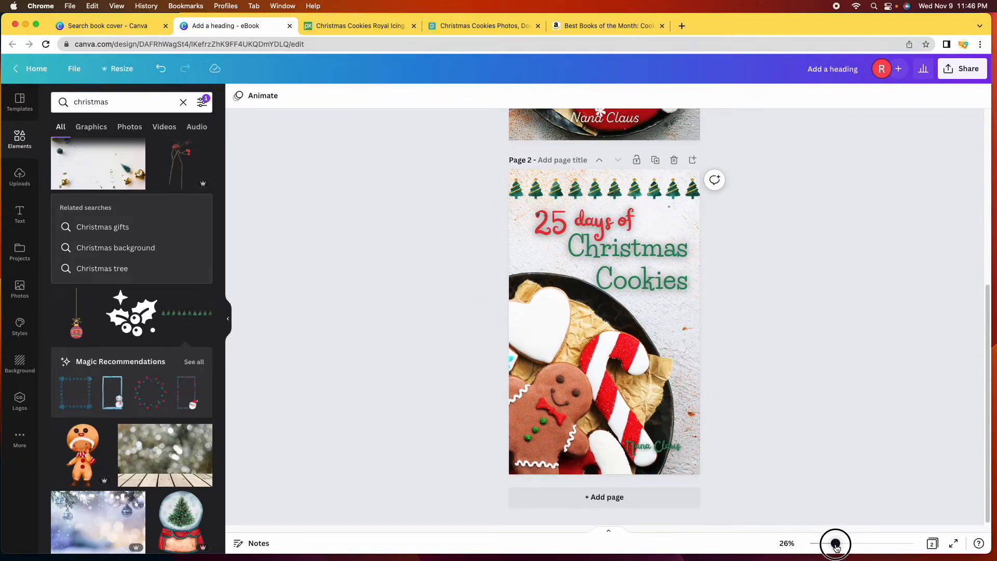
pyautogui.scroll(5, 717, 444)
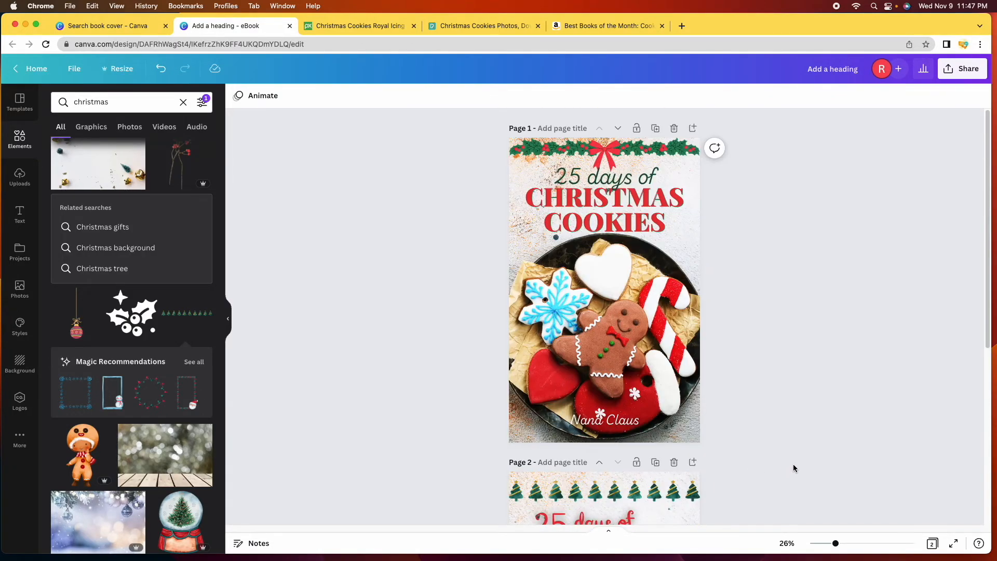
pyautogui.scroll(-5, 793, 468)
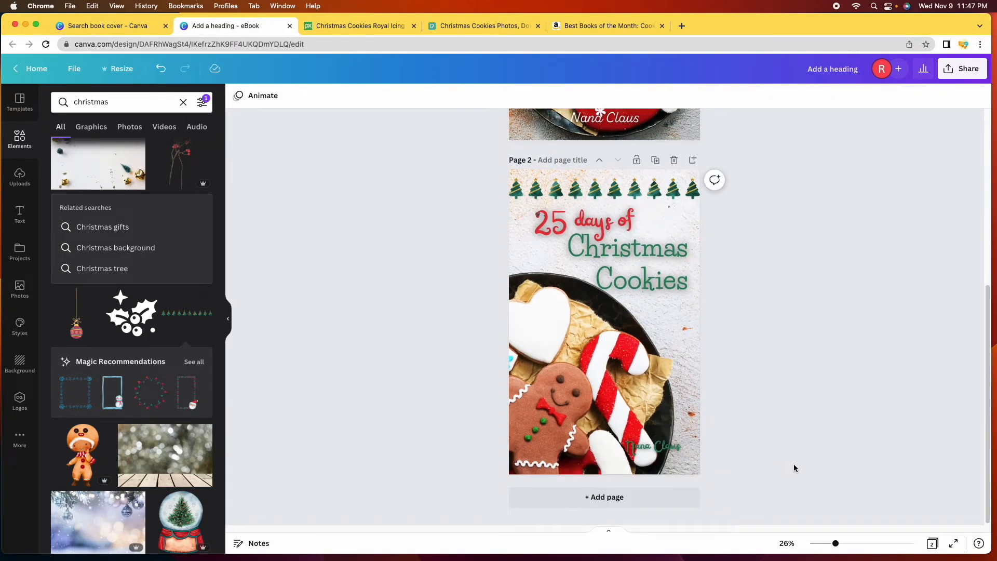
pyautogui.scroll(5, 797, 465)
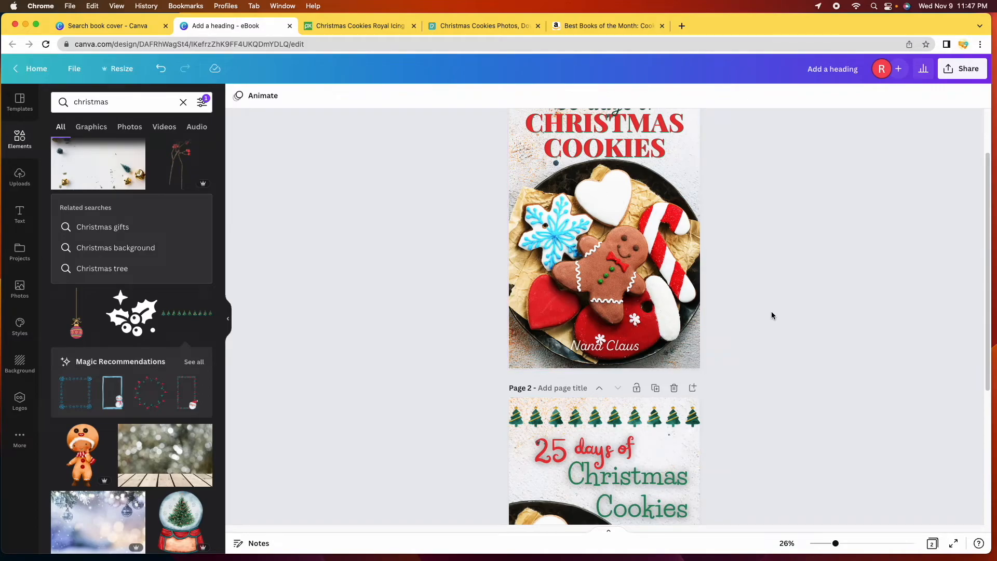
pyautogui.scroll(2, 810, 198)
# Step: Rename the design as "Christmas Cookies Book Covers" and check its dimensions and save status
pyautogui.click(856, 69)
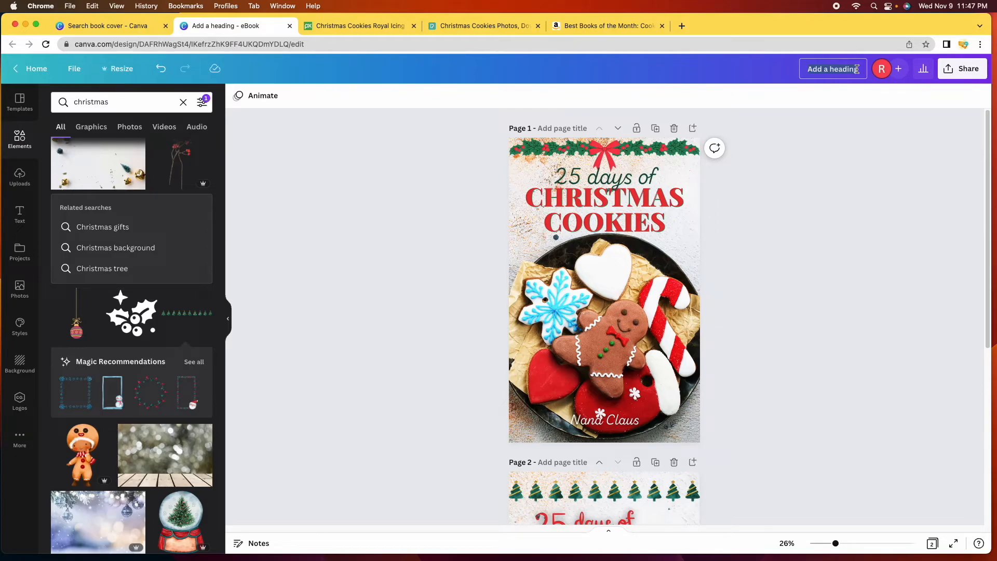
pyautogui.write('25')
pyautogui.press('BackSpace')
pyautogui.write('Christamas Cookies Book Covers')
pyautogui.press('Return')
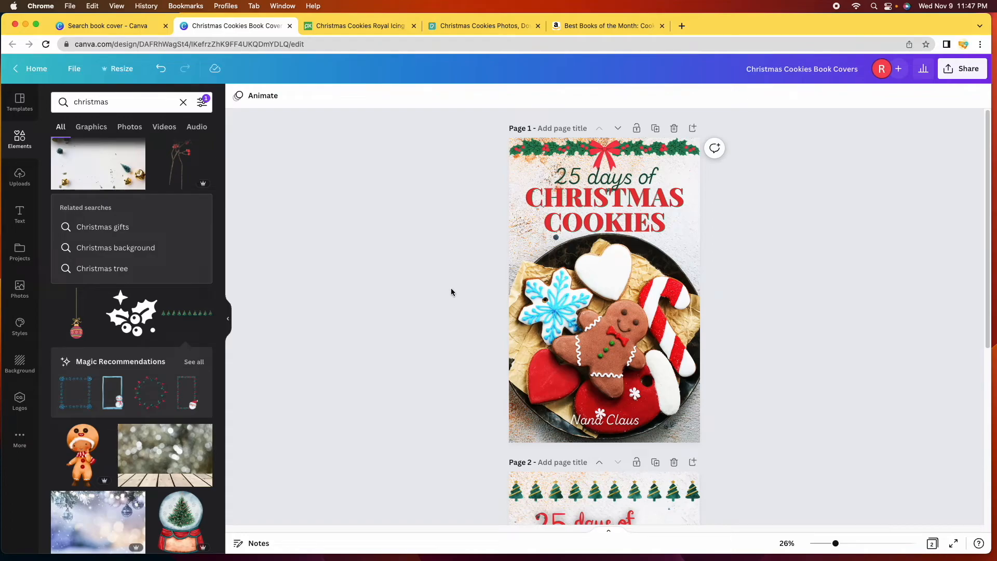
pyautogui.click(75, 69)
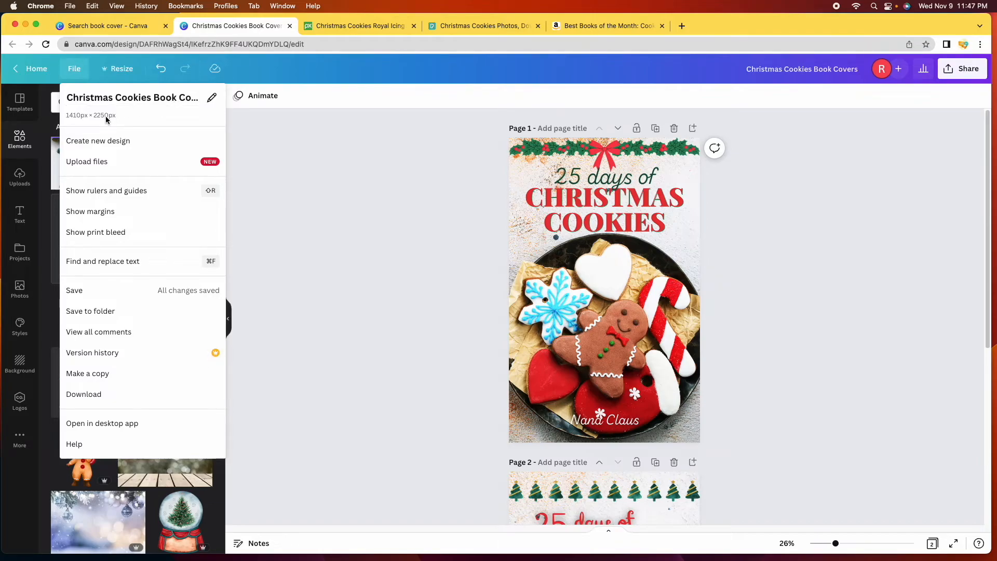
pyautogui.click(831, 227)
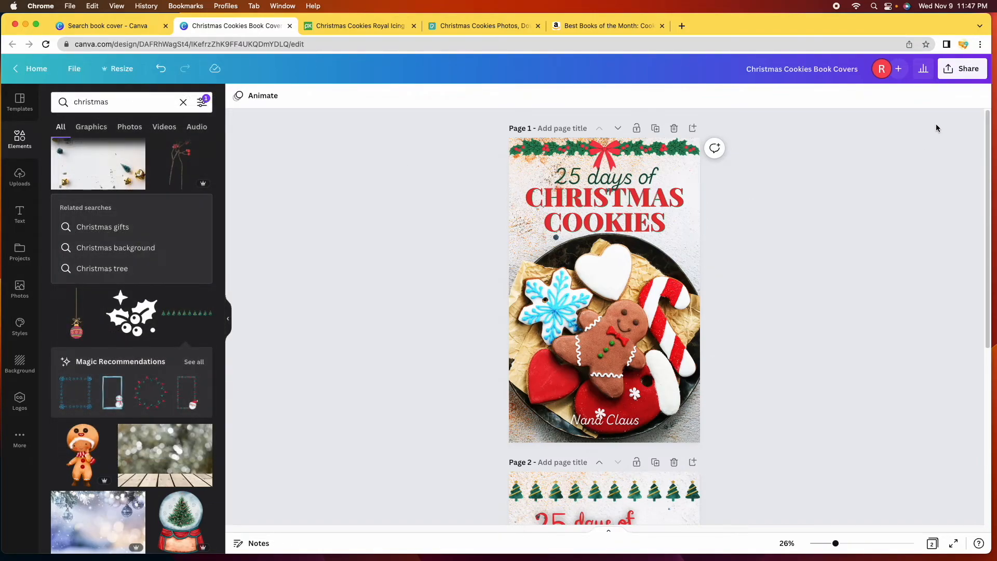
# Step: Download all pages of the design as JPG at size 1 and quality 80
pyautogui.click(965, 72)
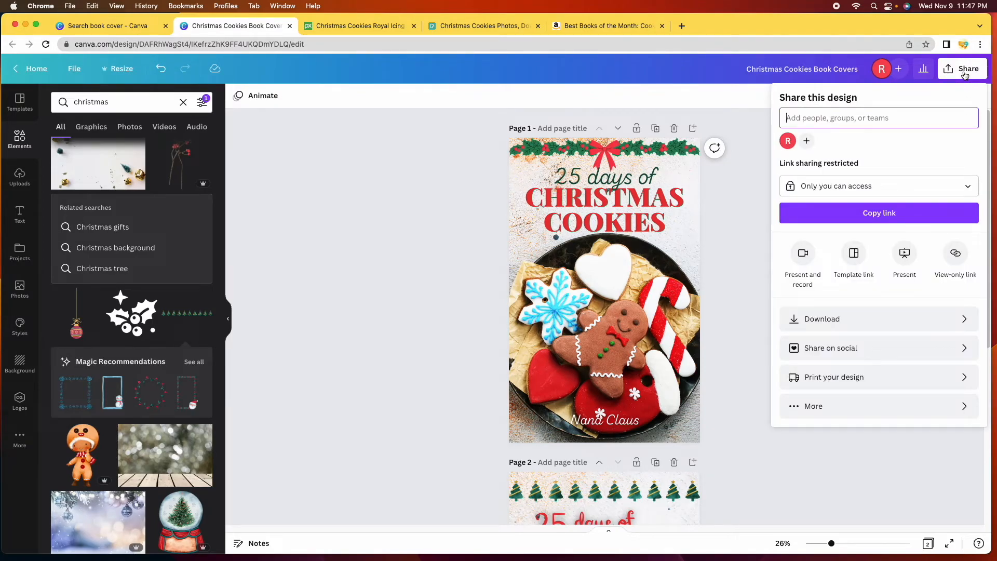
pyautogui.click(866, 317)
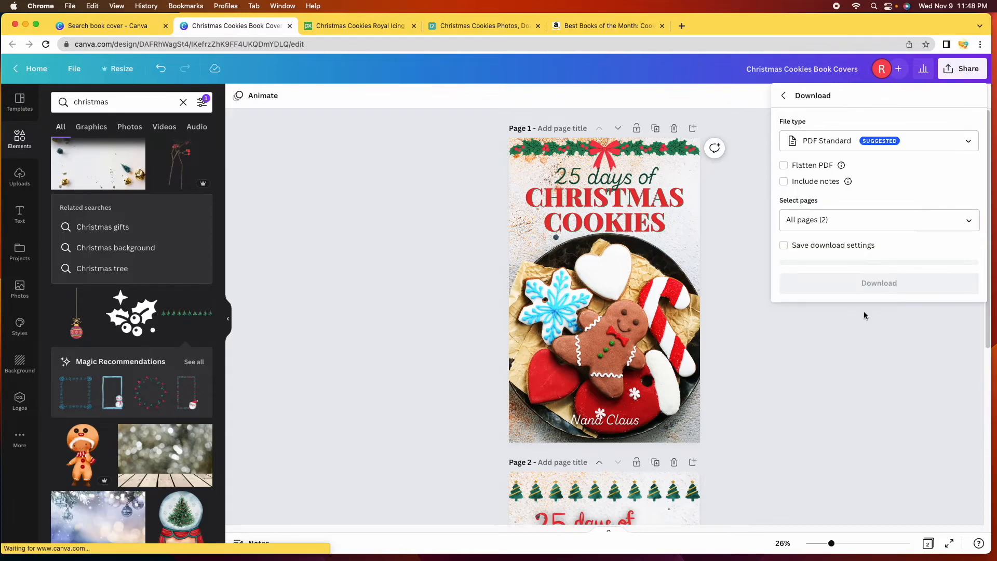
pyautogui.click(940, 144)
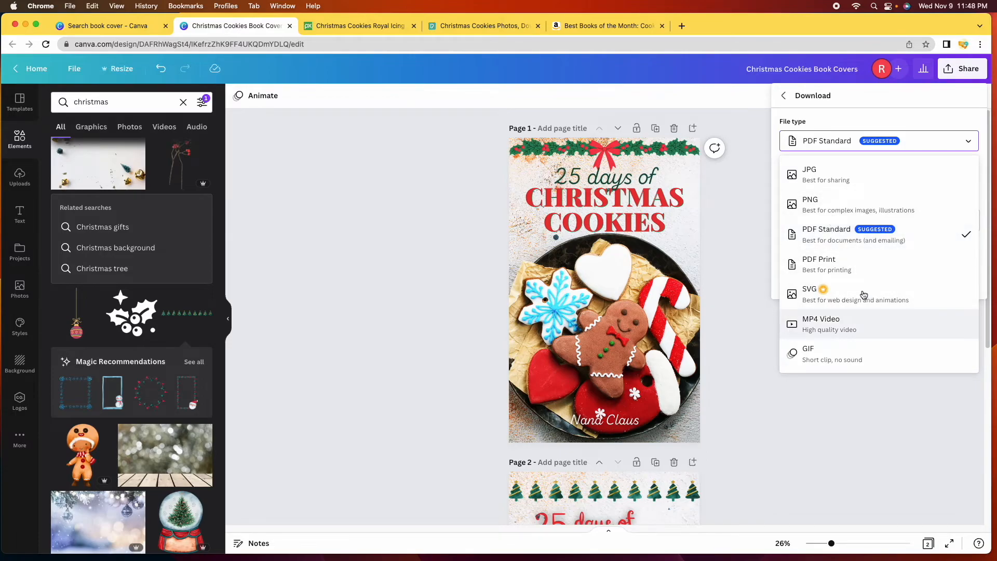
pyautogui.click(860, 180)
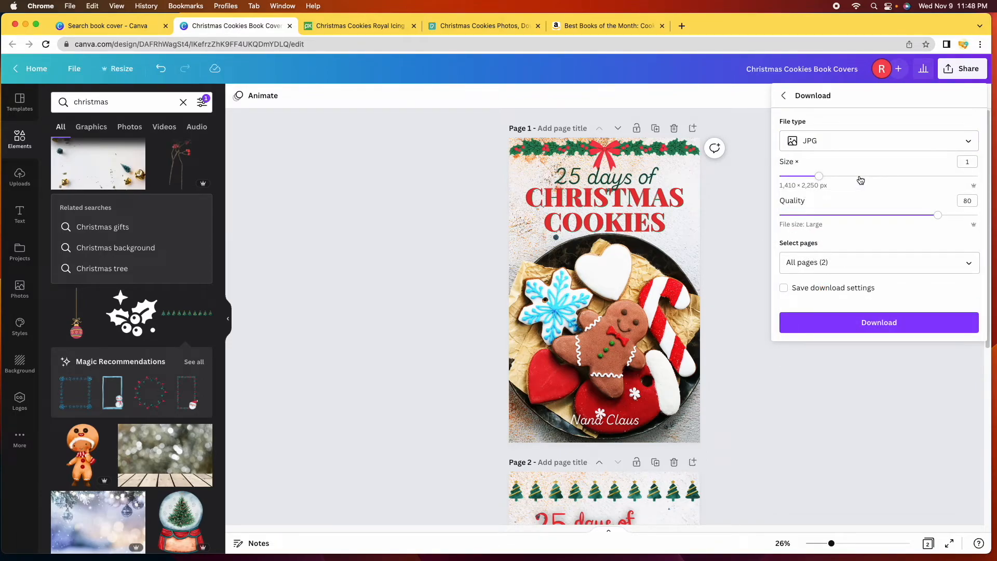
pyautogui.click(909, 327)
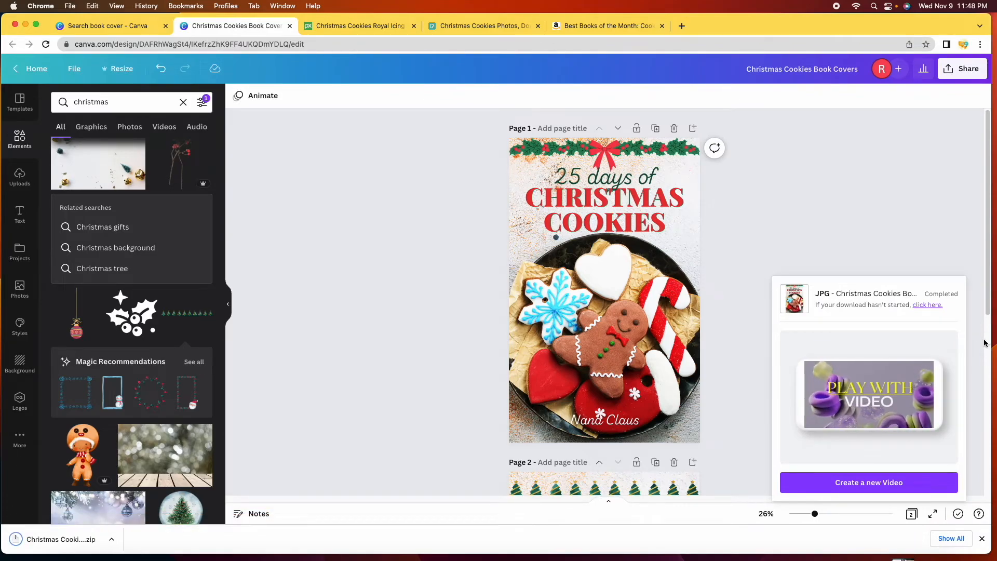
pyautogui.click(982, 539)
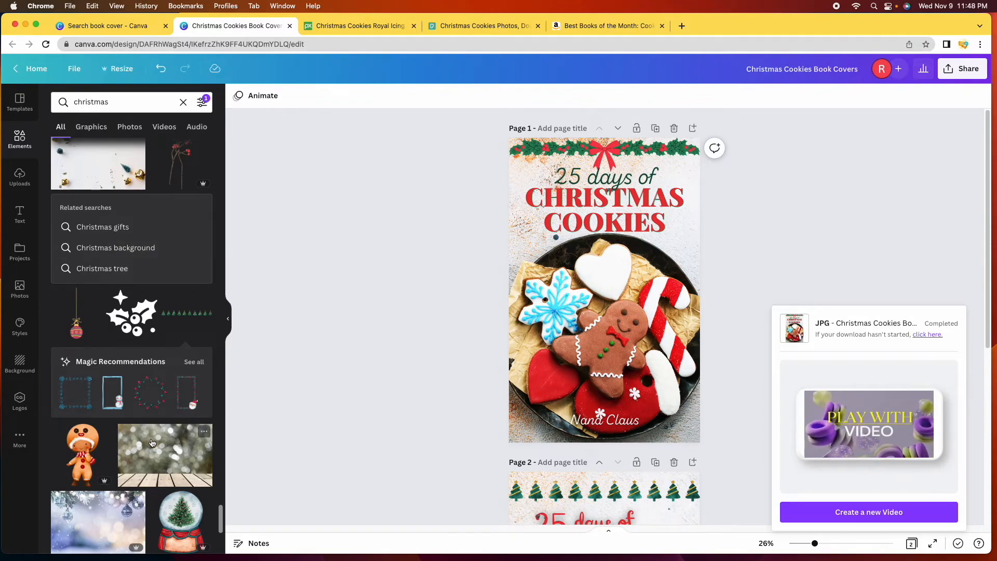
# Step: Switch to Finder, extract the Christmas Cookies Book Covers zip in Downloads and open the extracted folder
pyautogui.click(197, 559)
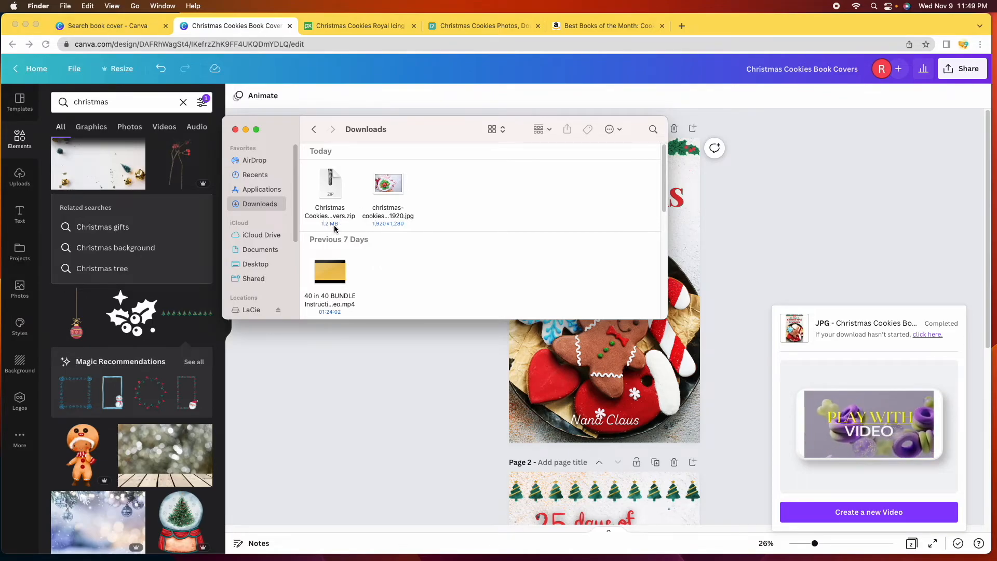
pyautogui.doubleClick(330, 184)
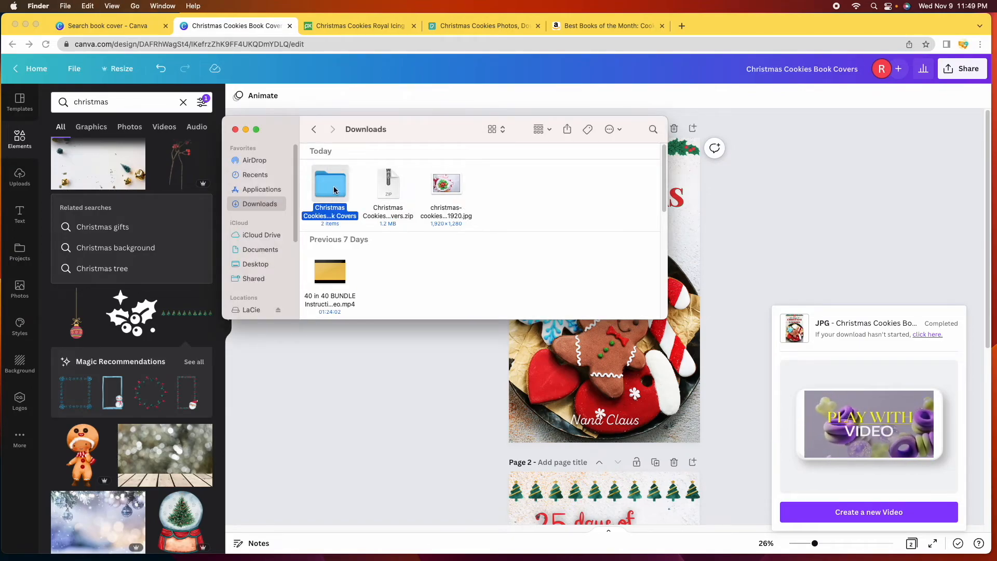
pyautogui.doubleClick(335, 185)
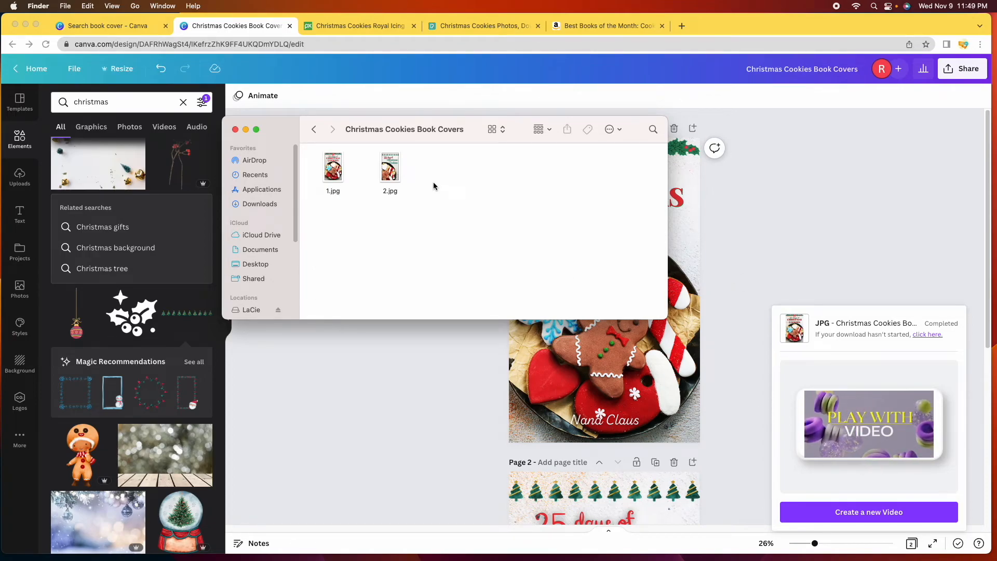
# Step: View the exported covers 1.jpg and 2.jpg in Preview and close the Finder window
pyautogui.doubleClick(335, 174)
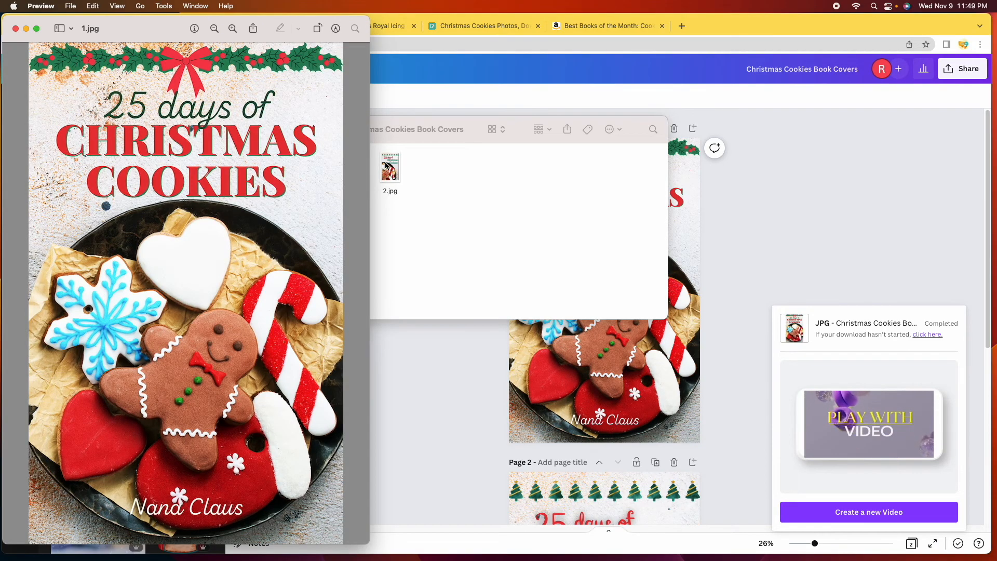
pyautogui.doubleClick(389, 167)
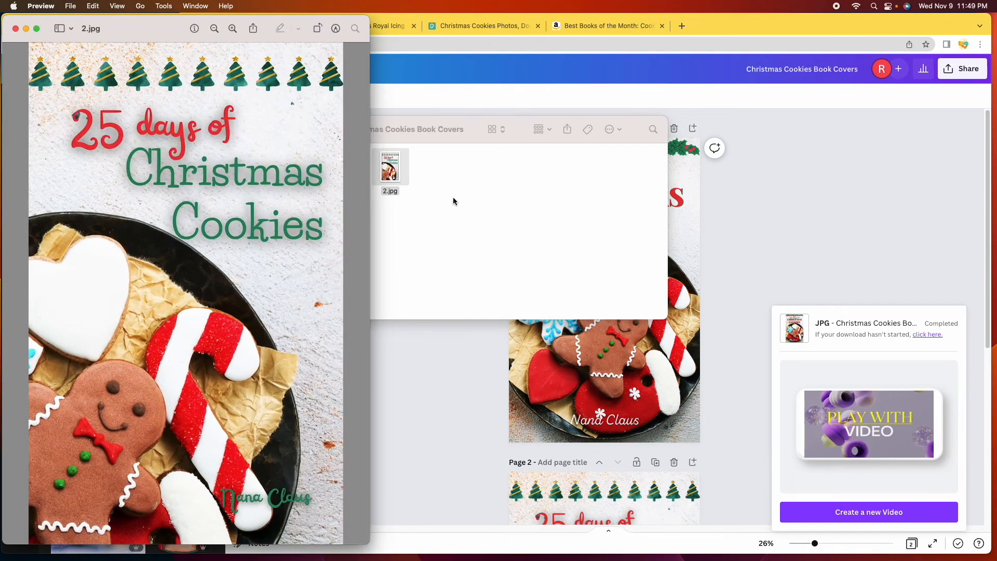
pyautogui.click(444, 151)
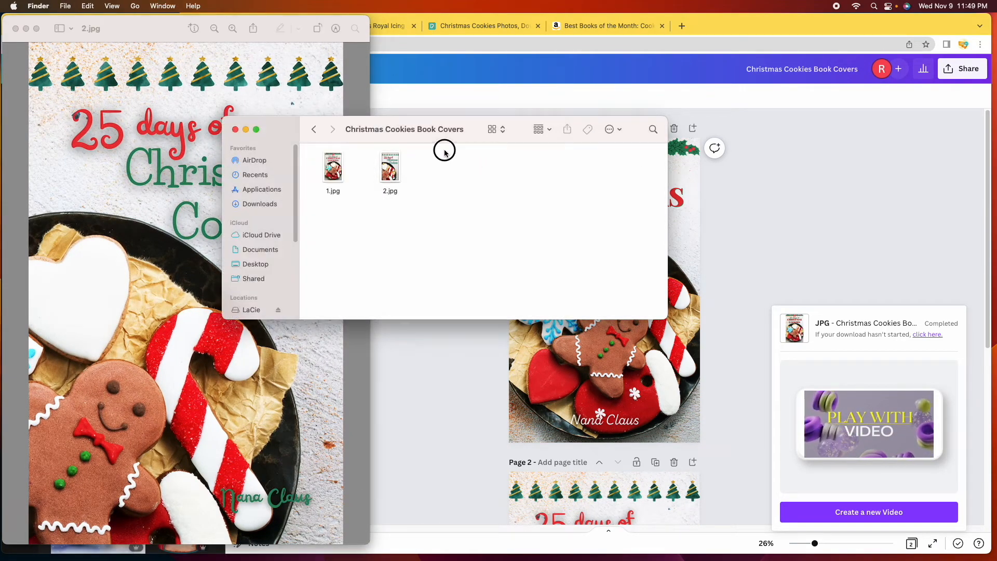
pyautogui.click(234, 129)
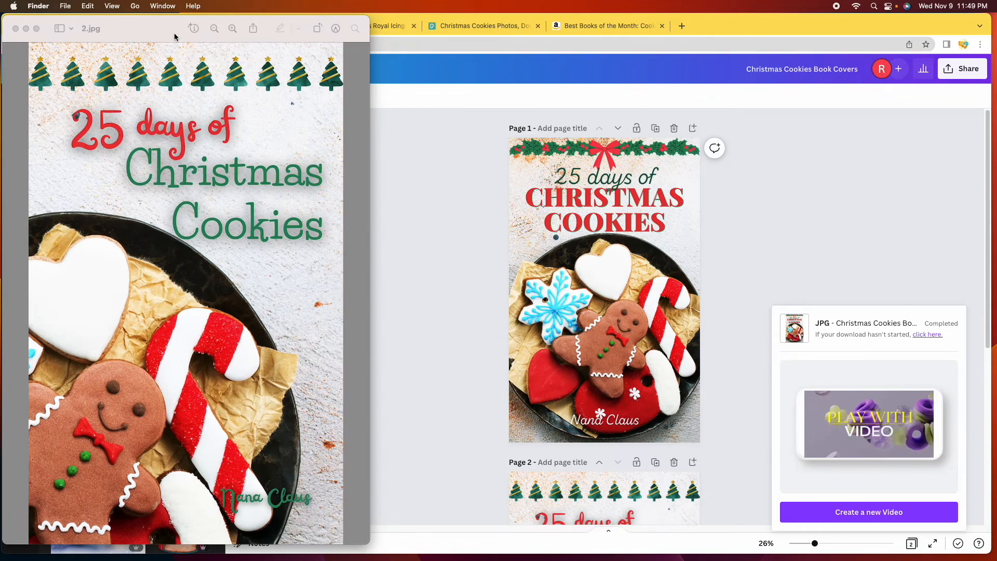
pyautogui.moveTo(231, 39); pyautogui.dragTo(276, 45)
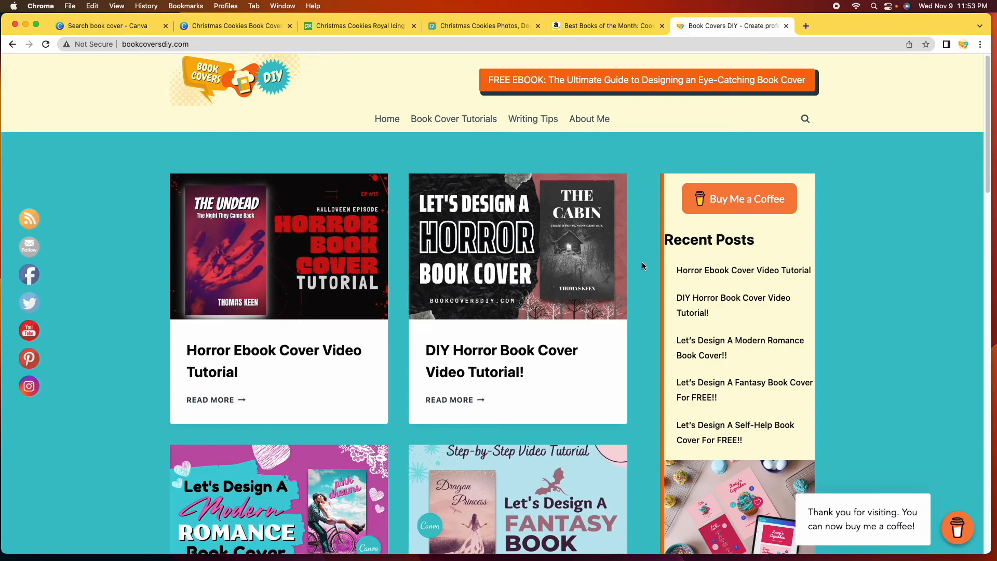
# Step: Open the free eBook offer on the Book Covers DIY site and examine its description and sign-up form
pyautogui.click(652, 86)
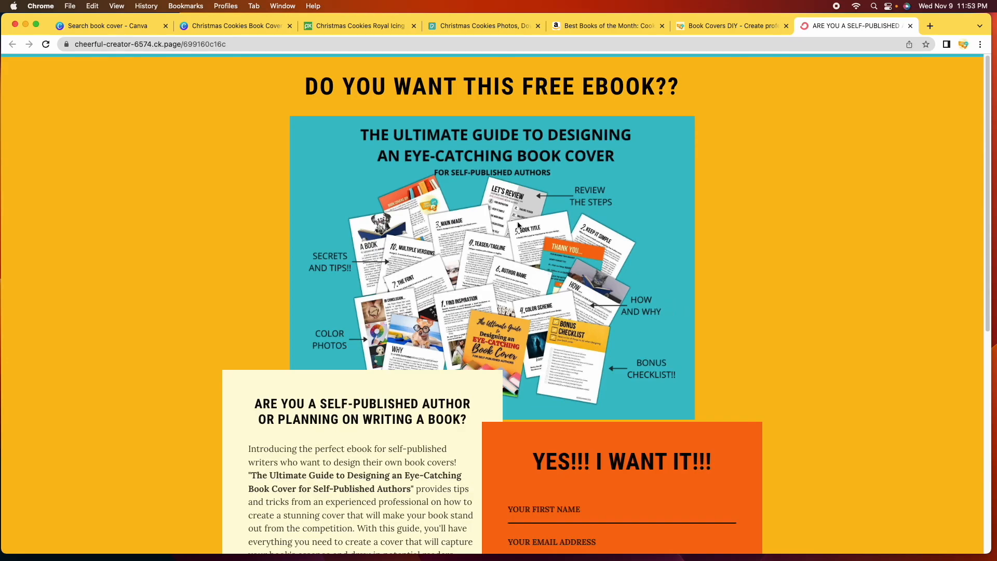
pyautogui.scroll(-1, 582, 342)
pyautogui.scroll(-1, 566, 343)
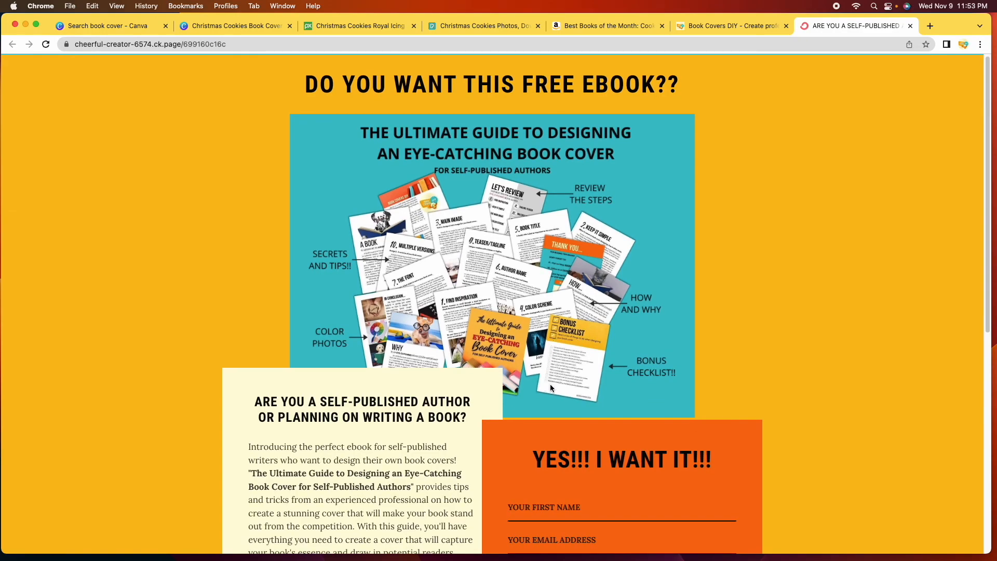
pyautogui.scroll(-1, 573, 386)
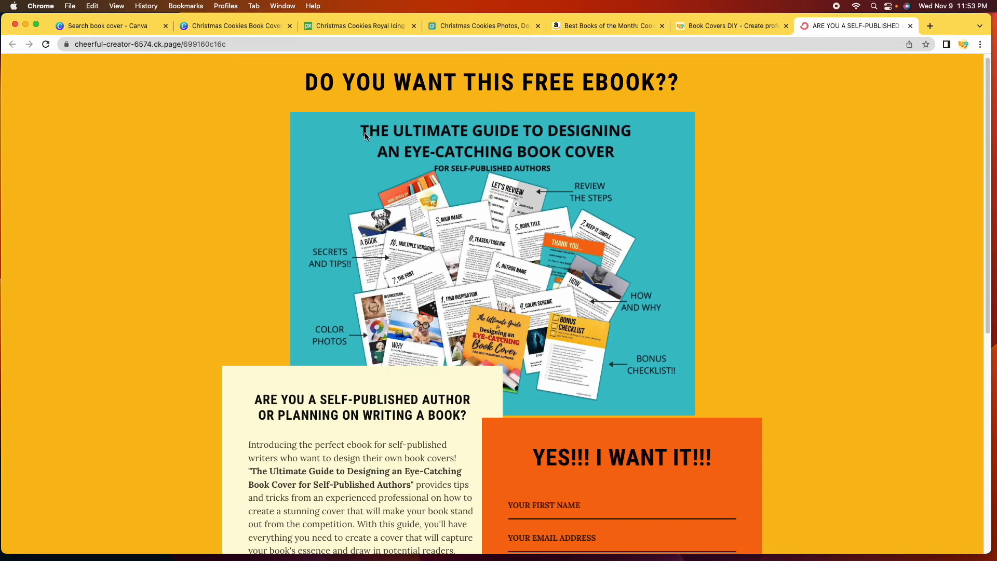
pyautogui.scroll(-3, 365, 133)
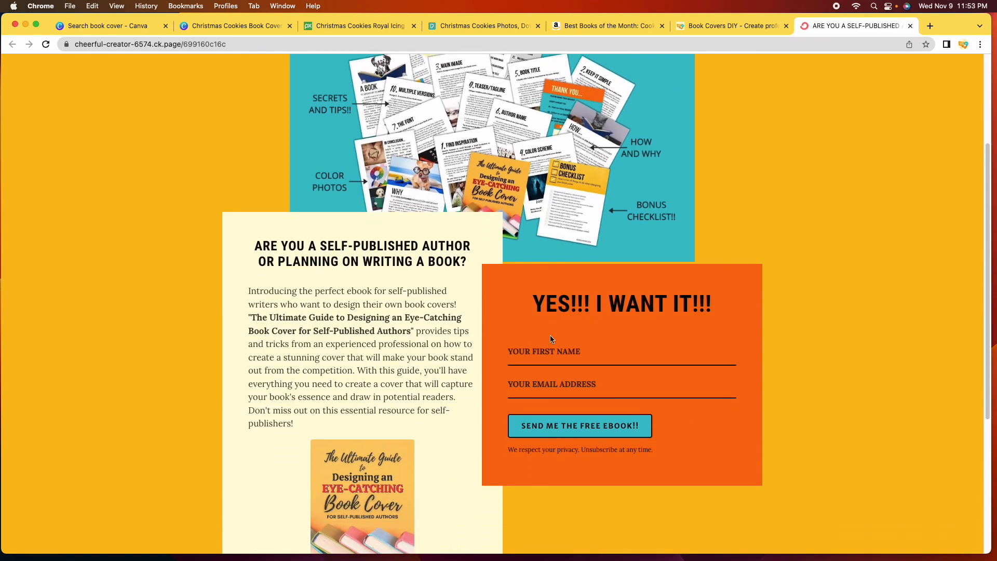
pyautogui.scroll(-1, 669, 442)
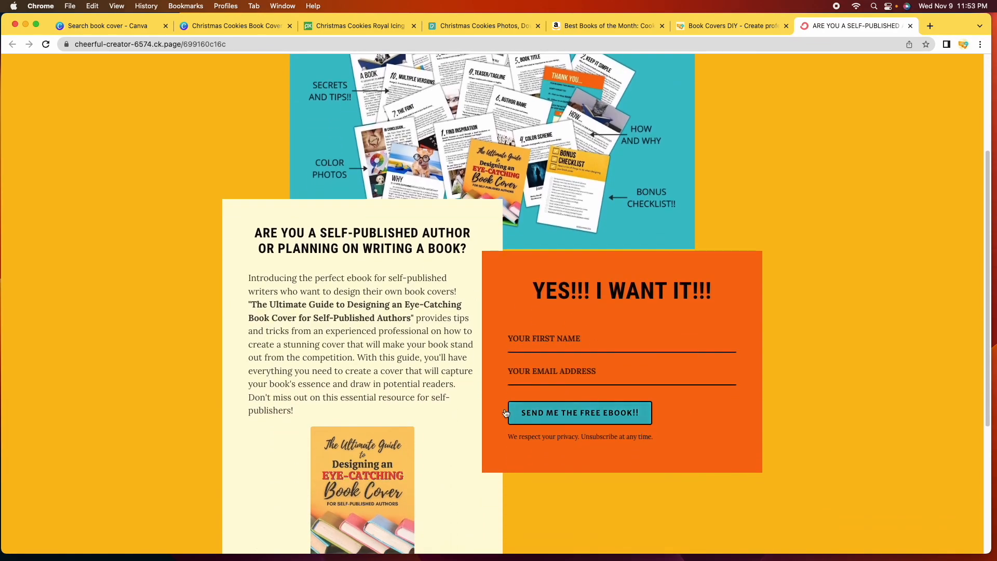